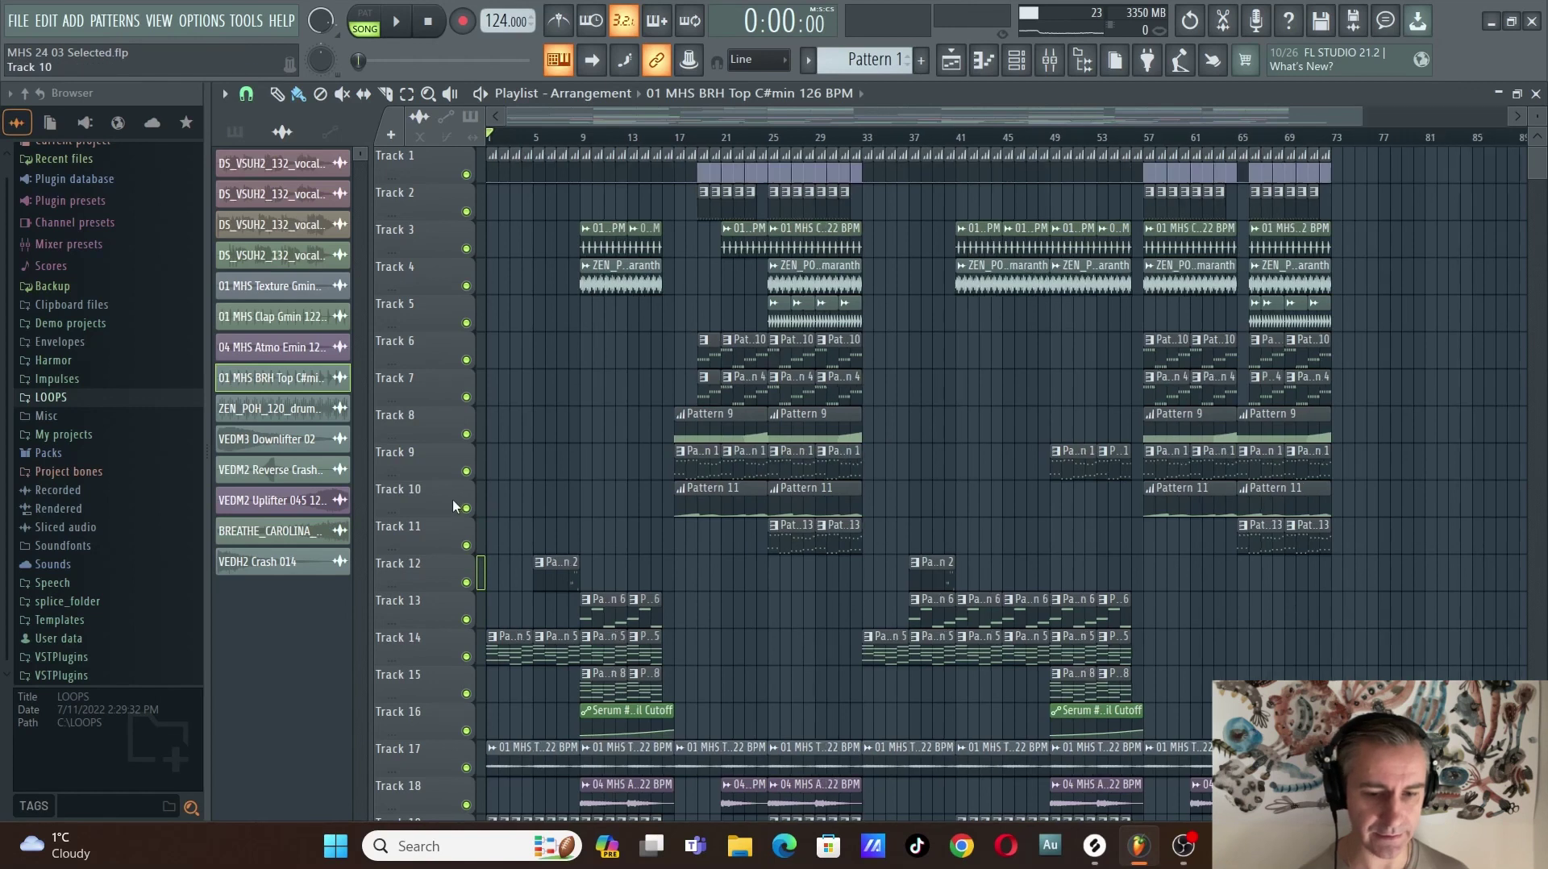
Play the song from the beginning and examine the clips on tracks 1 to 28 across the opening 16 bars.
scroll(546, 452, up, 3)
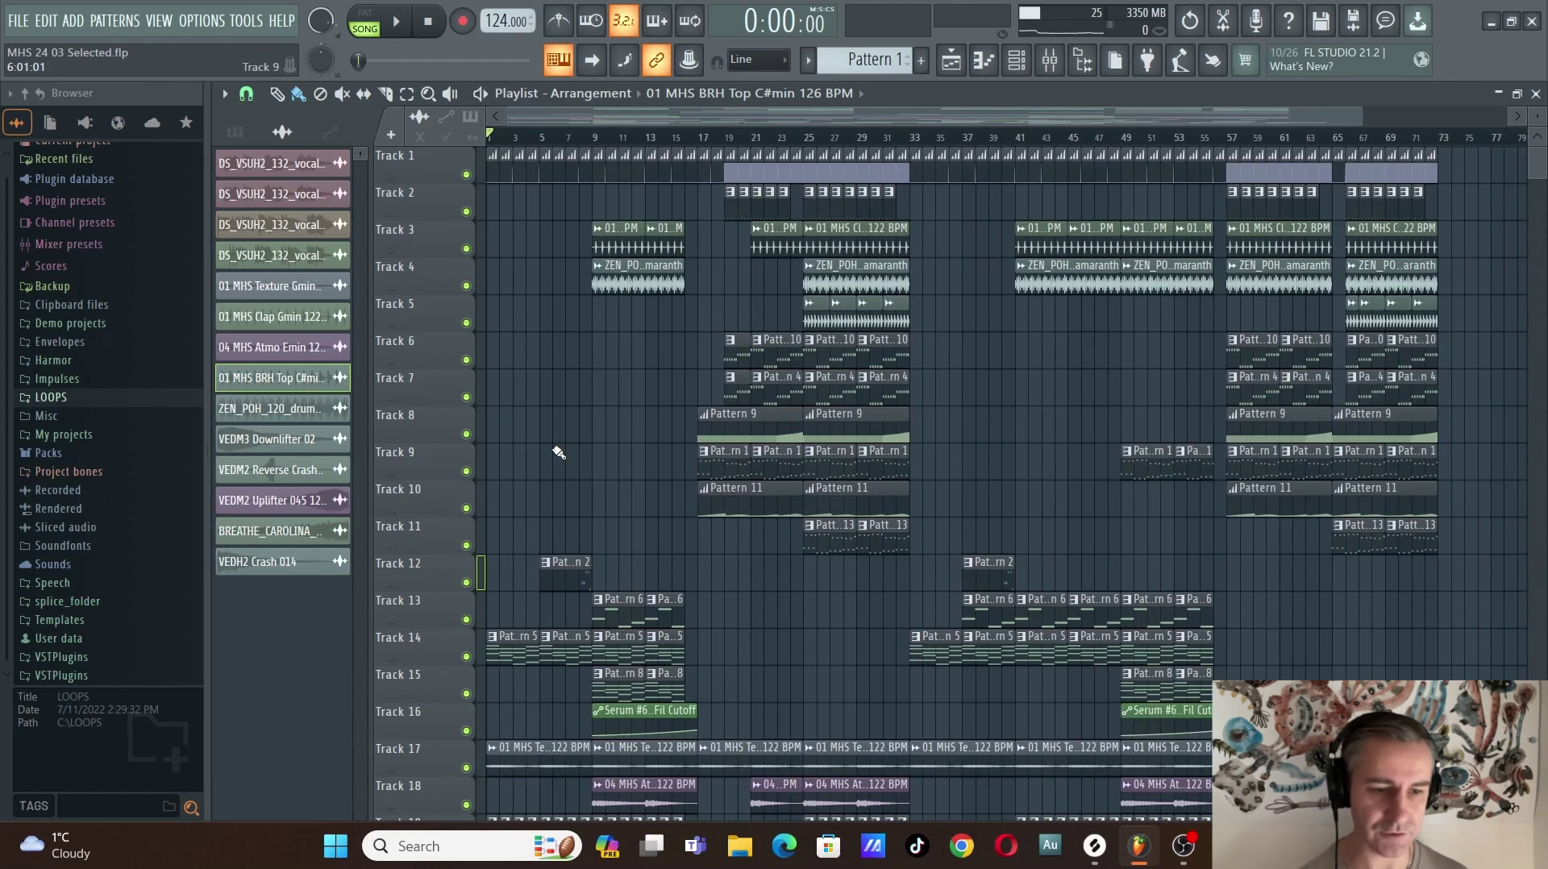
scroll(556, 464, down, 5)
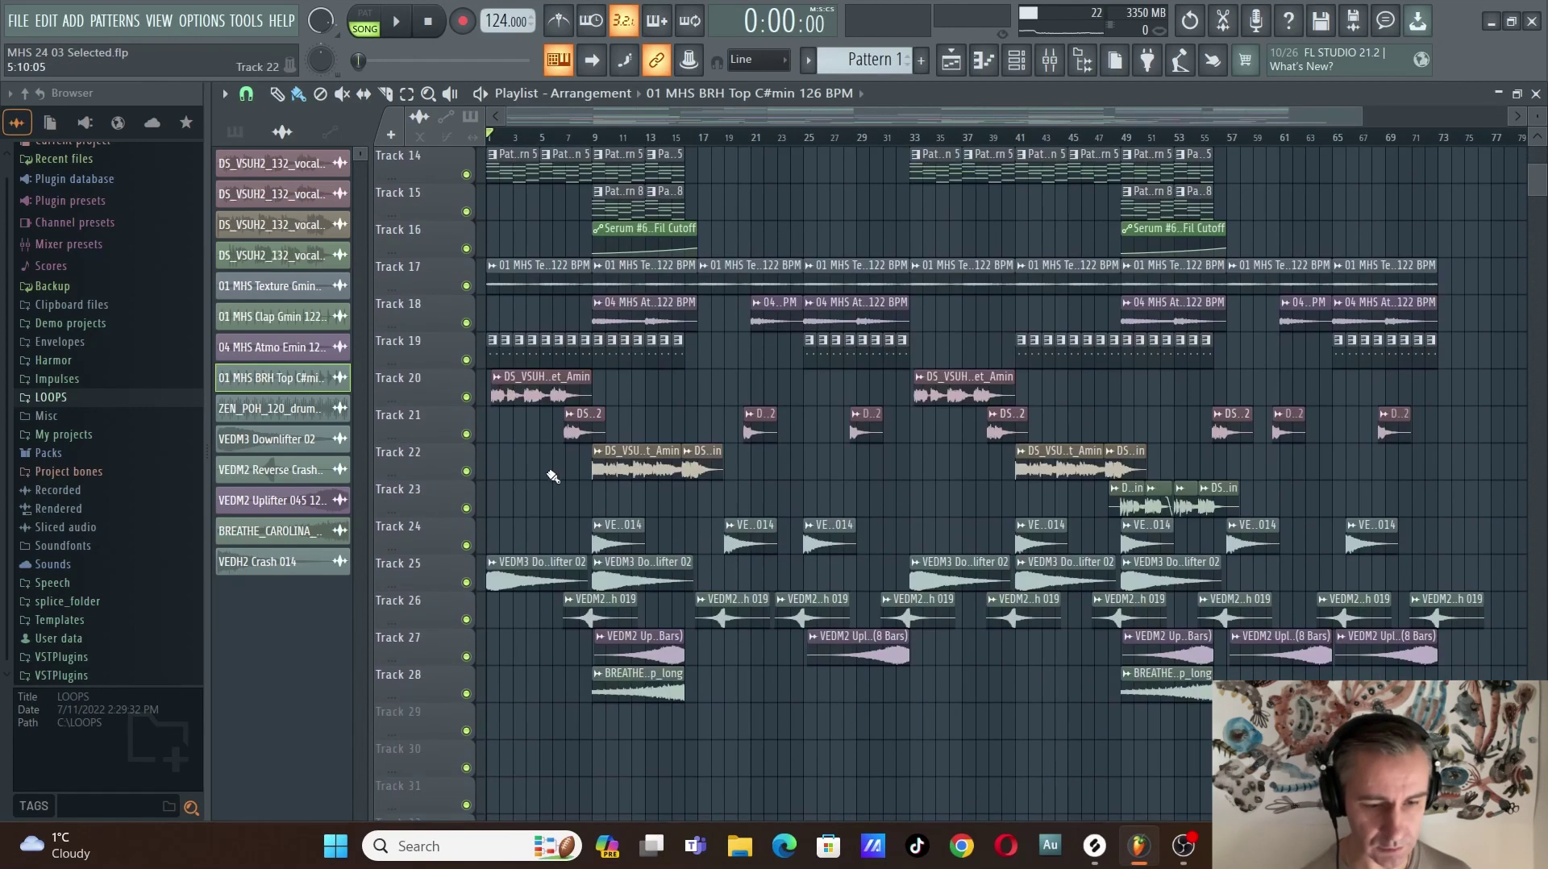
scroll(557, 456, up, 5)
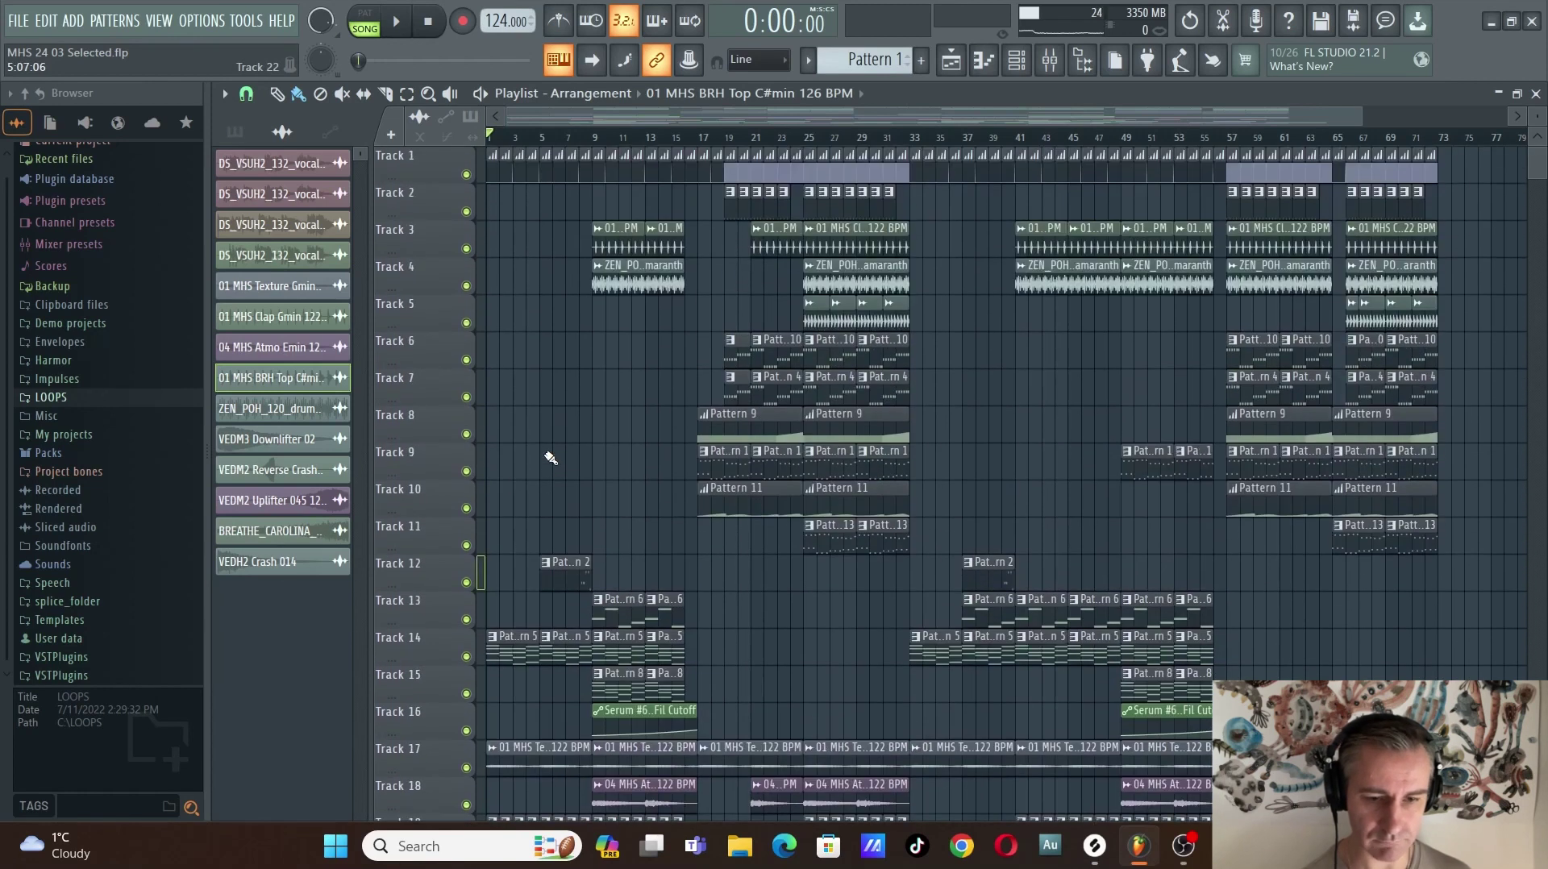
scroll(773, 435, down, 2)
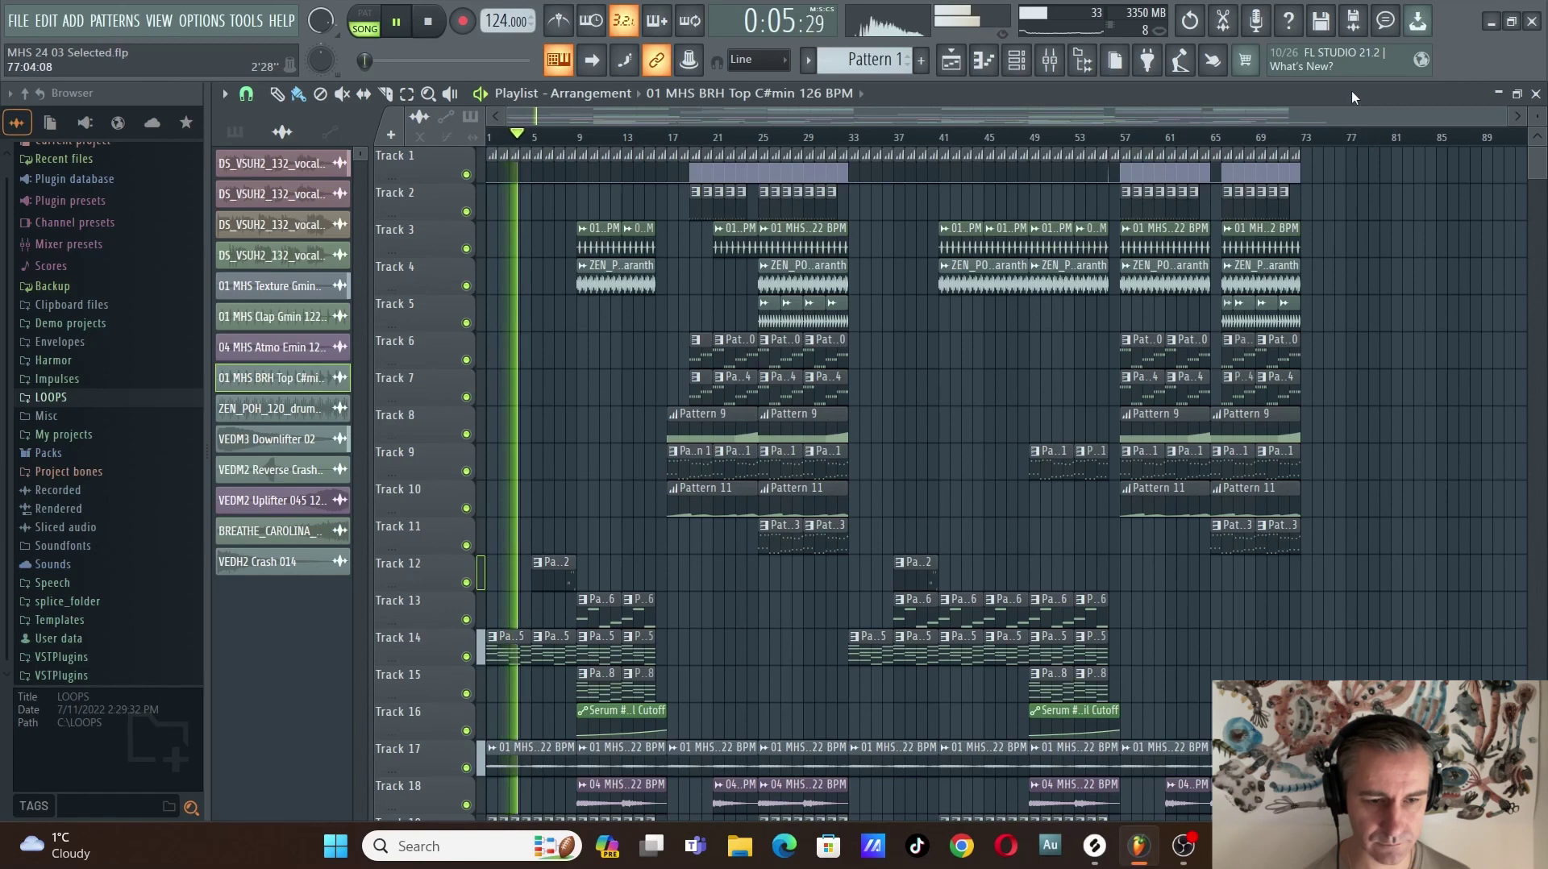
click(1516, 93)
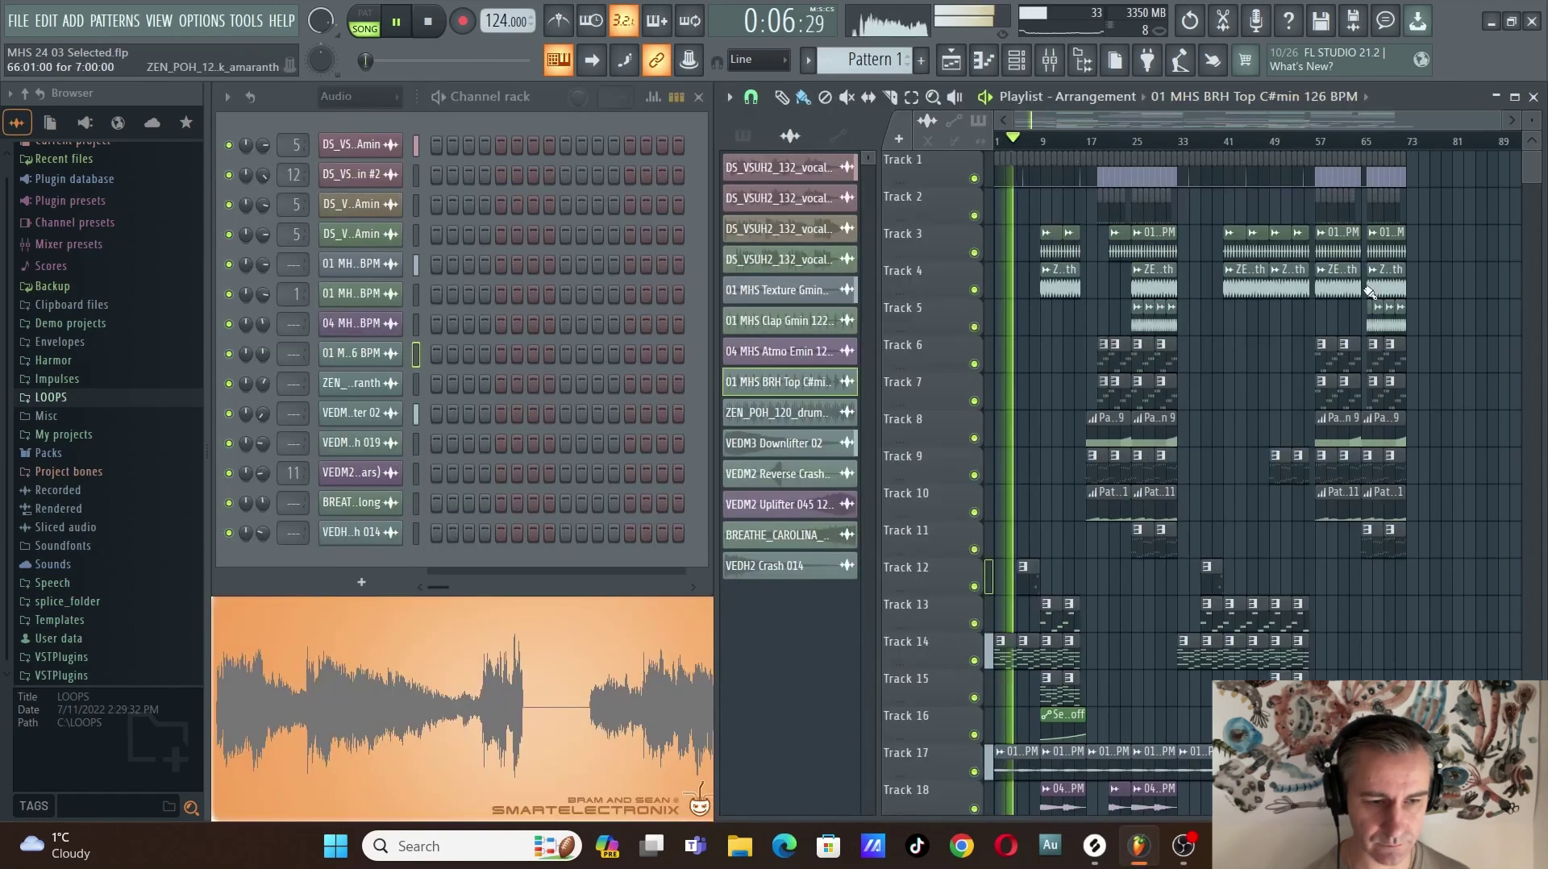
click(1515, 98)
scroll(1423, 475, down, 3)
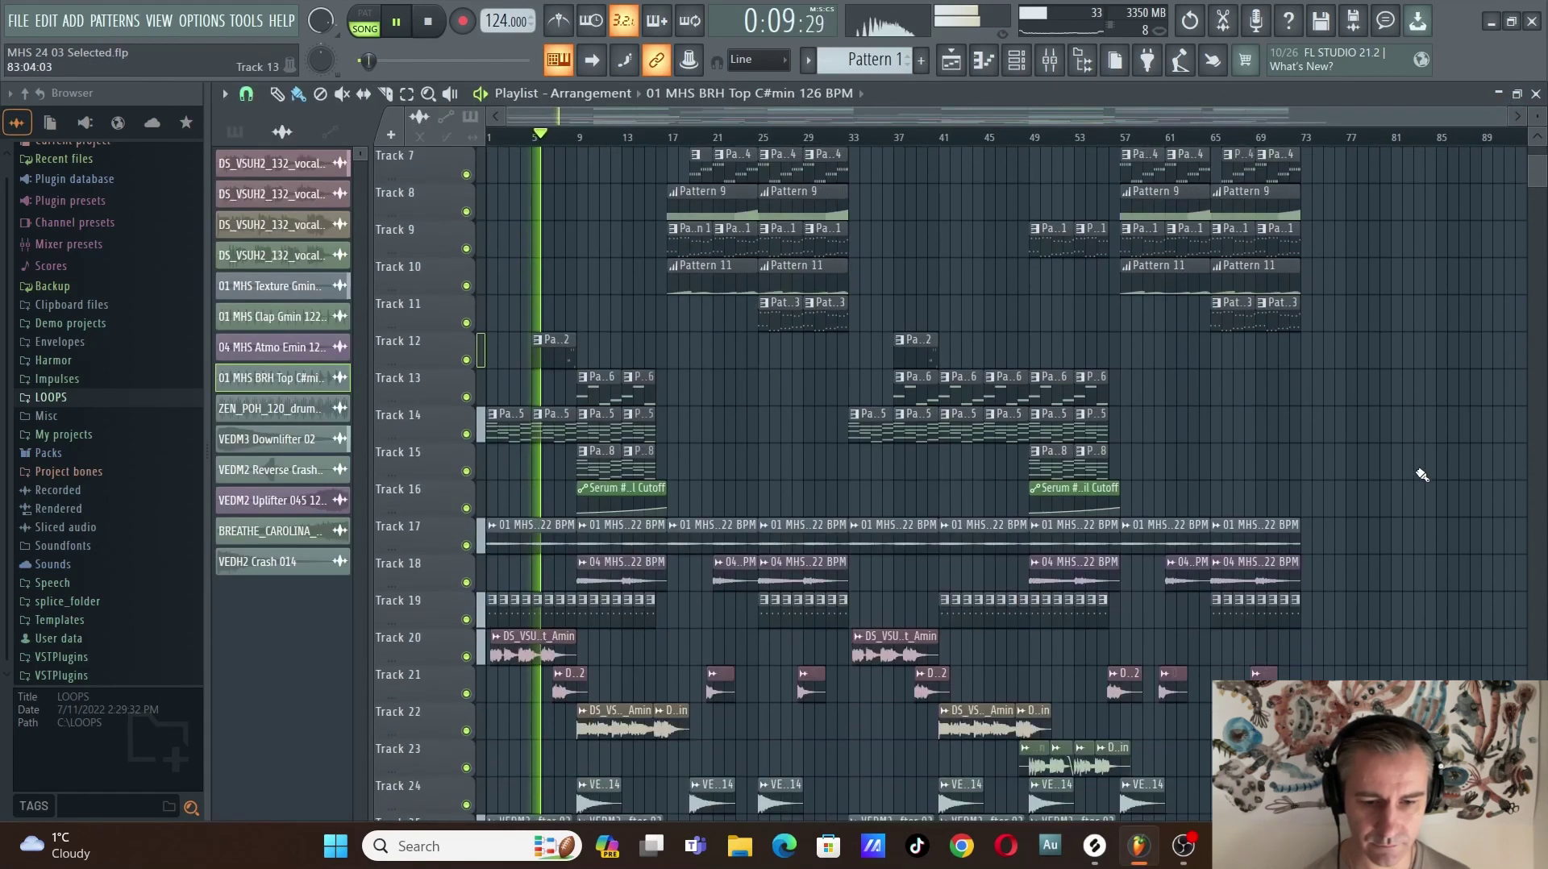
scroll(1423, 476, down, 6)
scroll(1422, 476, up, 3)
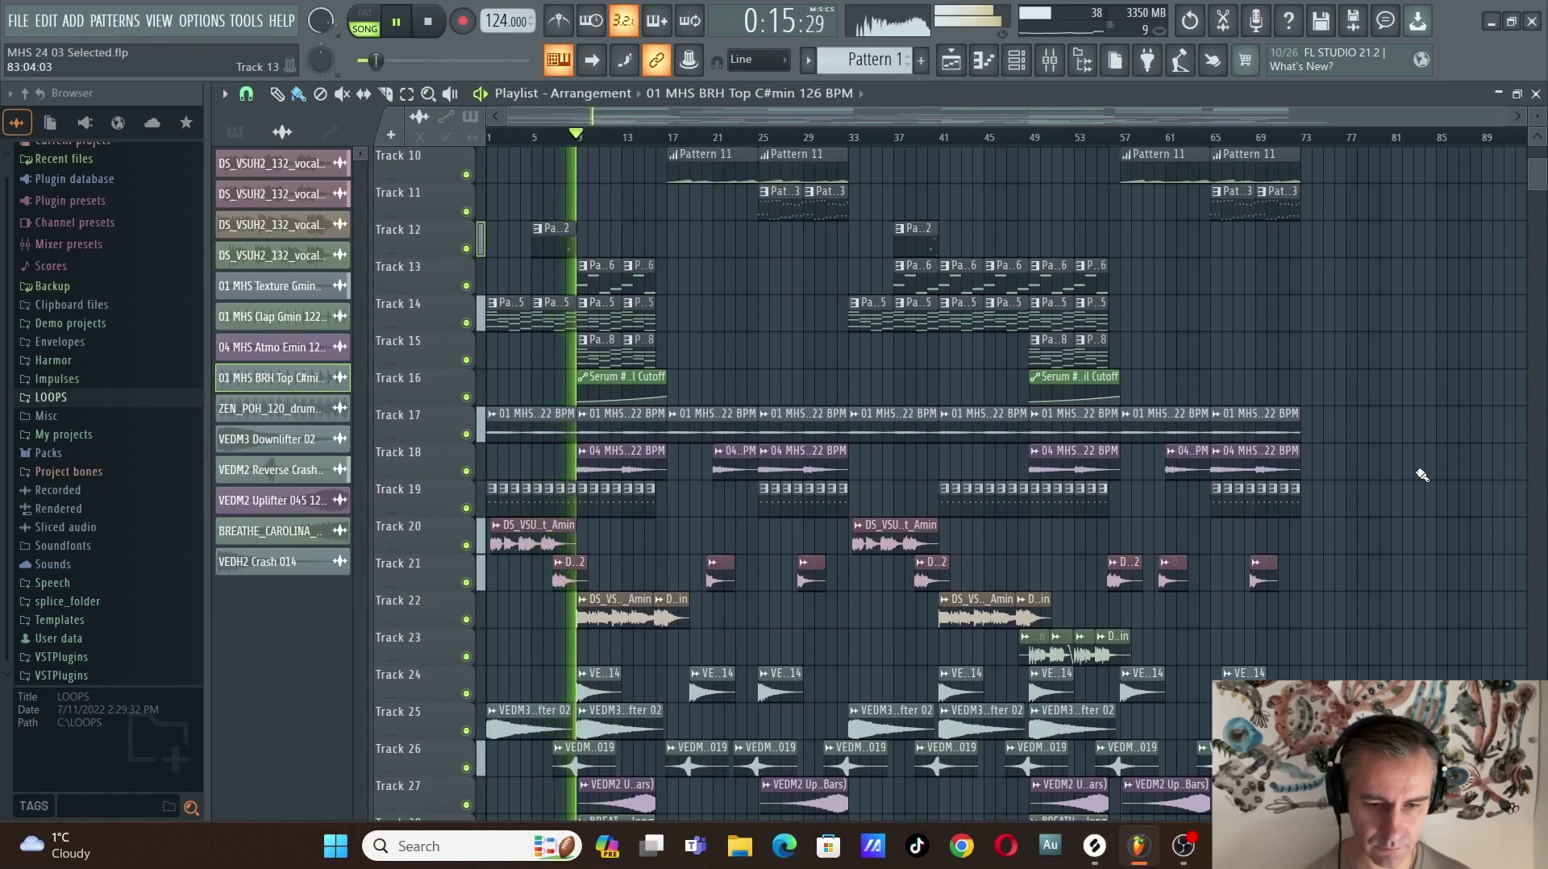
scroll(1422, 476, up, 3)
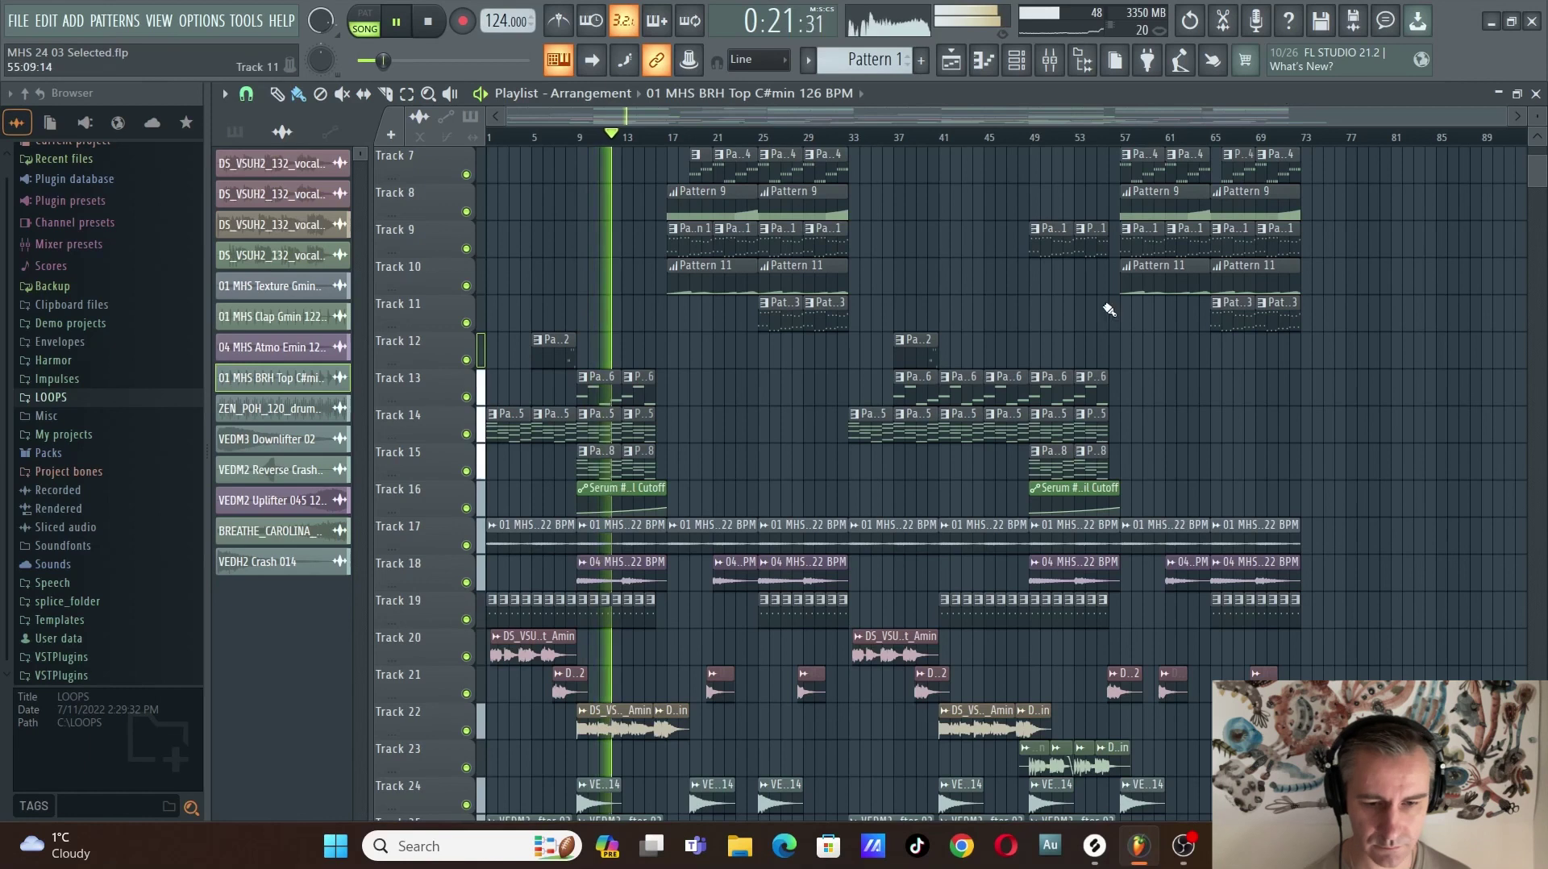
scroll(752, 475, up, 6)
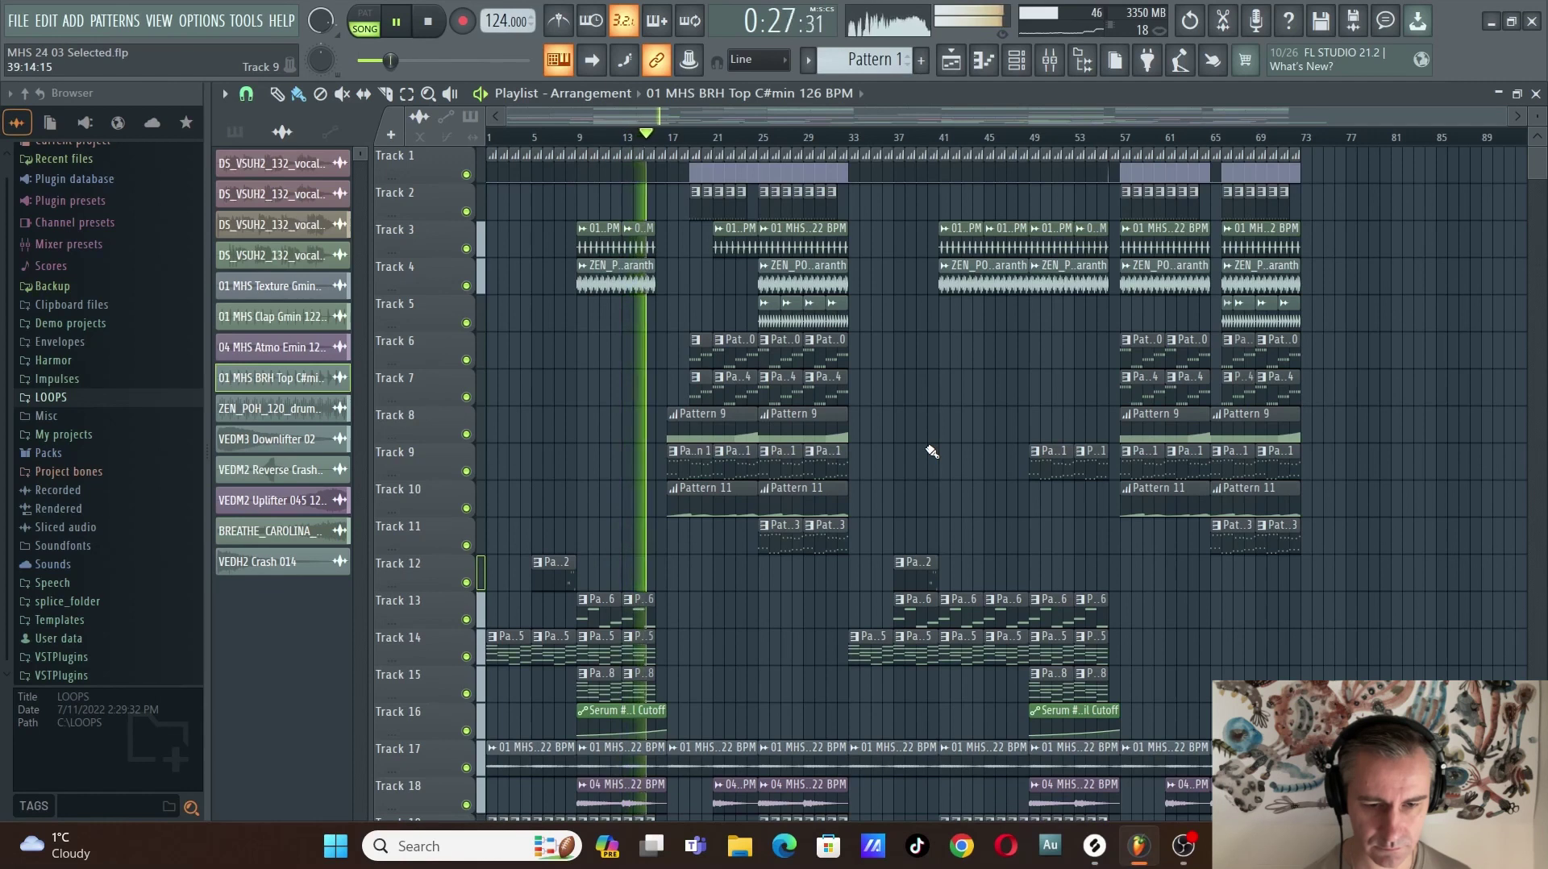
Follow the playback through bars 17 to 33, examining the drum, pattern, vocal and effect clips on all tracks.
scroll(694, 592, up, 2)
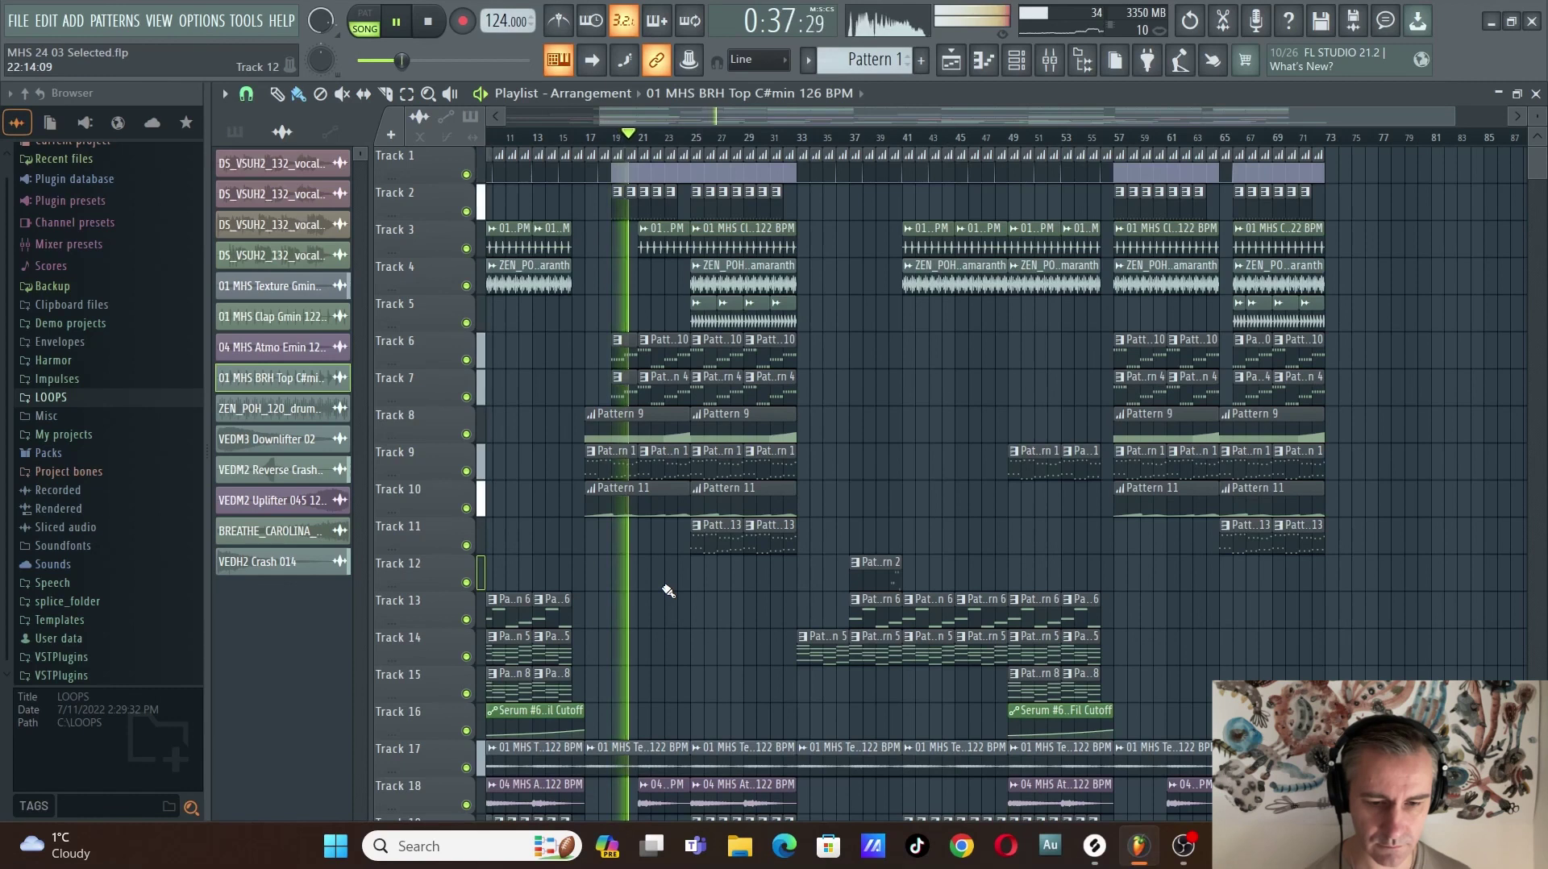
scroll(668, 591, up, 2)
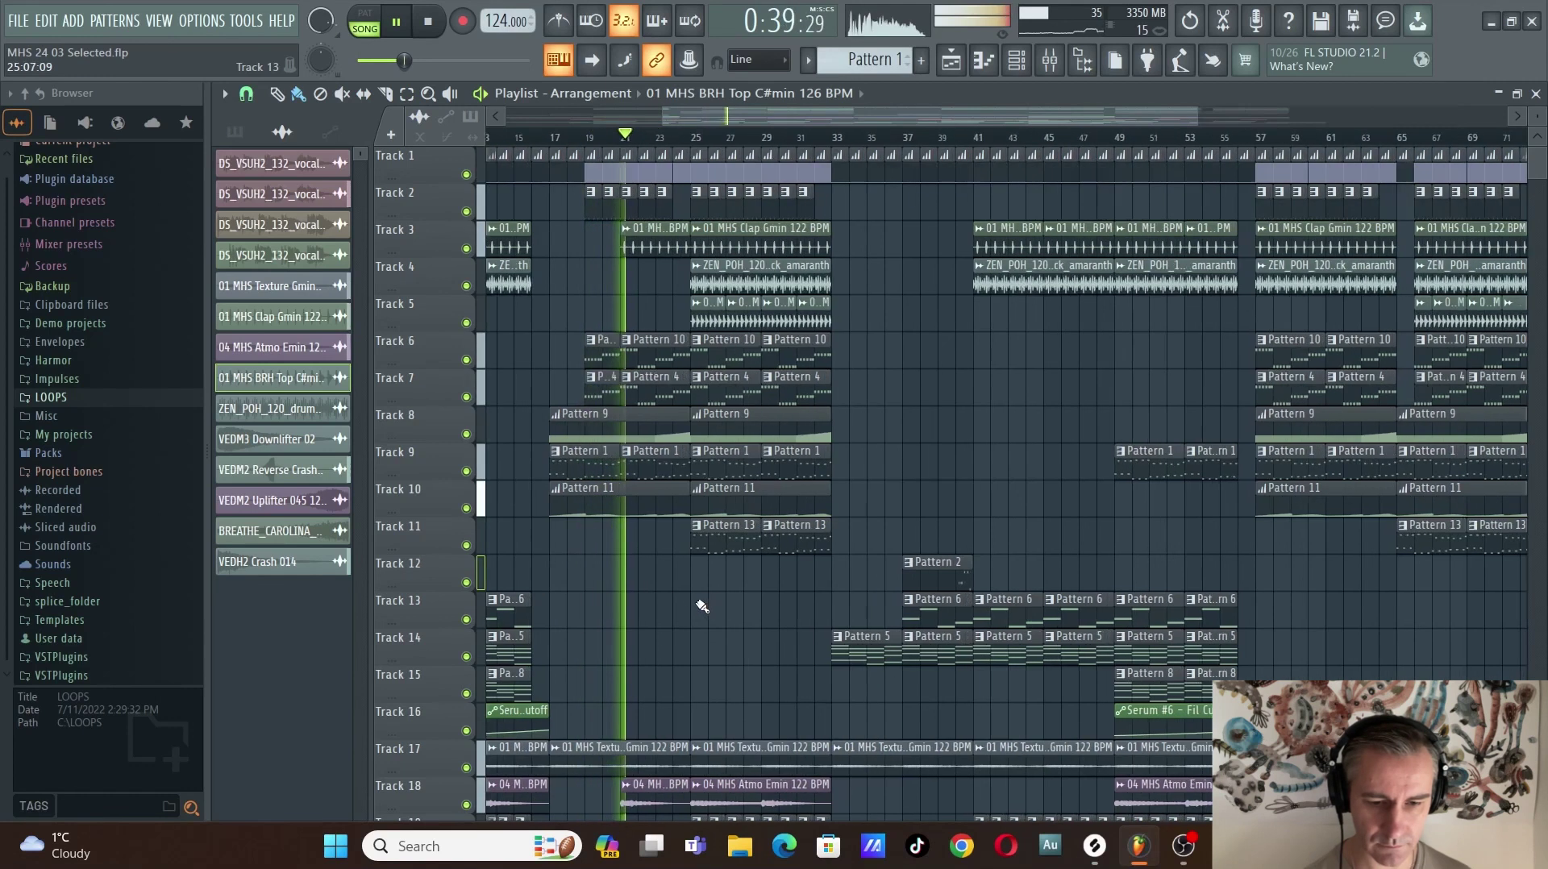
scroll(661, 591, down, 1)
scroll(669, 591, down, 5)
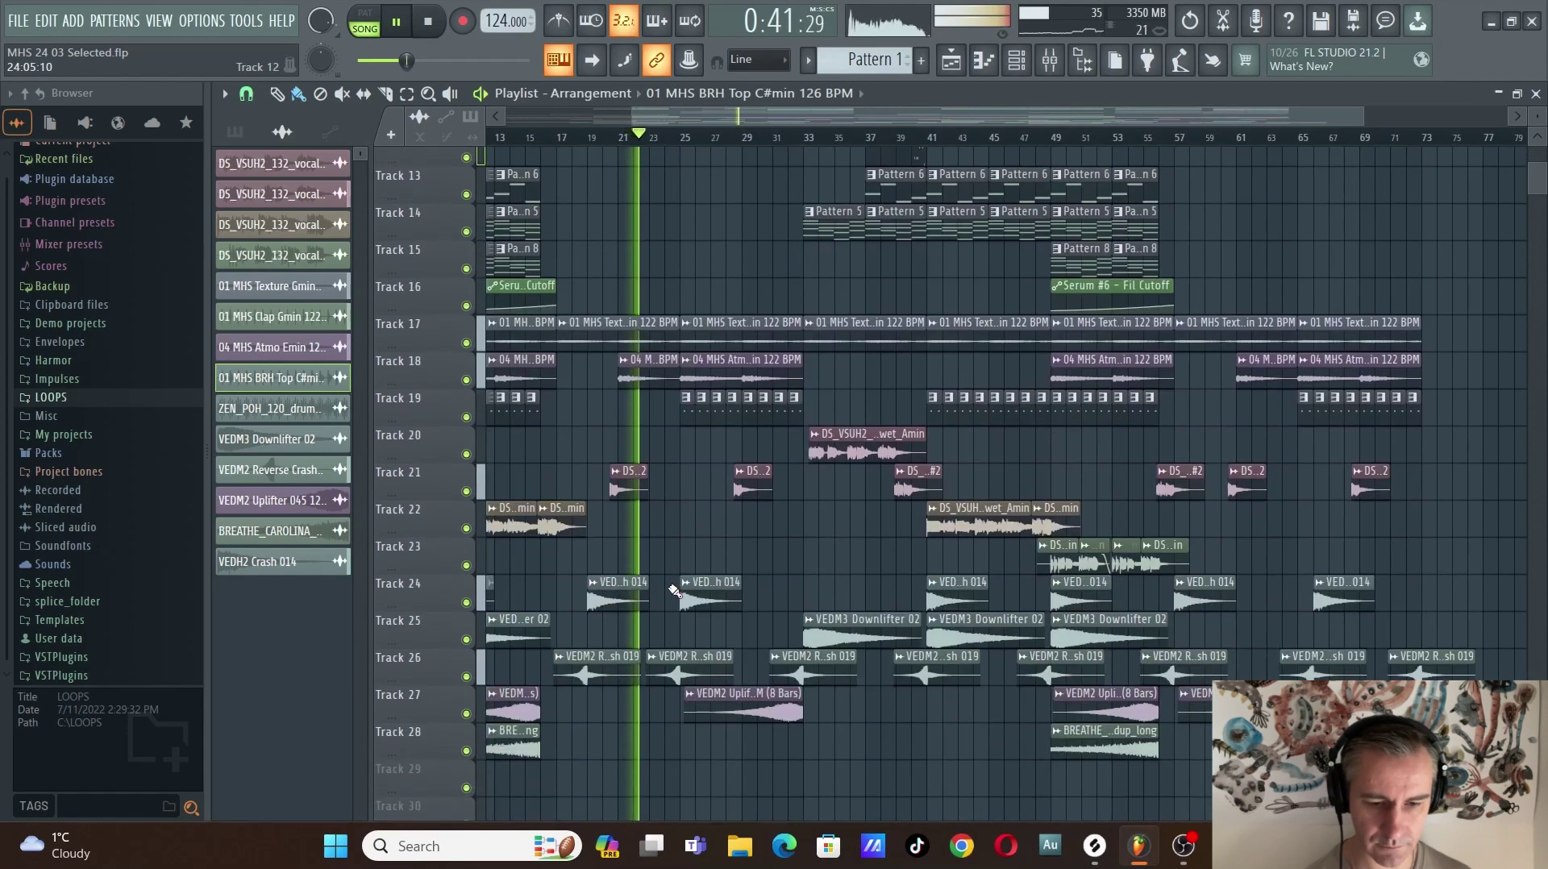
scroll(675, 591, up, 5)
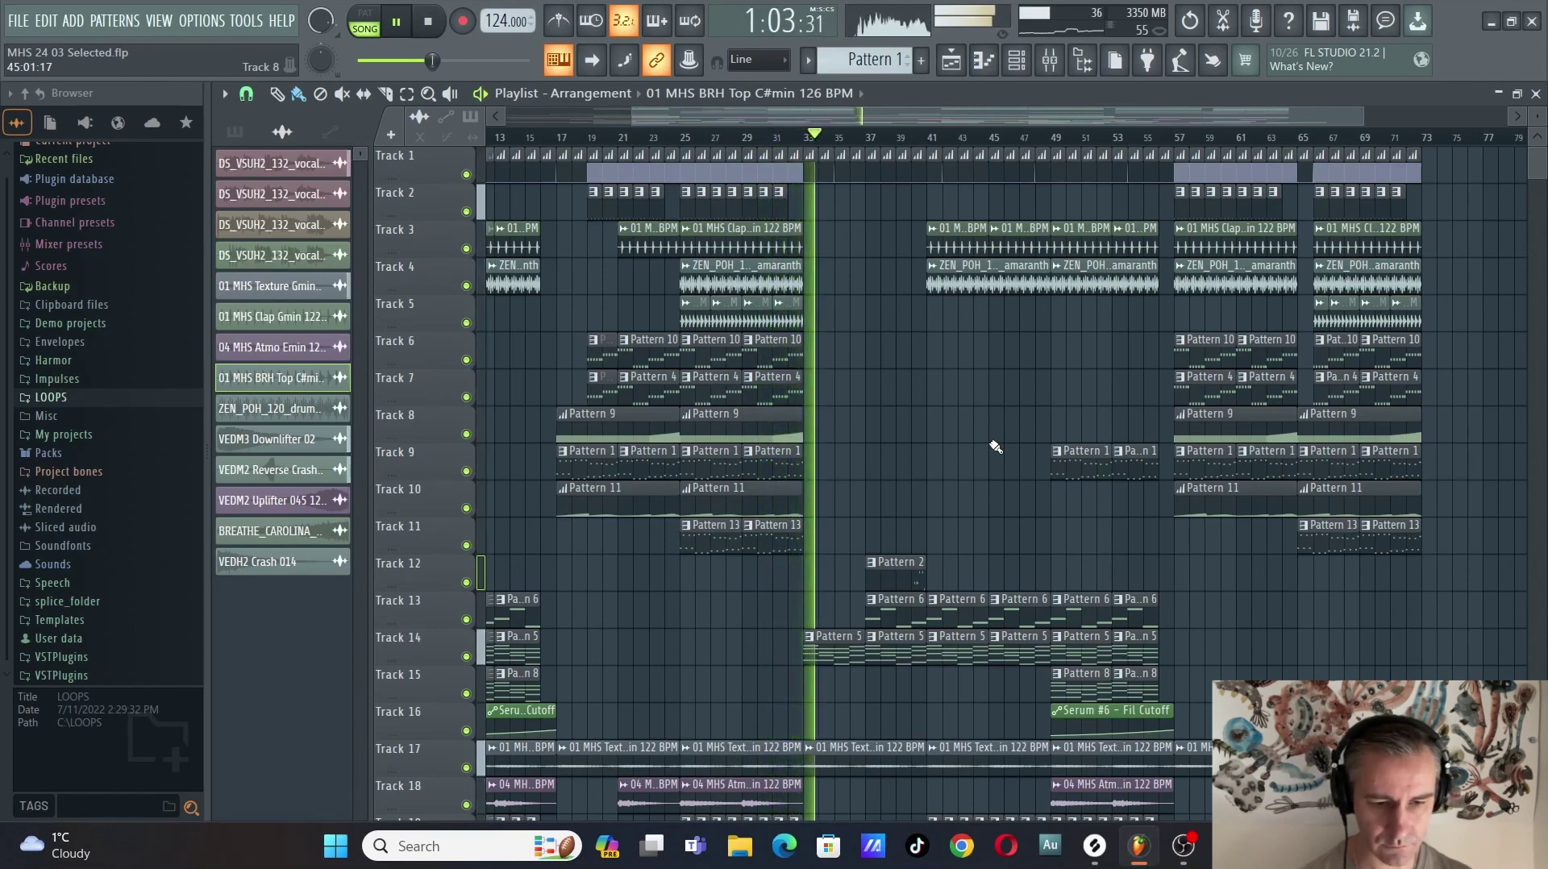
Listen to bars 33 to 49 and examine which pattern, vocal and effect clips make up the second breakdown.
ctrl+scroll(700, 581, down, 1)
ctrl+scroll(701, 580, down, 2)
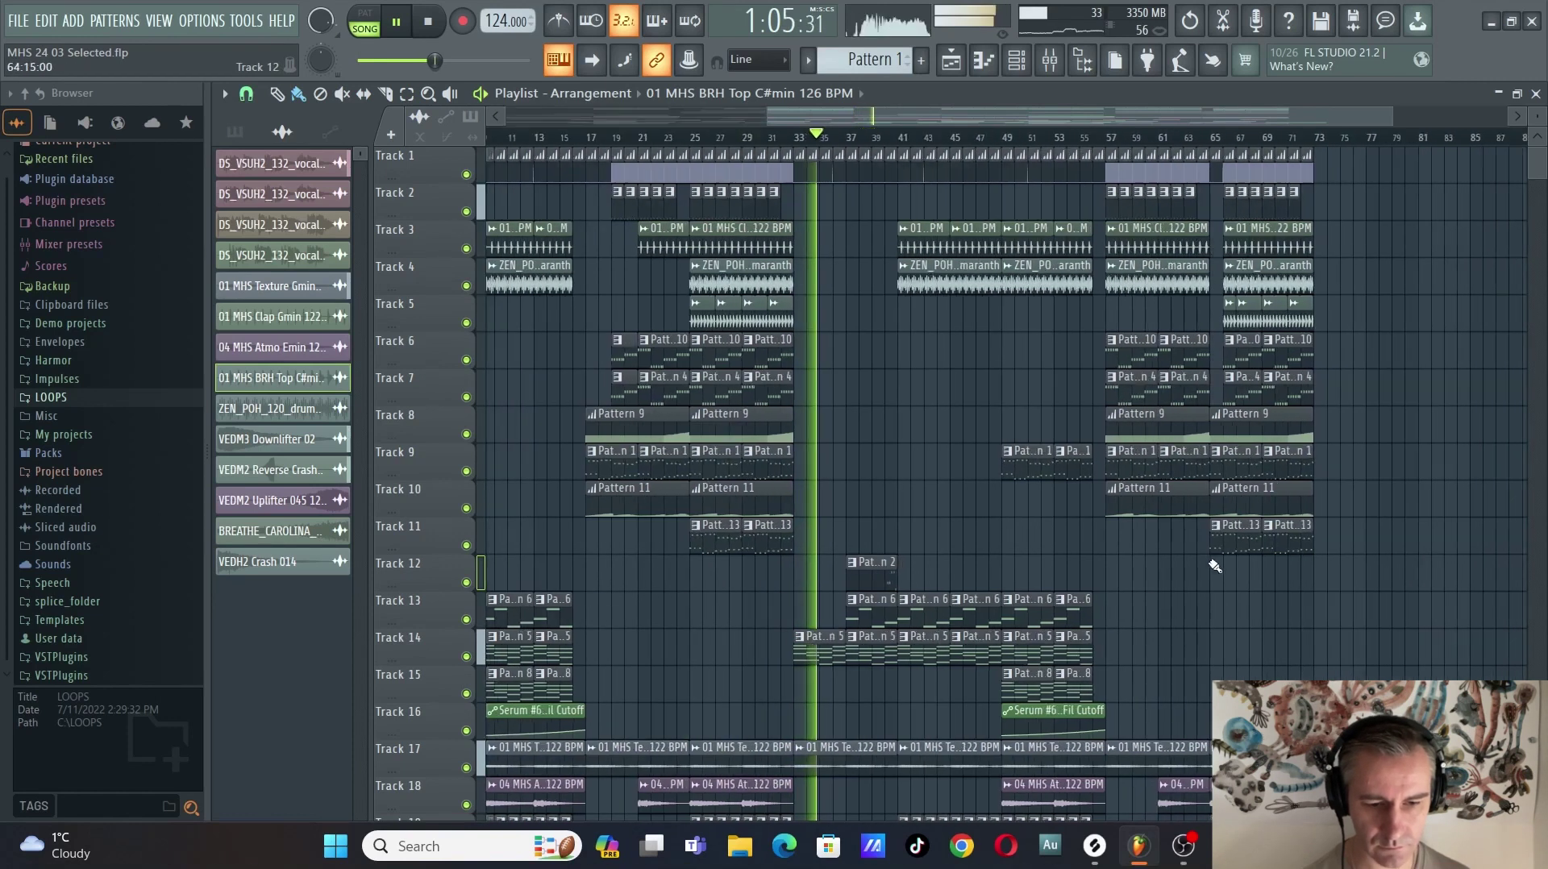
ctrl+scroll(1213, 567, up, 4)
ctrl+scroll(625, 482, down, 2)
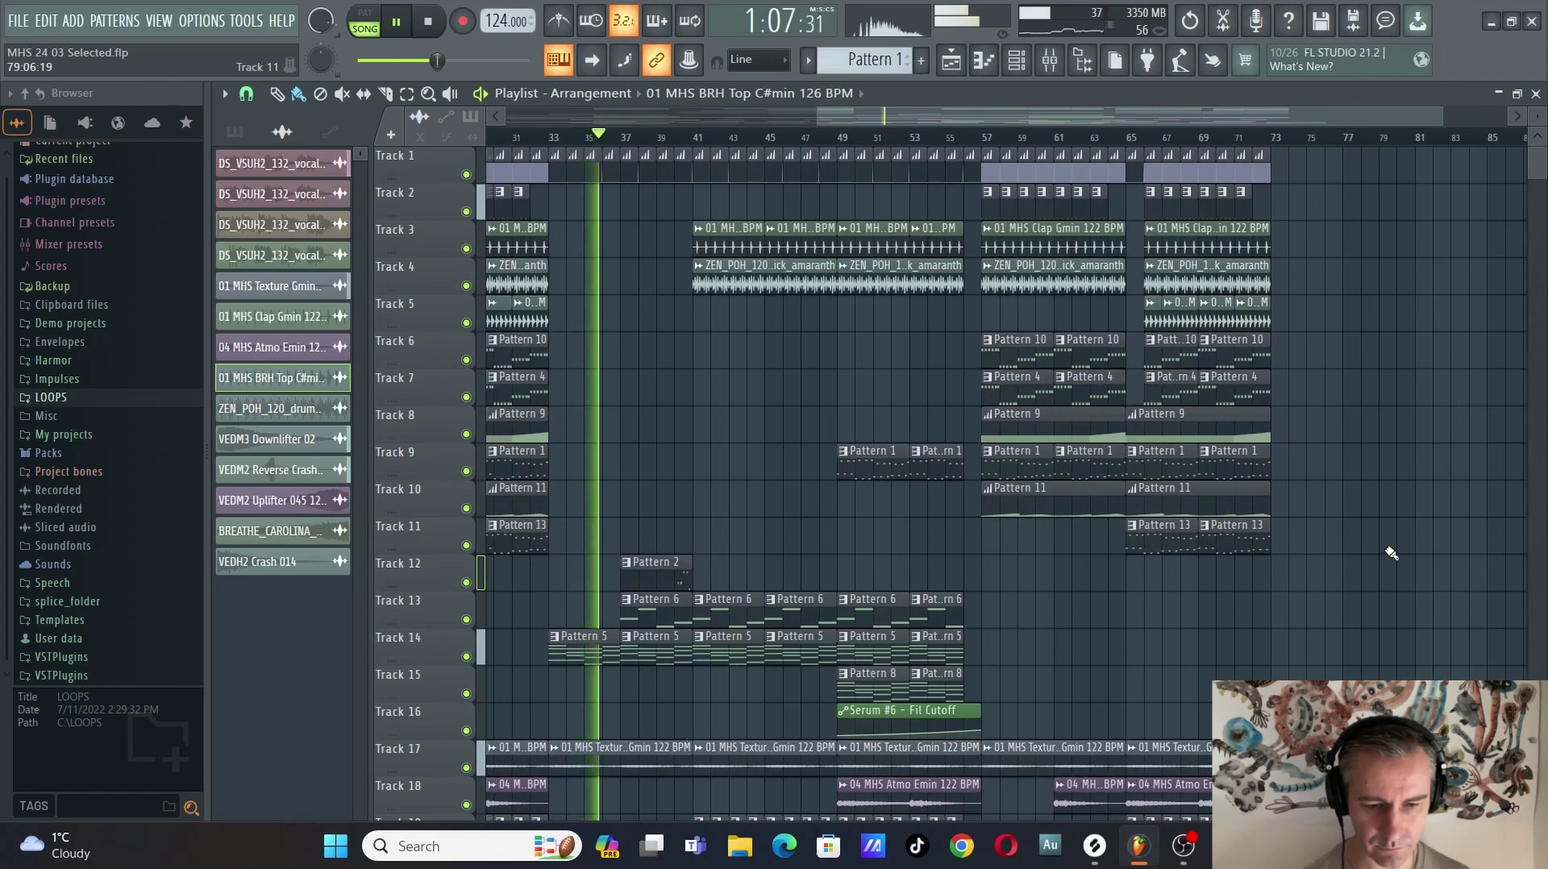
scroll(1391, 553, down, 3)
scroll(1390, 553, down, 3)
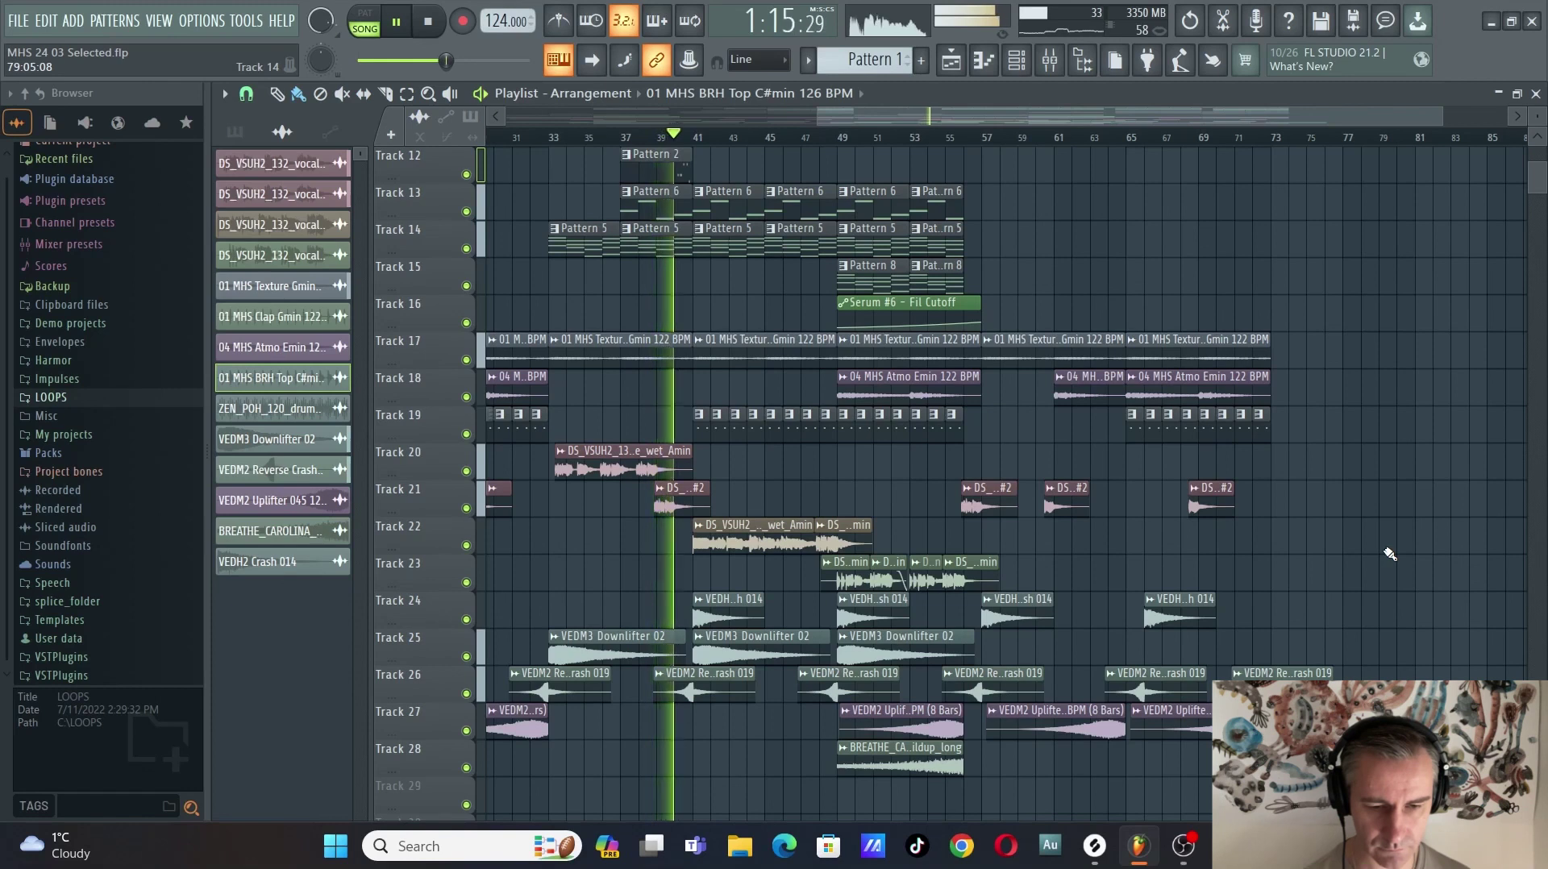
scroll(1390, 554, up, 3)
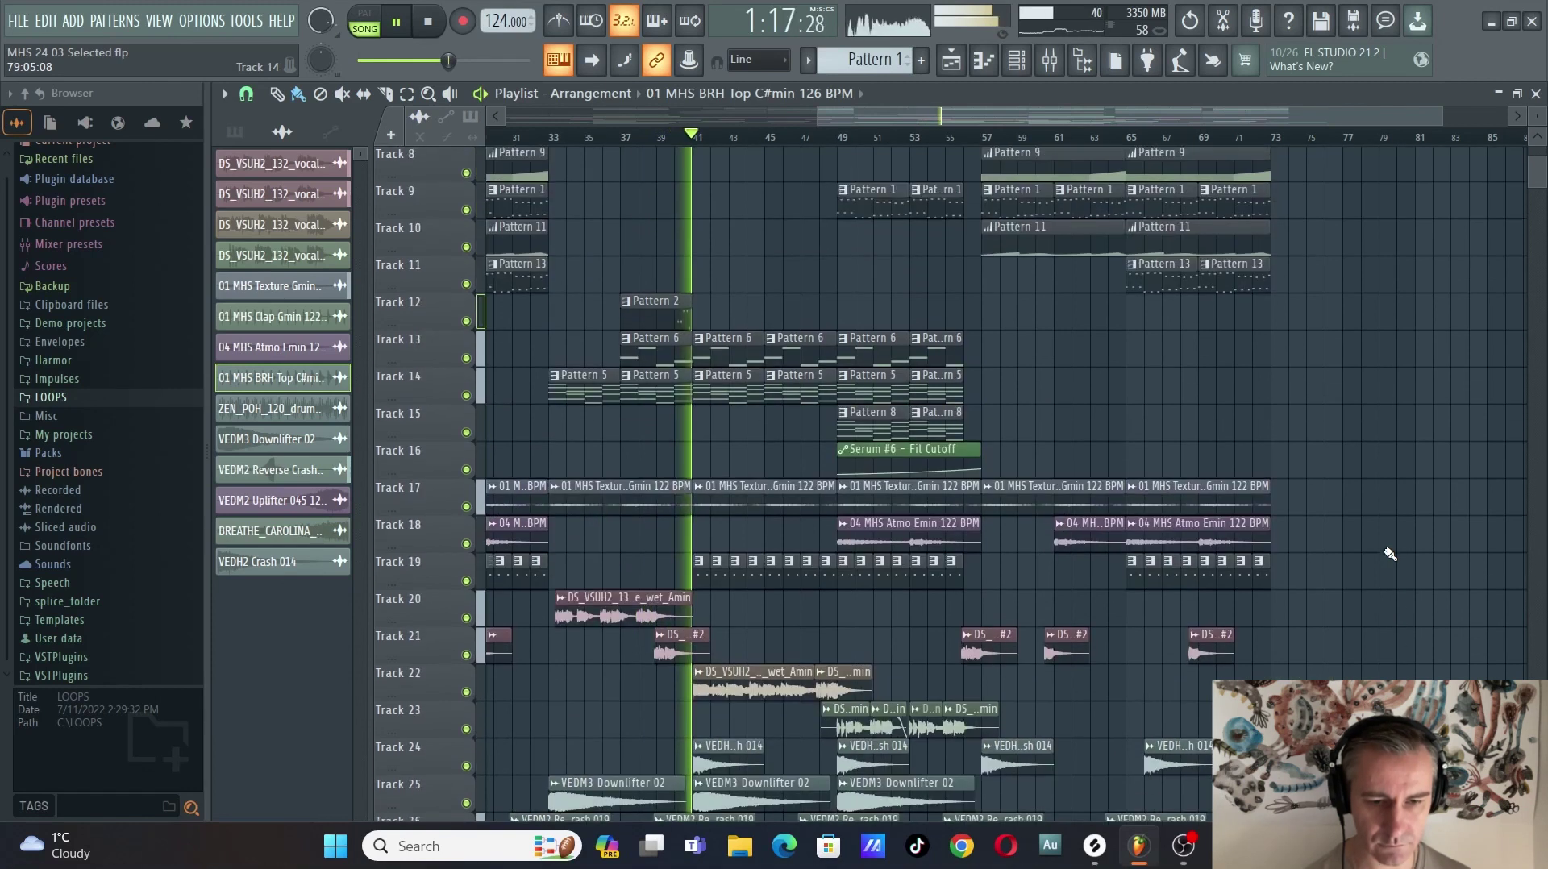
scroll(1390, 553, up, 5)
scroll(1390, 553, up, 3)
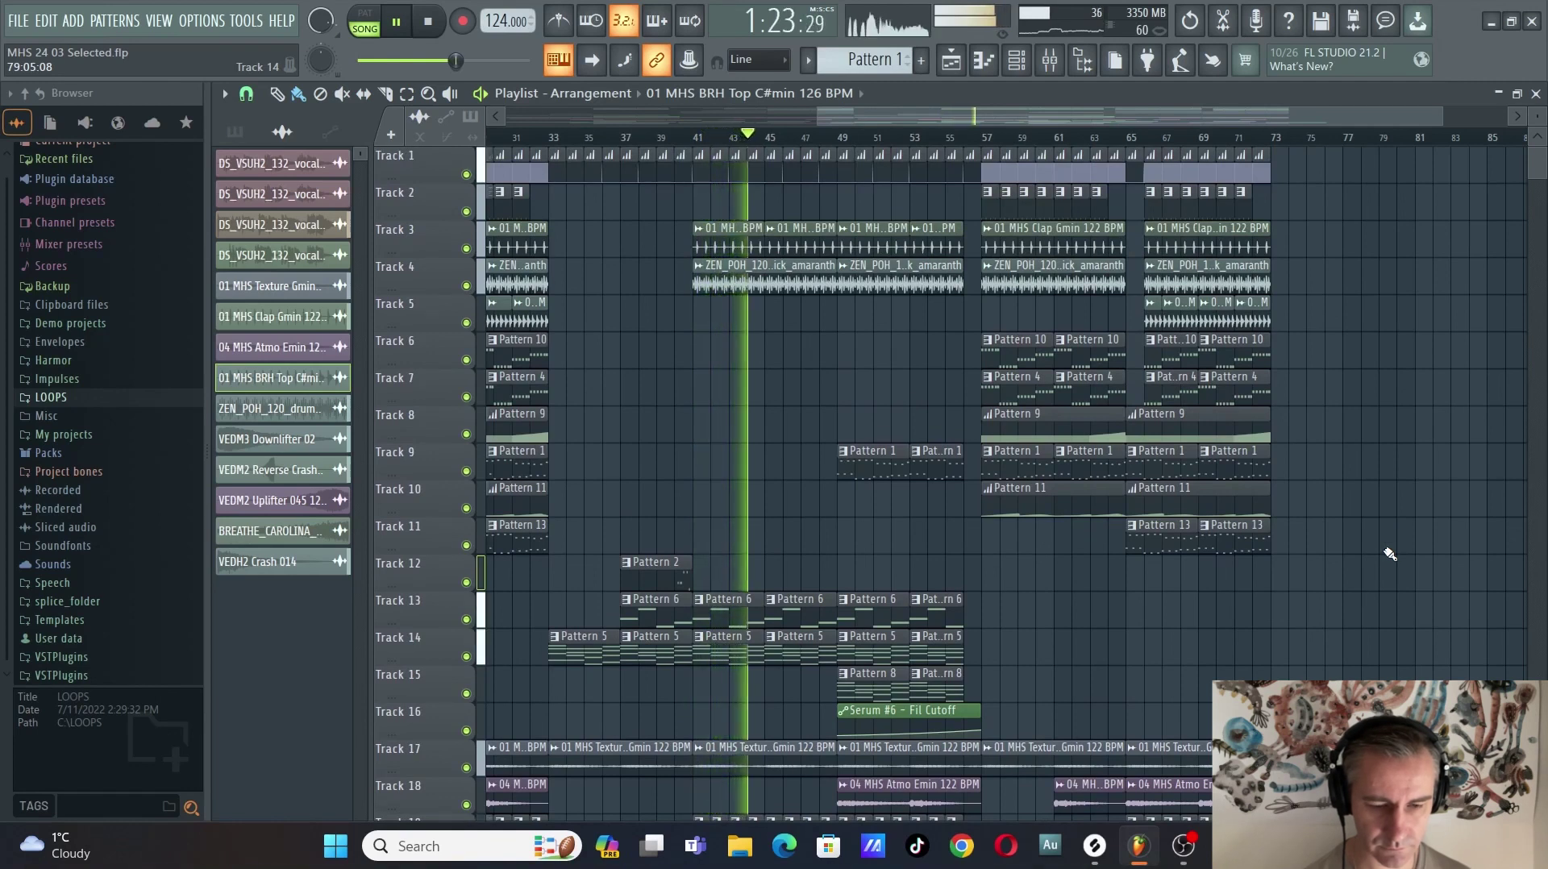
scroll(1390, 554, down, 11)
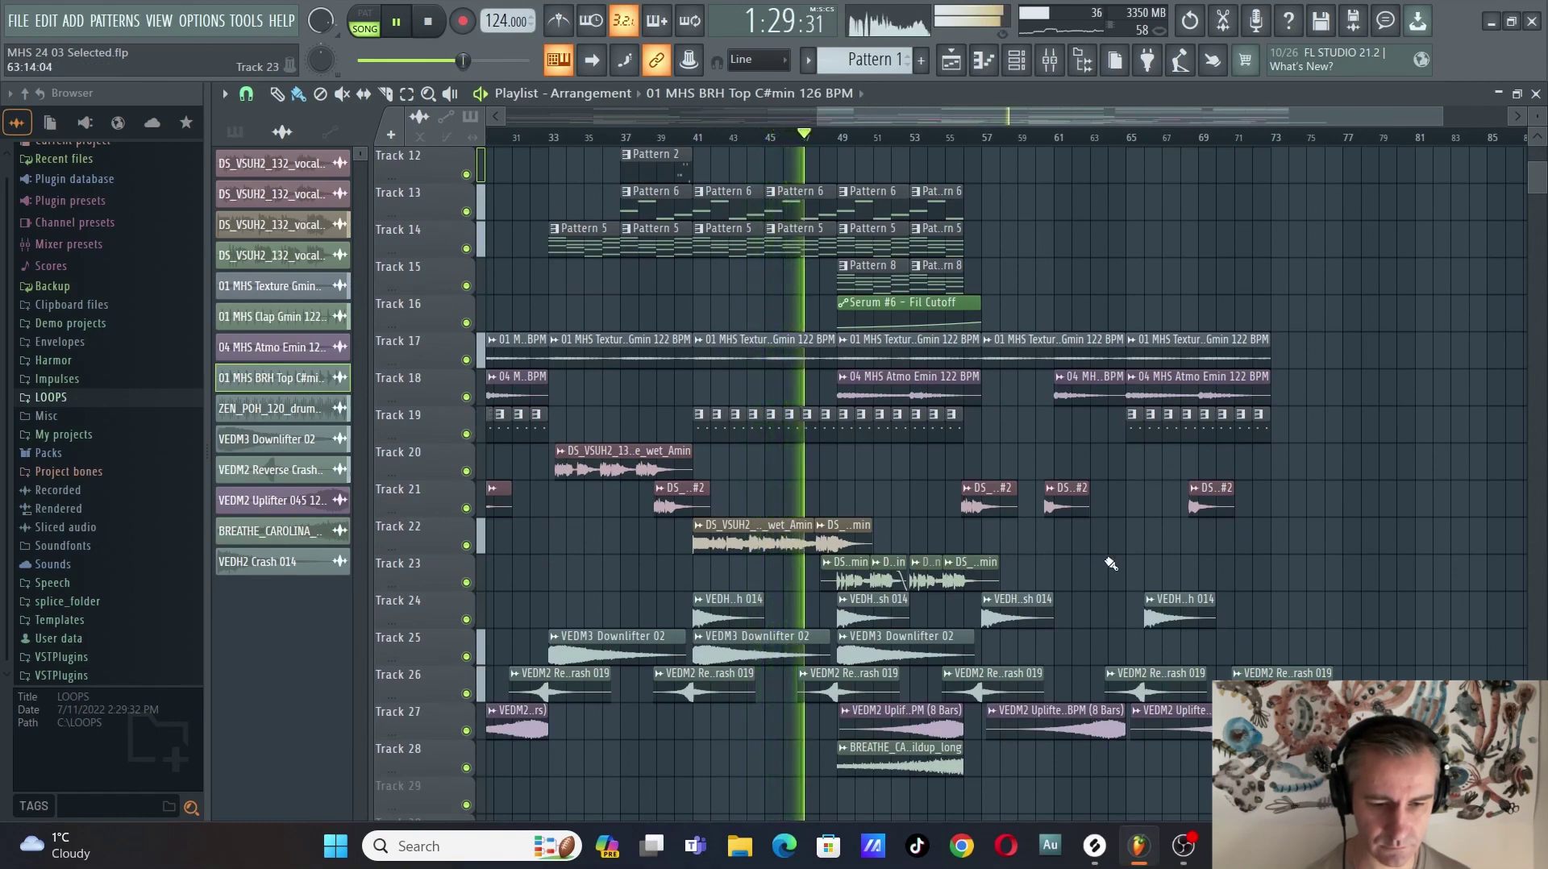
scroll(1114, 571, right, 3)
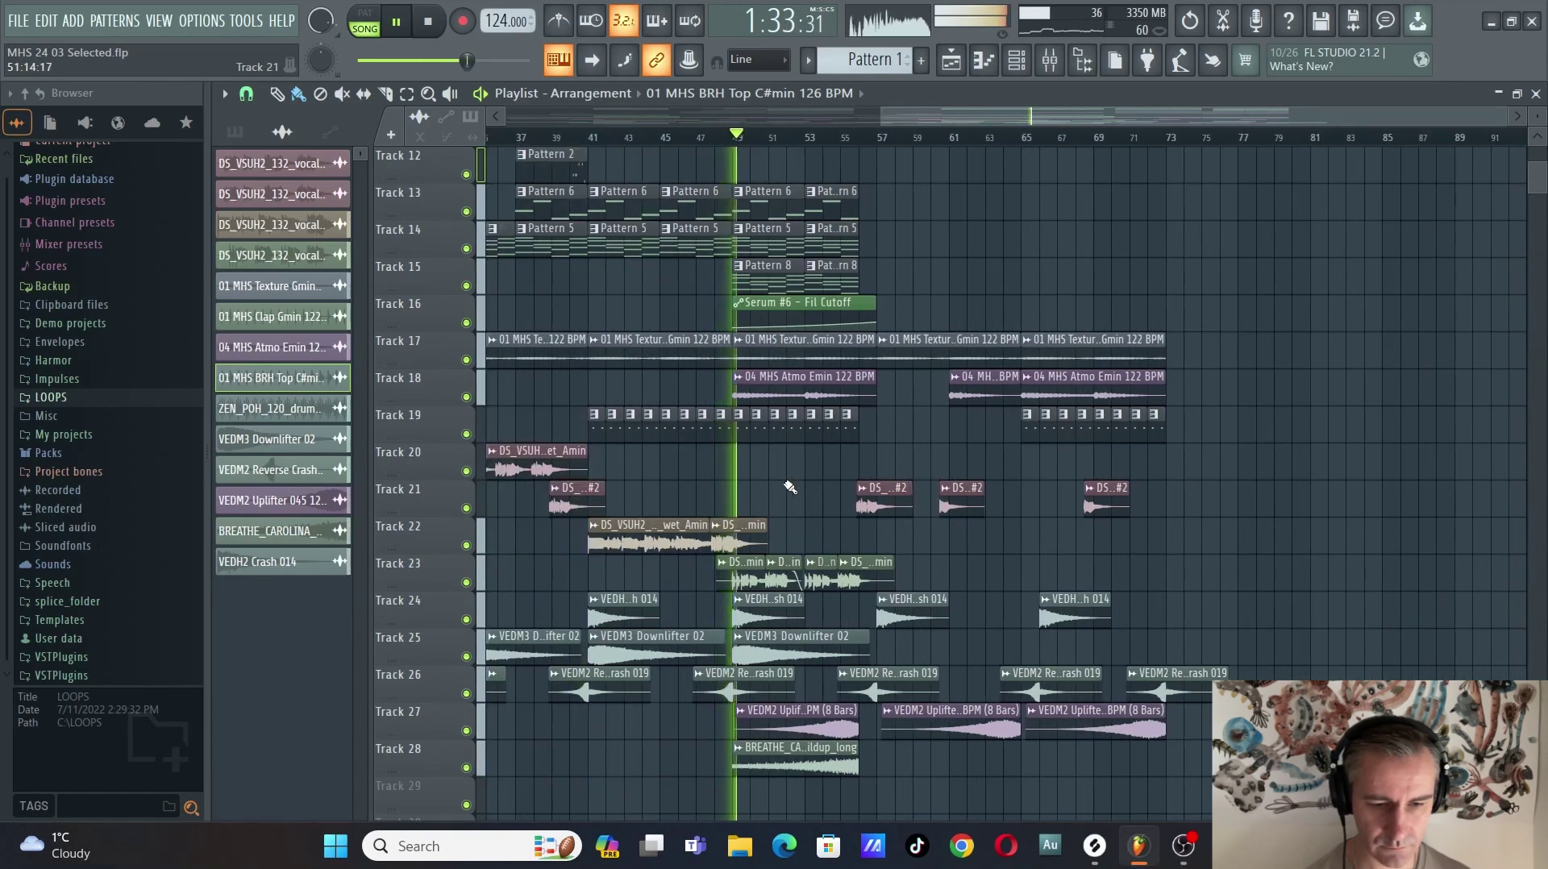
Review bars 49 to 65 during playback, comparing the build-up clips with the drum and pattern clips from bar 57.
scroll(789, 486, up, 5)
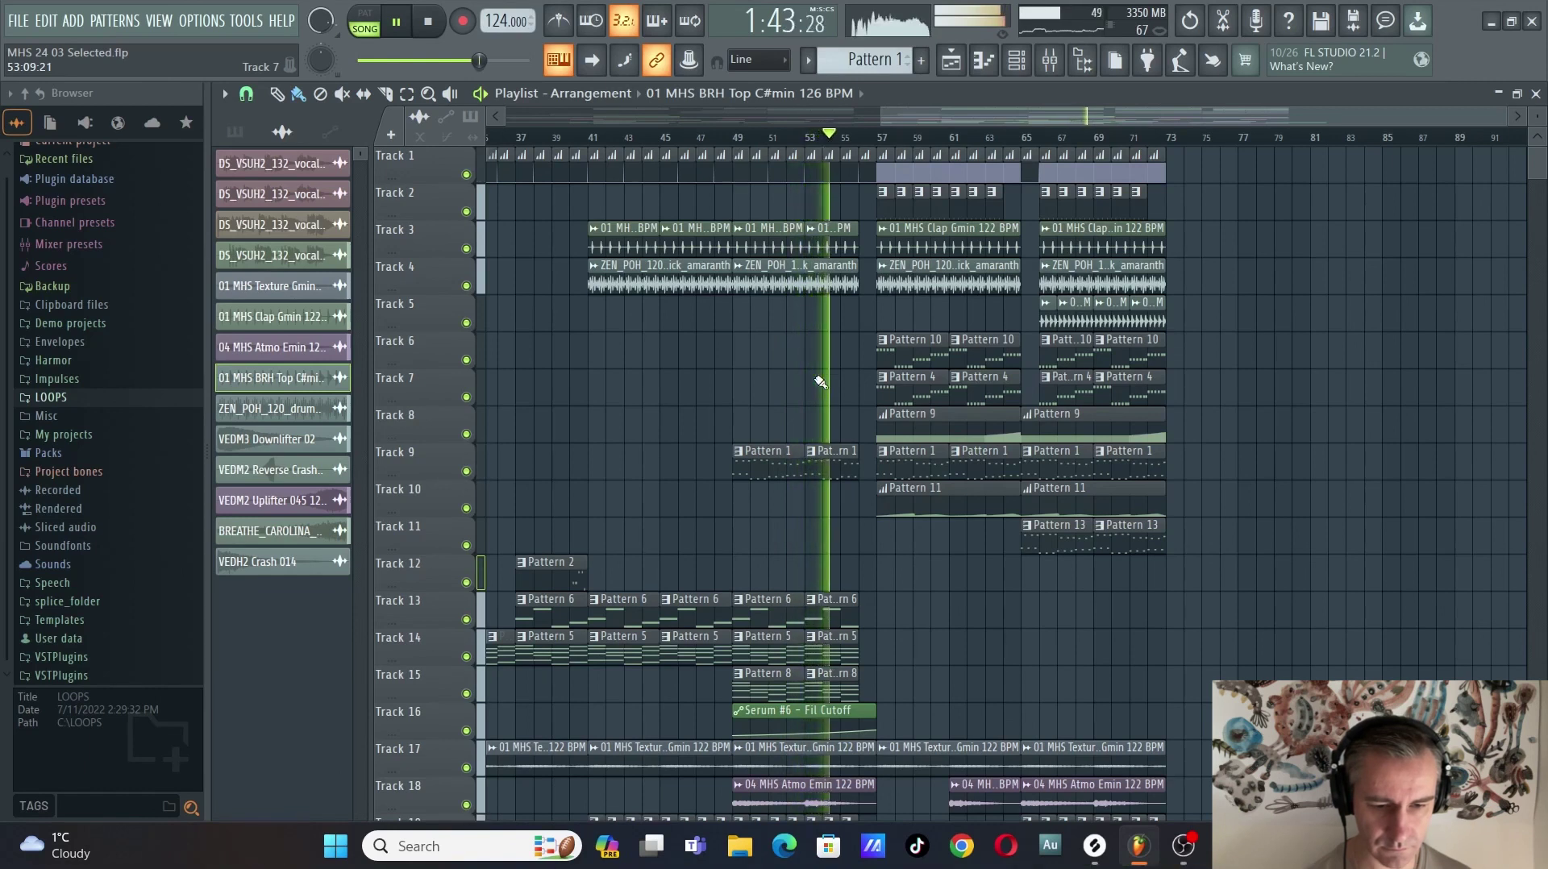
scroll(1270, 580, down, 3)
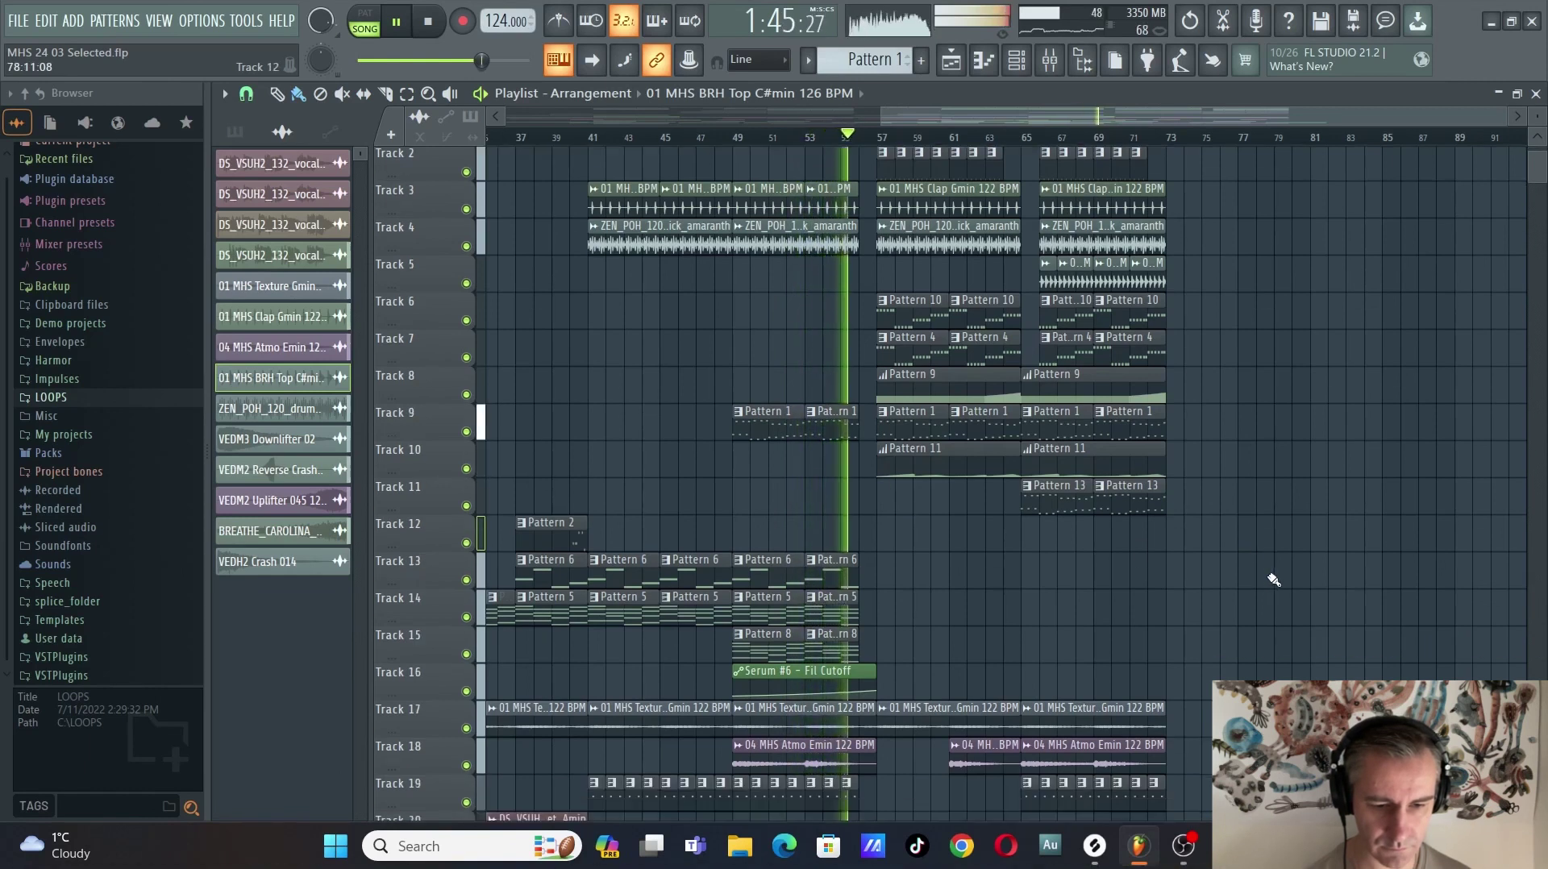
scroll(1273, 578, up, 3)
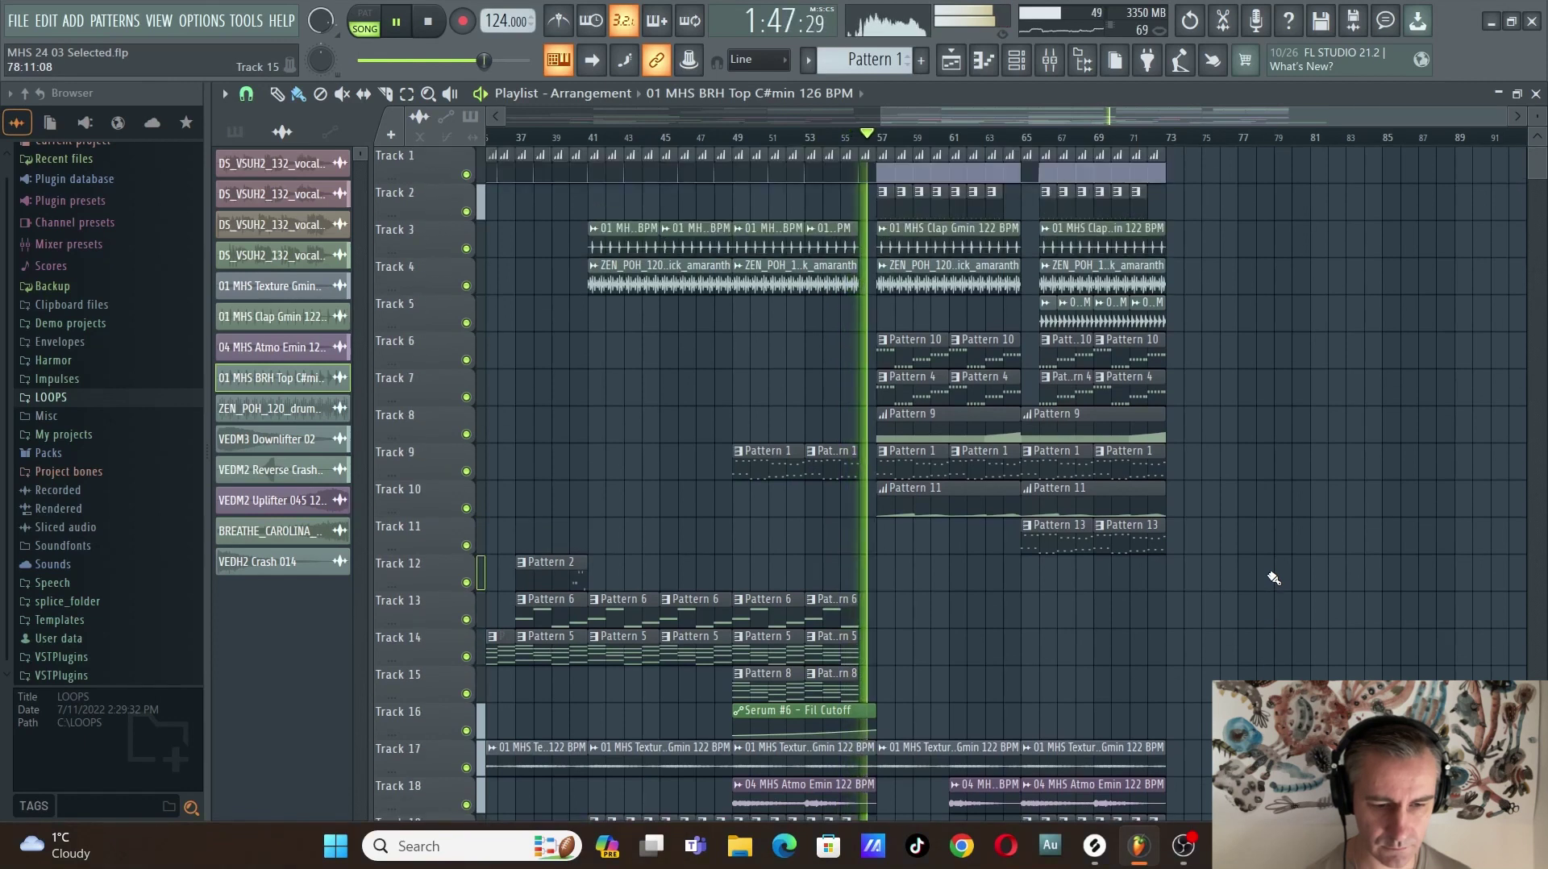
scroll(1294, 601, up, 3)
scroll(1246, 625, down, 3)
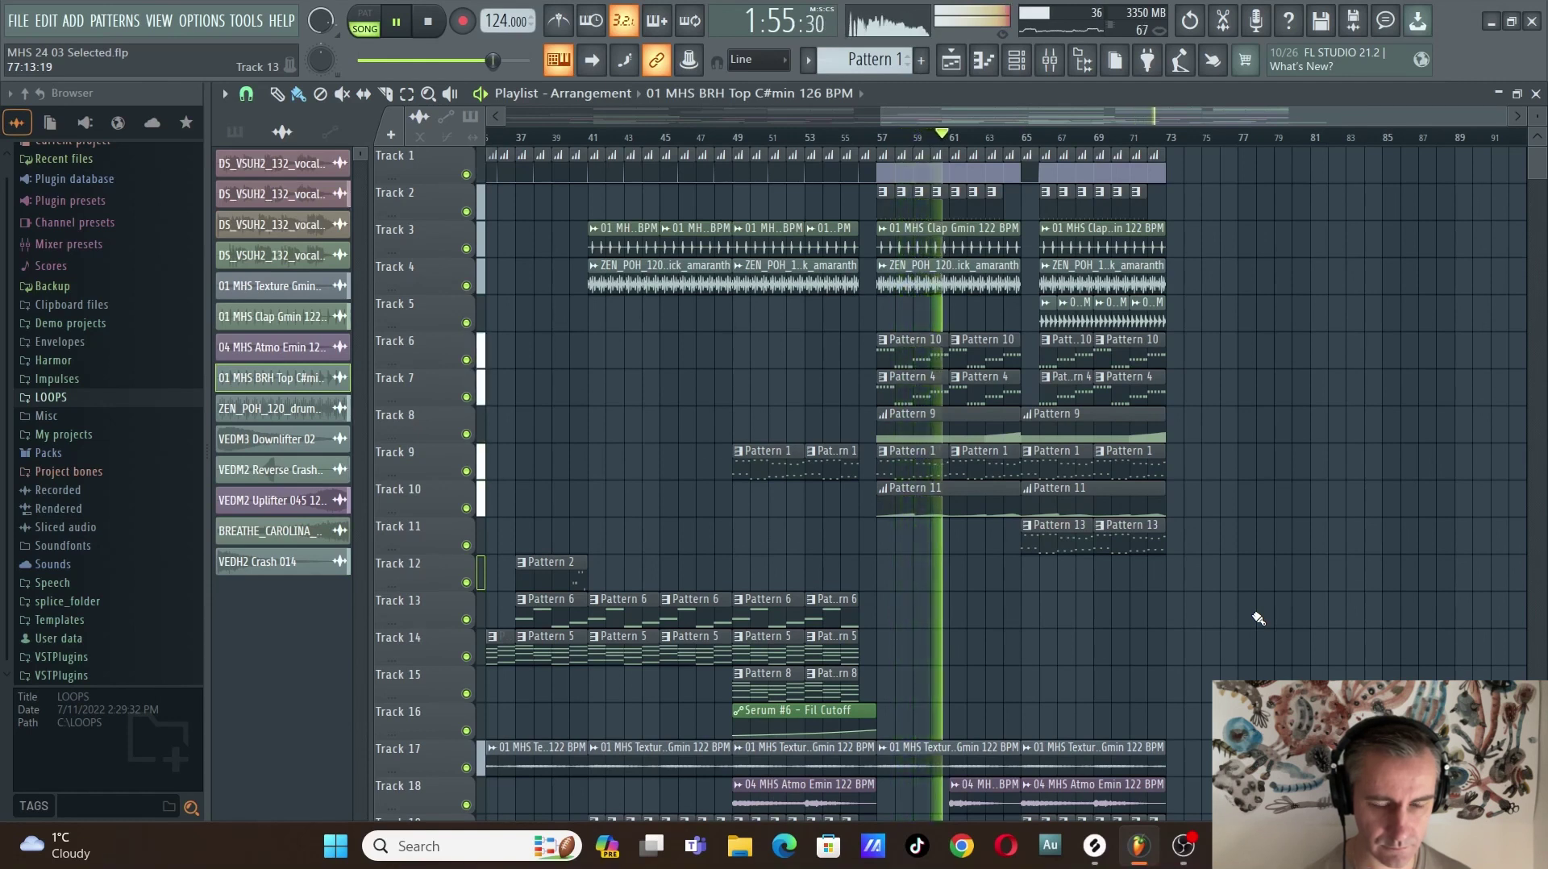
scroll(1019, 615, up, 3)
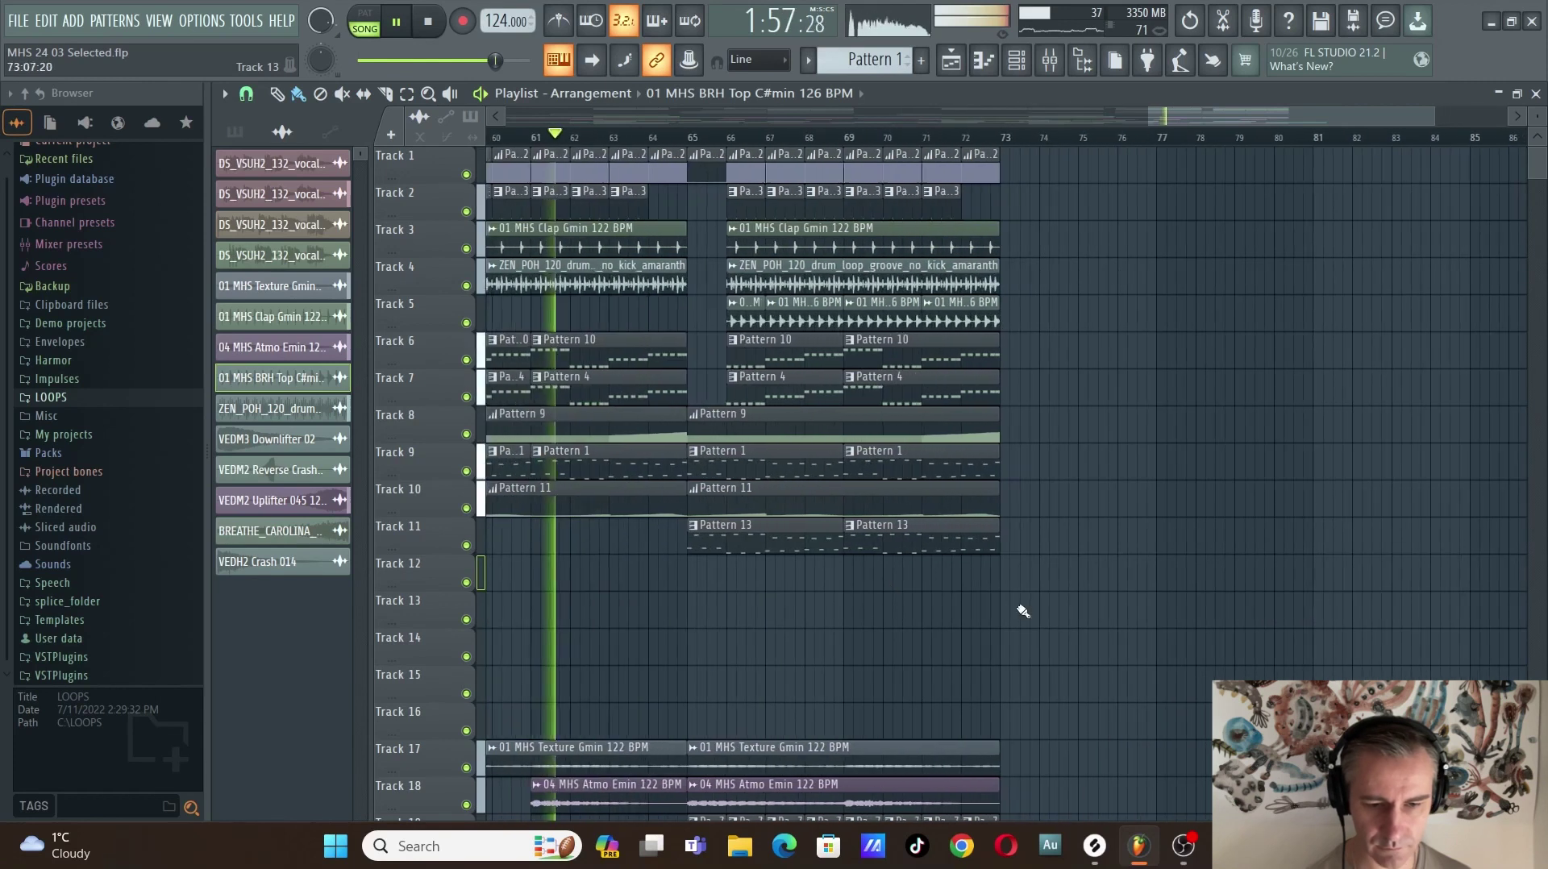
scroll(1161, 587, down, 1)
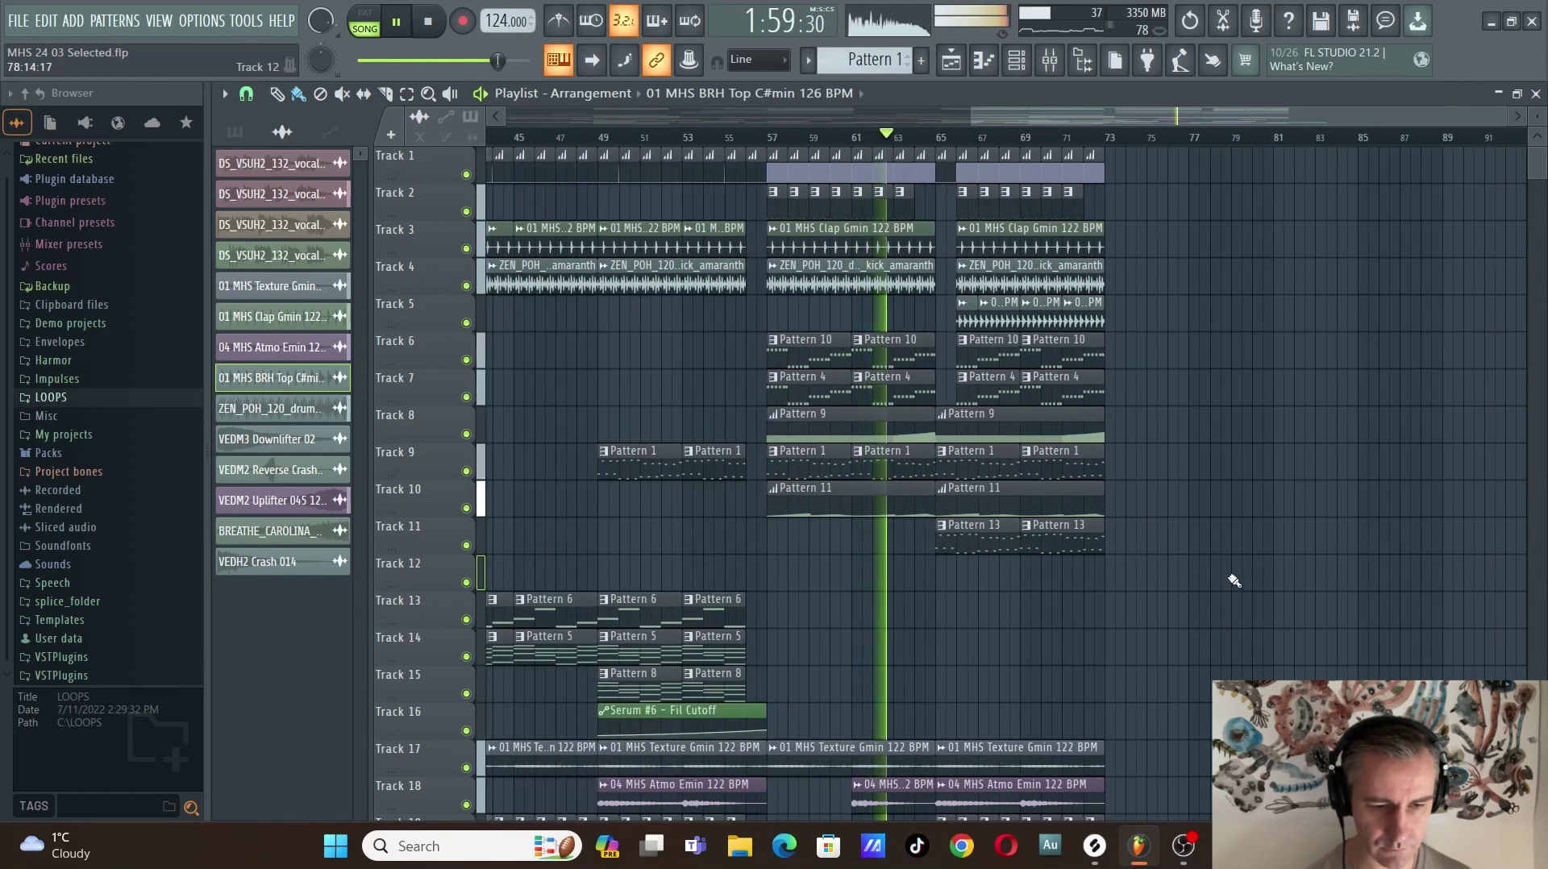
scroll(1233, 580, down, 1)
scroll(1233, 581, down, 1)
scroll(1278, 109, down, 2)
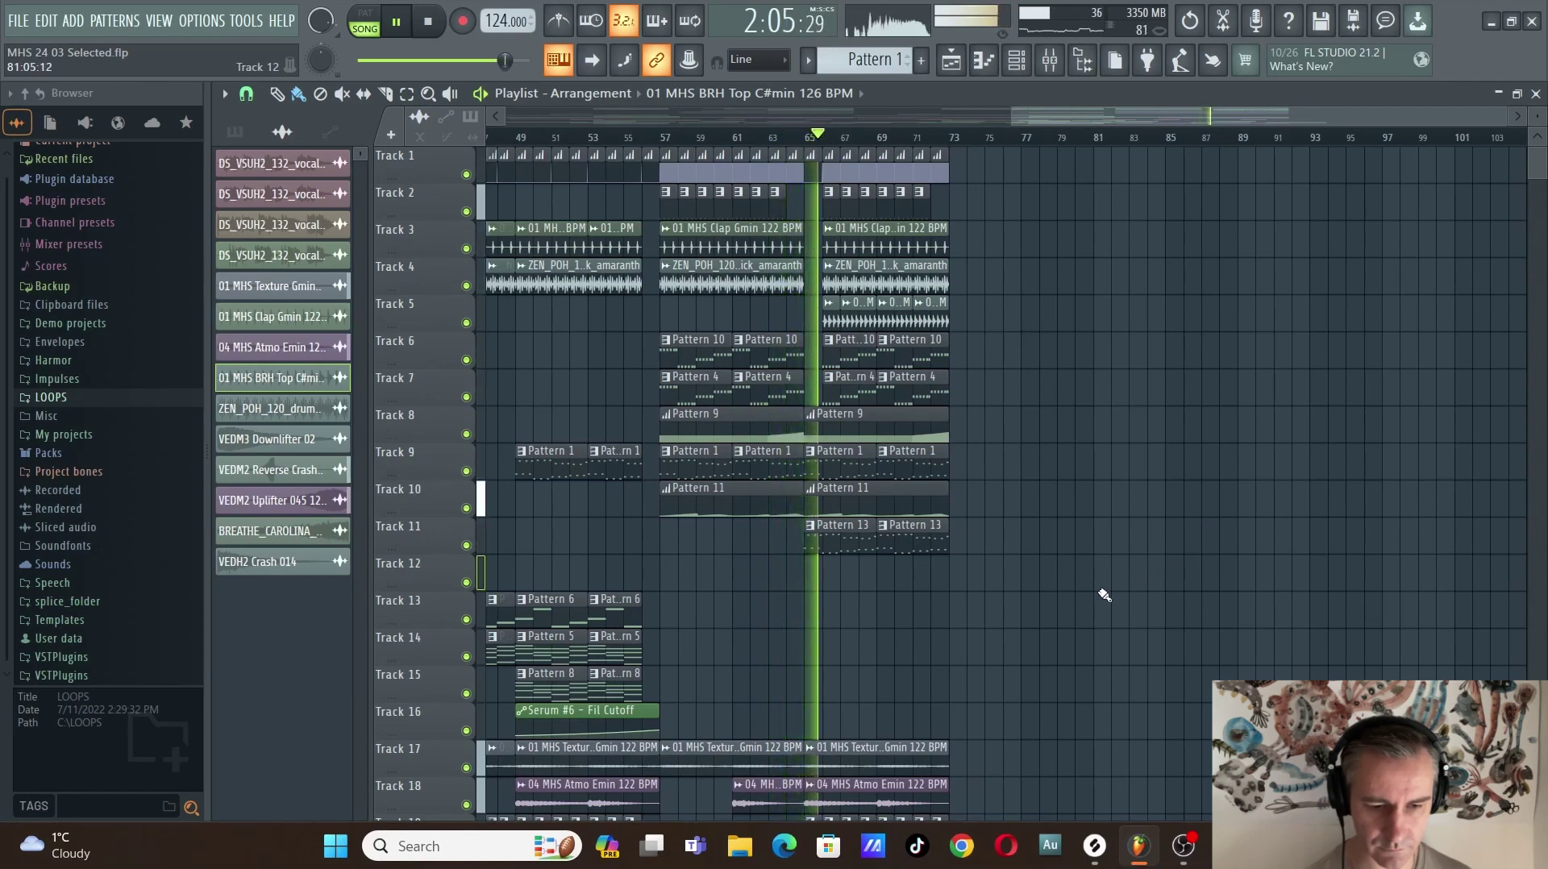
Examine all tracks in the closing section from bar 65 to bar 73, and stop playback at the end of the song.
scroll(1104, 595, down, 3)
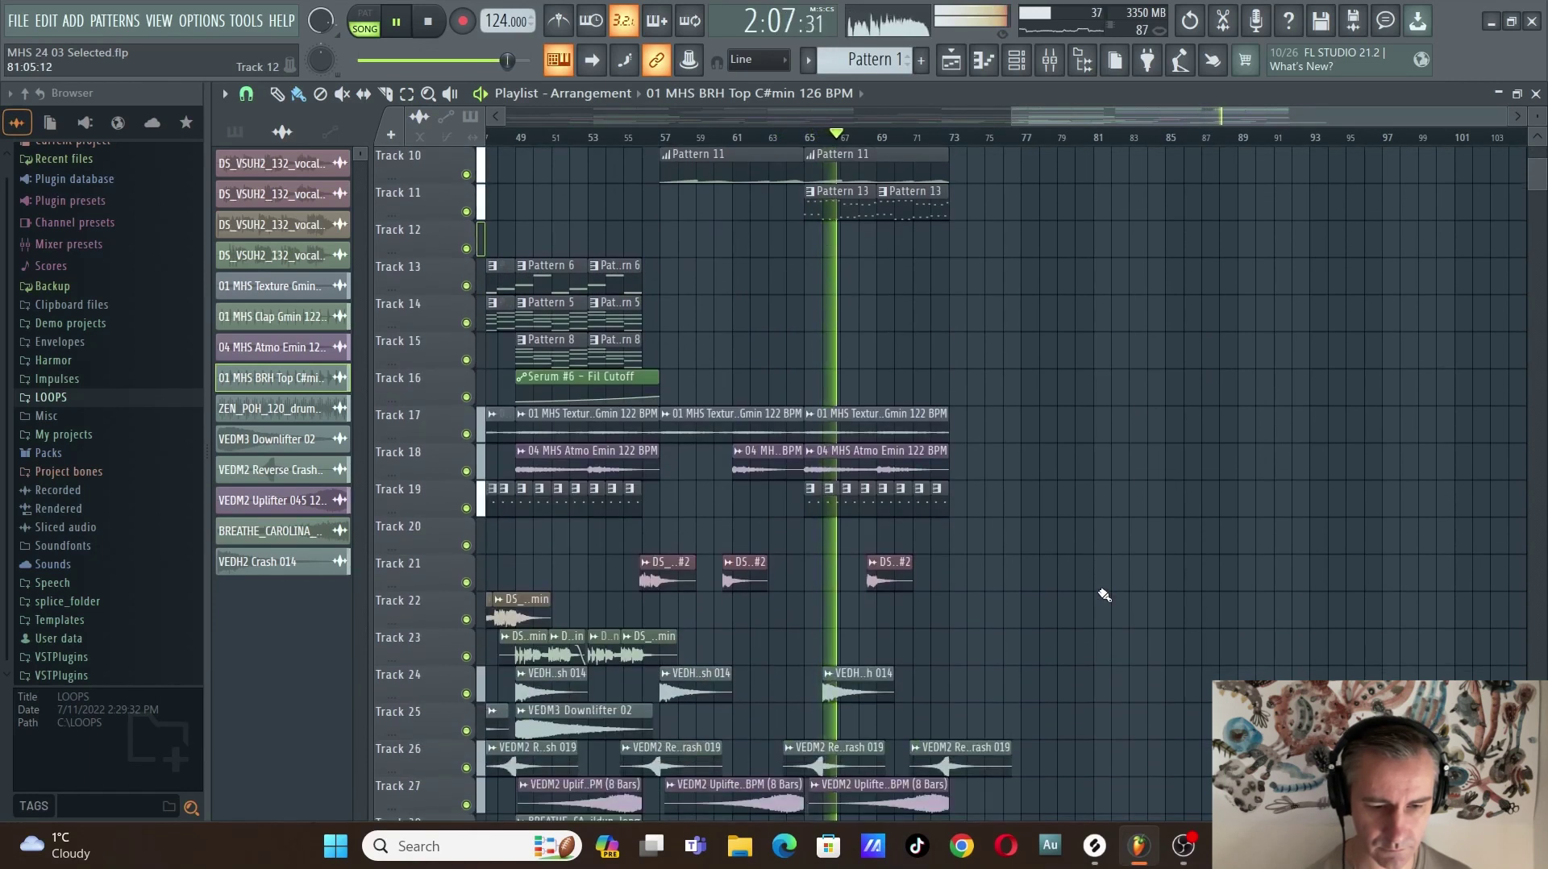
scroll(1104, 595, down, 1)
scroll(1105, 595, down, 1)
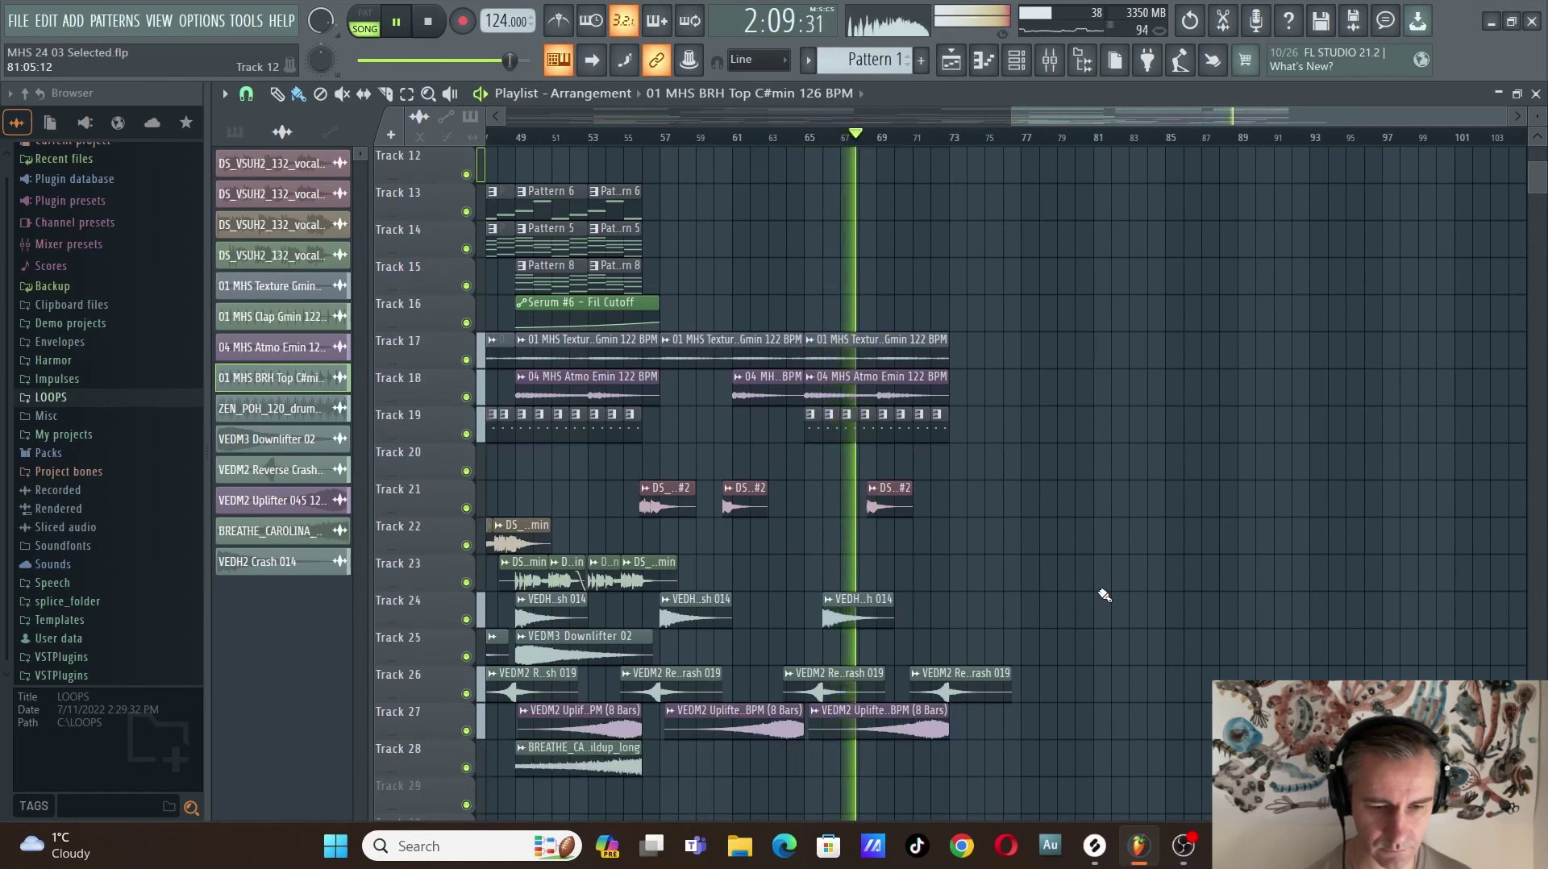
scroll(1216, 570, down, 1)
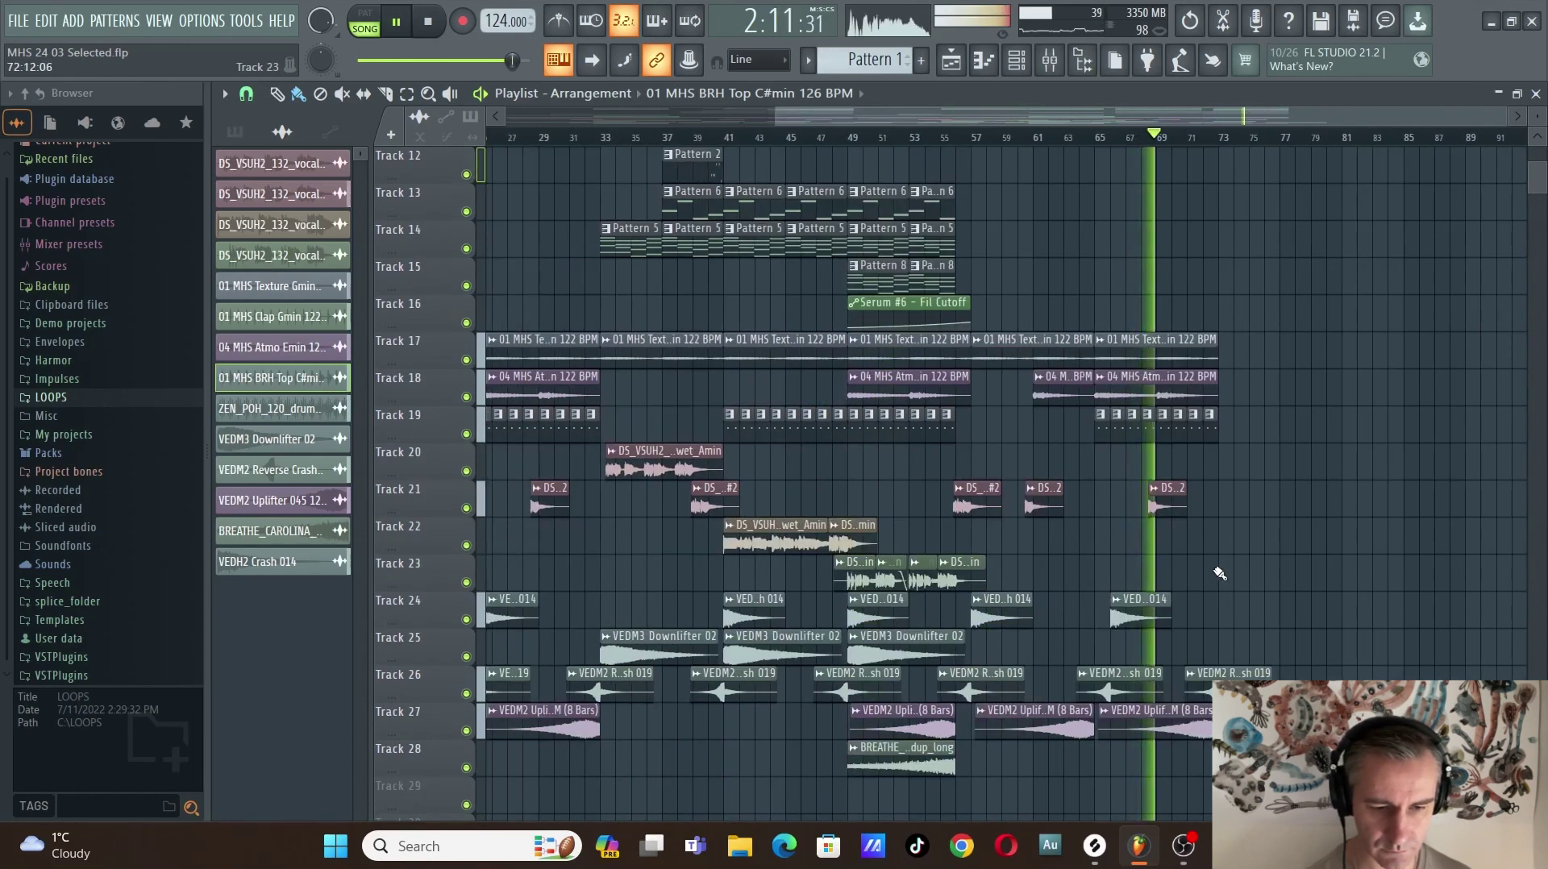
scroll(1229, 574, down, 1)
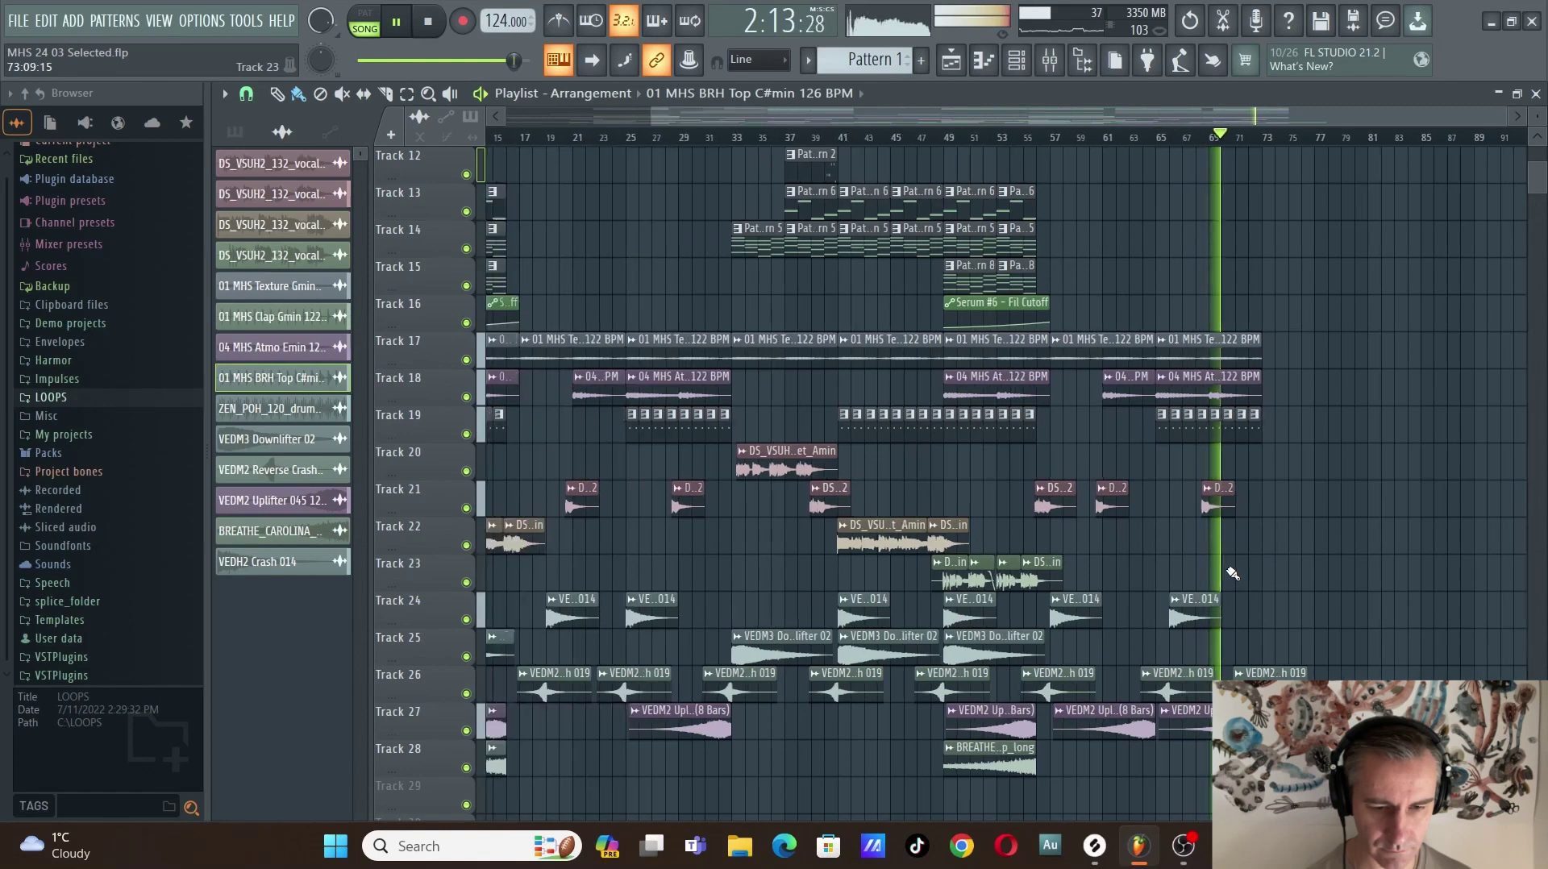
scroll(1342, 551, down, 1)
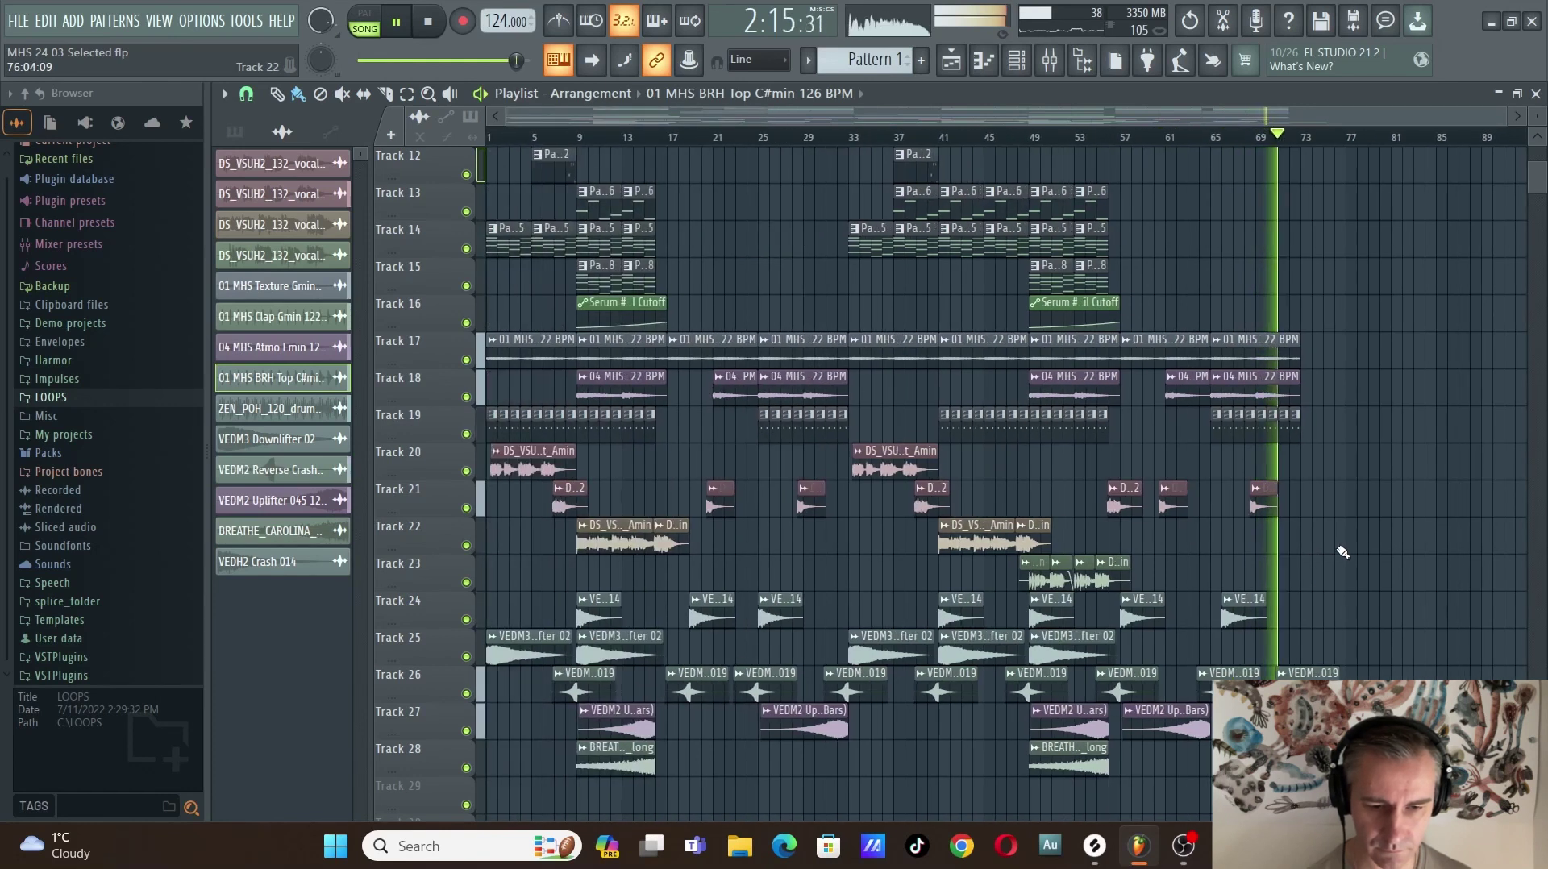
scroll(1365, 548, up, 4)
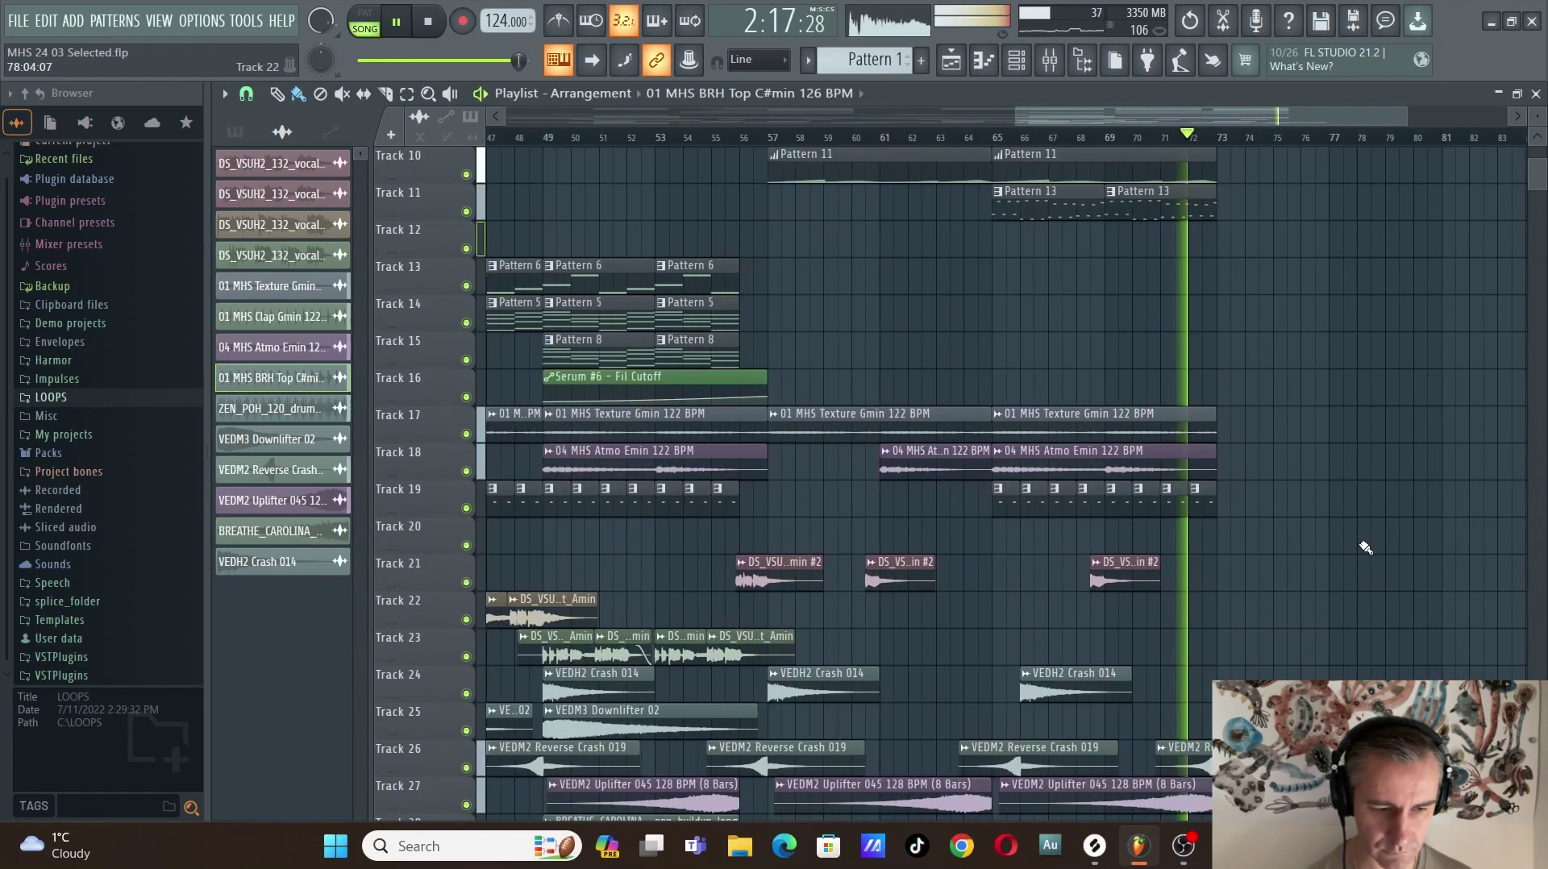
scroll(1451, 501, up, 2)
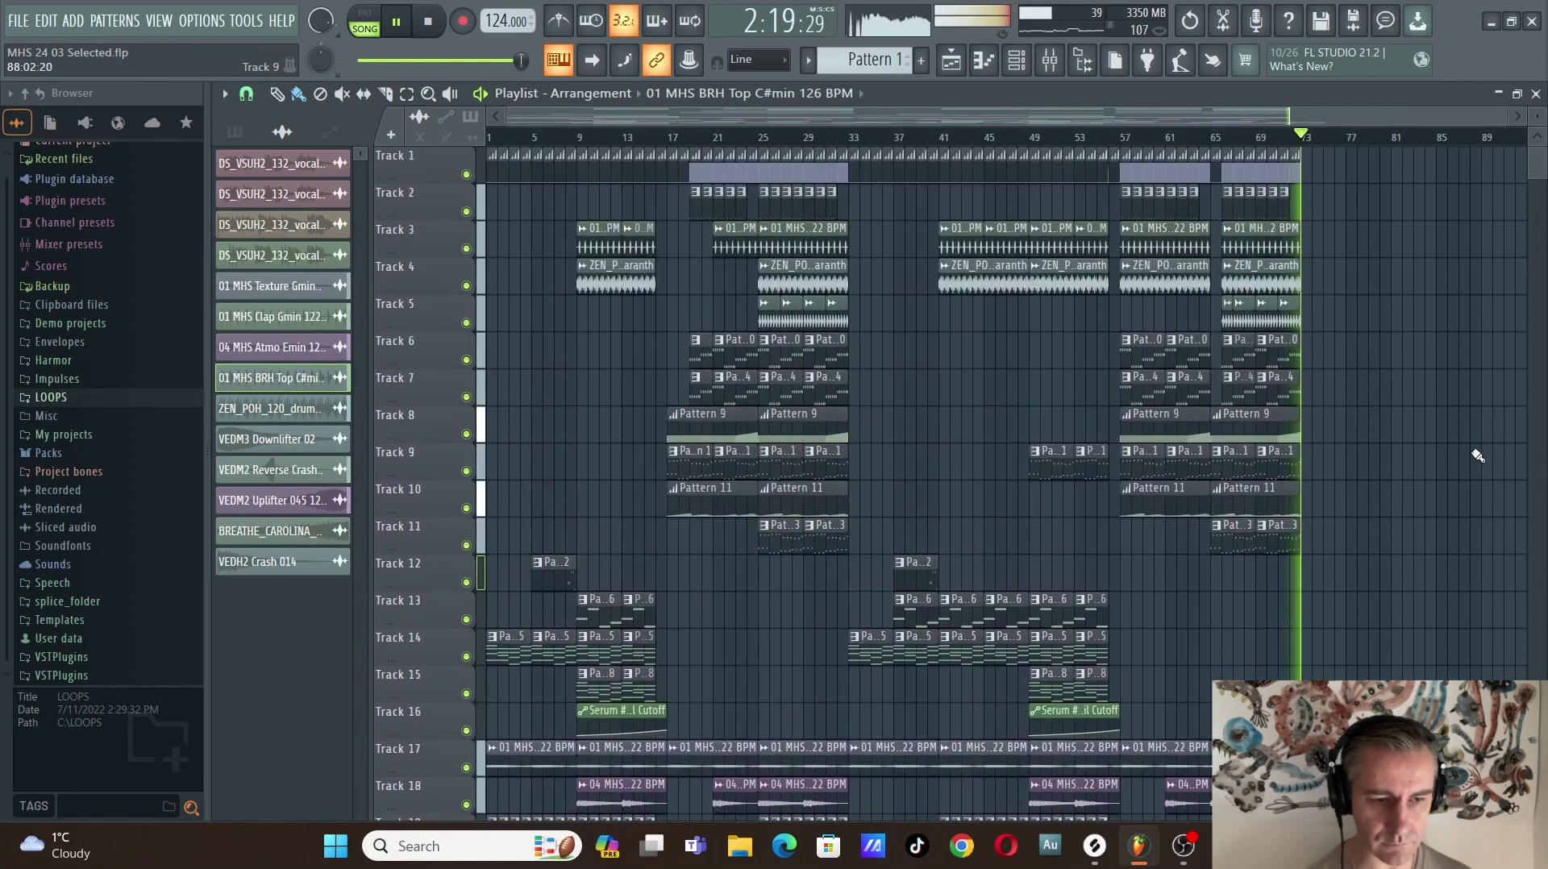
click(446, 20)
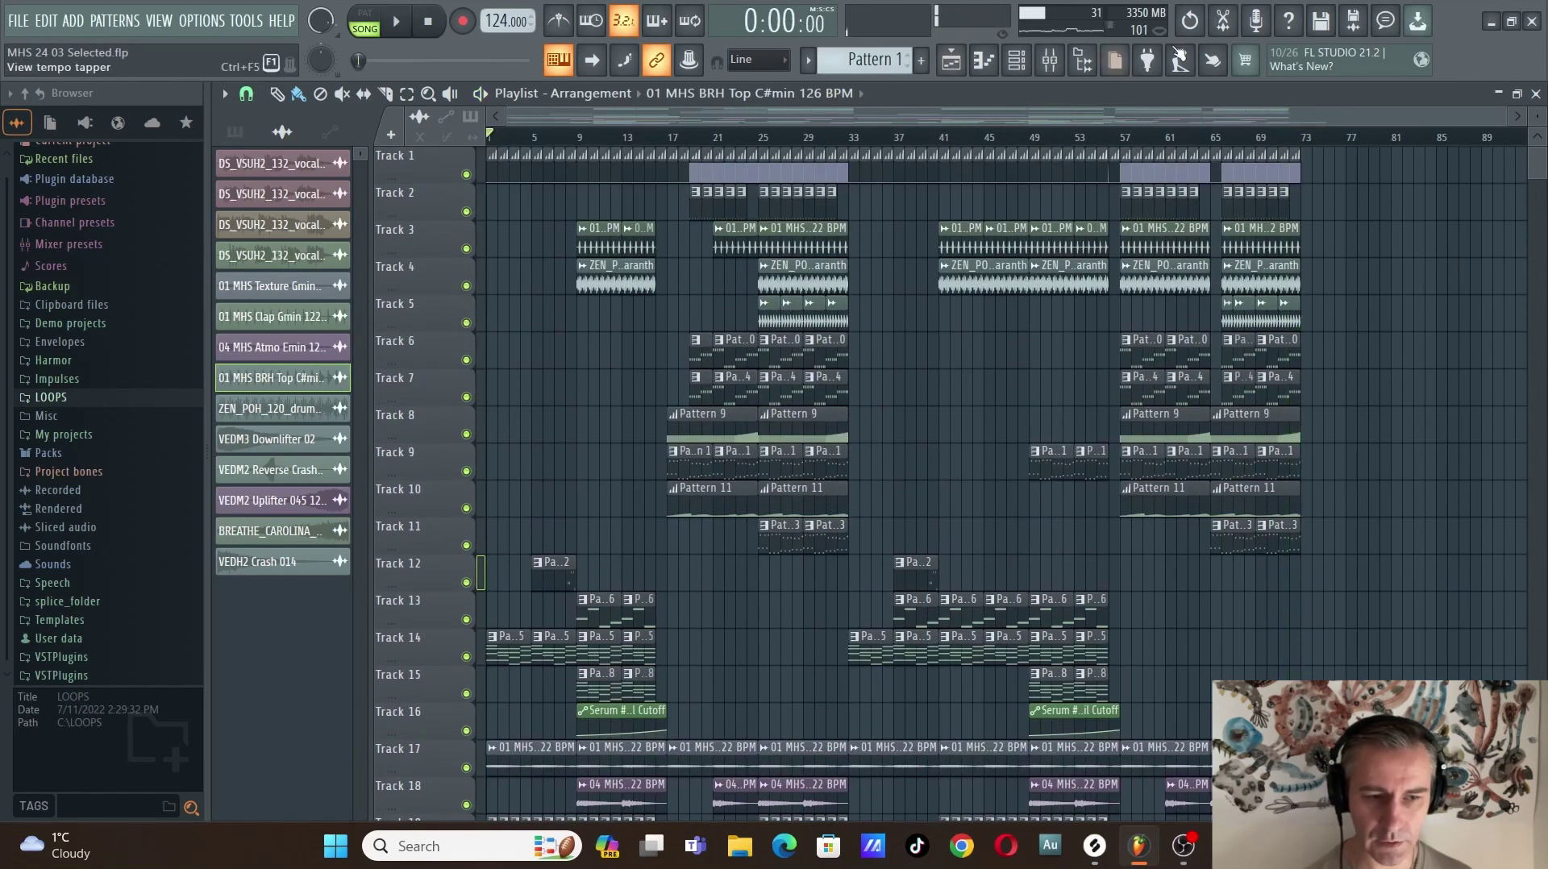
Restore the maximized Playlist window to its smaller size beside the Channel rack.
double_click(1410, 93)
scroll(1354, 314, up, 3)
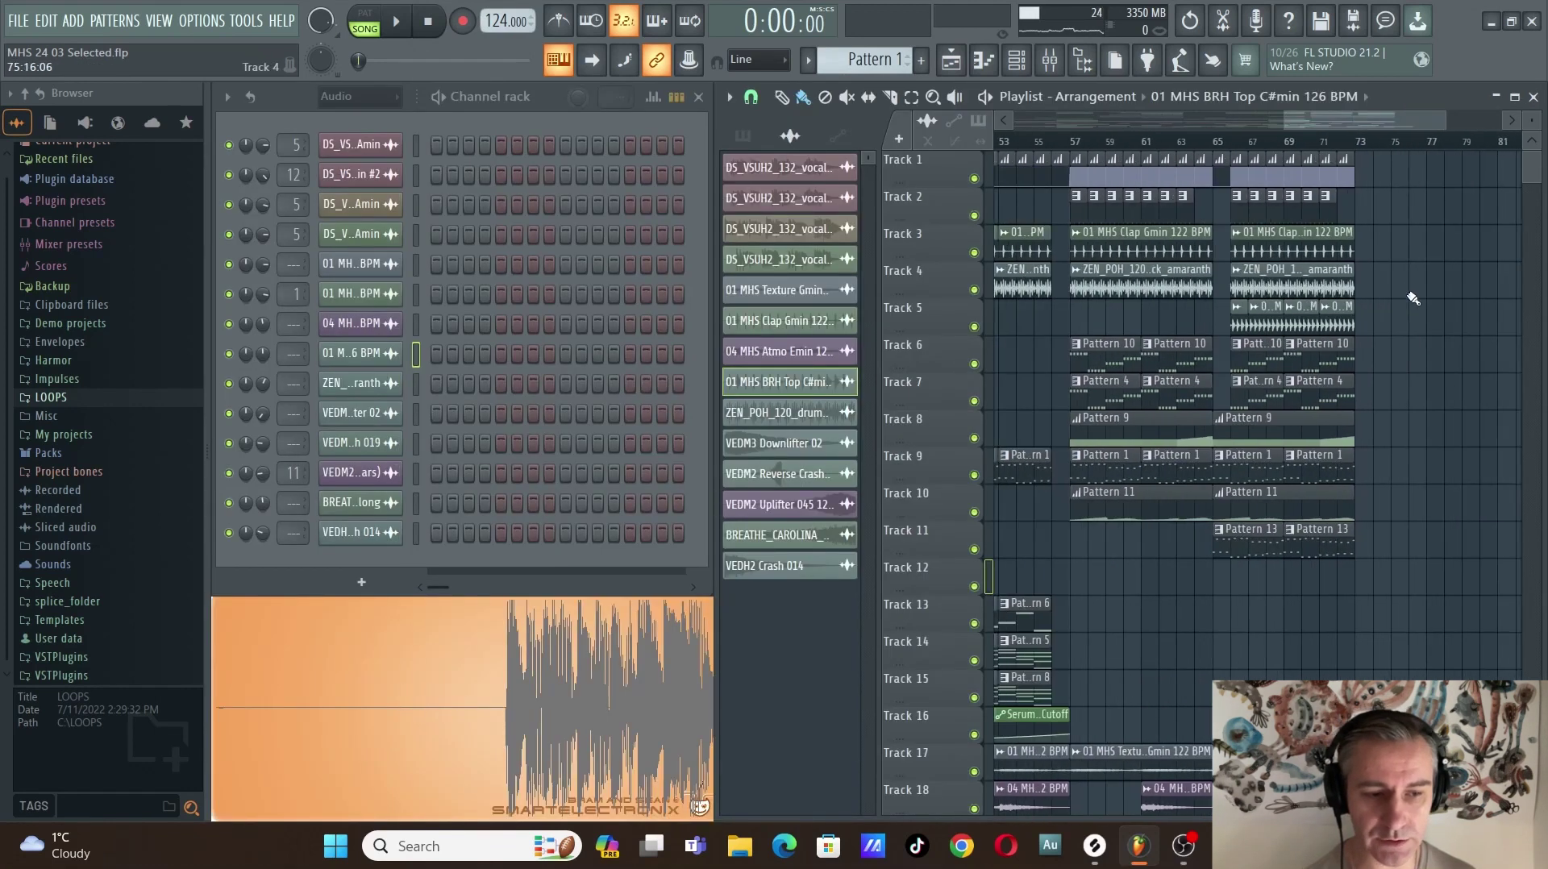
scroll(1413, 298, left, 10)
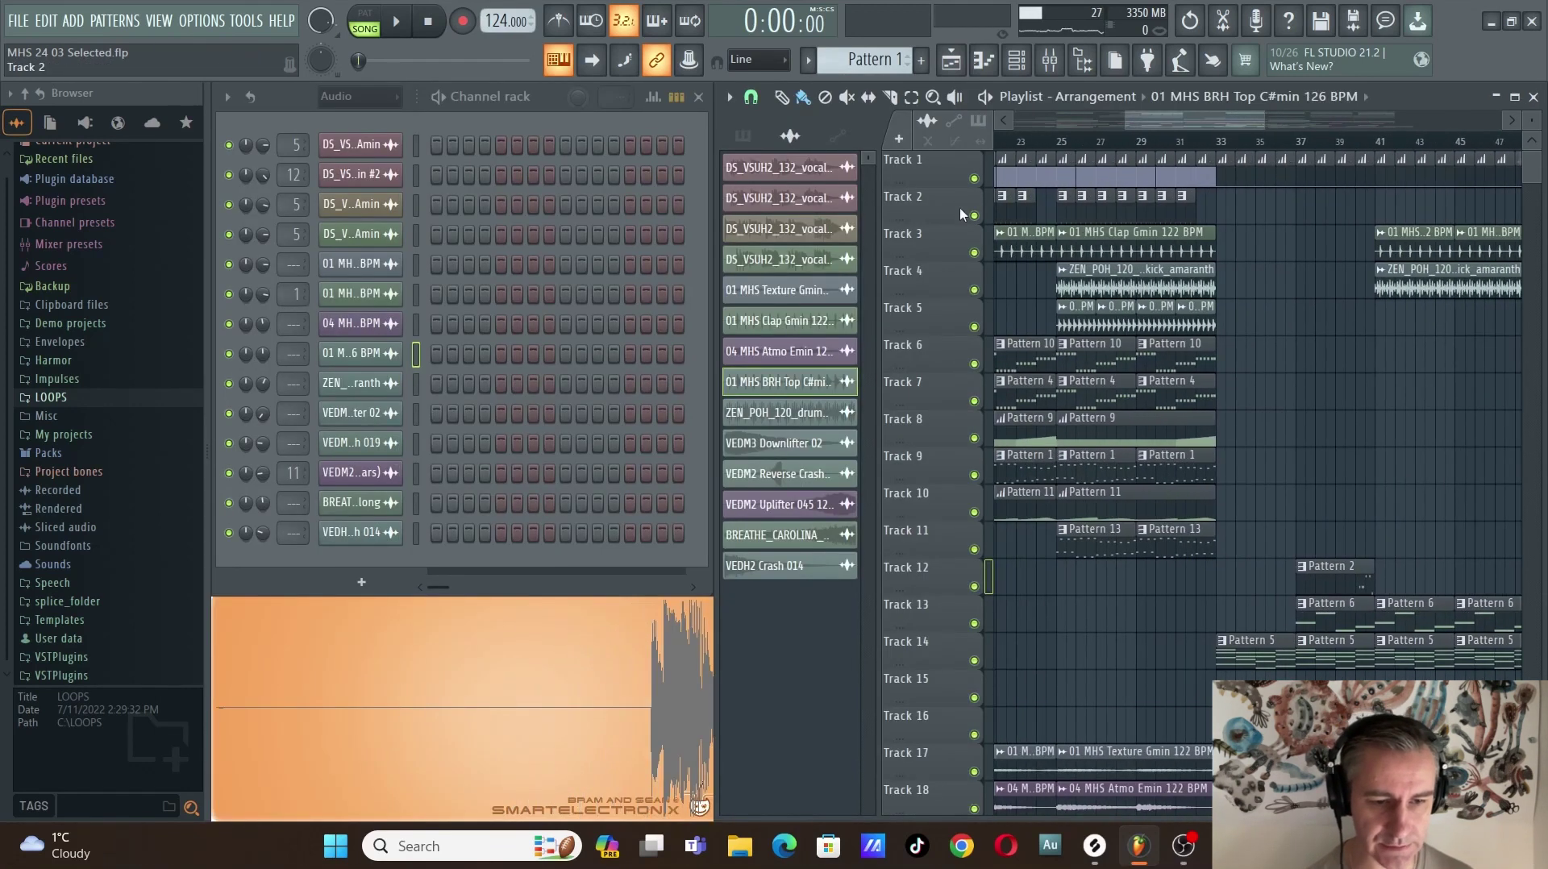
Solo Tracks 2 to 5 and listen to the kick, clap and drum loop clips together from bar 25.
right_click(974, 215)
click(974, 252)
click(974, 289)
click(974, 327)
scroll(1079, 252, up, 2)
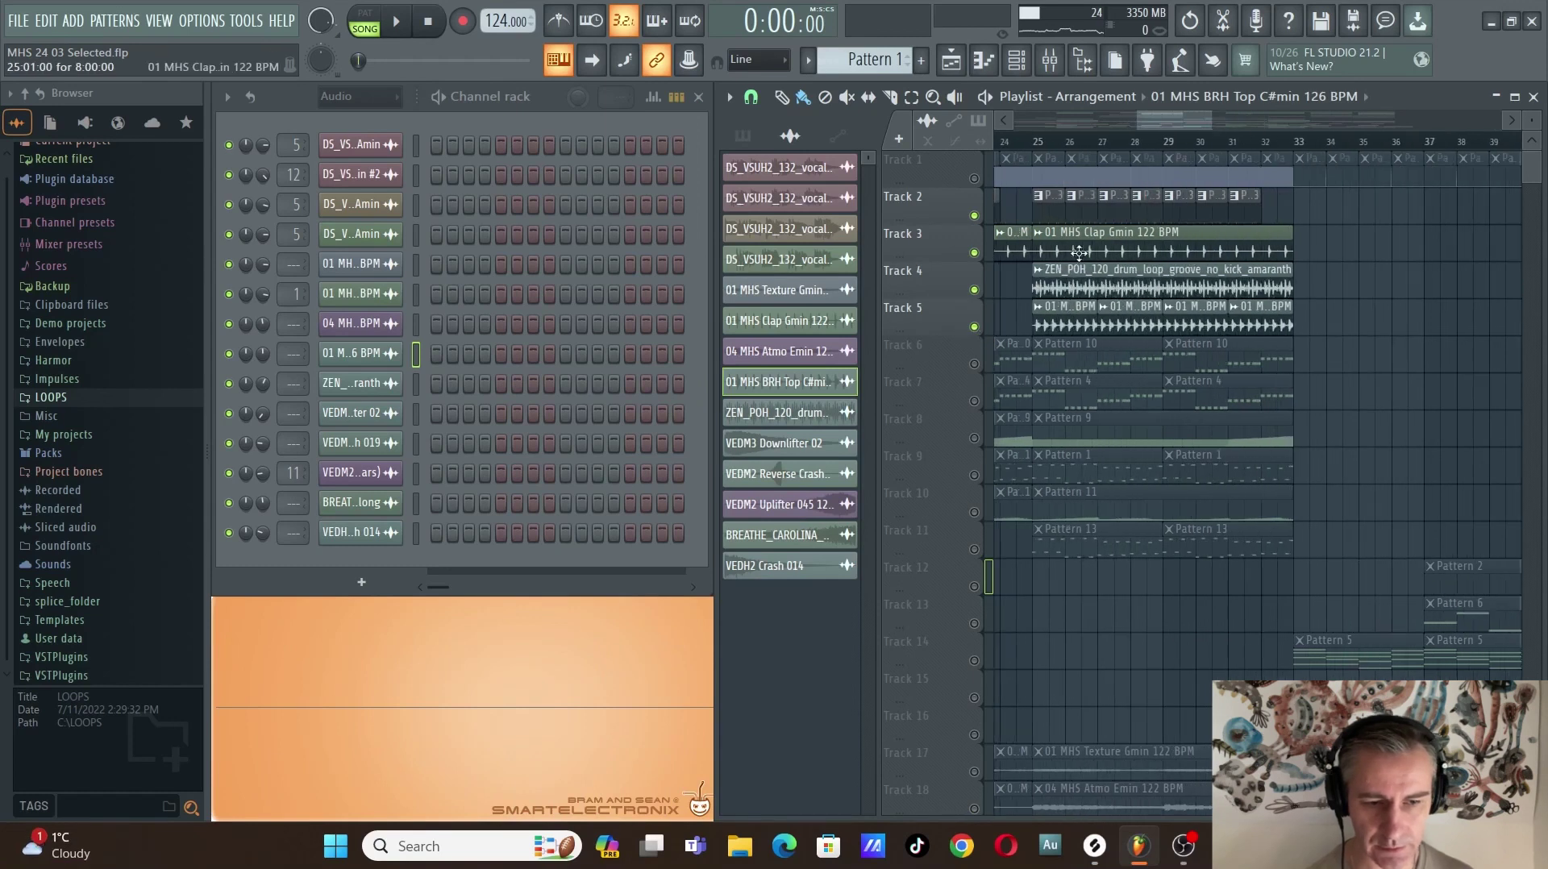
scroll(1042, 144, down, 2)
key(space)
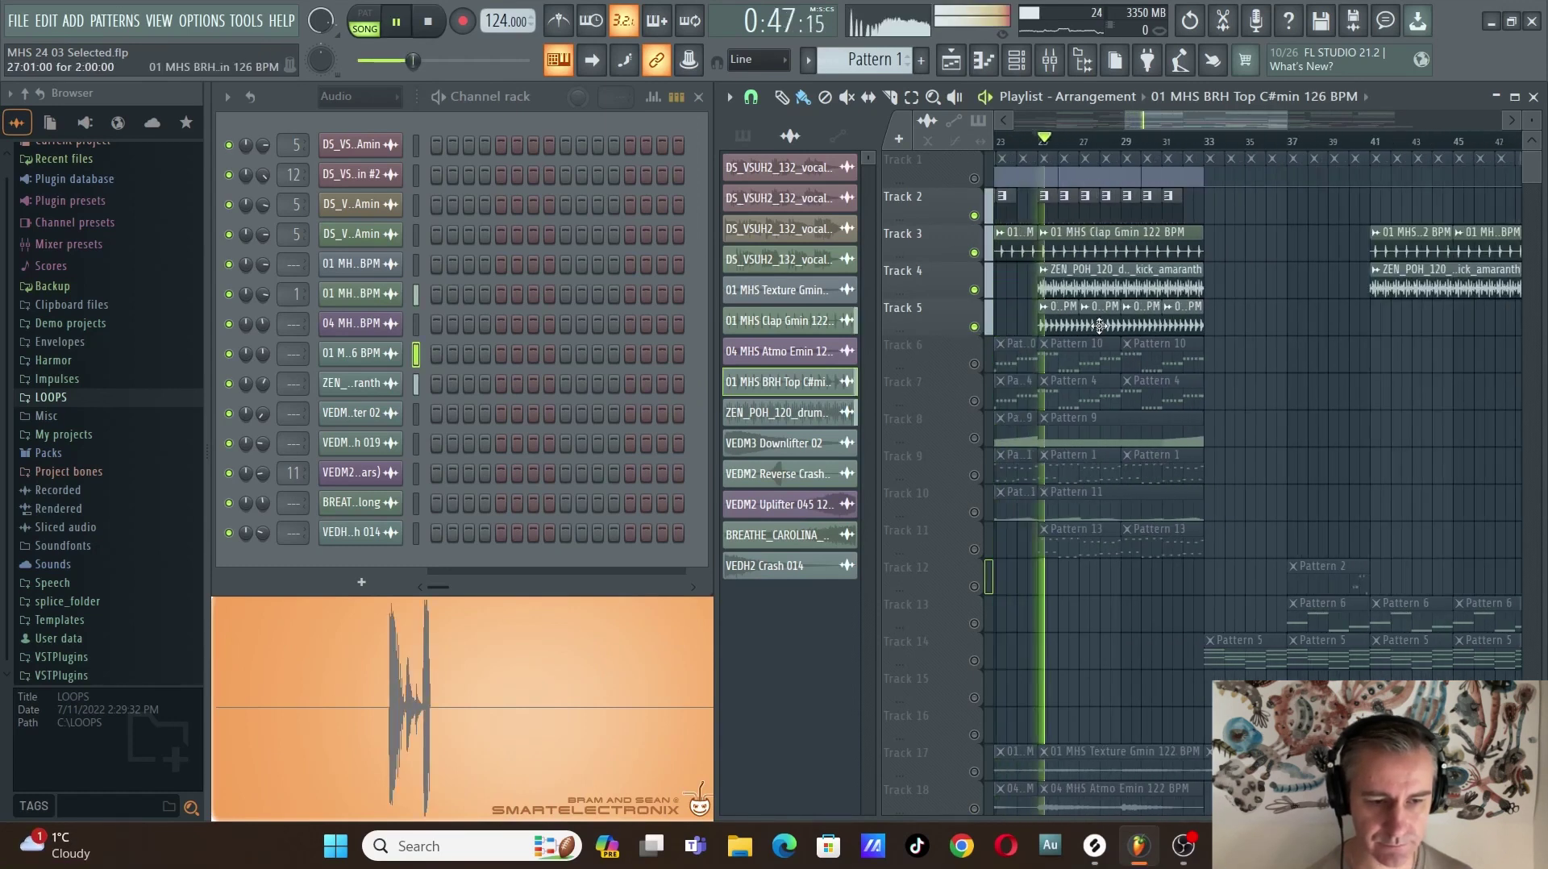
scroll(1090, 309, up, 1)
scroll(1091, 309, down, 1)
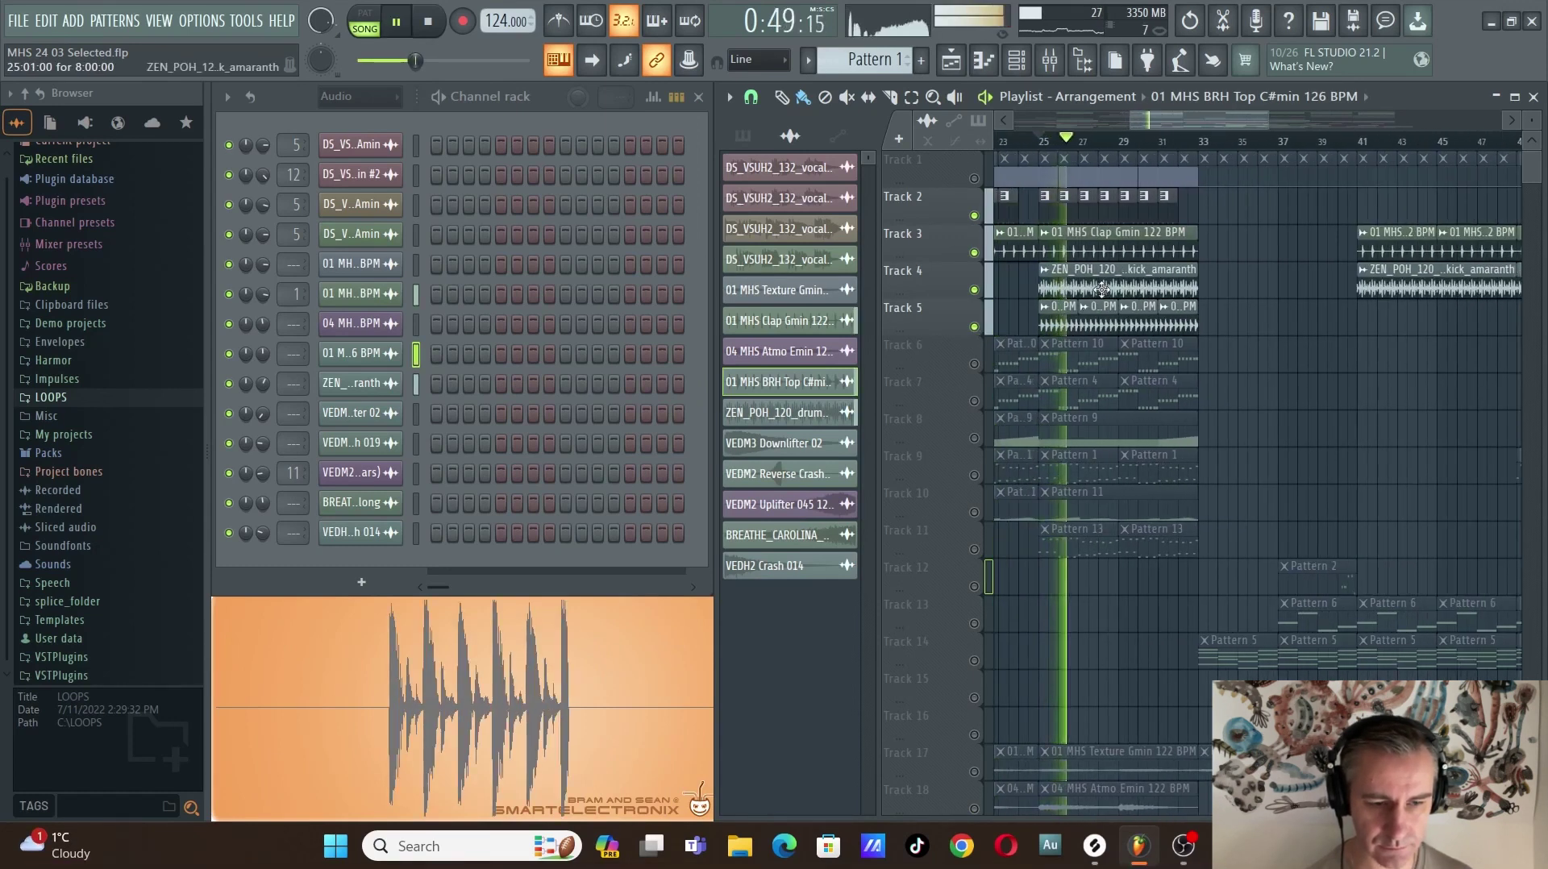
Solo Tracks 2, 3, 4 and 5 one after another during playback to hear each drum layer alone, and stop playback.
ctrl+click(974, 215)
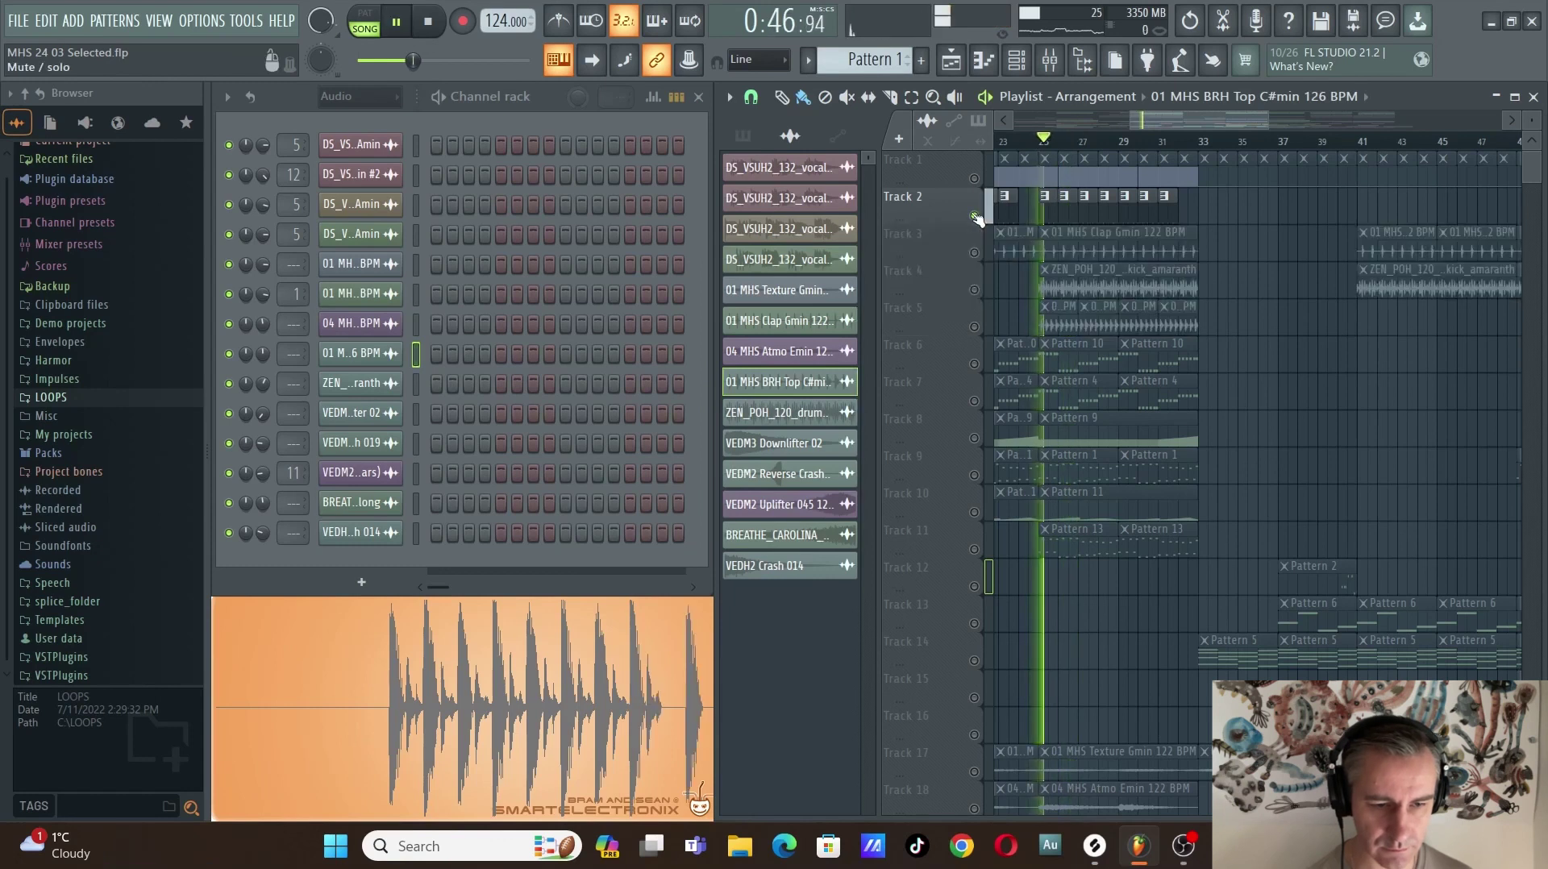
ctrl+click(974, 253)
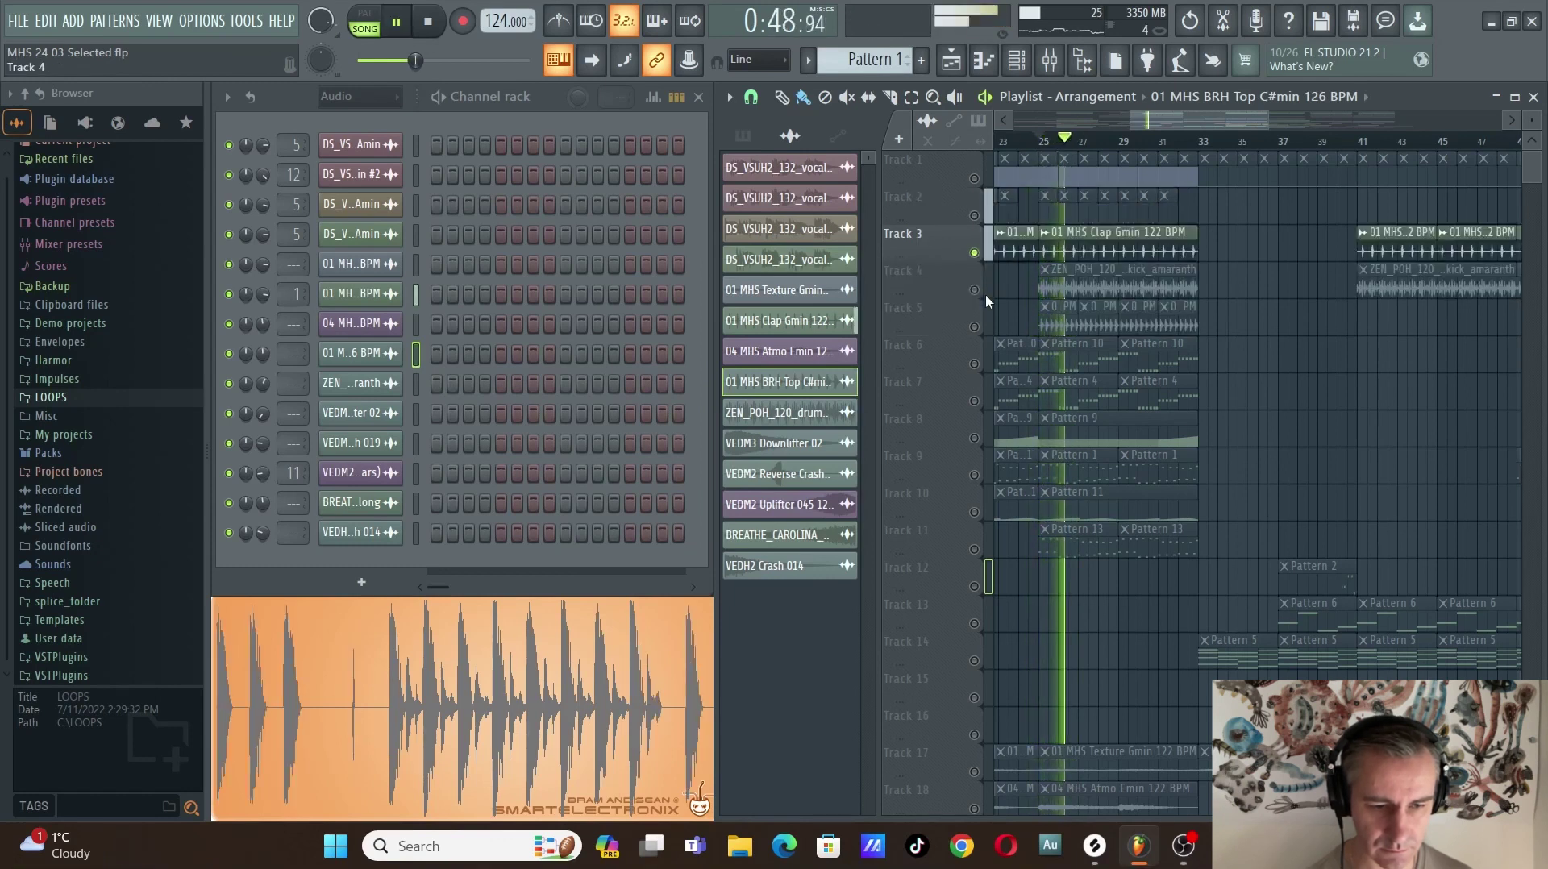
ctrl+click(975, 290)
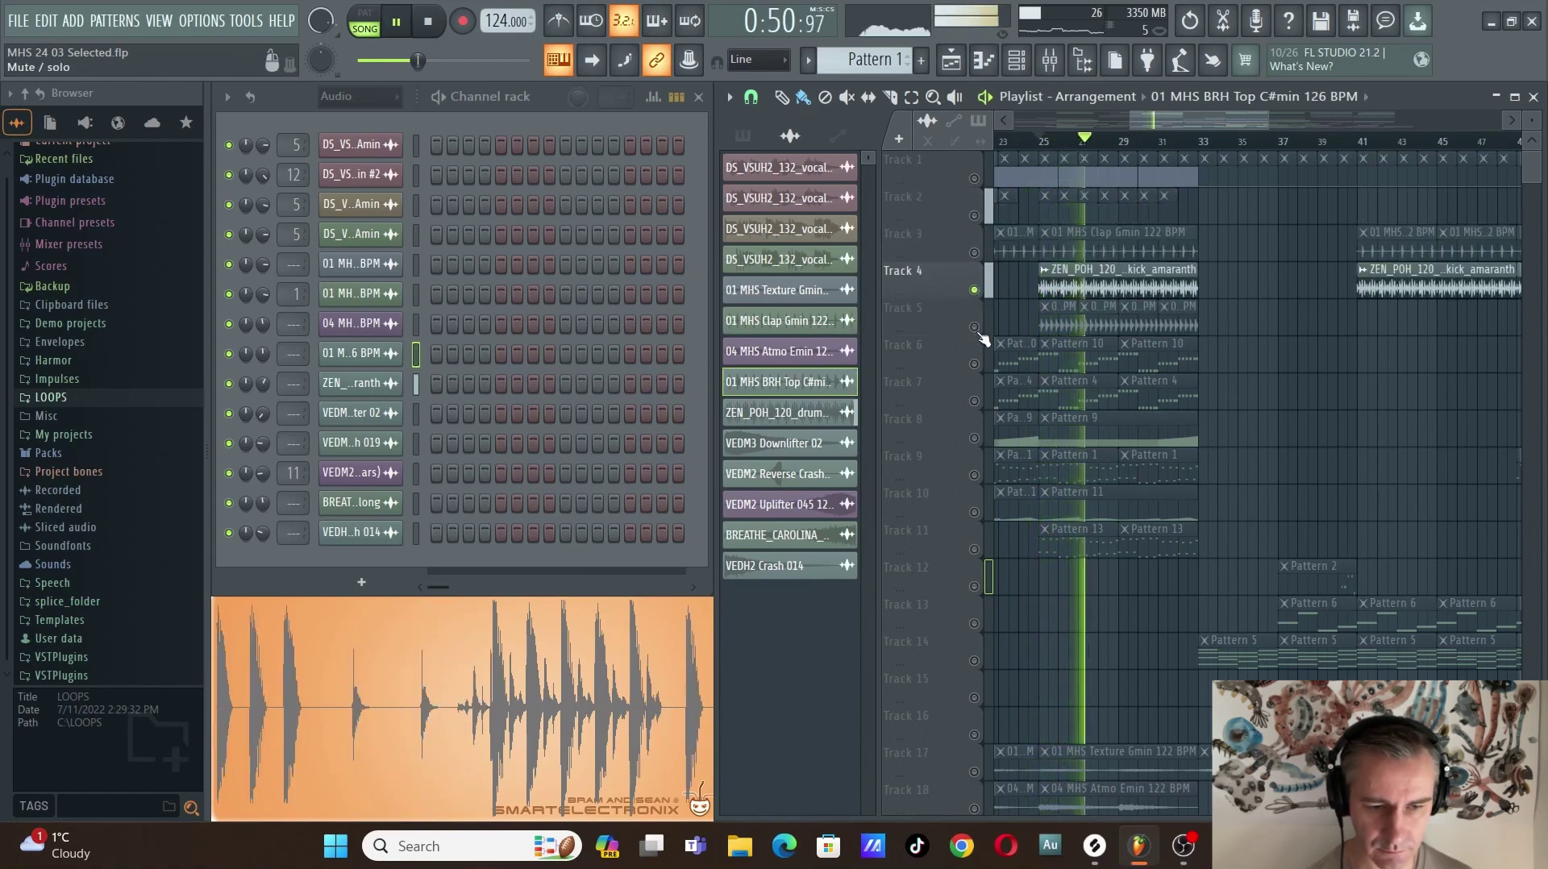
ctrl+click(974, 327)
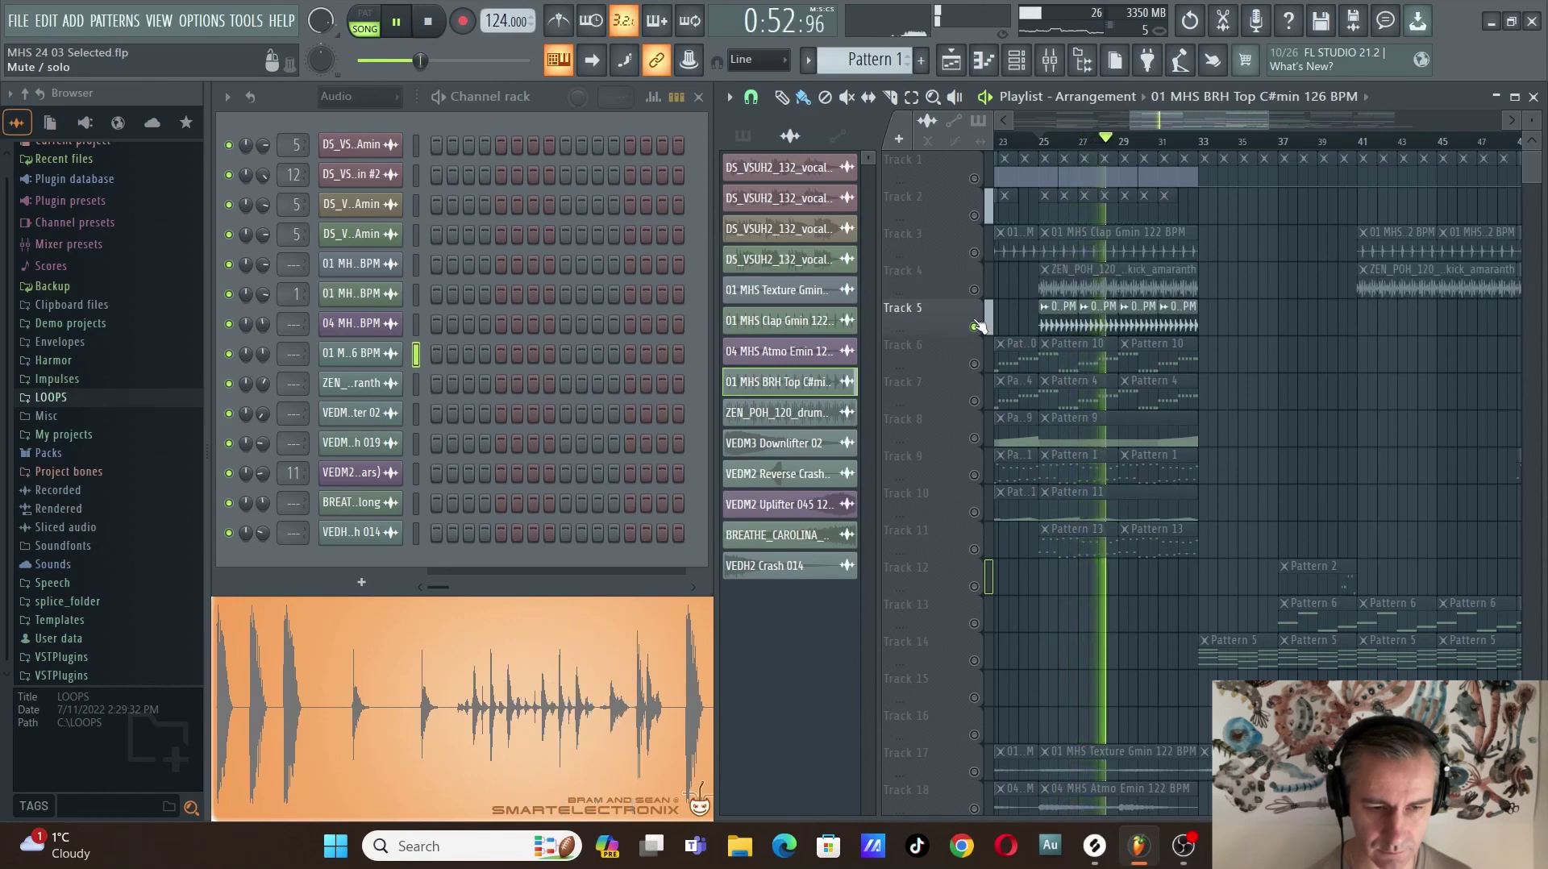
key(space)
scroll(1009, 321, down, 3)
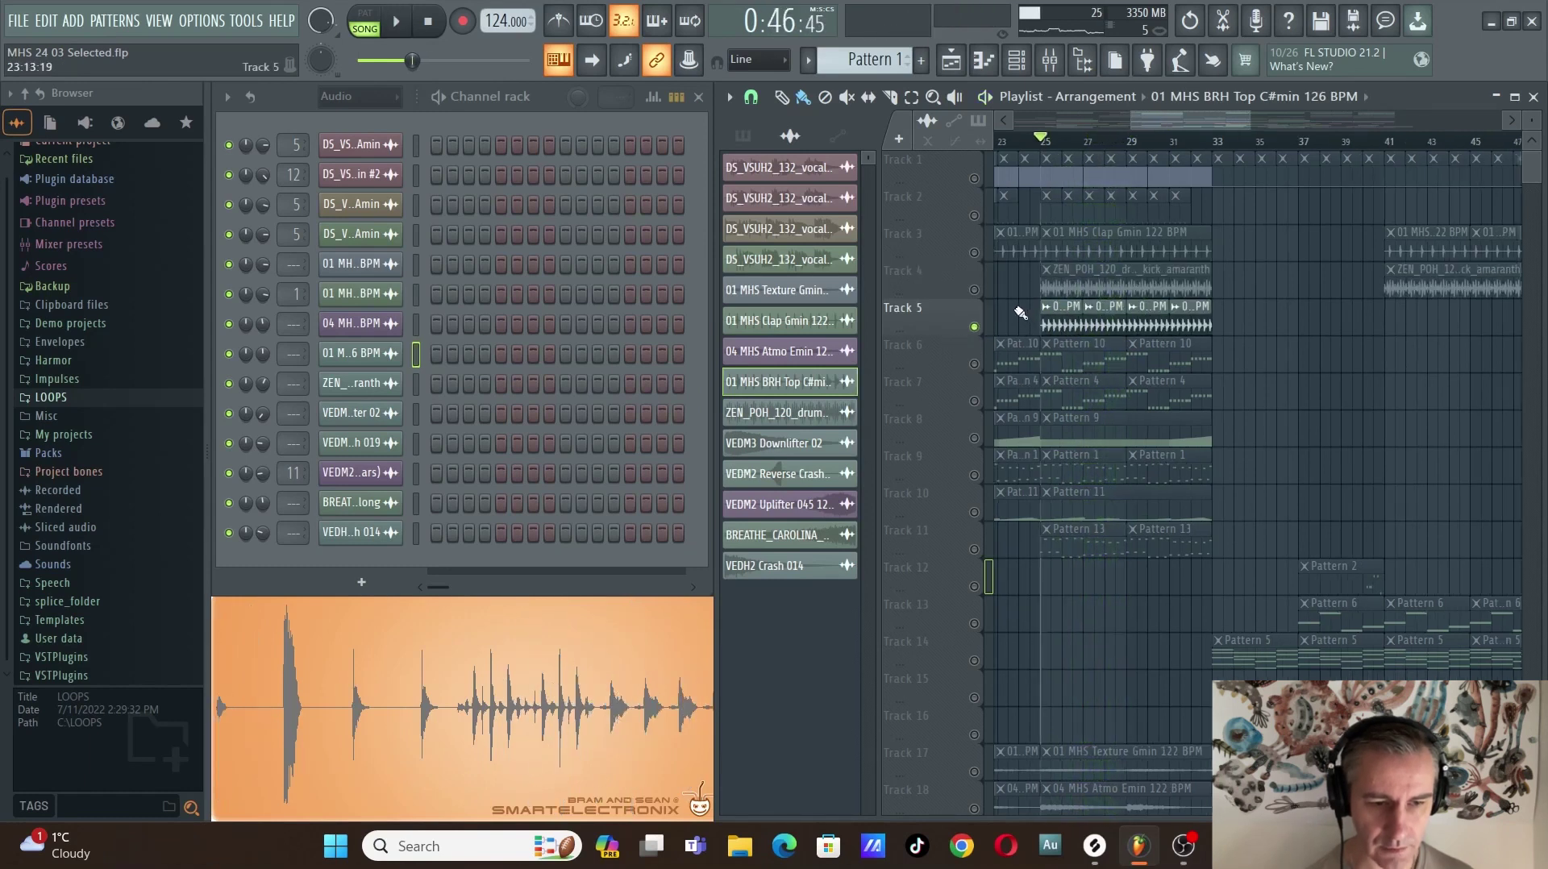
Select a Pattern 3 clip on Track 2, and examine its step sequence and the BRH Top loop clips on Track 5.
scroll(1132, 278, down, 1)
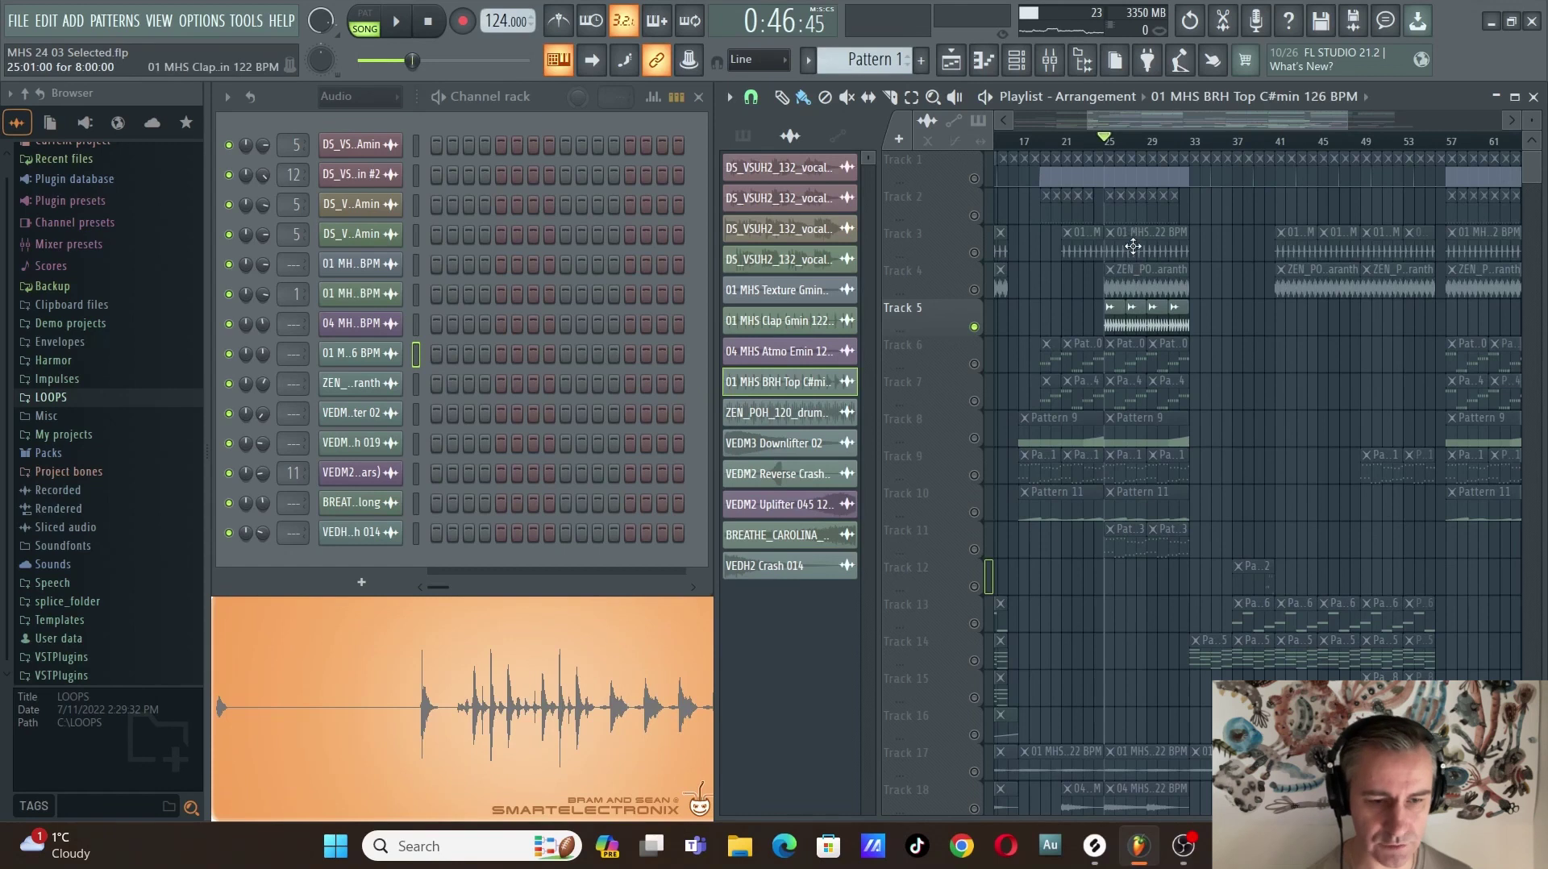
click(1109, 213)
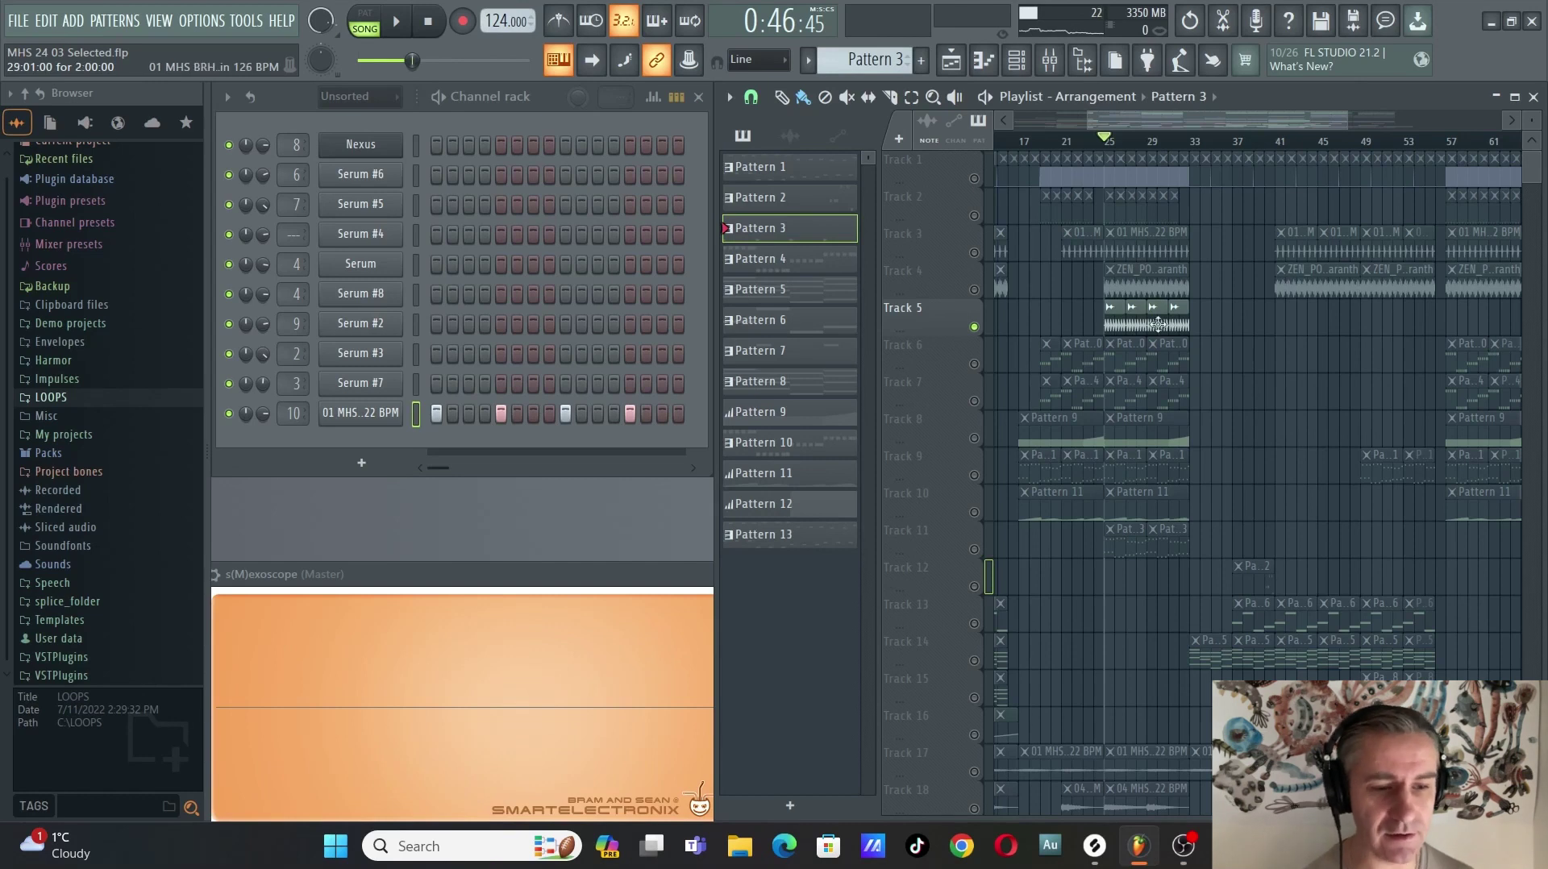
ctrl+scroll(1209, 333, up, 2)
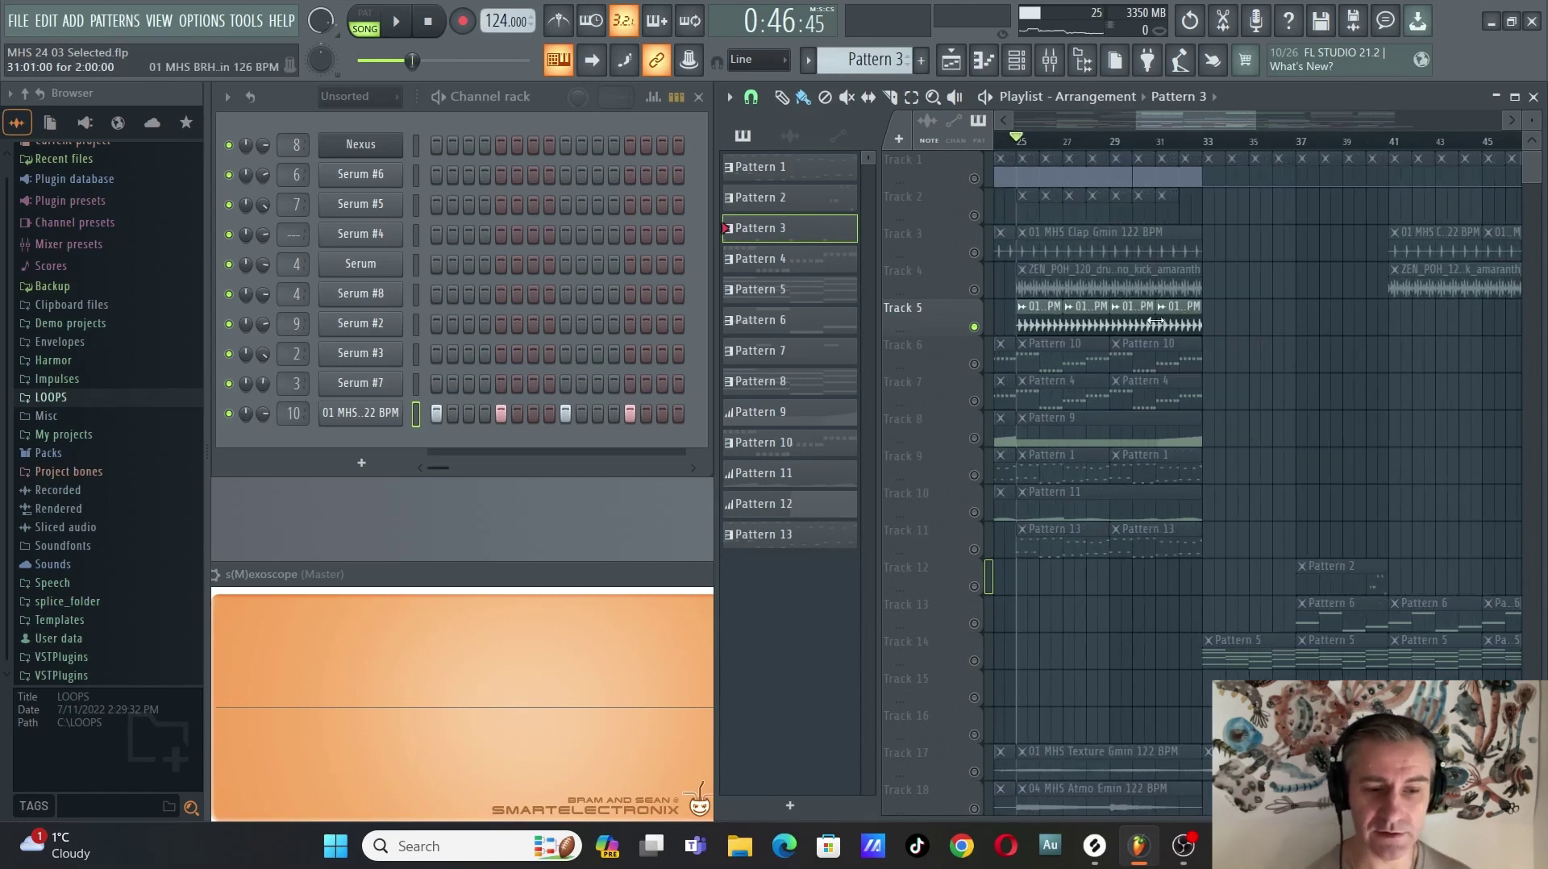
ctrl+scroll(1201, 355, down, 2)
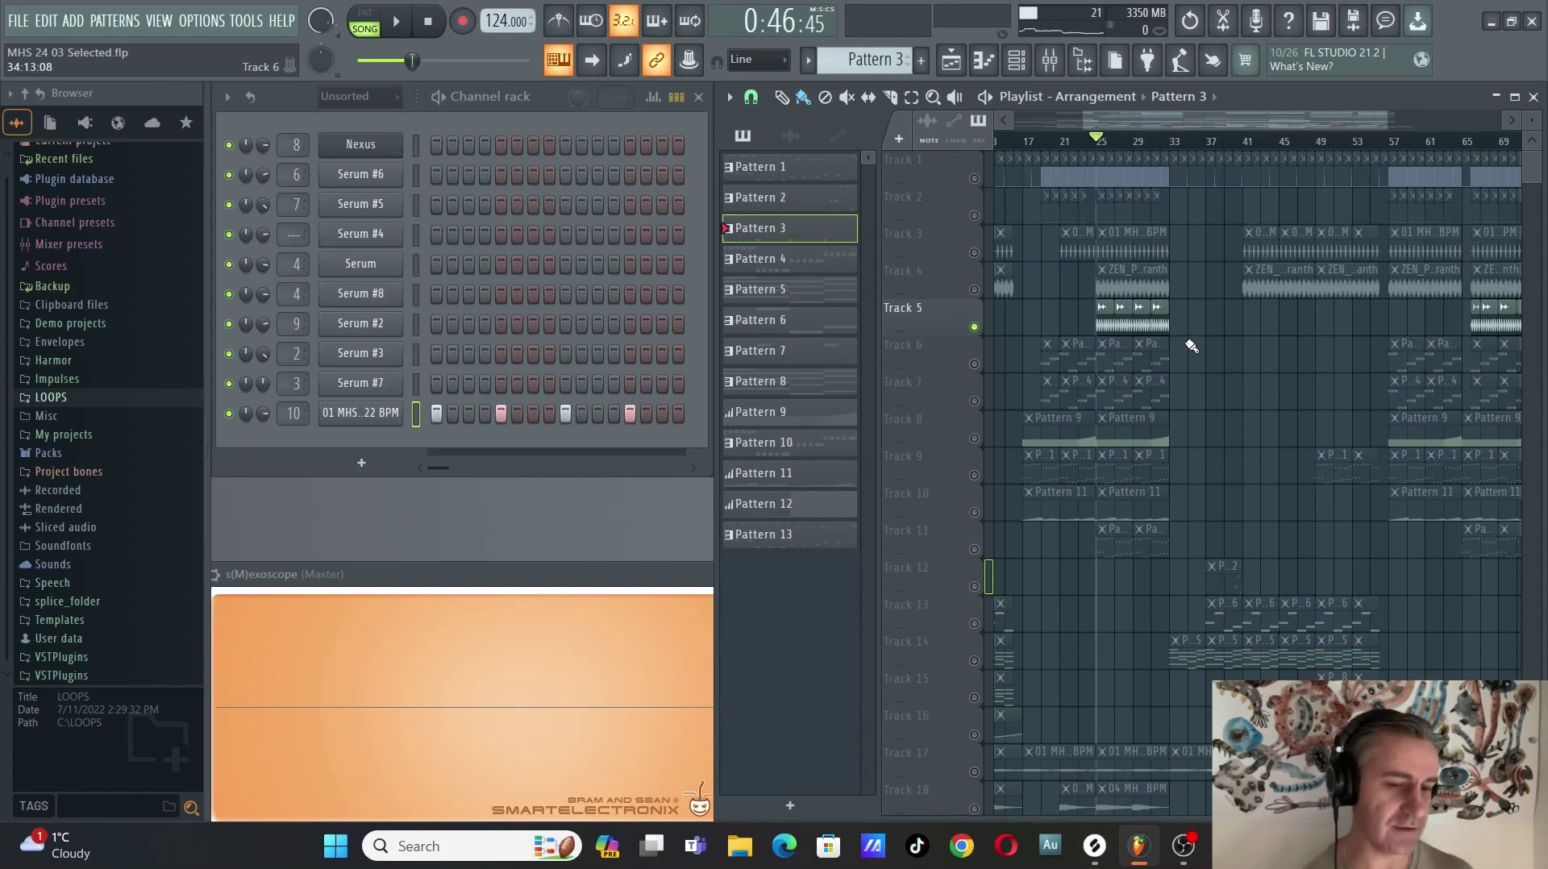
ctrl+scroll(1145, 339, up, 2)
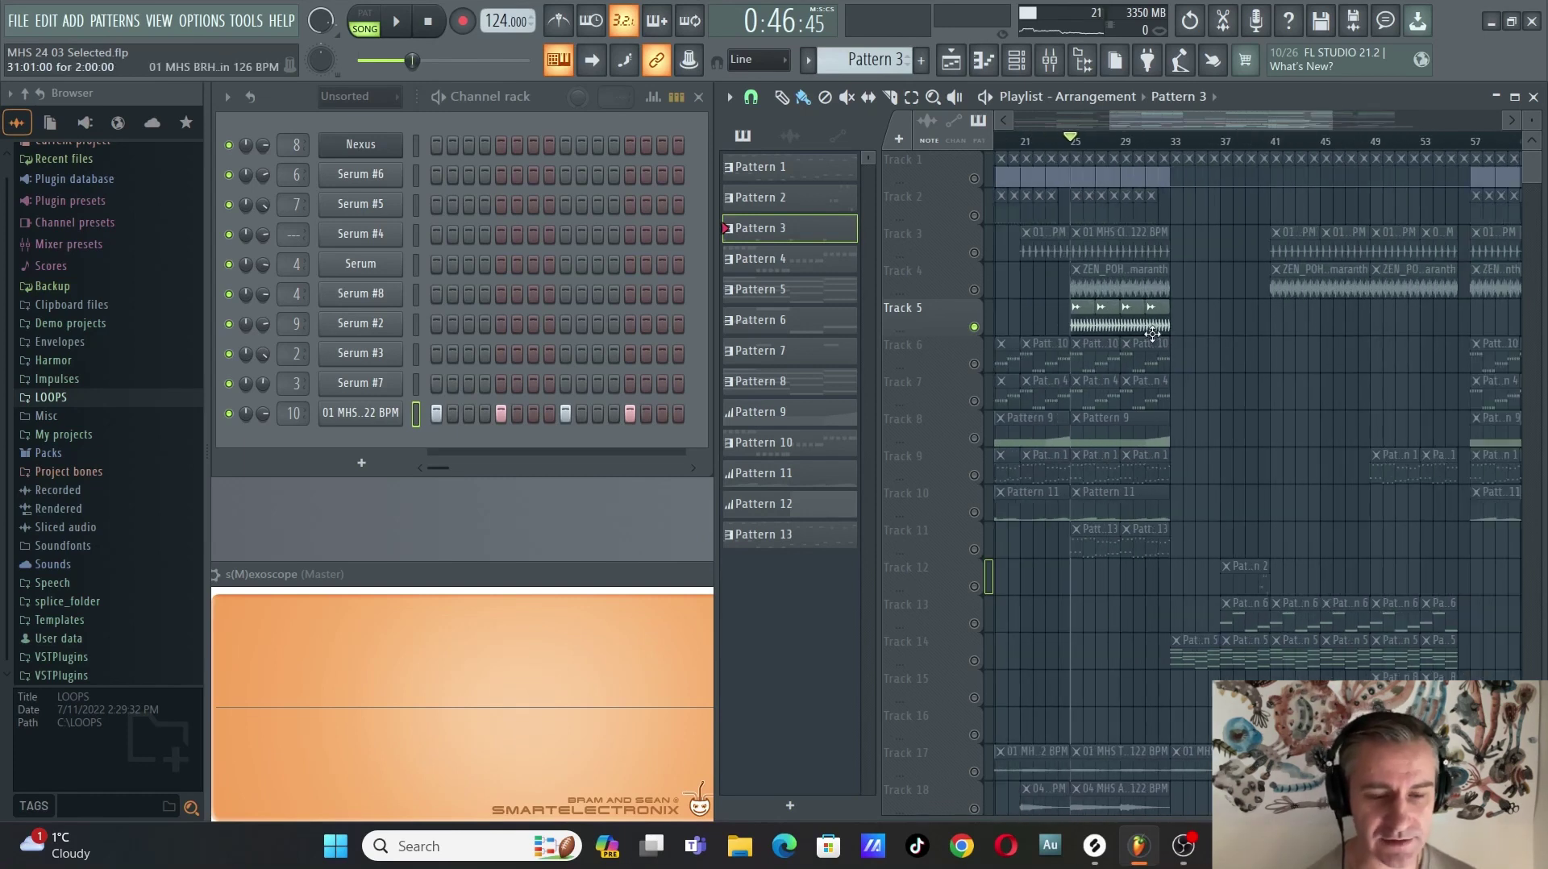
ctrl+scroll(1120, 330, up, 3)
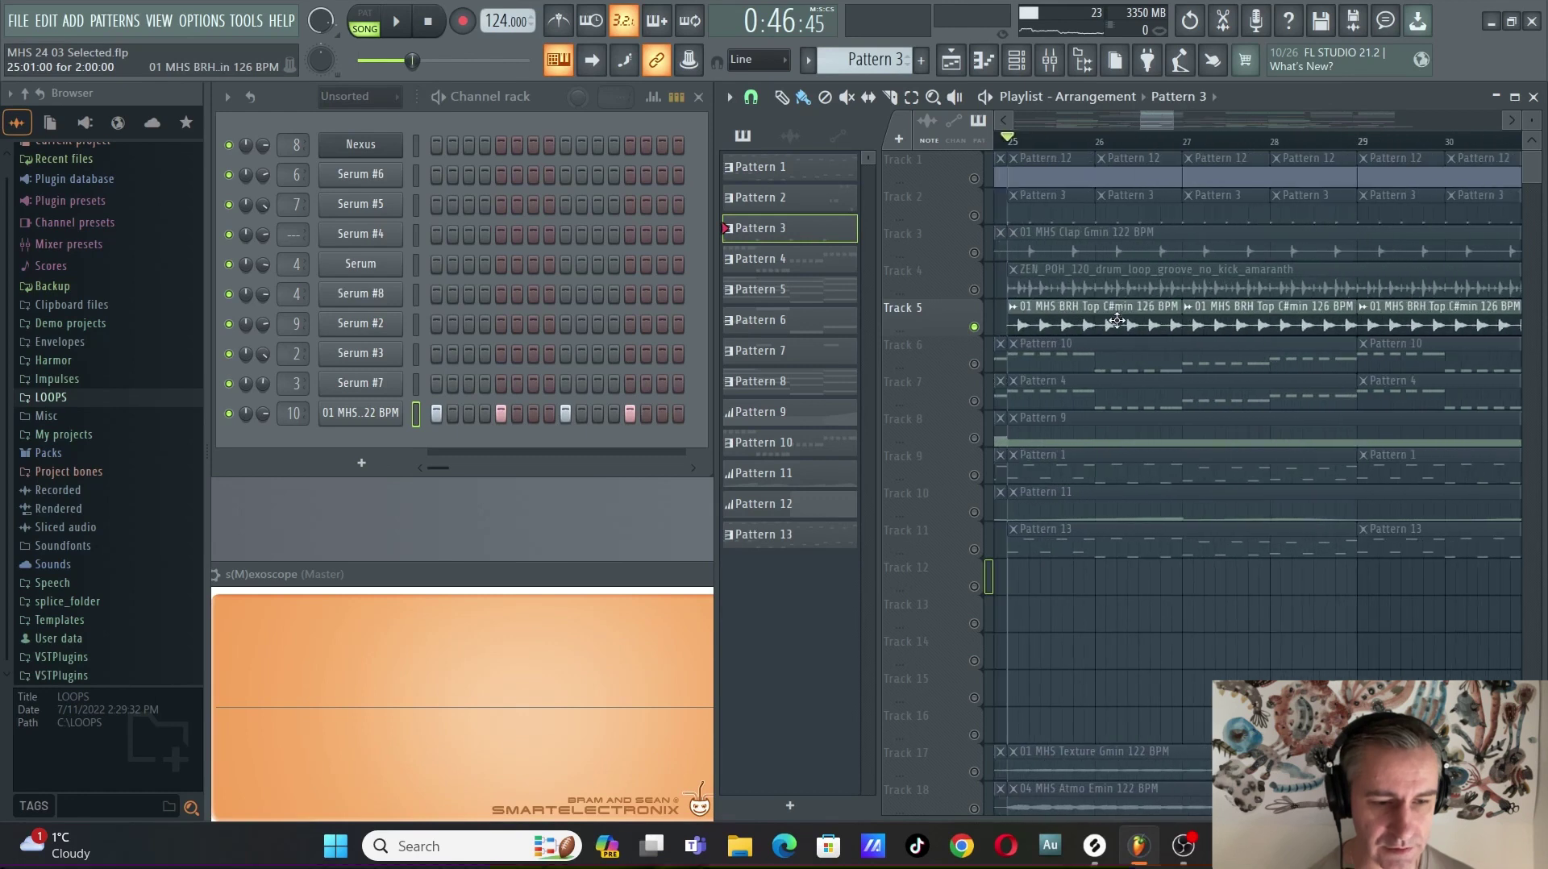
ctrl+scroll(1161, 387, down, 2)
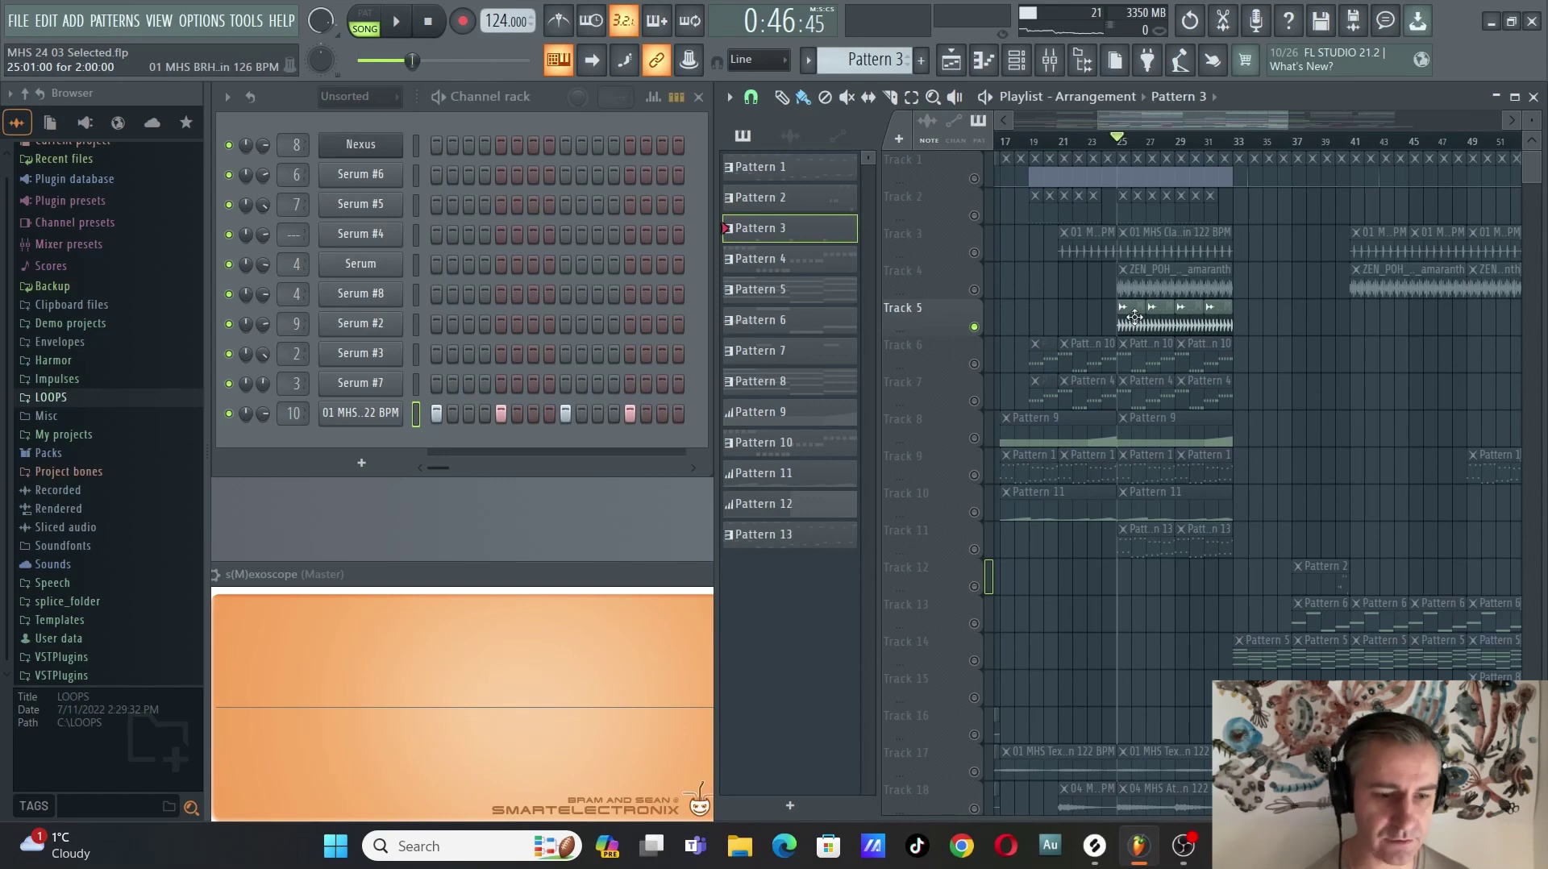
ctrl+scroll(1135, 339, down, 2)
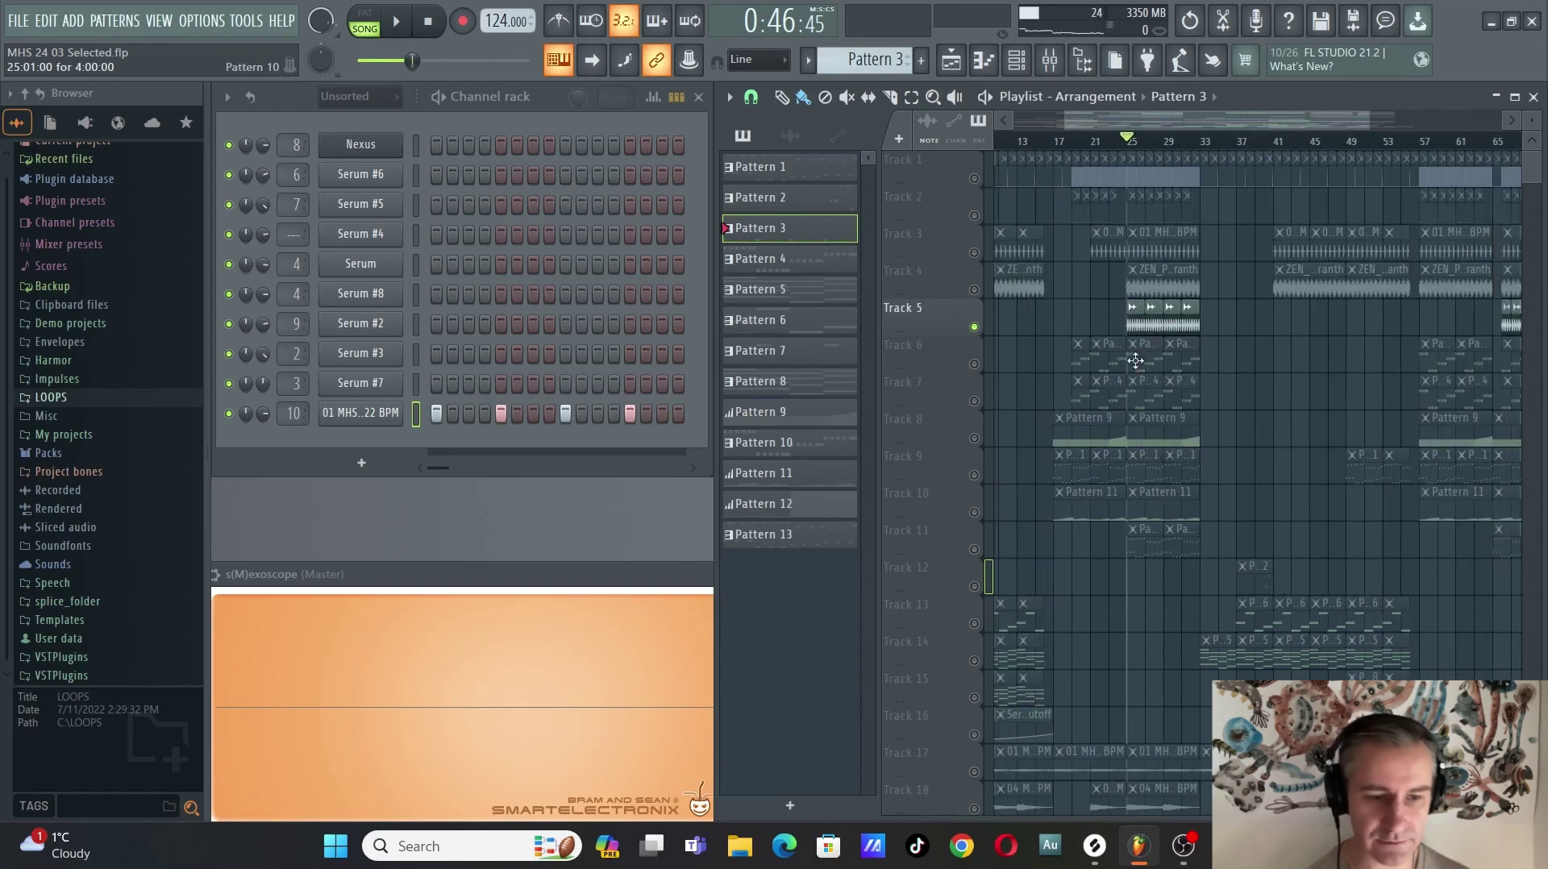
ctrl+scroll(1153, 412, up, 2)
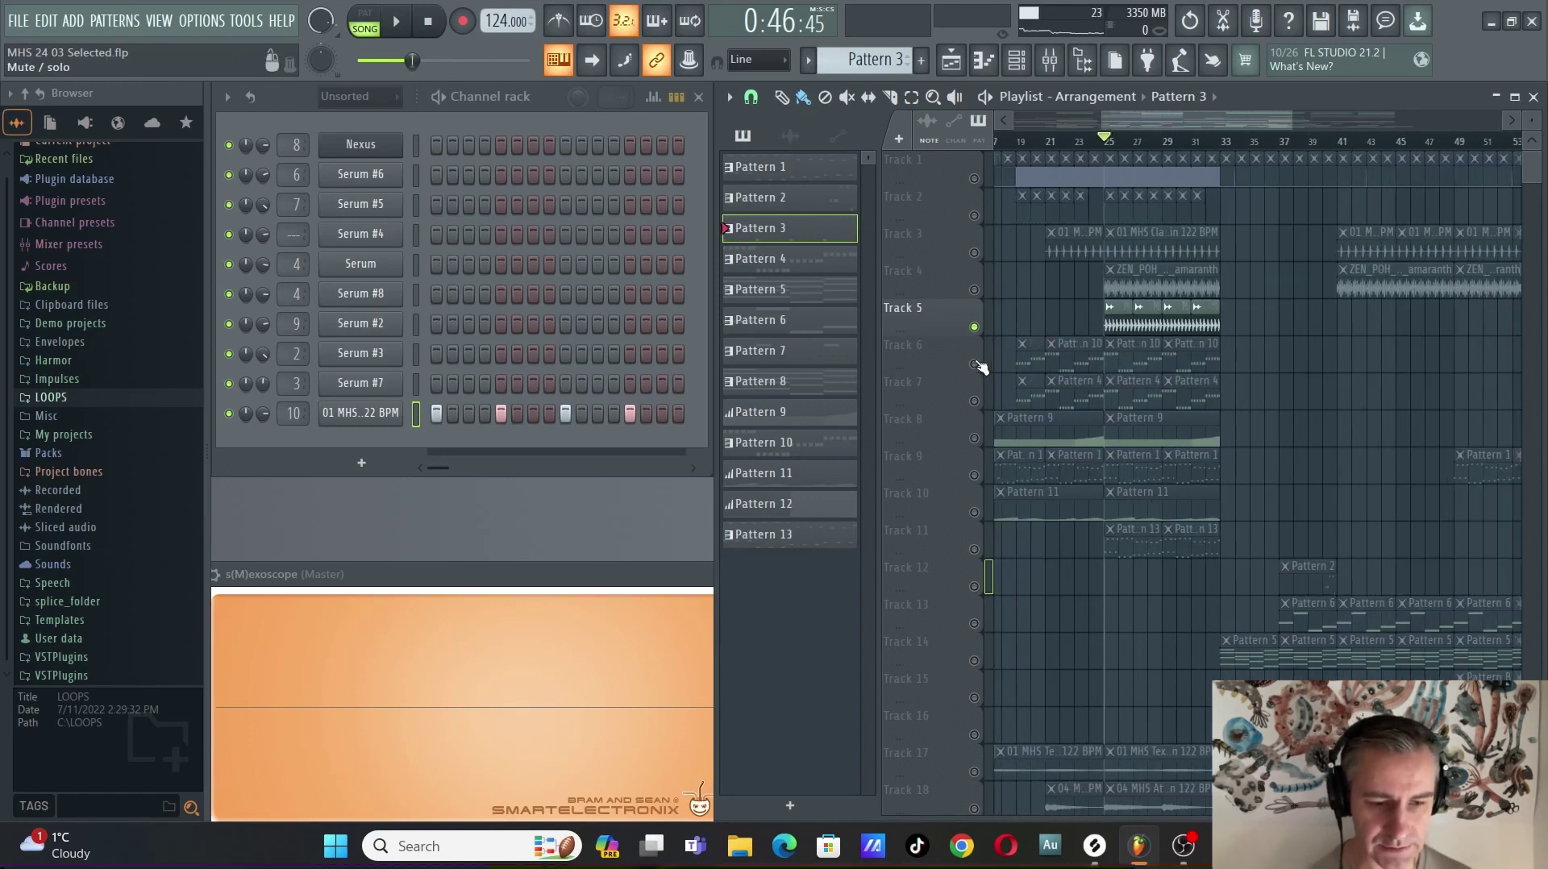
Solo Tracks 6, 7 and 8 and set the song position to bar 21.
drag(980, 367, 985, 407)
ctrl+scroll(1145, 185, up, 4)
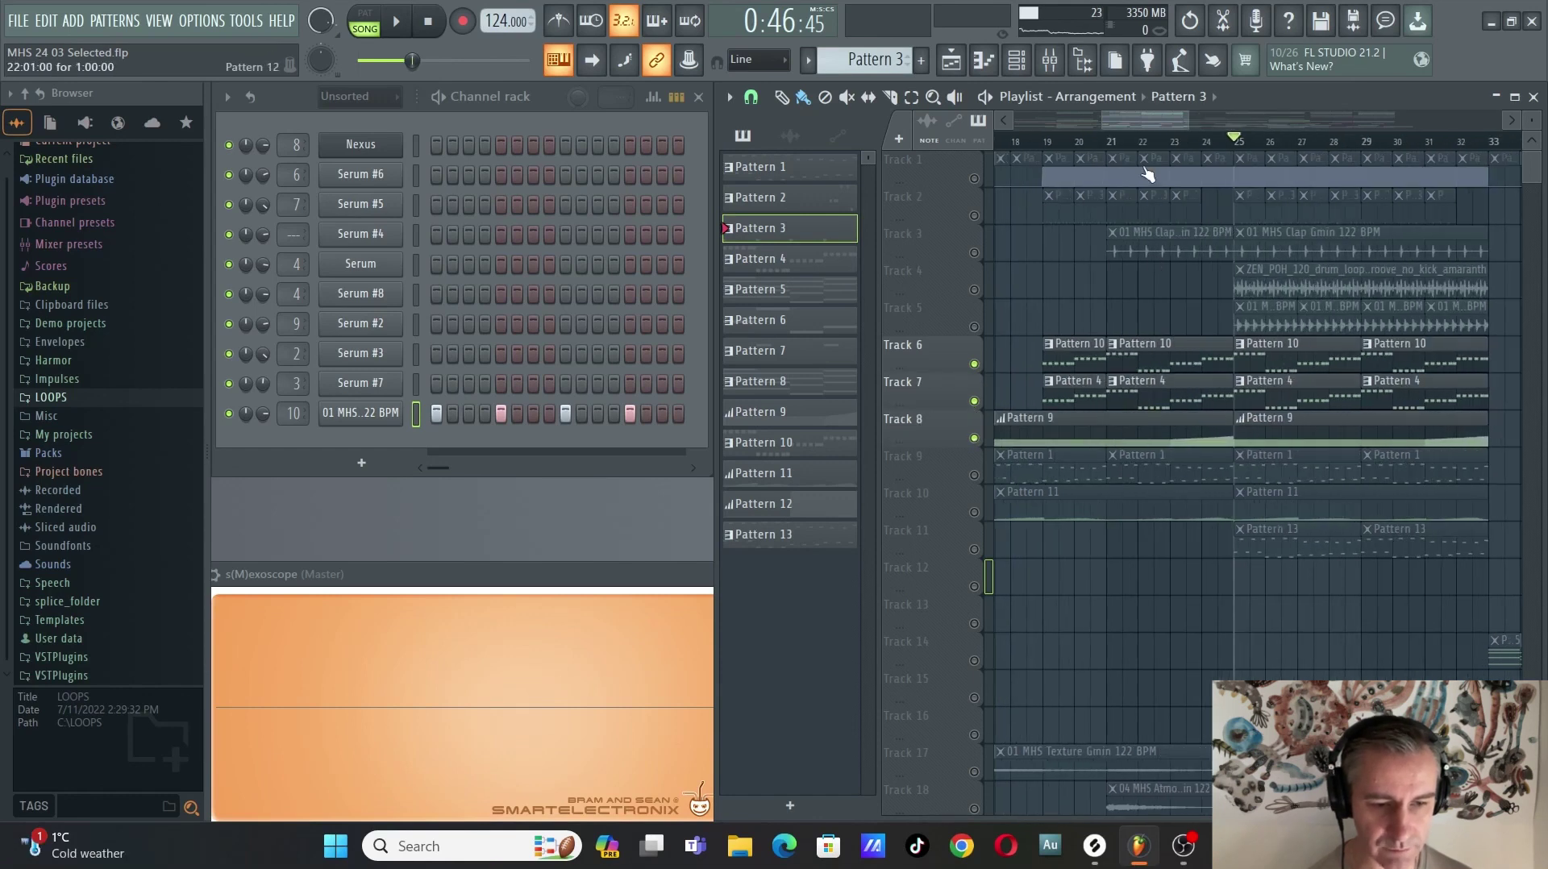
ctrl+scroll(1161, 300, up, 4)
ctrl+scroll(1121, 307, down, 3)
click(1051, 144)
ctrl+scroll(1161, 337, up, 2)
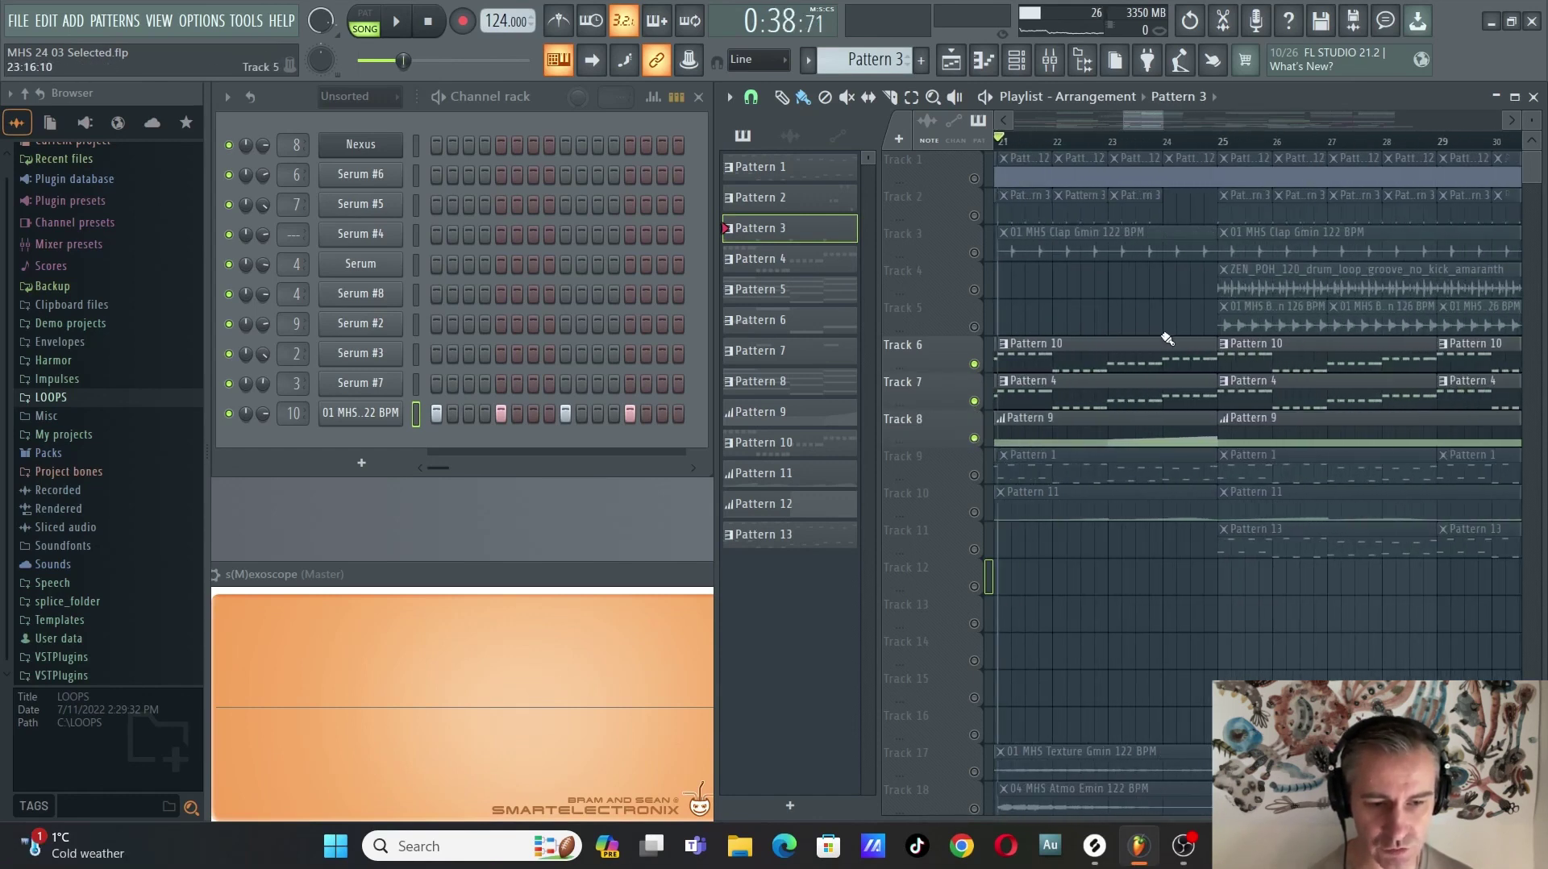
Select the Pattern 4 and Pattern 10 clips, play the soloed tracks from bar 21, and skip ahead to the second half of bar 23.
ctrl+scroll(1072, 355, down, 2)
click(1064, 392)
click(1065, 355)
ctrl+scroll(1106, 400, down, 1)
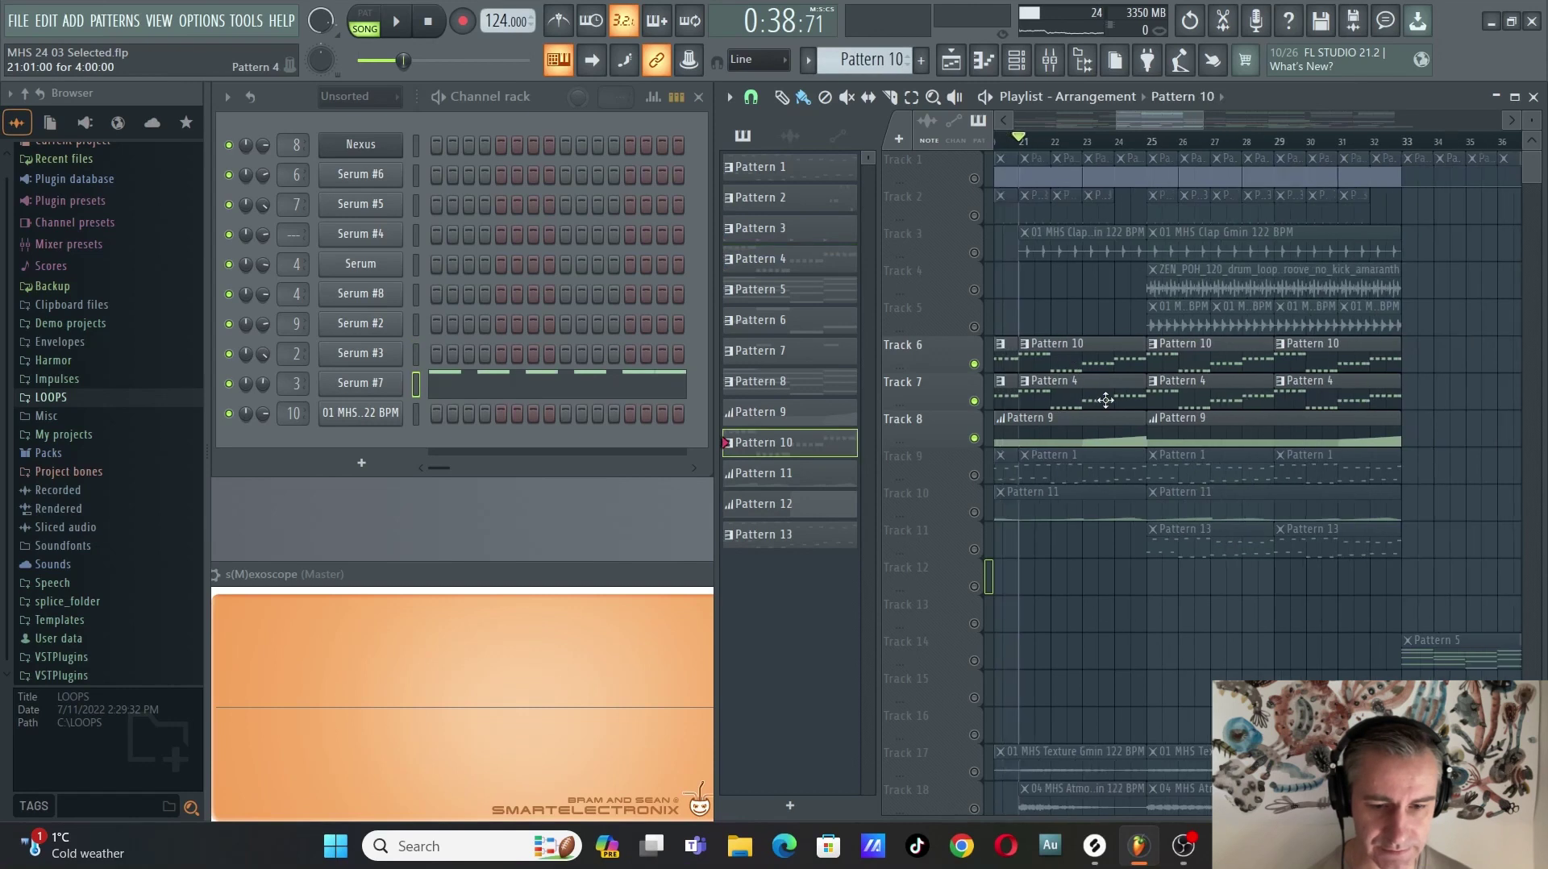
ctrl+scroll(1058, 392, up, 2)
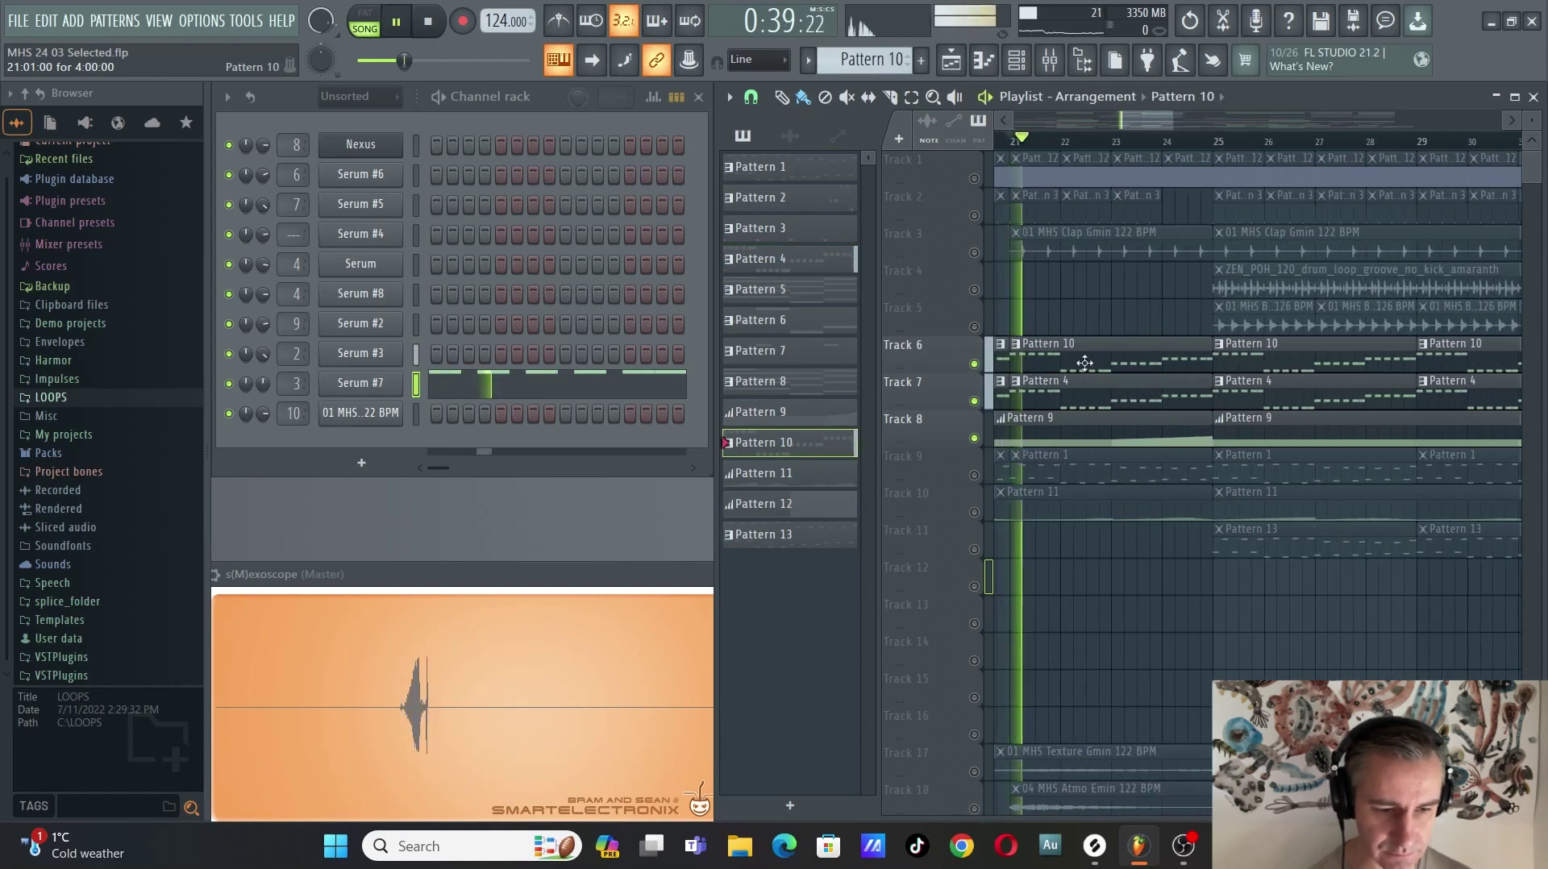
click(1143, 143)
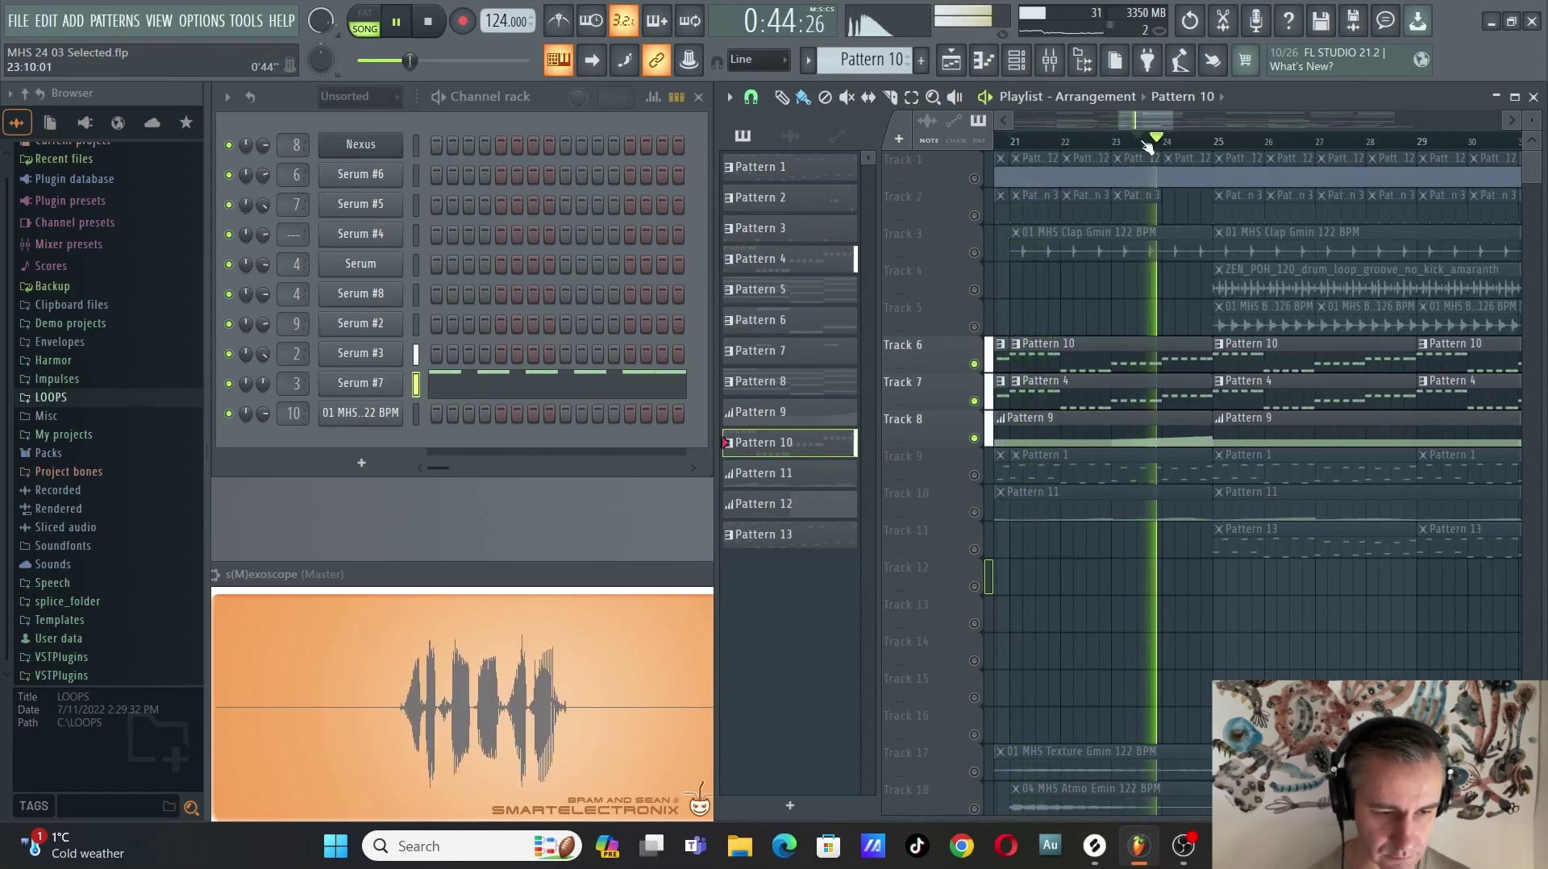
Open Pattern 4 in the Serum #3 Piano roll and examine its notes across the four bars.
double_click(1217, 399)
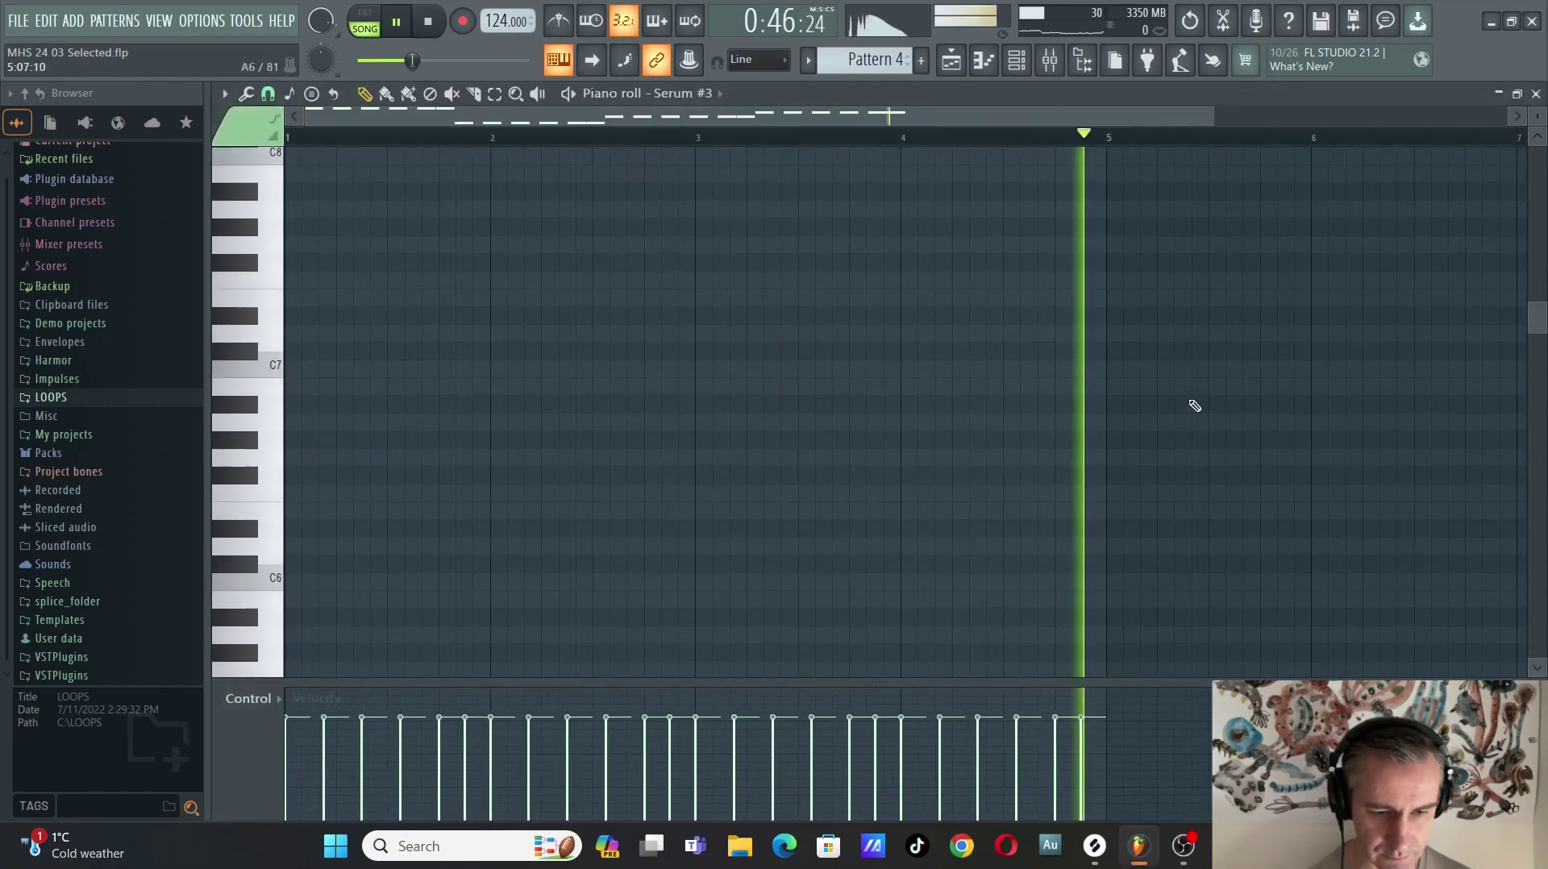
scroll(1193, 412, down, 5)
ctrl+scroll(306, 315, up, 2)
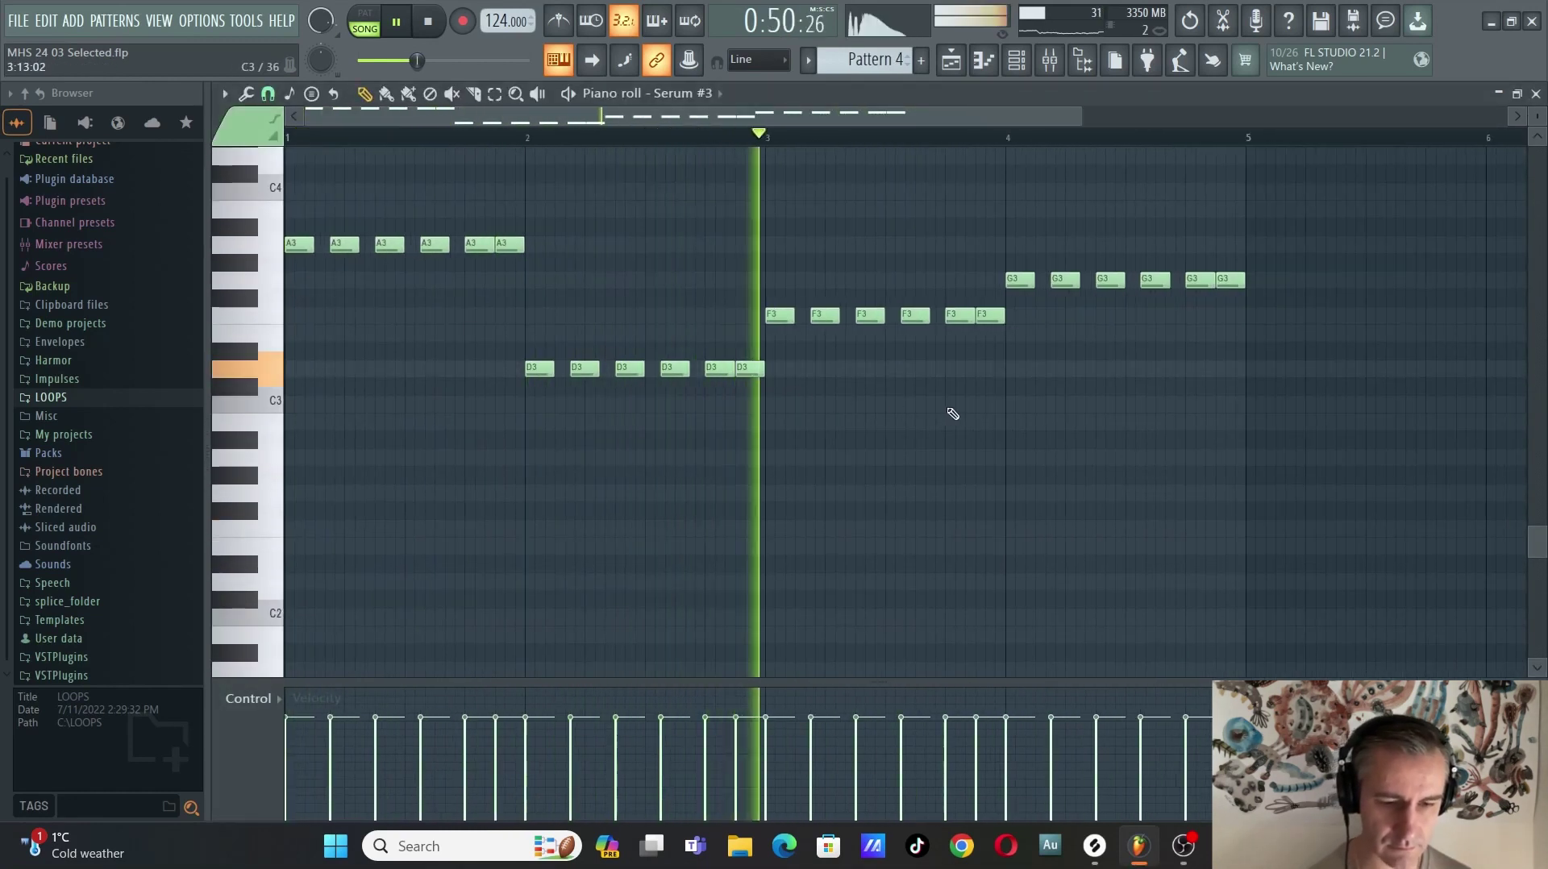
Close the Piano roll, replay Tracks 6 to 8 from bar 24, and stop playback.
key(F7)
click(1181, 150)
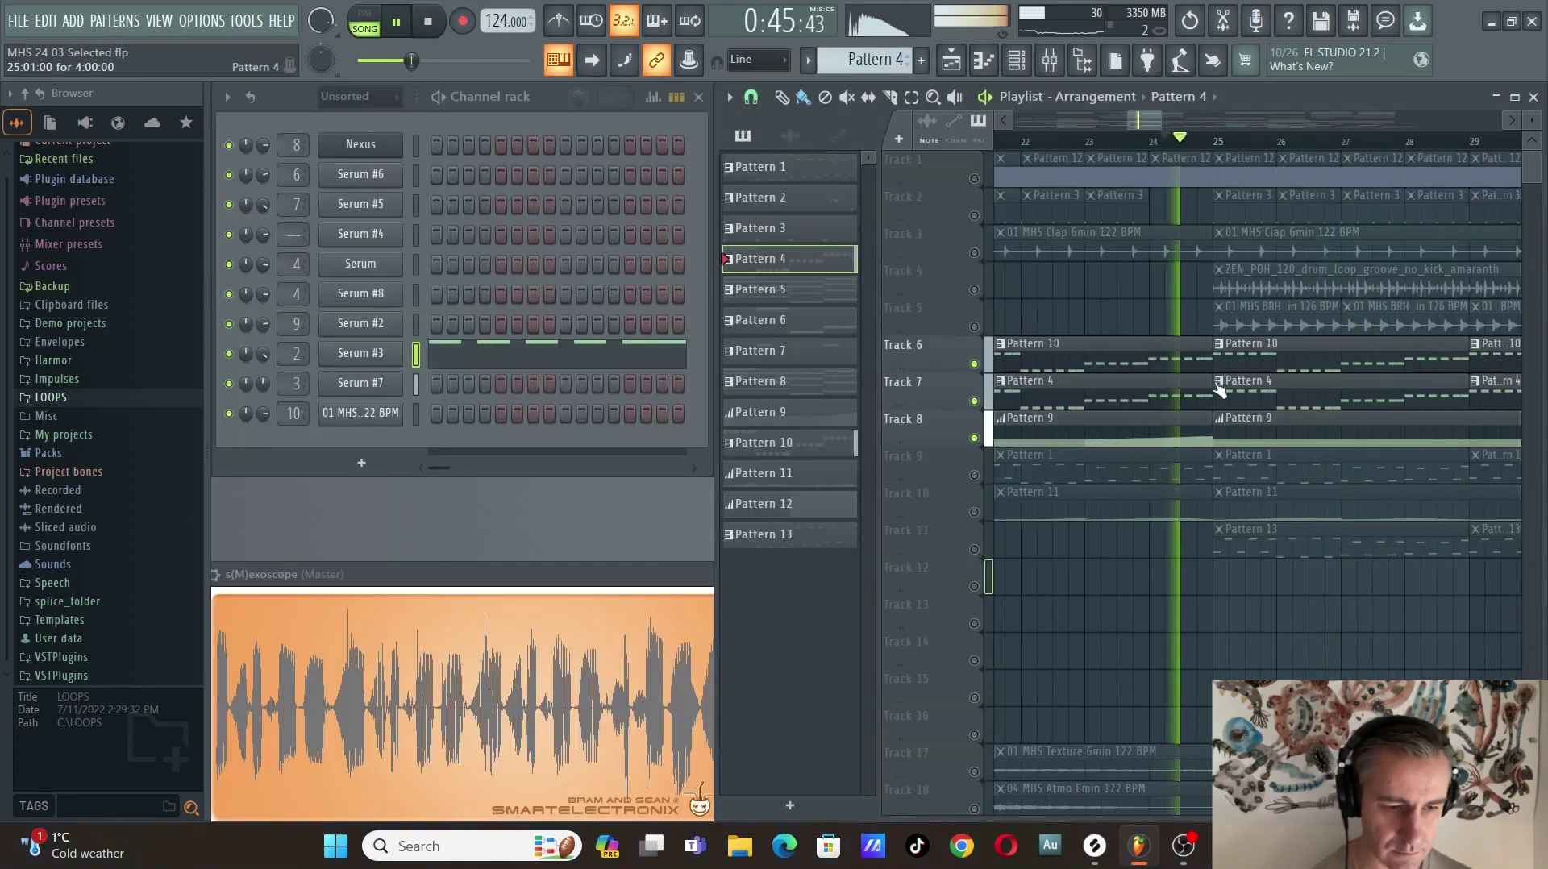
key(space)
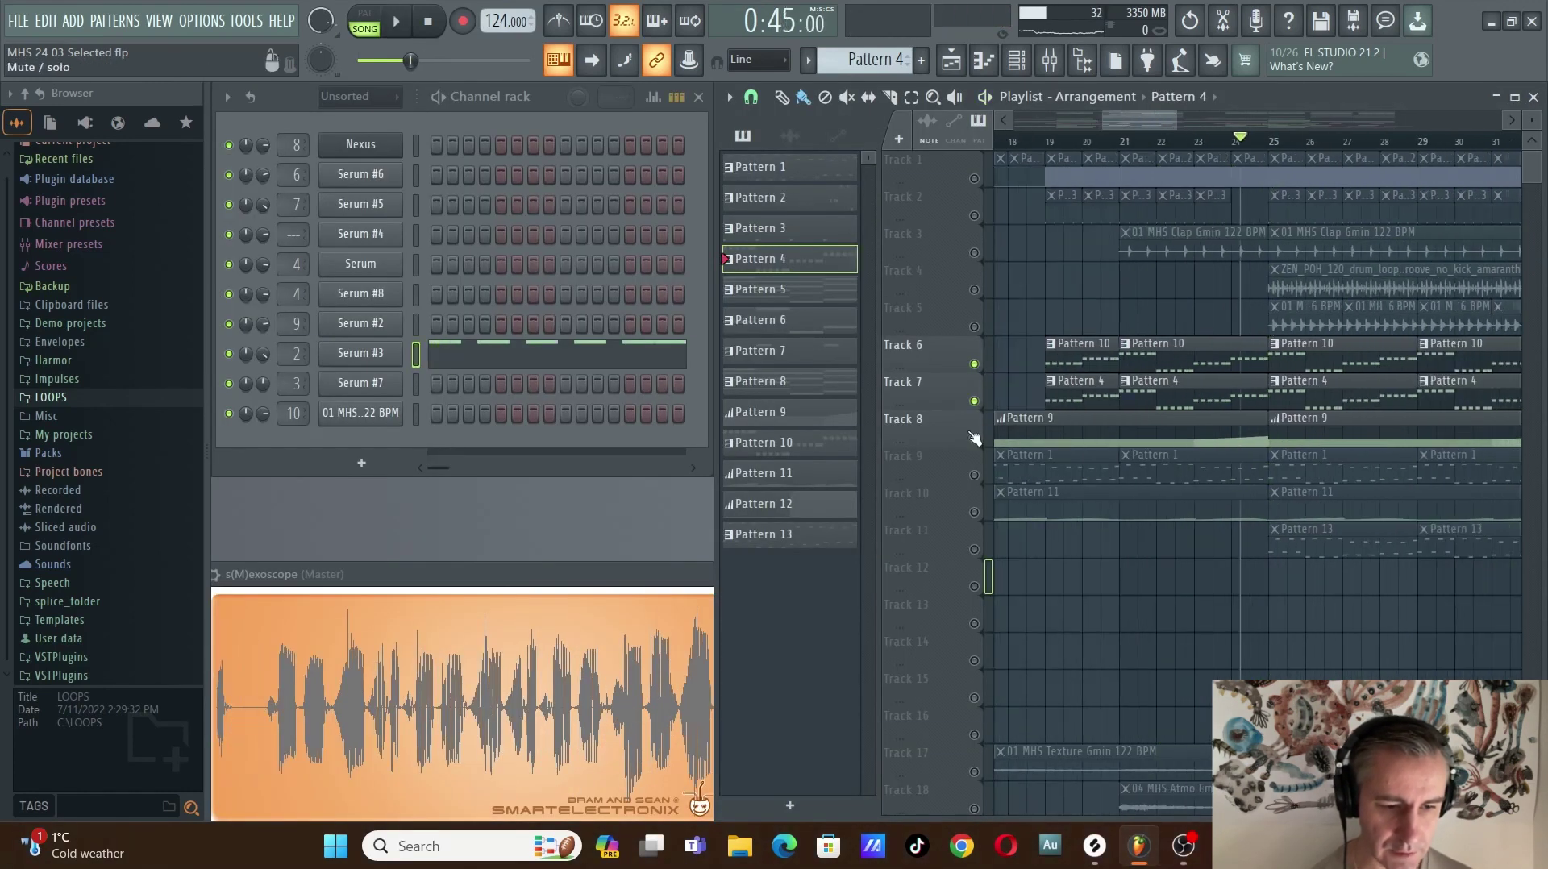
Solo Tracks 7 and 8 and listen to Pattern 4 with its Pattern 9 automation from bar 24, and stop playback.
ctrl+scroll(1274, 394, up, 4)
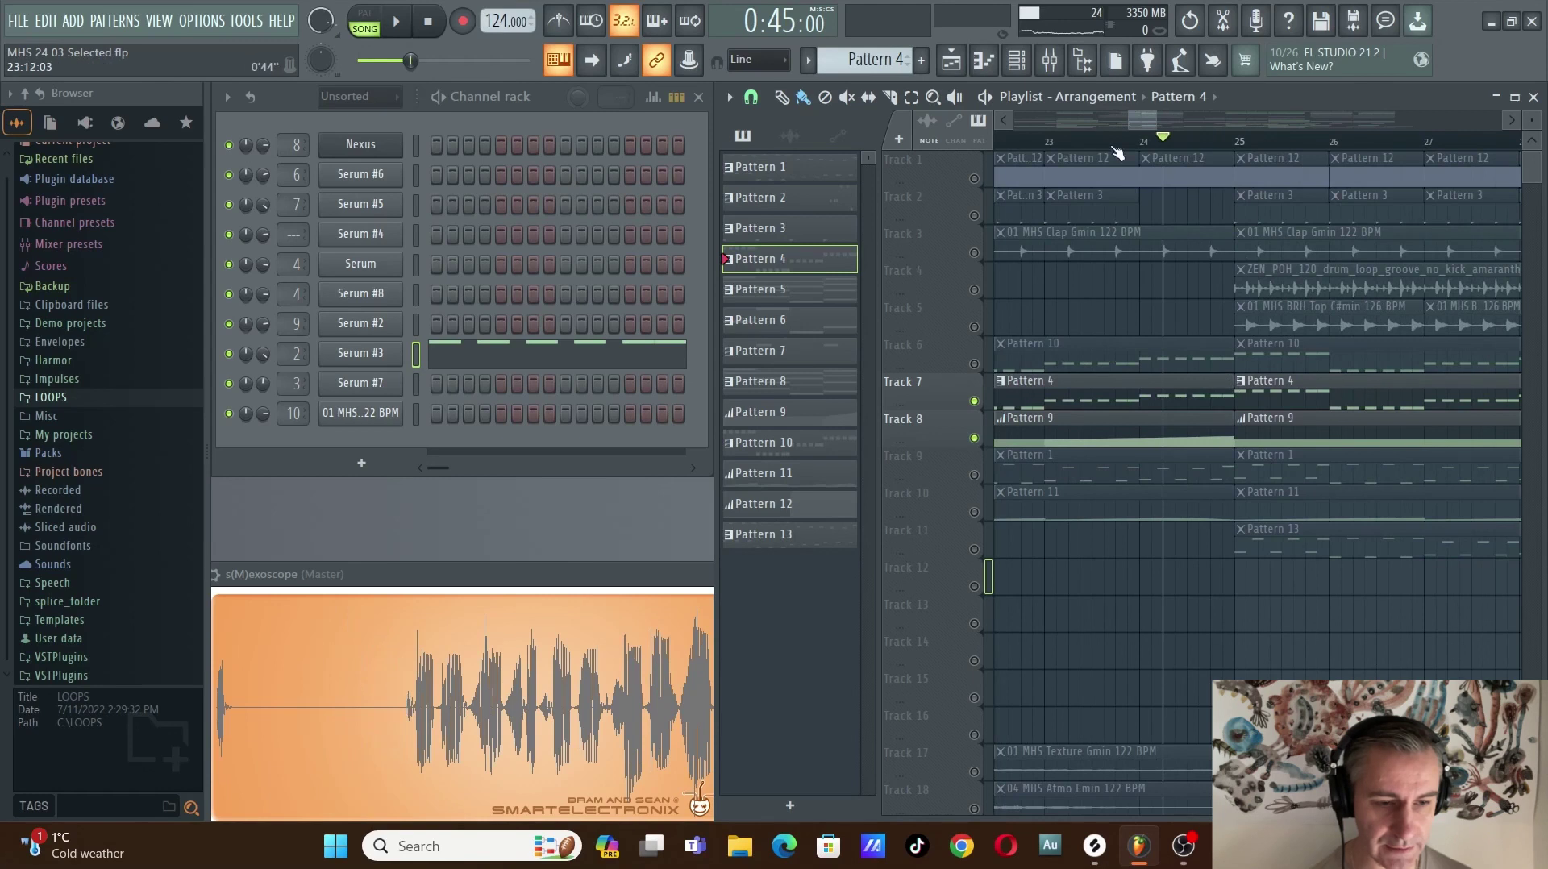
ctrl+scroll(1145, 387, down, 4)
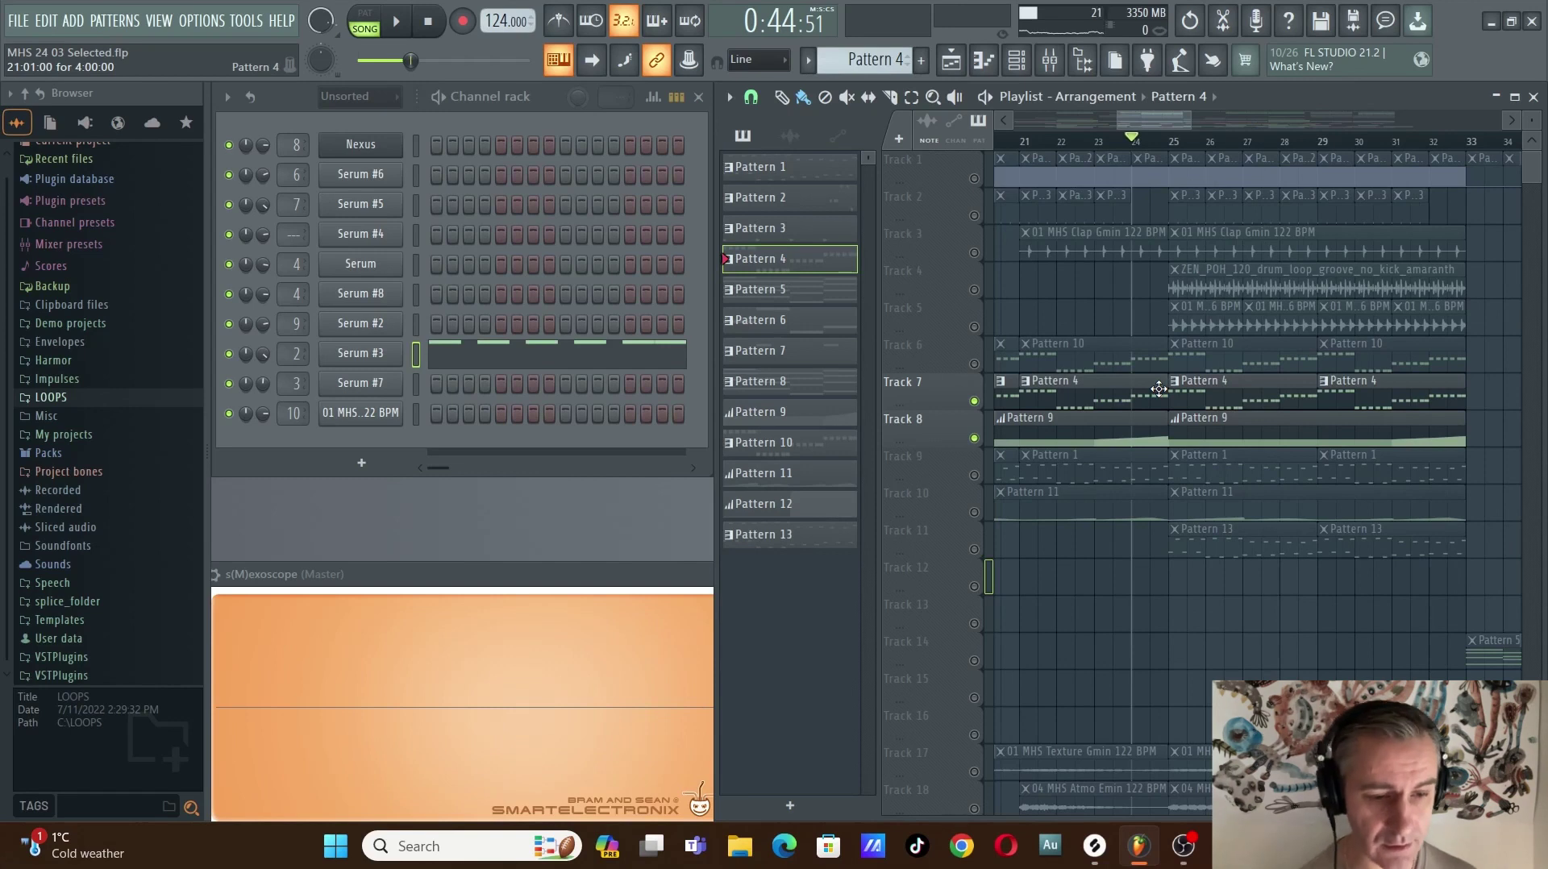
ctrl+scroll(1148, 408, up, 3)
key(space)
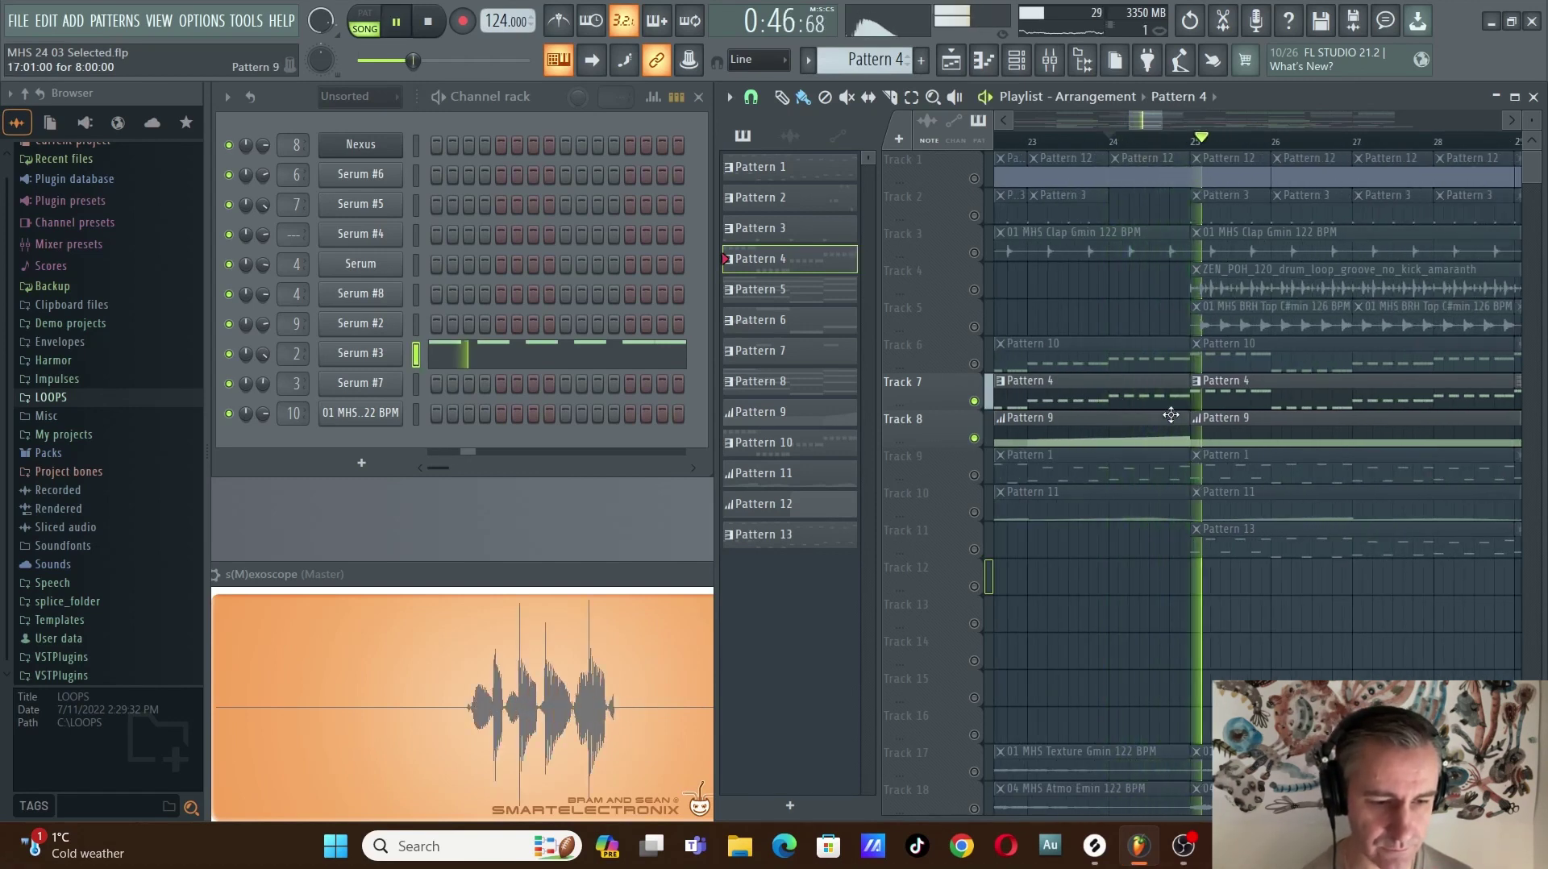
ctrl+scroll(1148, 419, down, 5)
key(space)
Solo Track 6 and listen to the Pattern 10 clips from bar 24 into bar 25, and stop playback.
click(988, 365)
ctrl+scroll(1146, 363, up, 3)
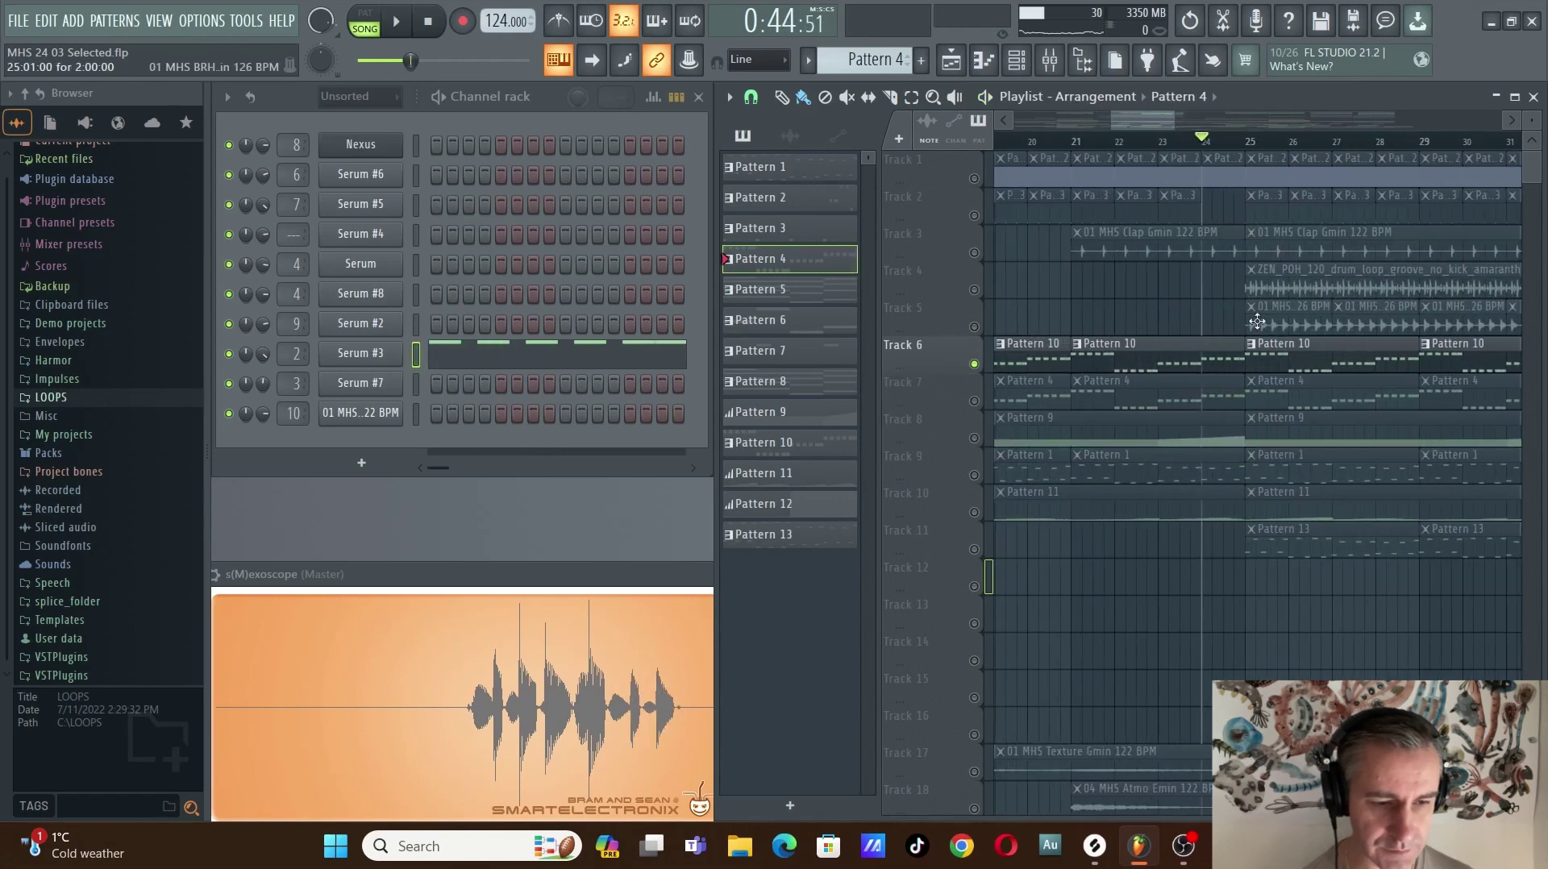
key(space)
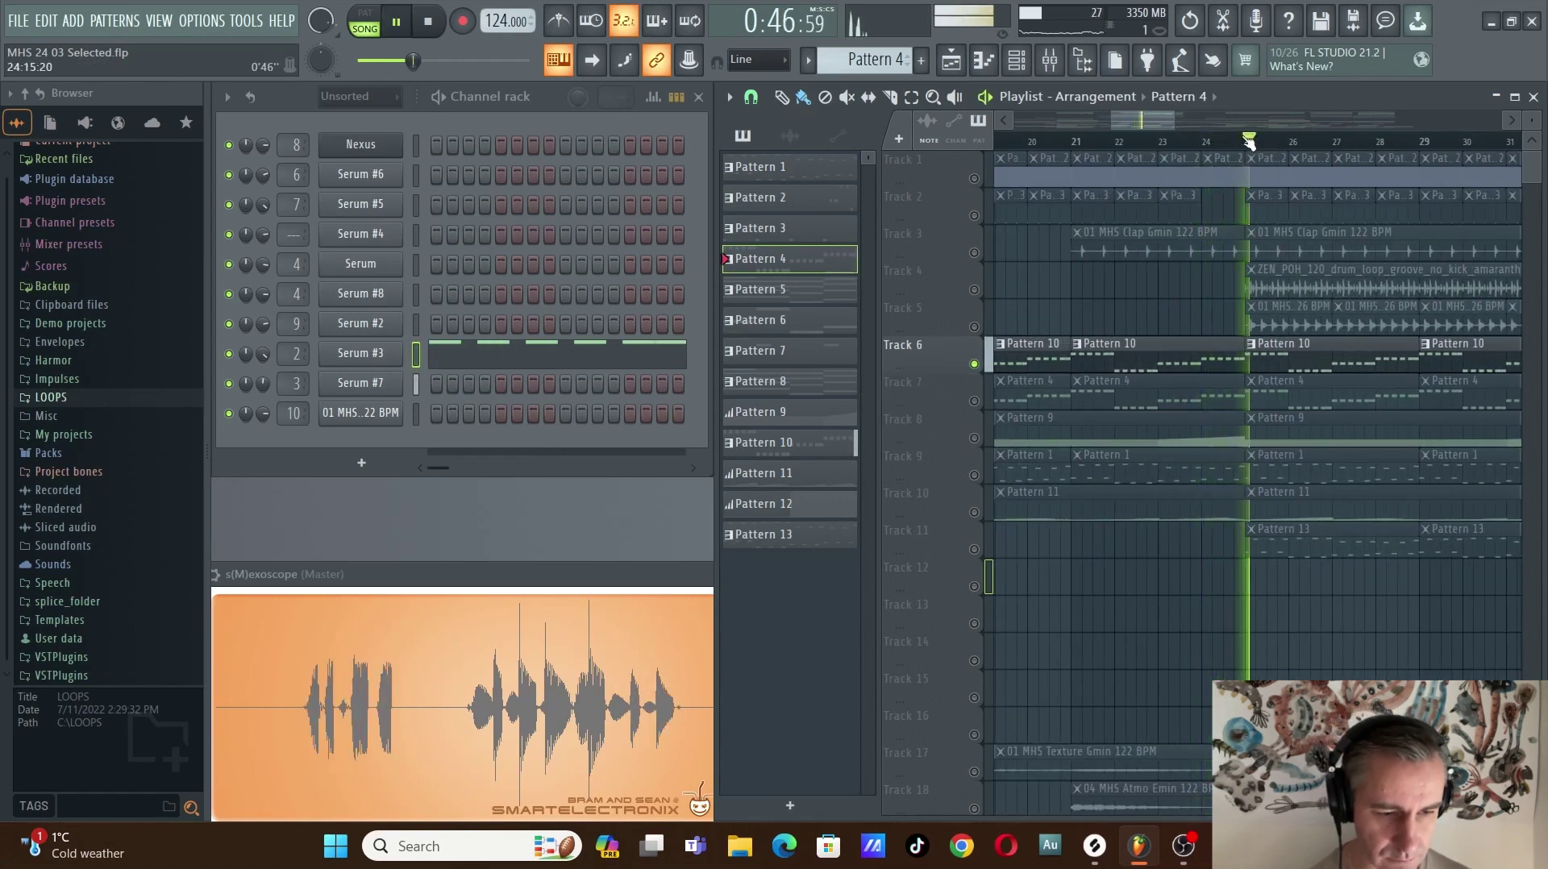
ctrl+scroll(1140, 358, down, 3)
ctrl+scroll(1140, 358, down, 2)
key(space)
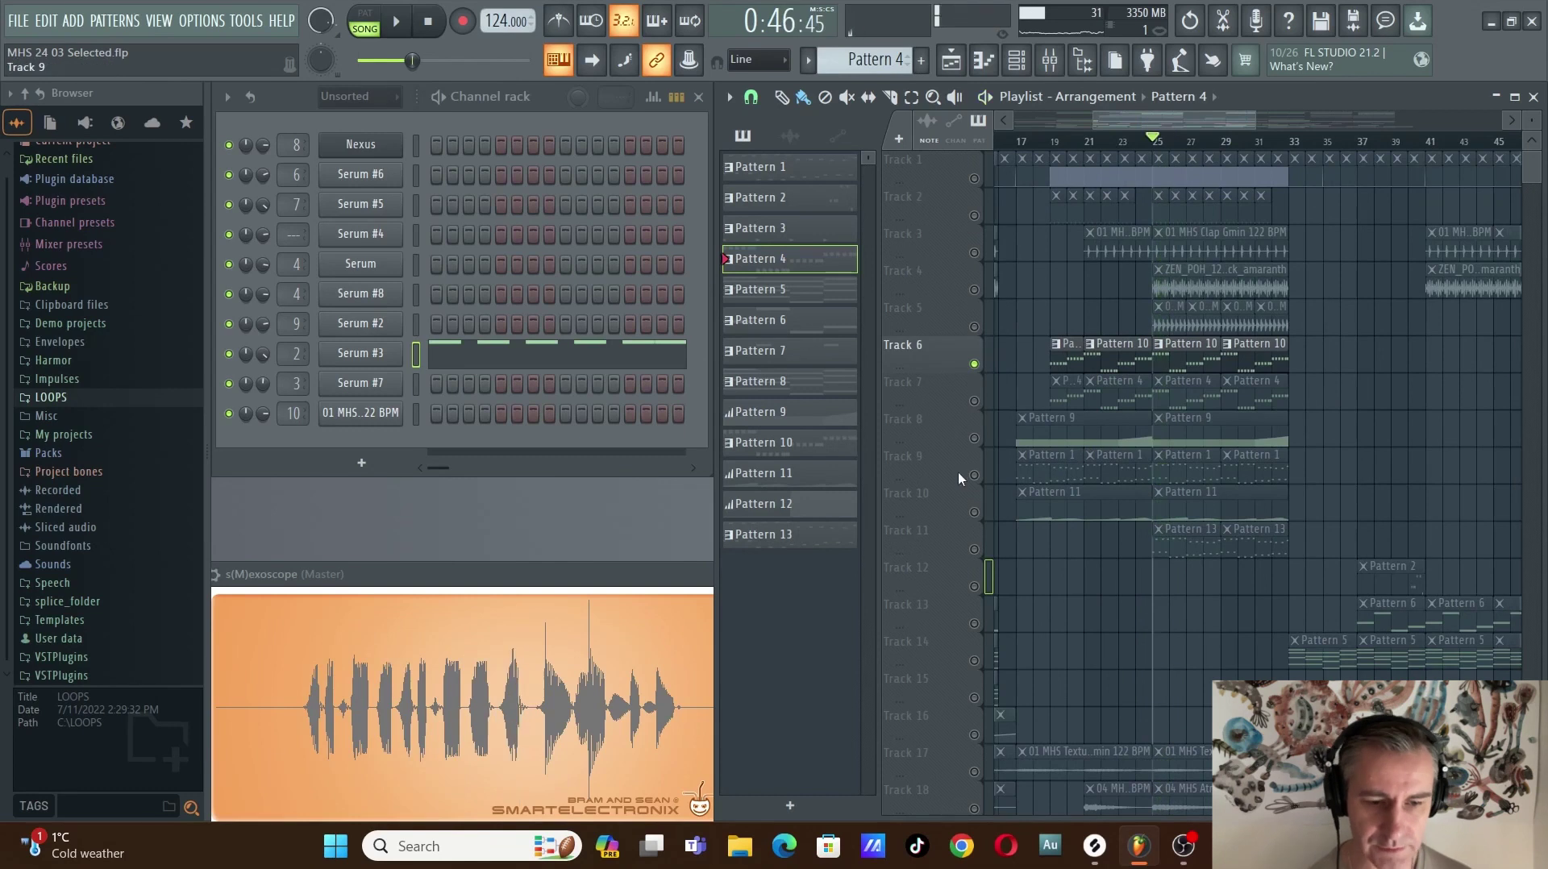
Solo Tracks 9 and 10 and set the playback position to bar 17.
drag(979, 482, 989, 525)
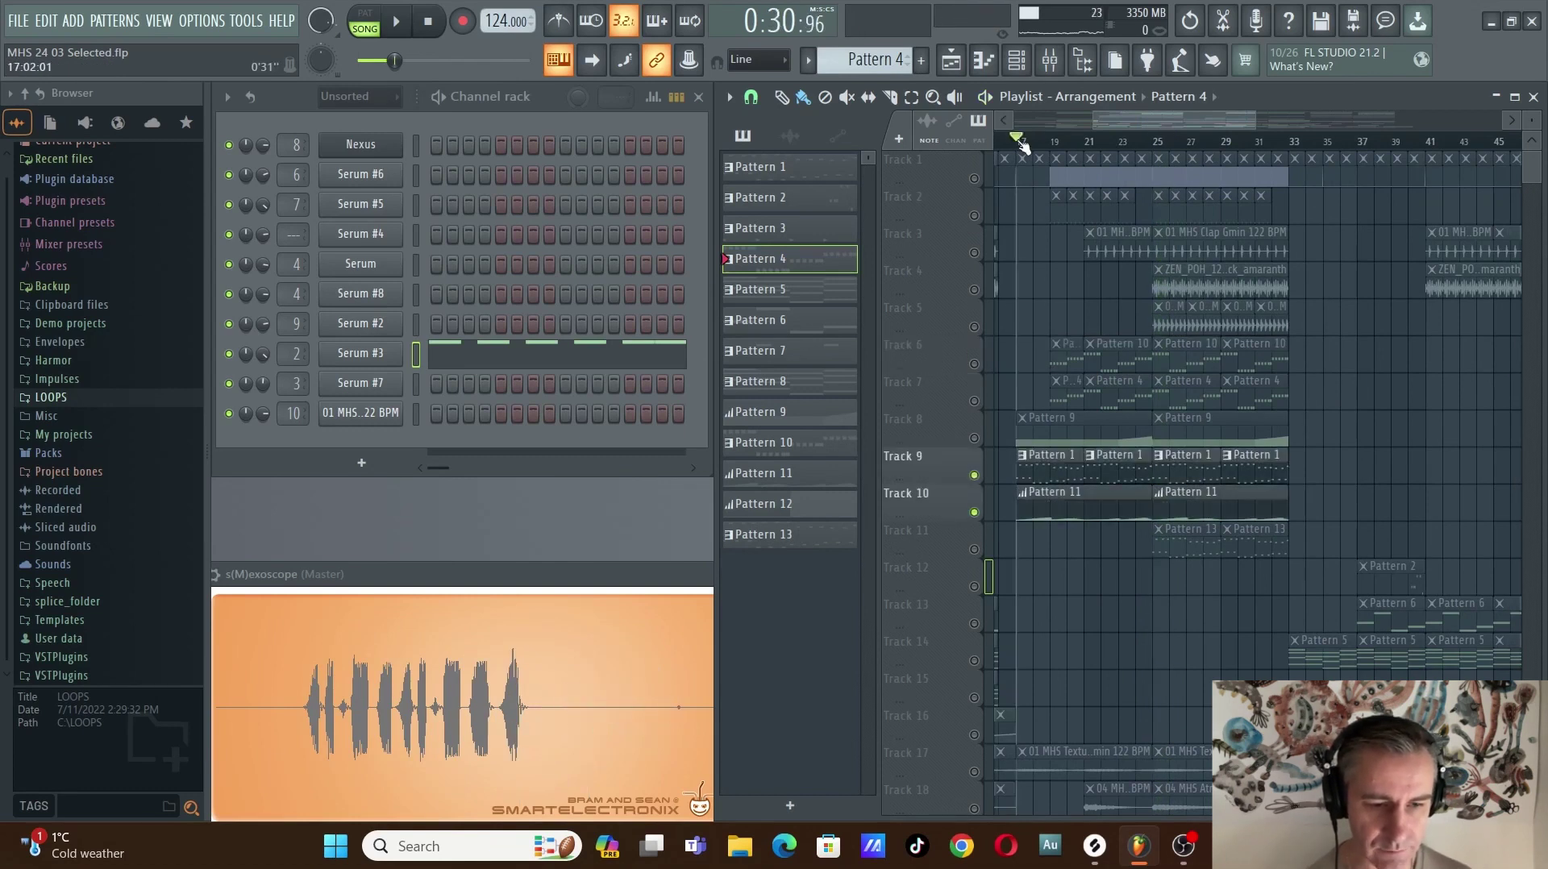
scroll(1049, 356, down, 3)
ctrl+scroll(1048, 356, down, 1)
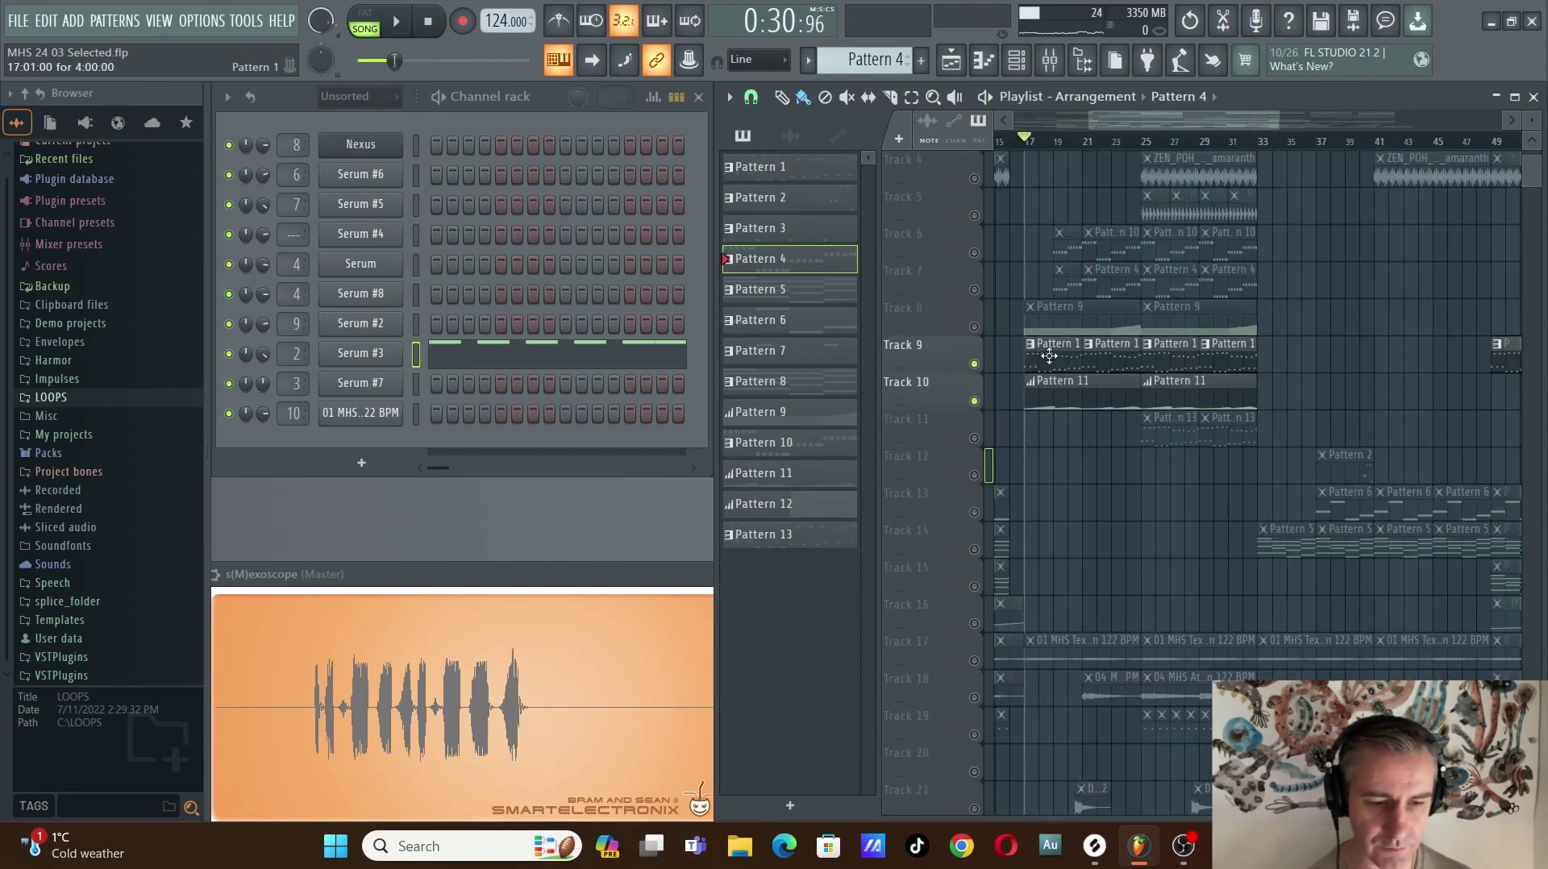
scroll(1061, 361, up, 1)
scroll(1063, 359, up, 2)
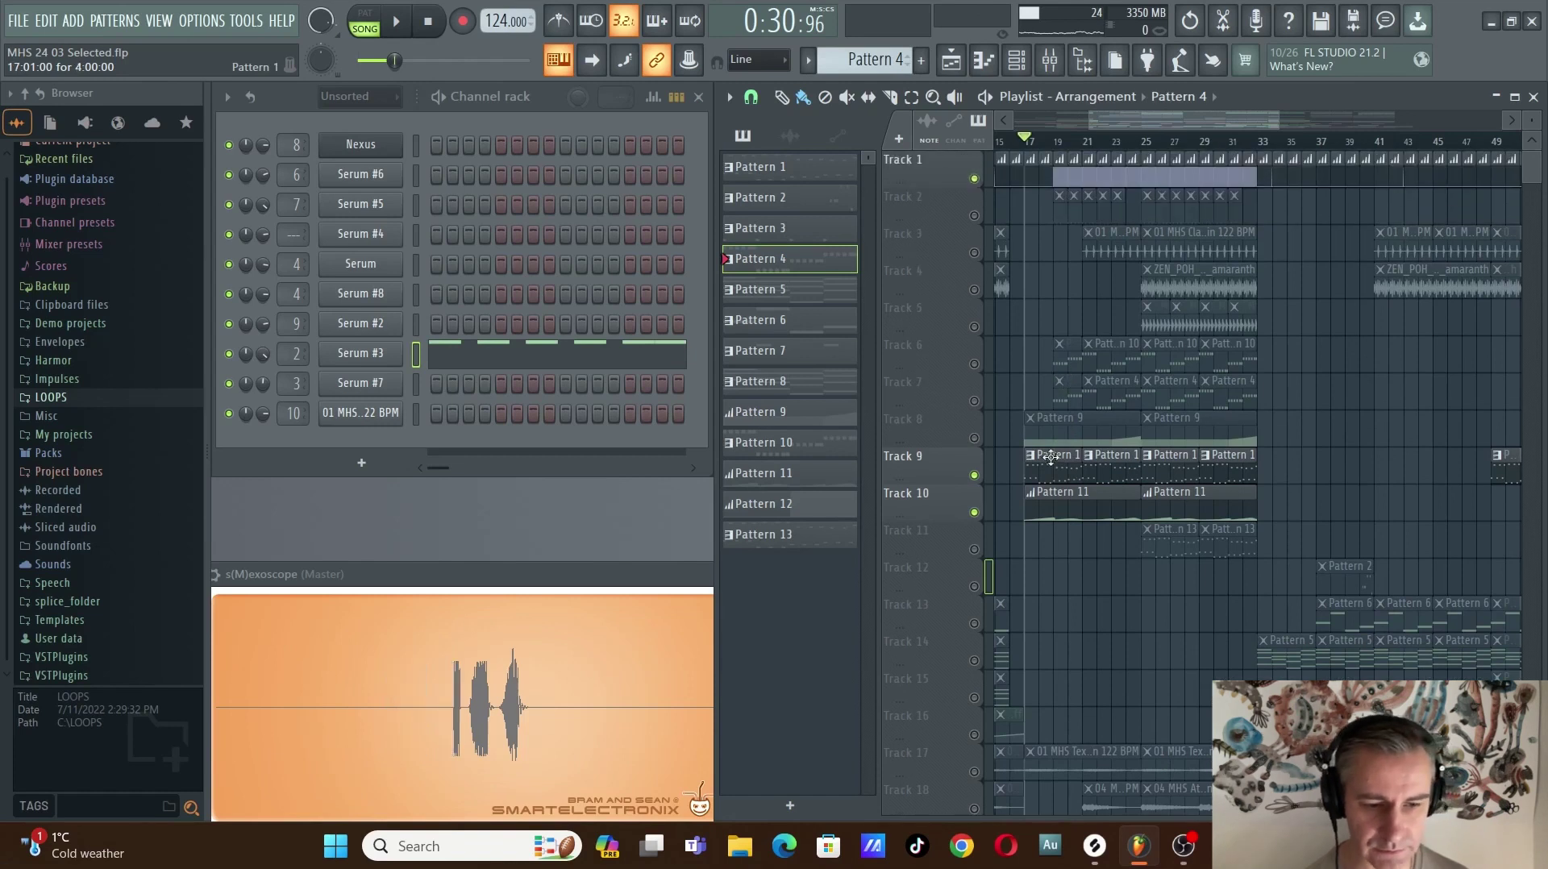
Open Pattern 1 in the Serum Piano roll, examine its notes during playback from bar 17, and stop playback.
double_click(1050, 457)
ctrl+scroll(1032, 431, down, 2)
key(space)
scroll(898, 415, up, 4)
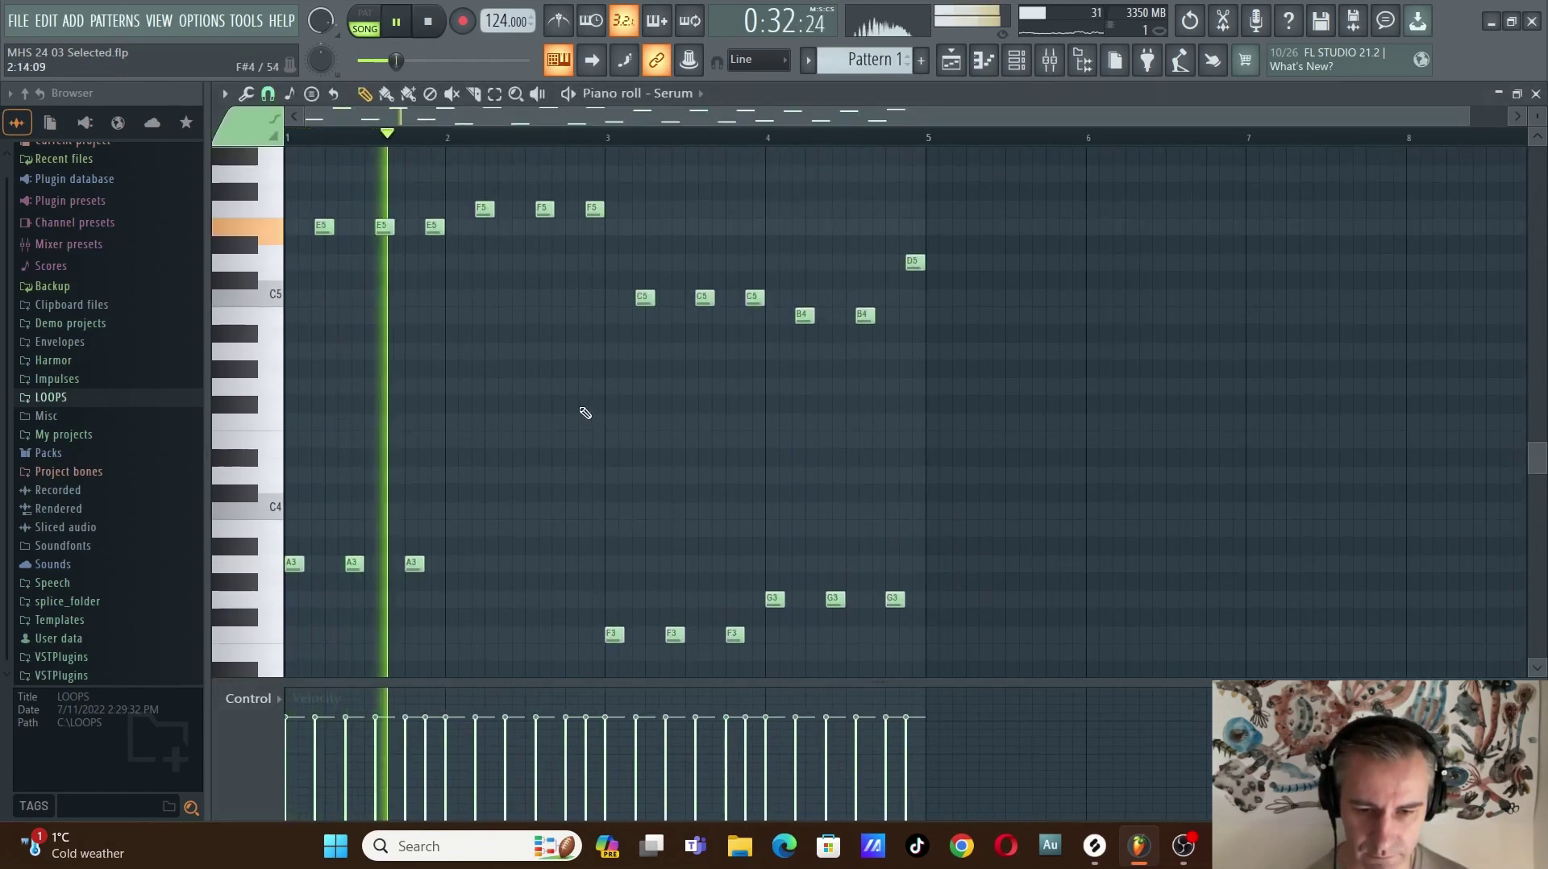
ctrl+scroll(304, 455, up, 3)
scroll(412, 445, down, 1)
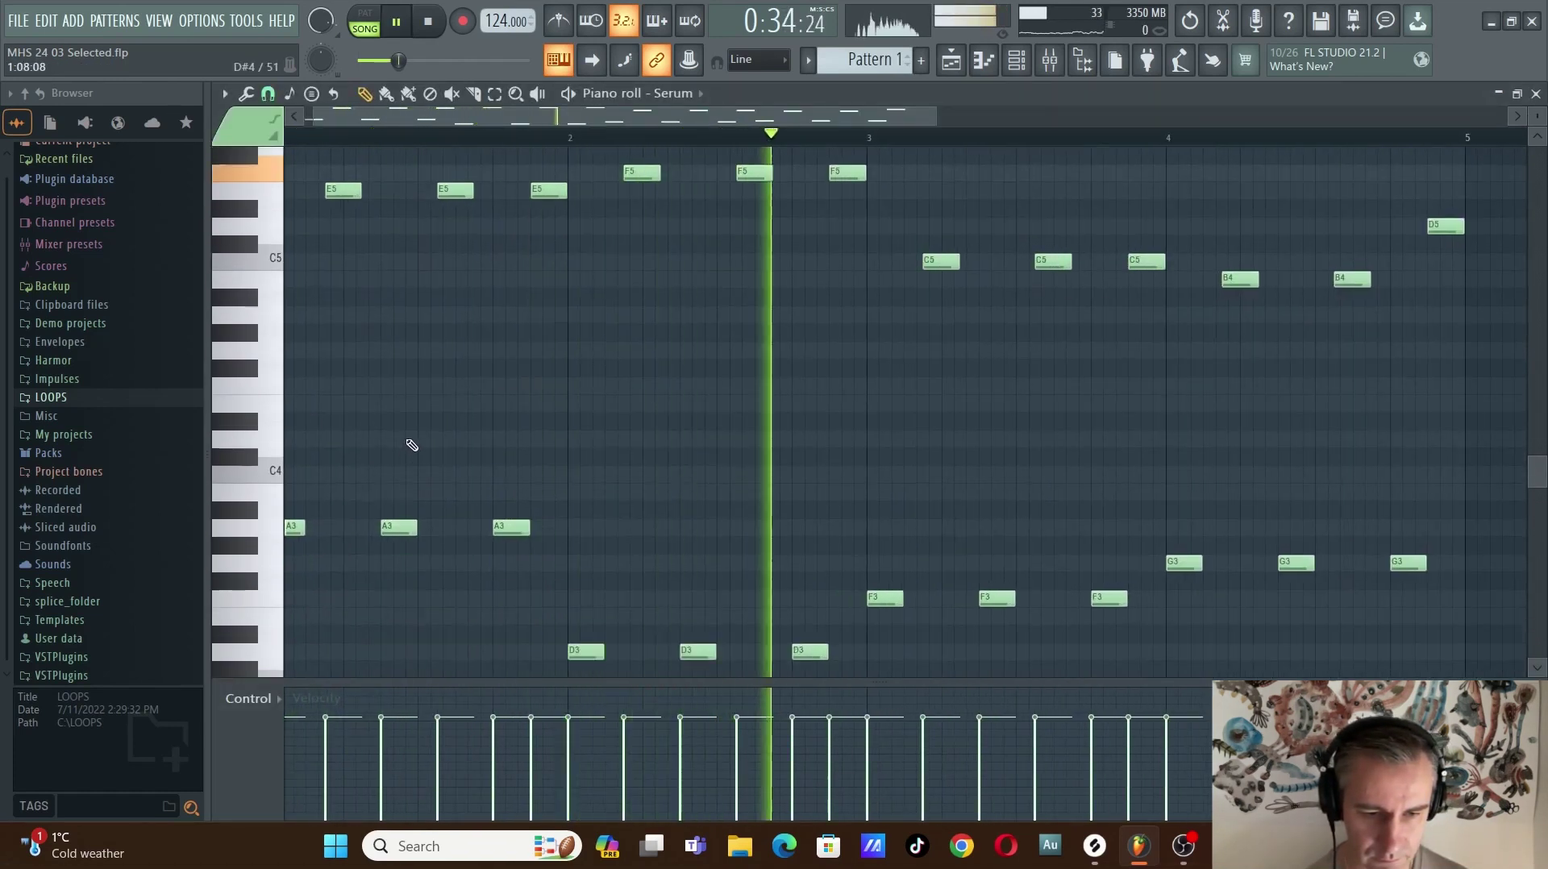
scroll(412, 445, down, 1)
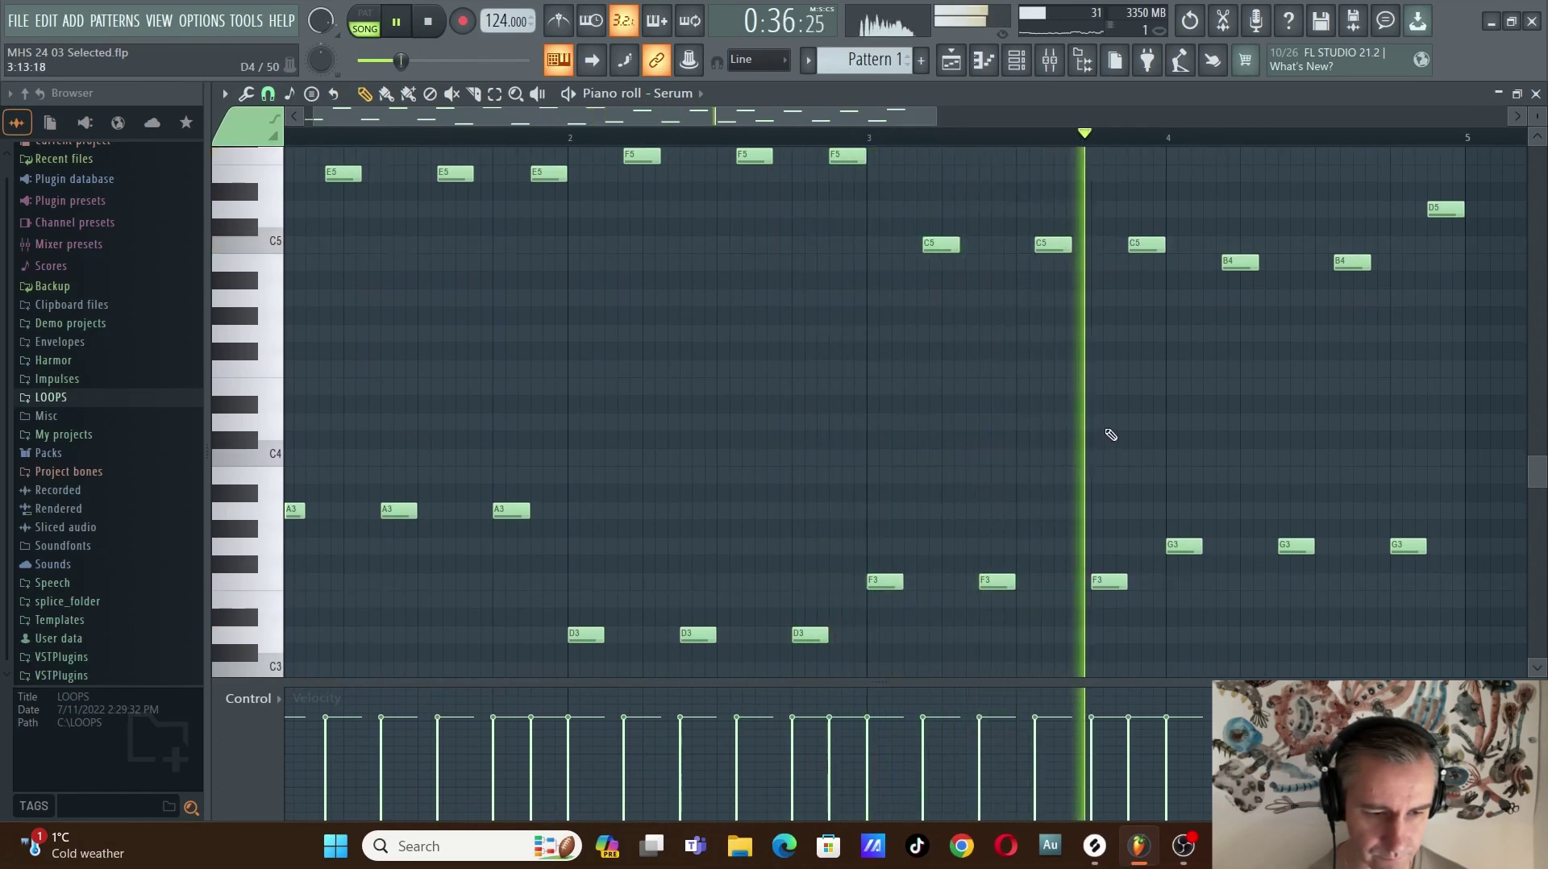
ctrl+scroll(1254, 423, down, 1)
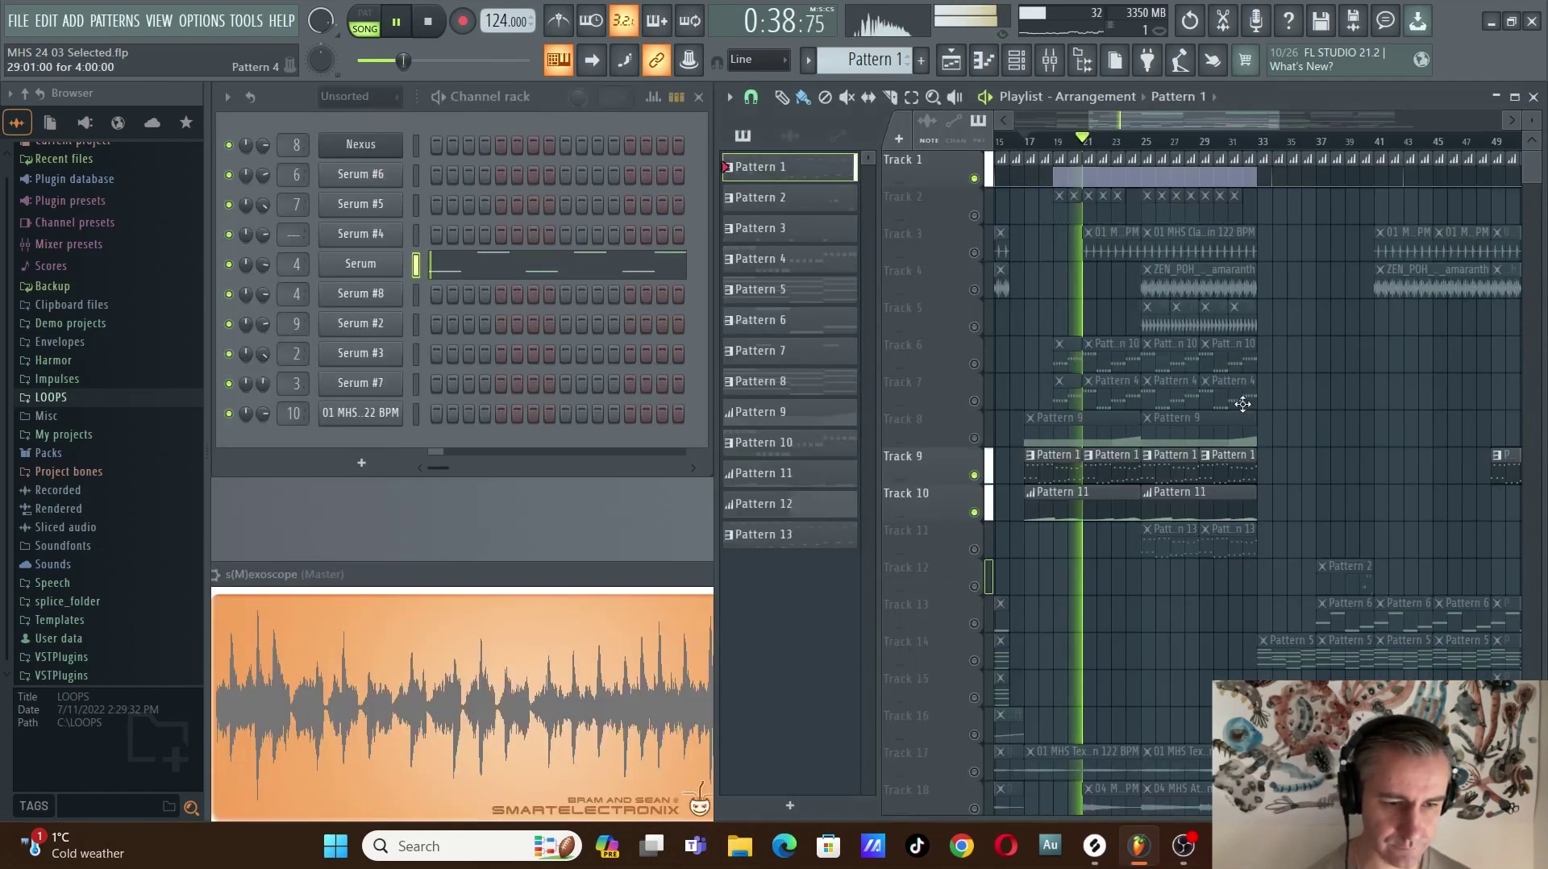
key(space)
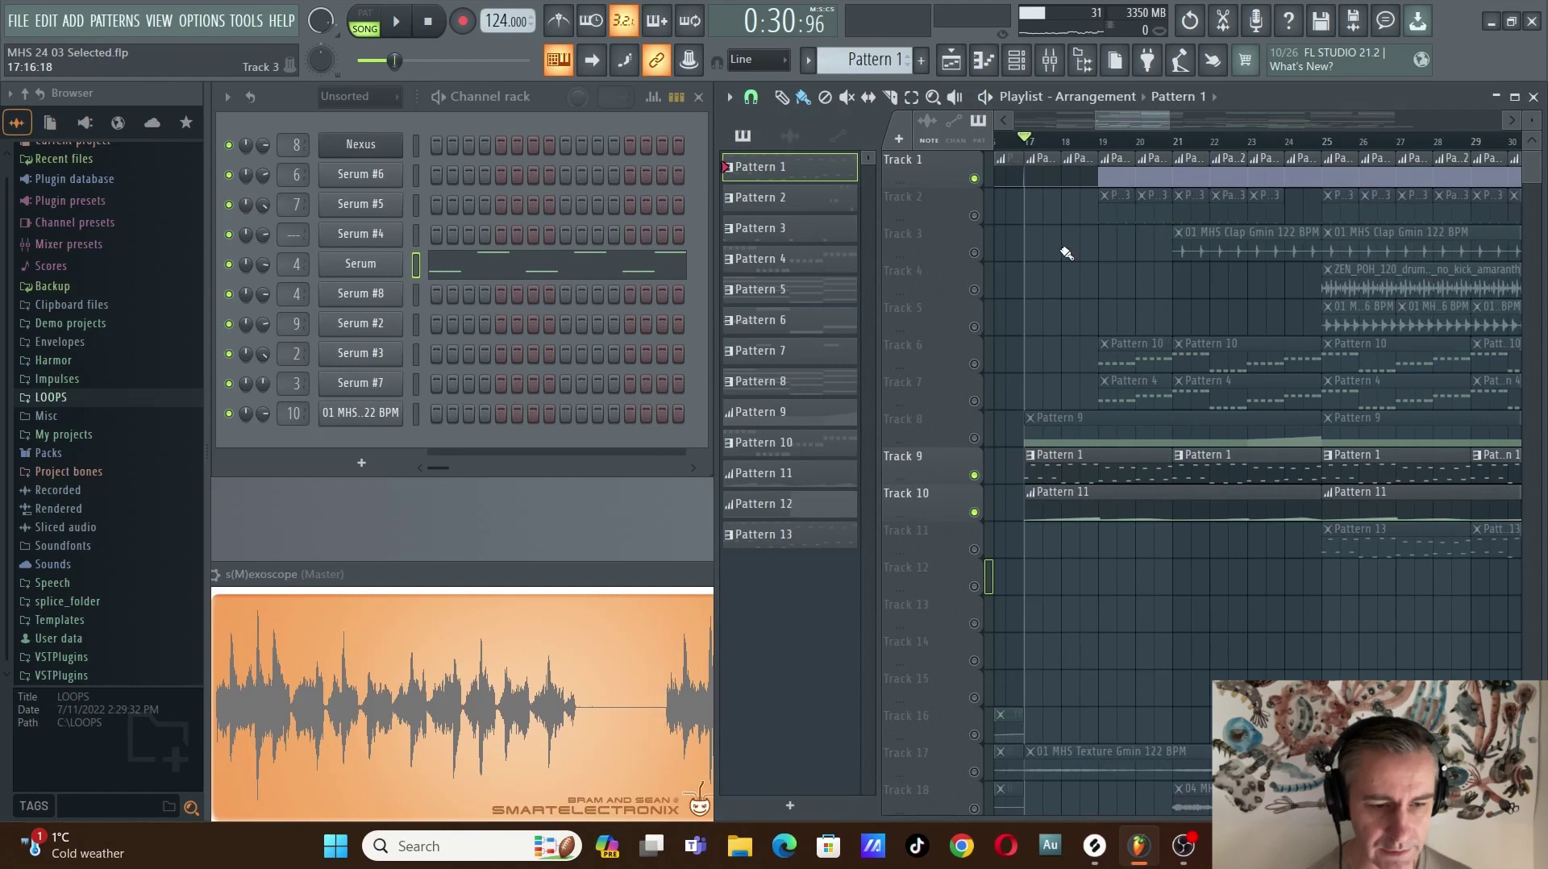
Turn off the solo so all tracks are active, and examine the arrangement's layers from bar 17 down to Track 28.
right_click(981, 448)
click(1045, 379)
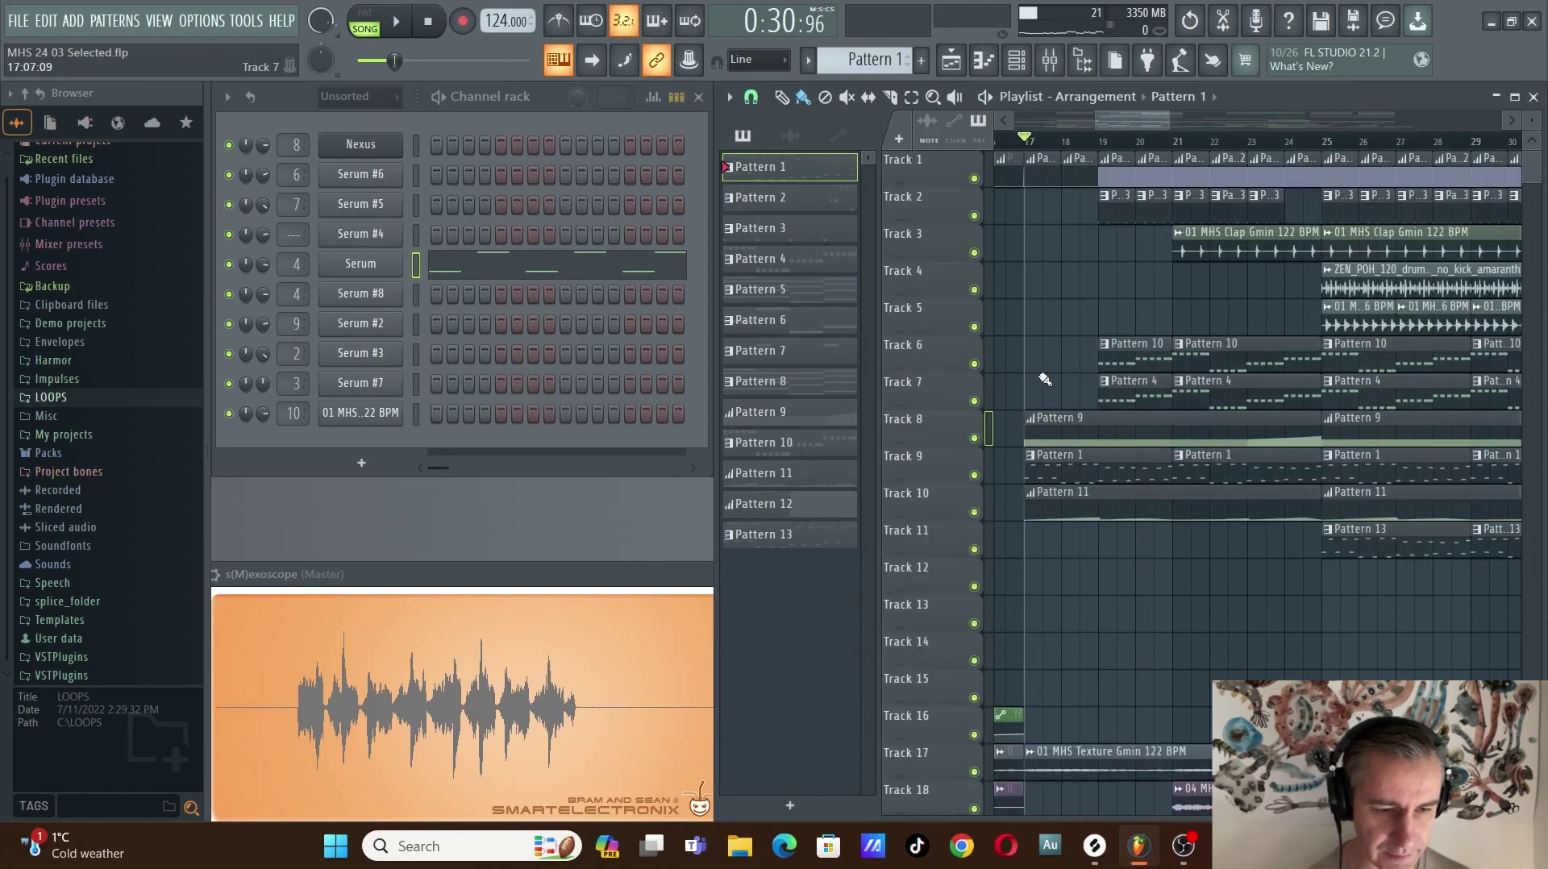
scroll(1129, 228, left, 1)
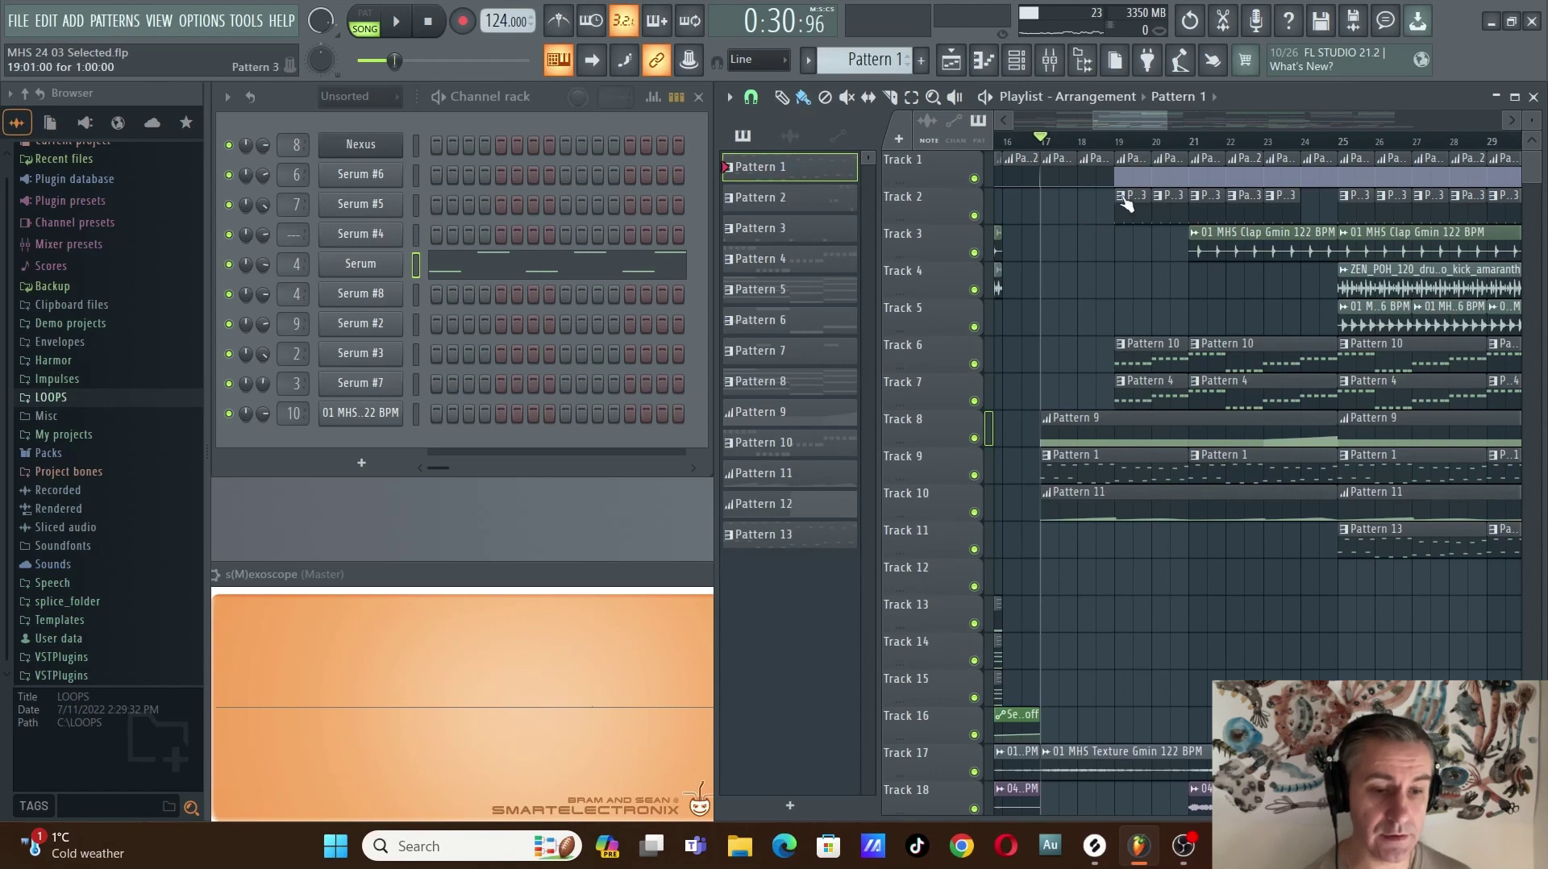
scroll(1076, 349, down, 3)
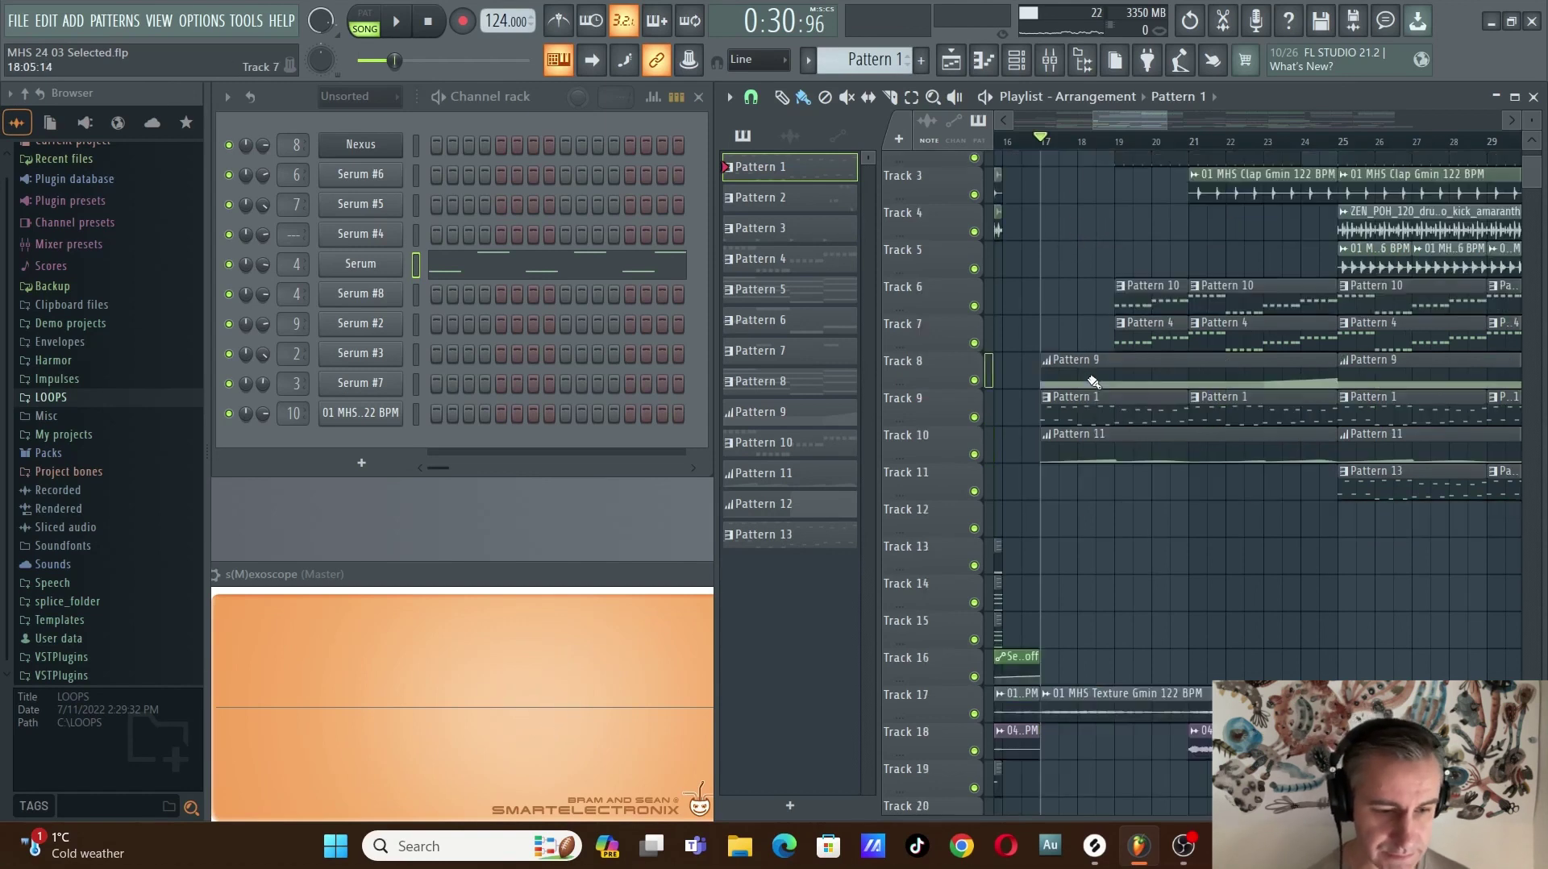
scroll(1081, 338, up, 3)
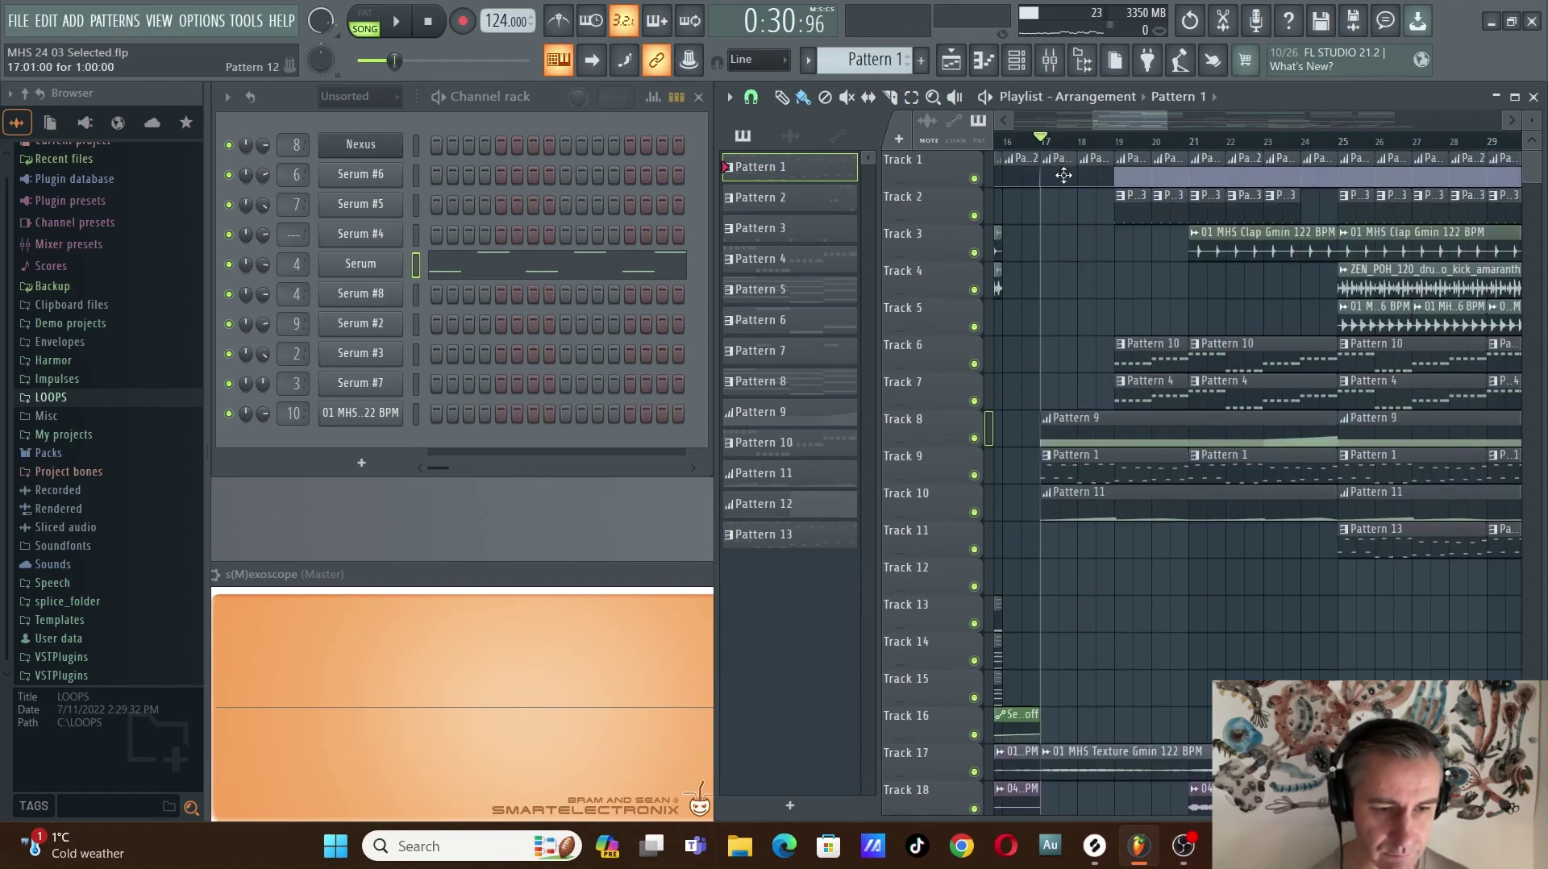
scroll(1063, 175, right, 1)
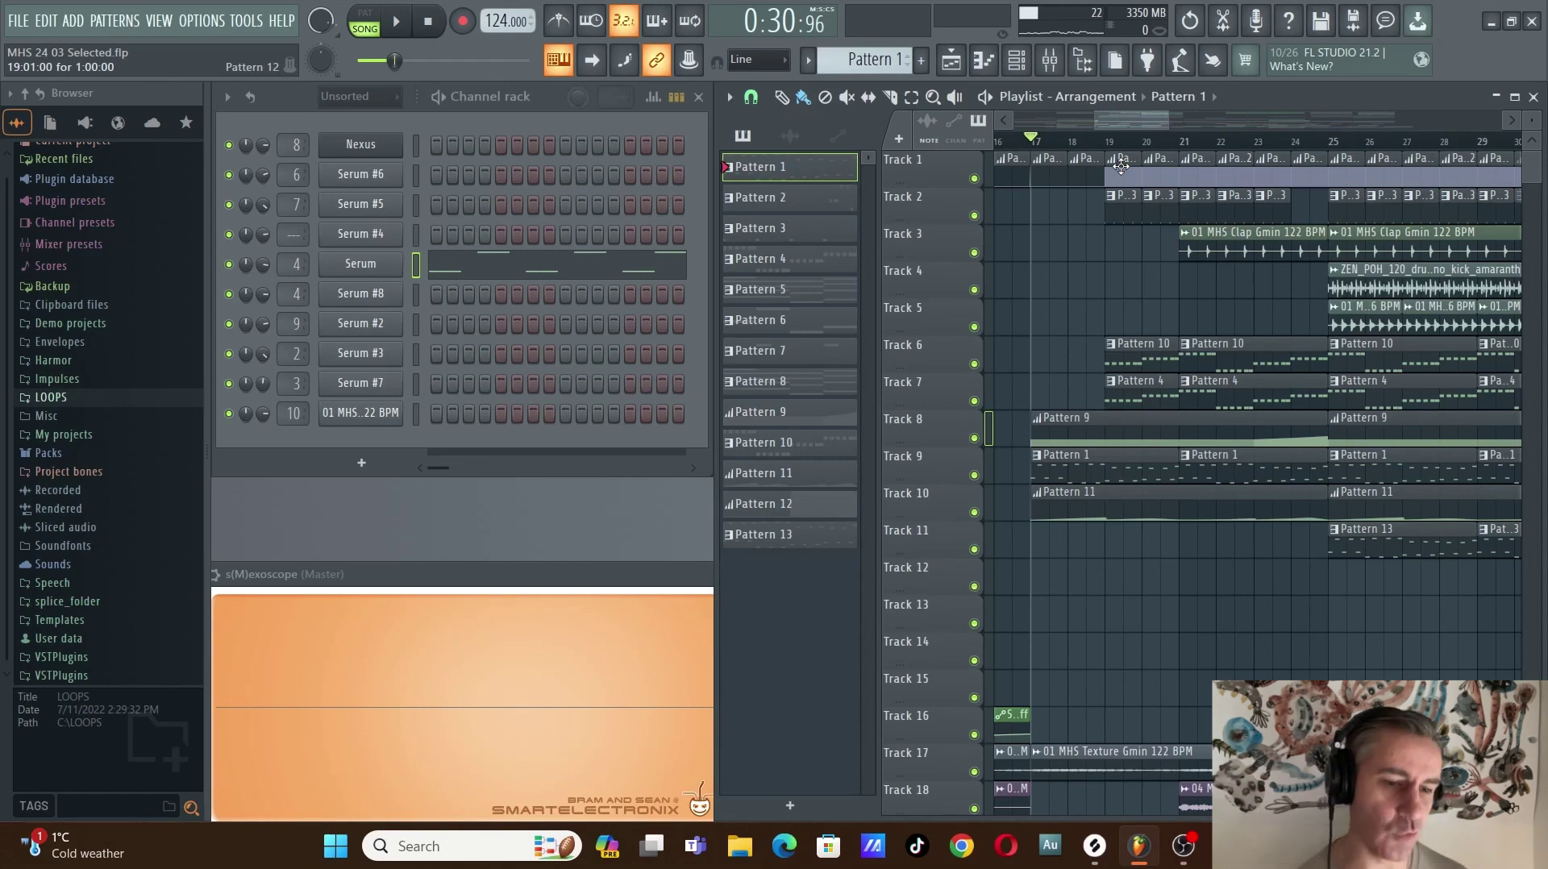
scroll(1095, 416, down, 5)
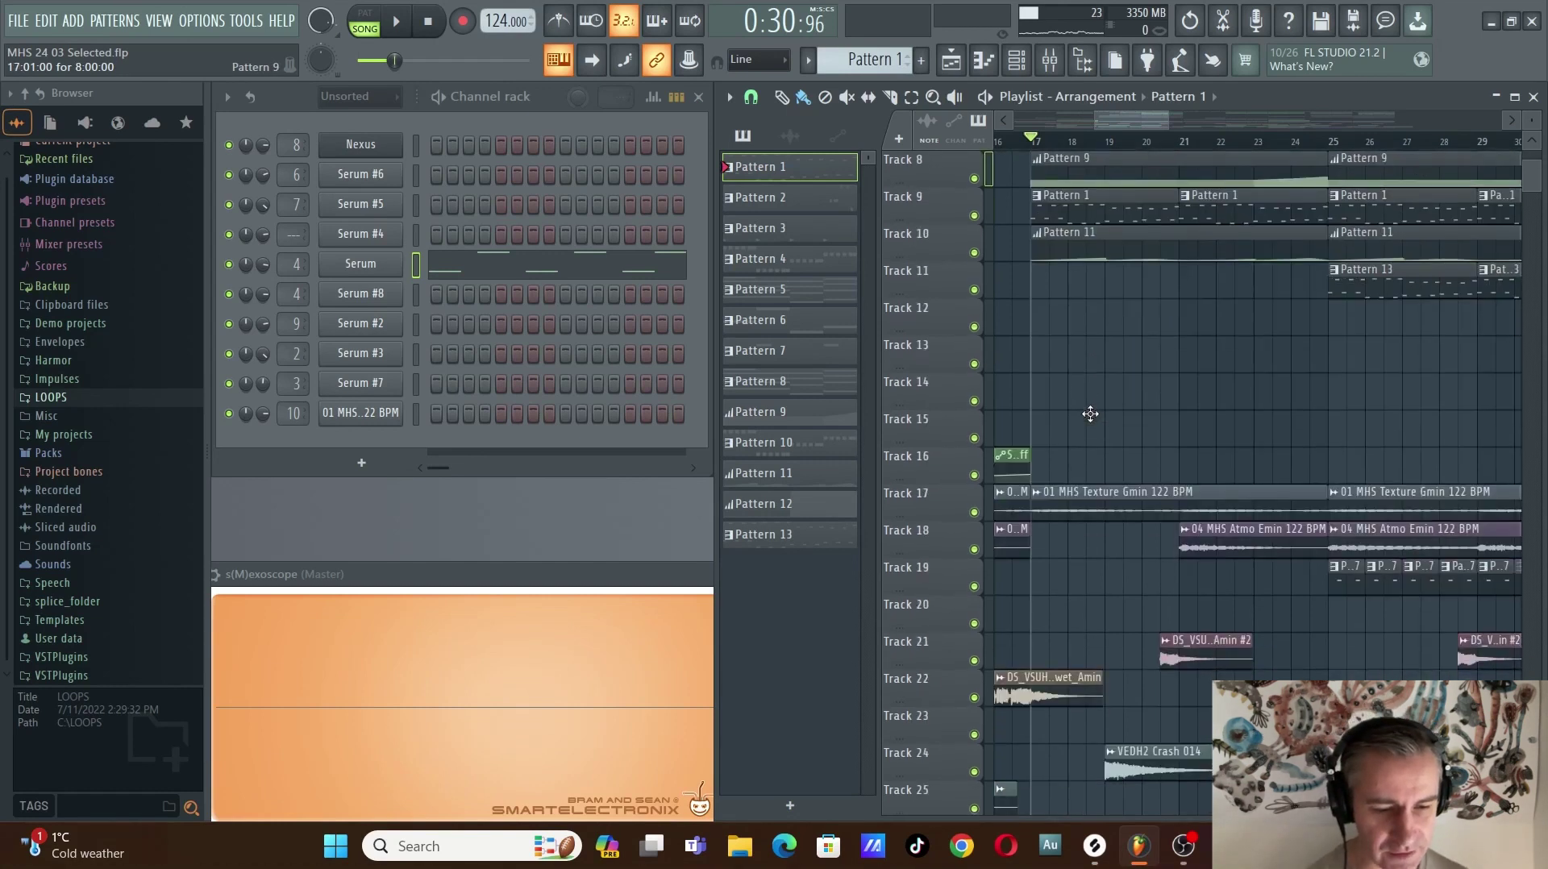
scroll(1094, 417, up, 3)
scroll(1095, 417, down, 3)
scroll(1095, 416, up, 3)
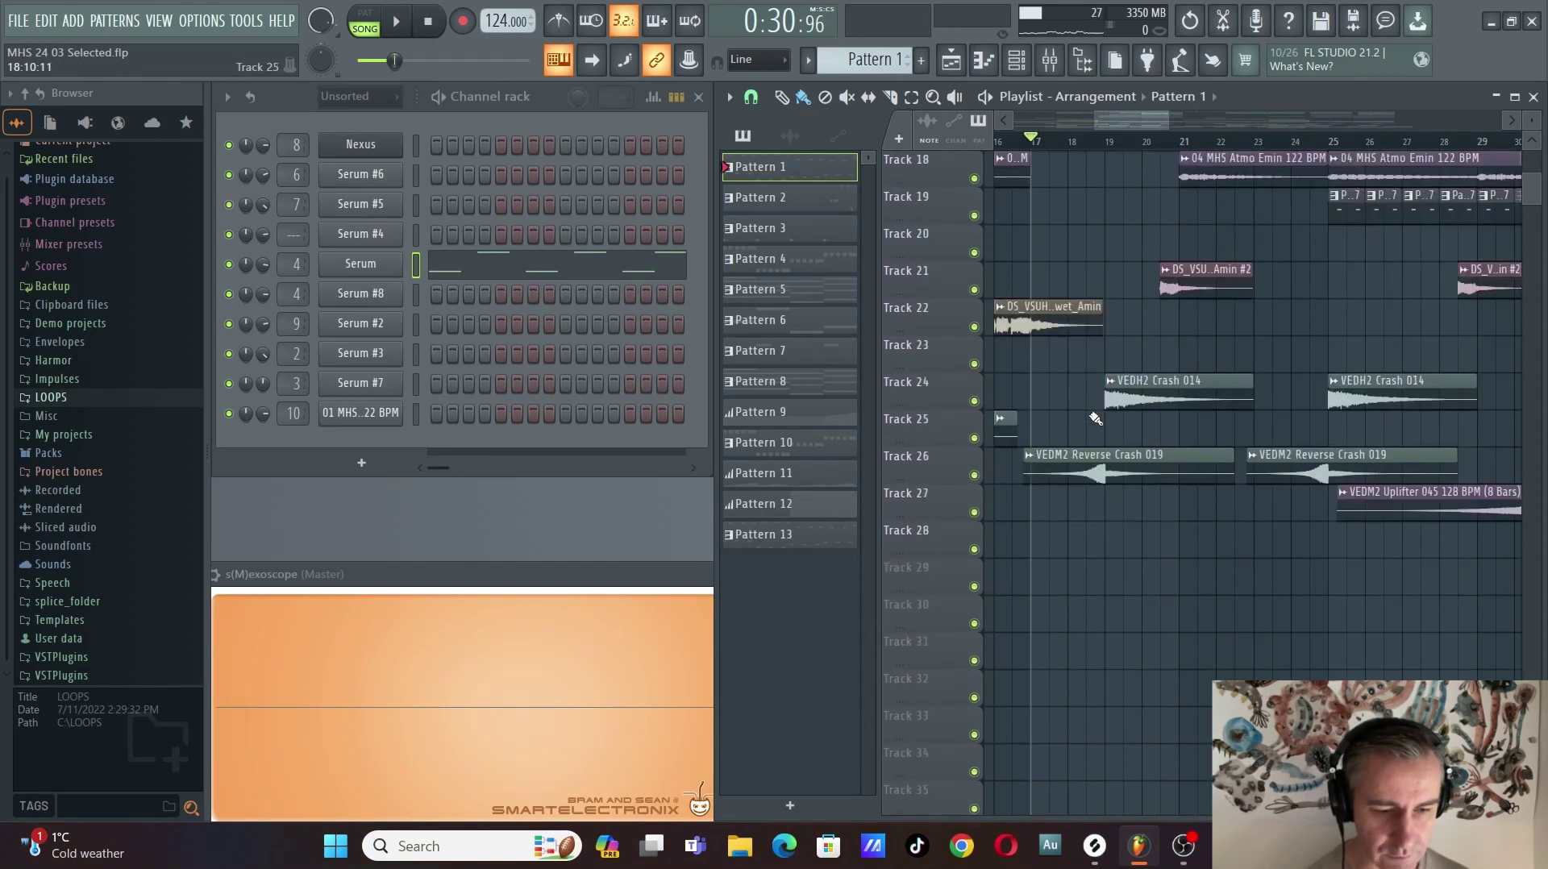
scroll(1074, 436, up, 4)
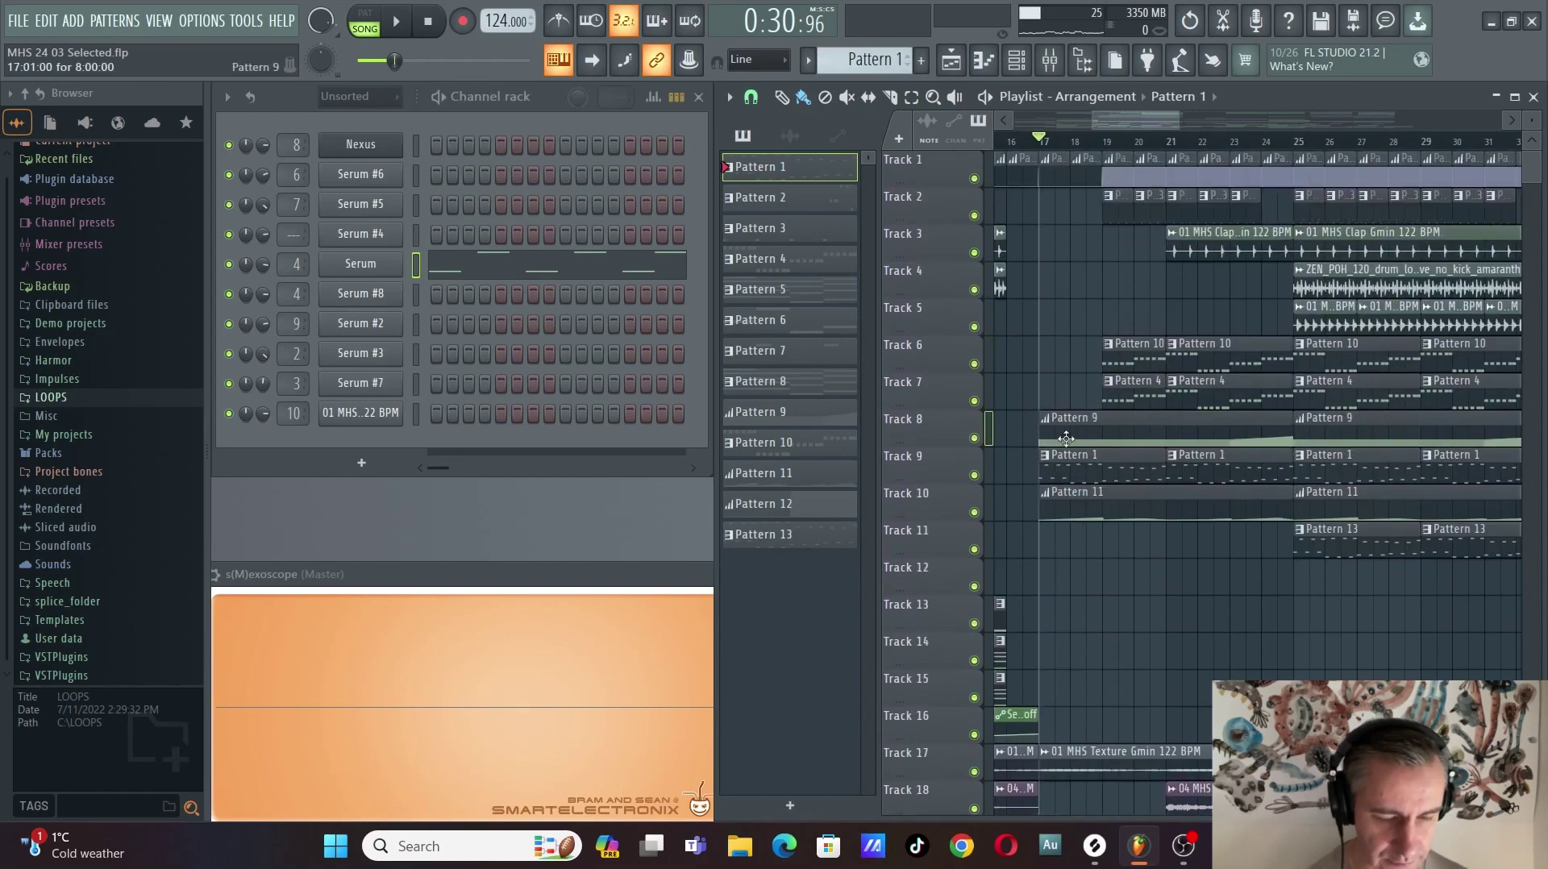
Solo Tracks 9 and 10 together with Track 1, and select the Pattern 11 clip at bar 17.
right_click(974, 474)
click(974, 513)
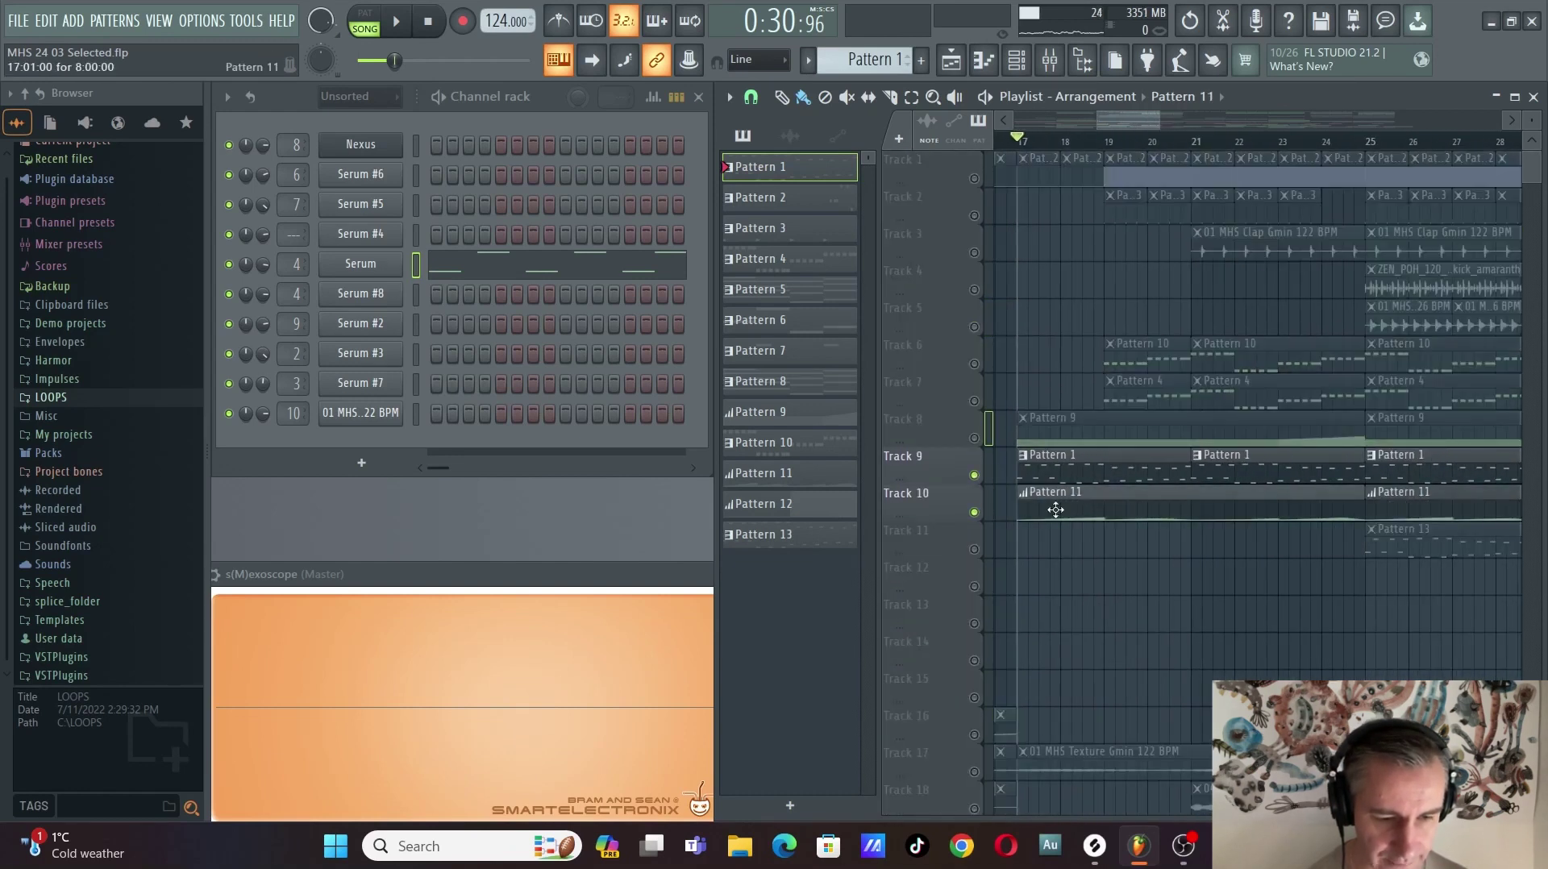
click(1056, 493)
click(974, 178)
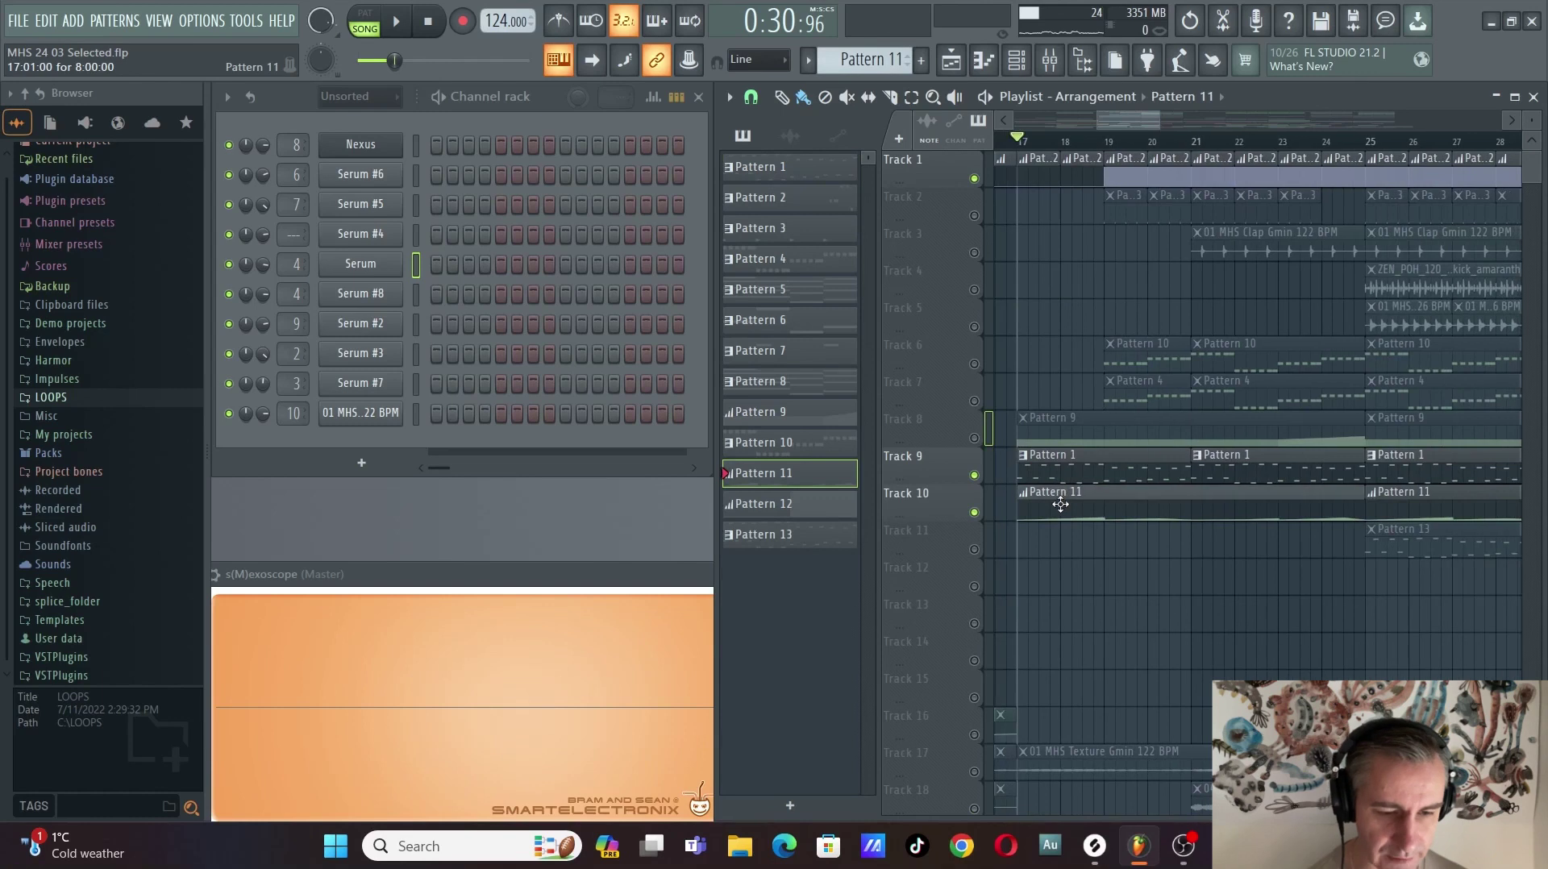
Open Pattern 11's Serum filter cutoff events, follow them during playback from bar 17, and stop playback.
double_click(1057, 495)
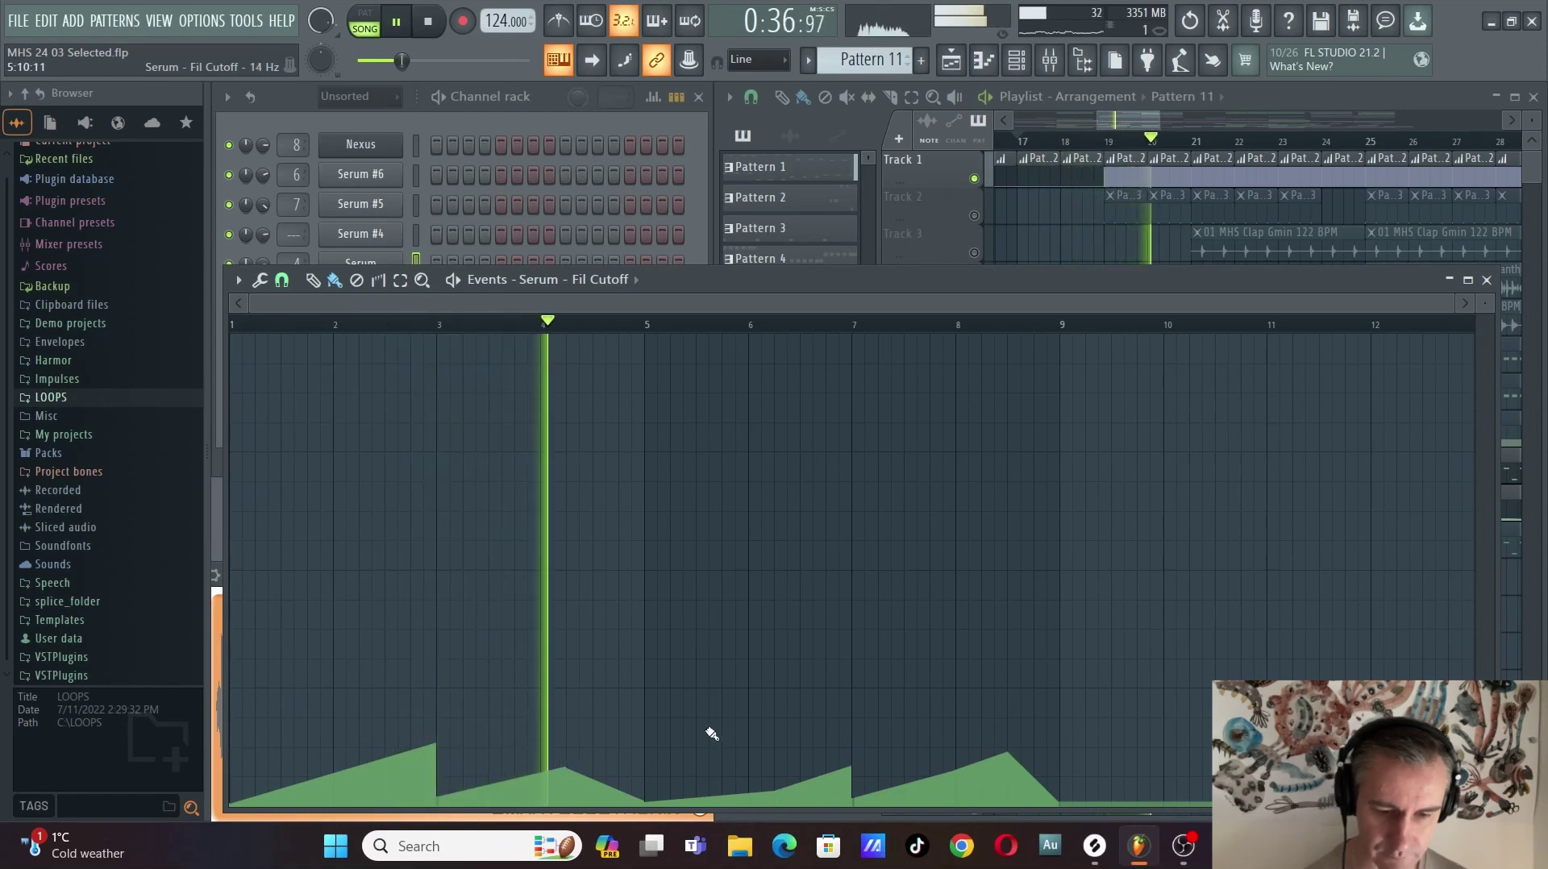
key(Escape)
key(space)
Solo Track 11 and set the playback position to bar 25 at its first Pattern 13 clip.
scroll(1097, 530, down, 4)
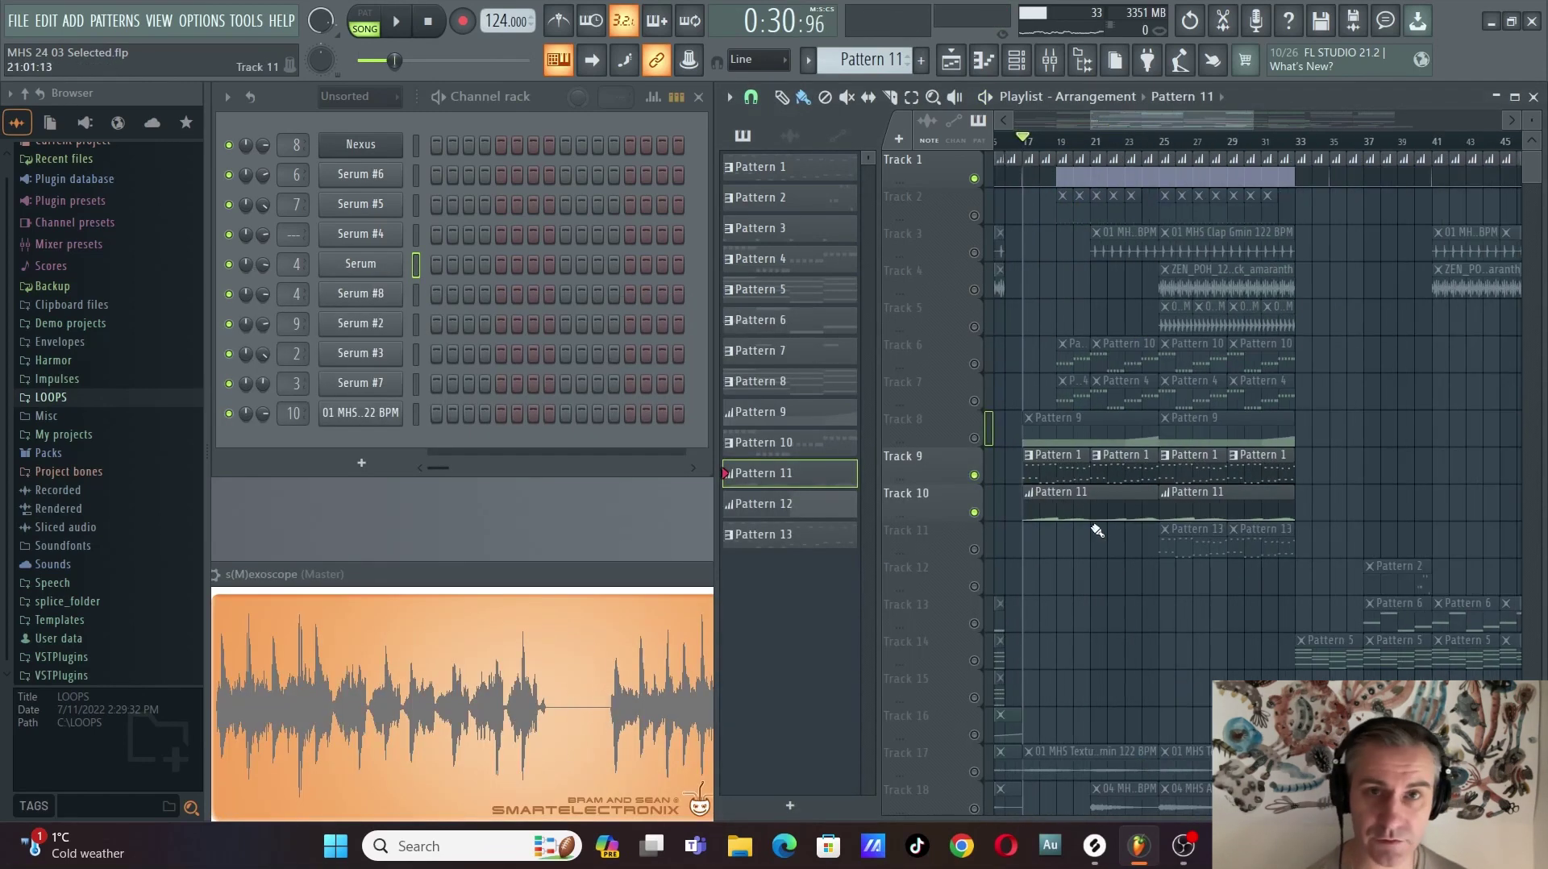
click(985, 546)
scroll(1168, 508, up, 3)
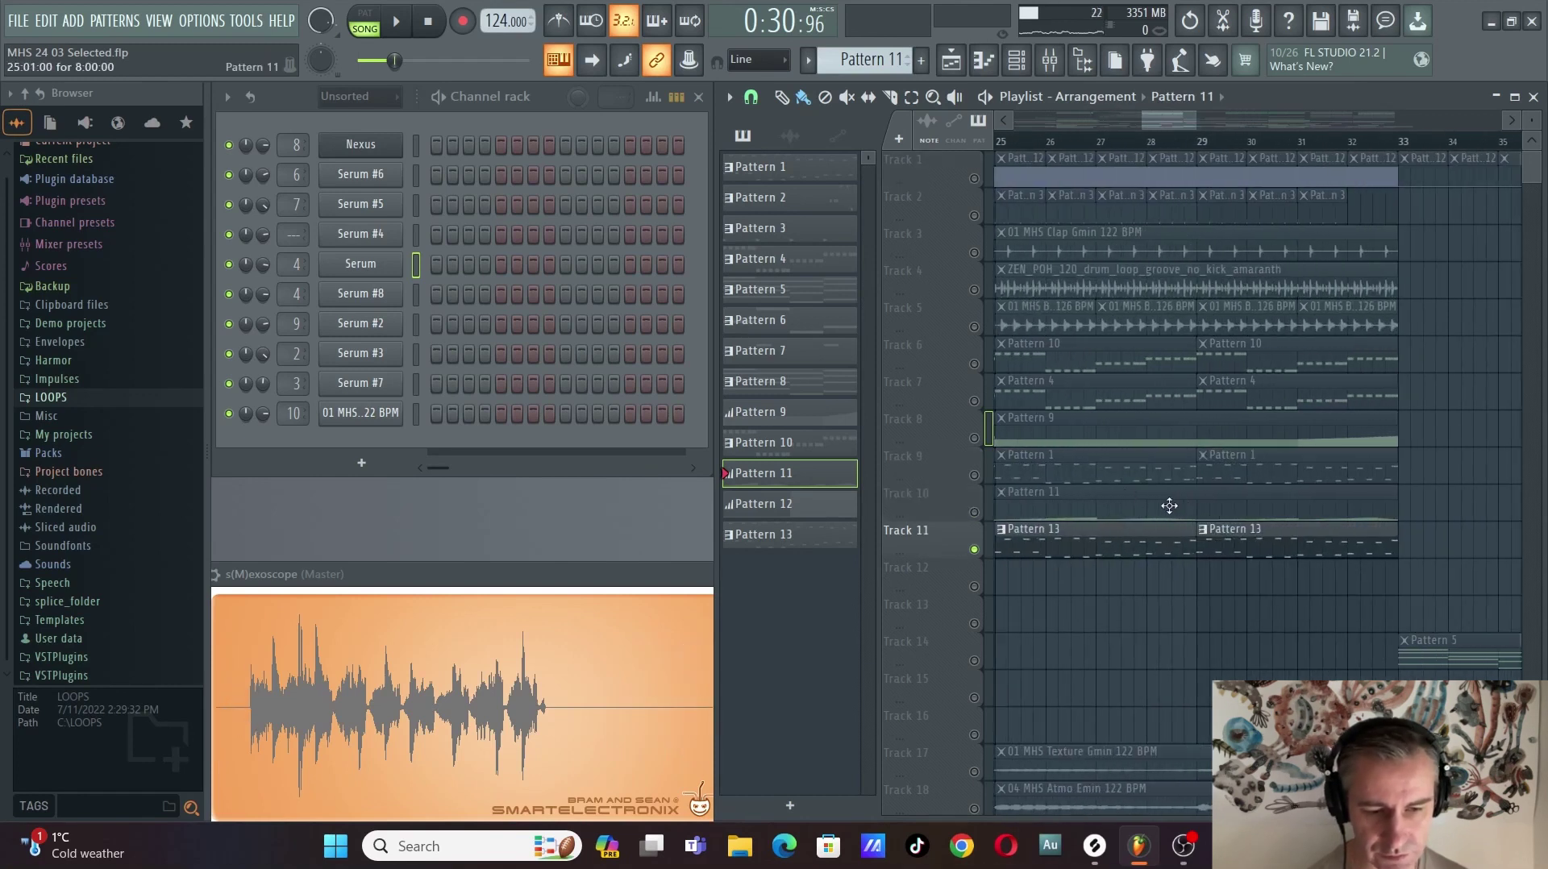
scroll(1092, 570, down, 2)
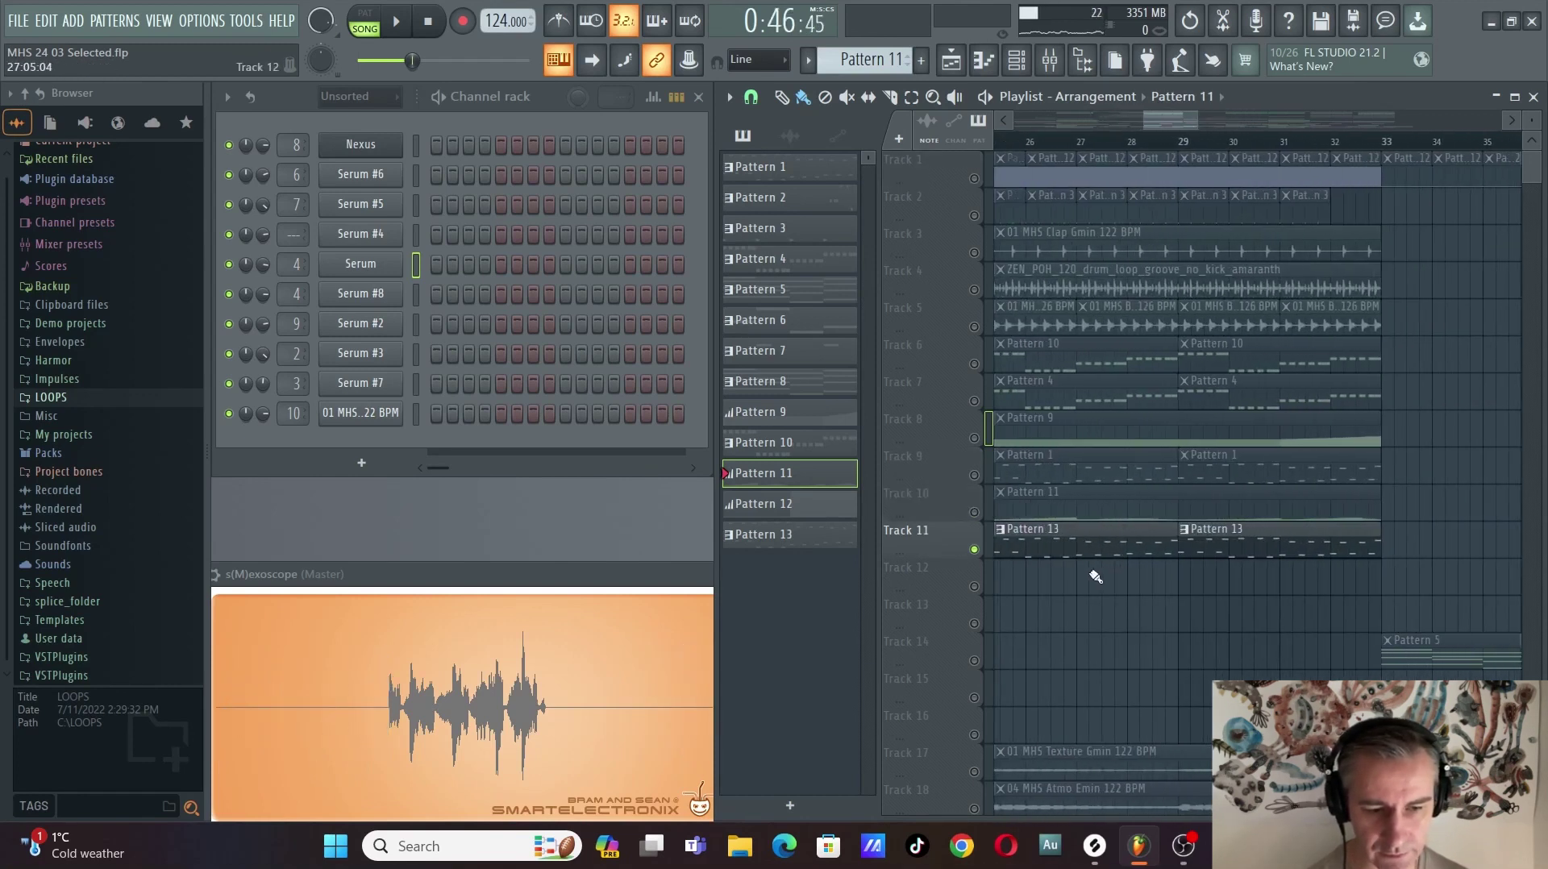
Open Pattern 13 in the Serum #8 Piano roll, examine its notes during playback from bar 25, and stop playback.
click(1071, 535)
key(space)
click(580, 309)
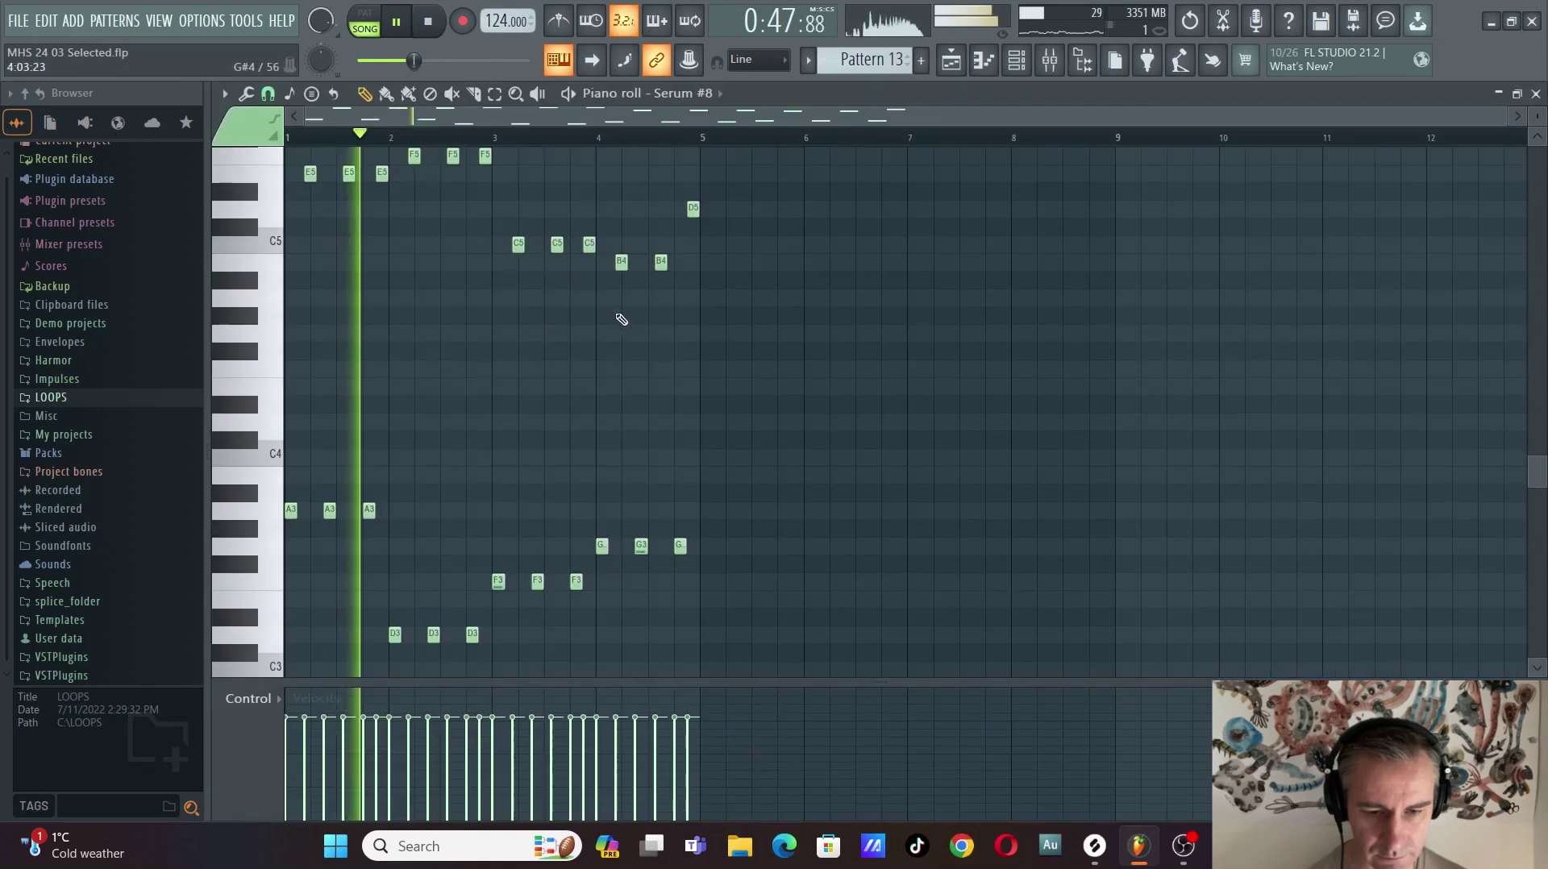
key(F7)
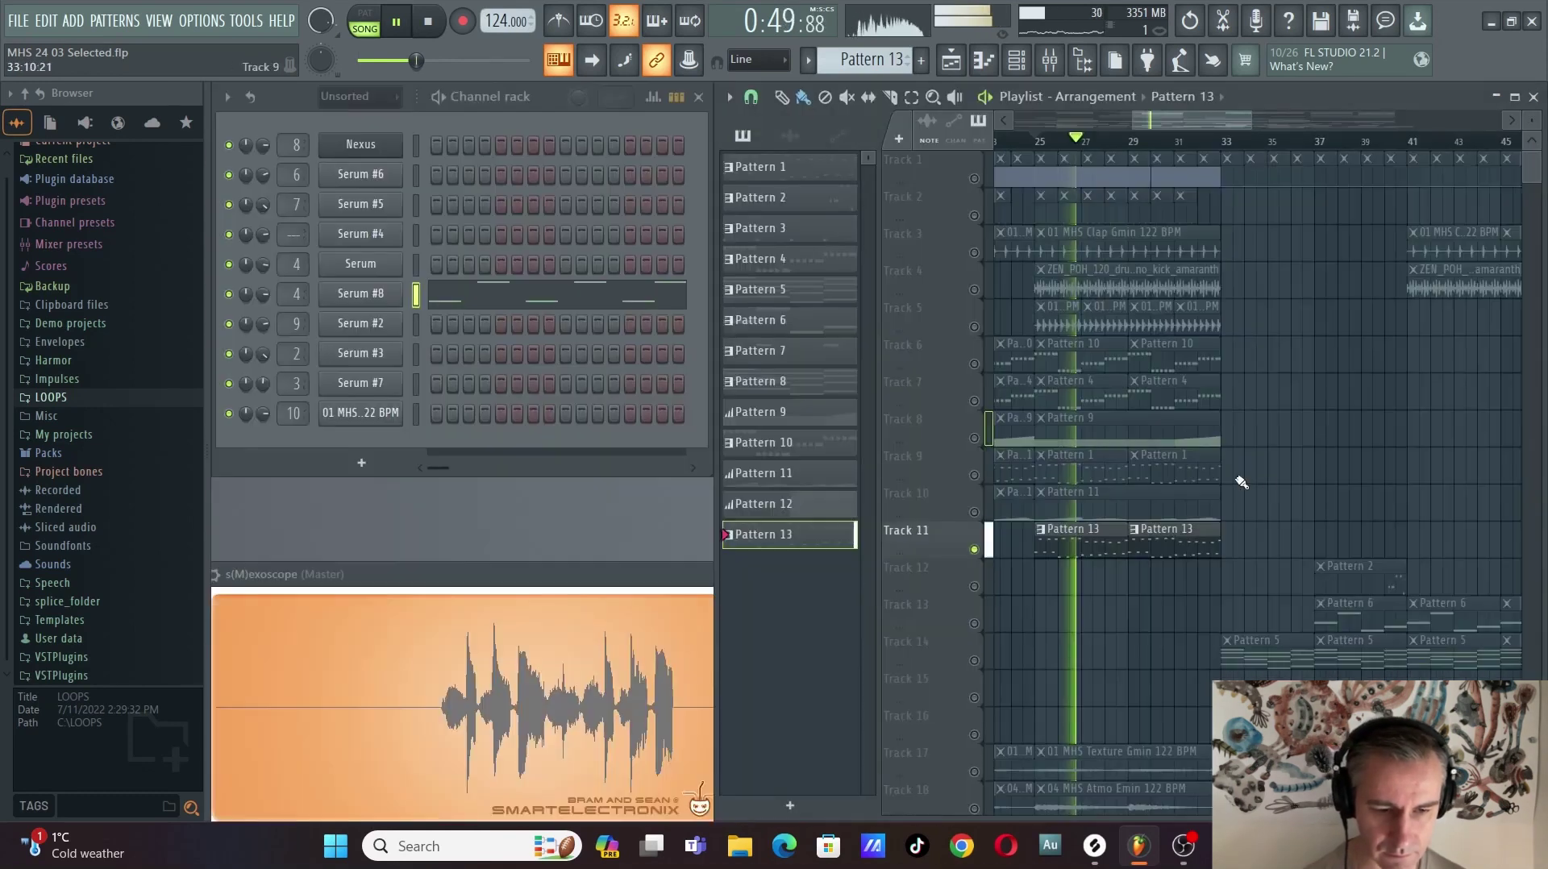
scroll(1072, 510, right, 5)
key(space)
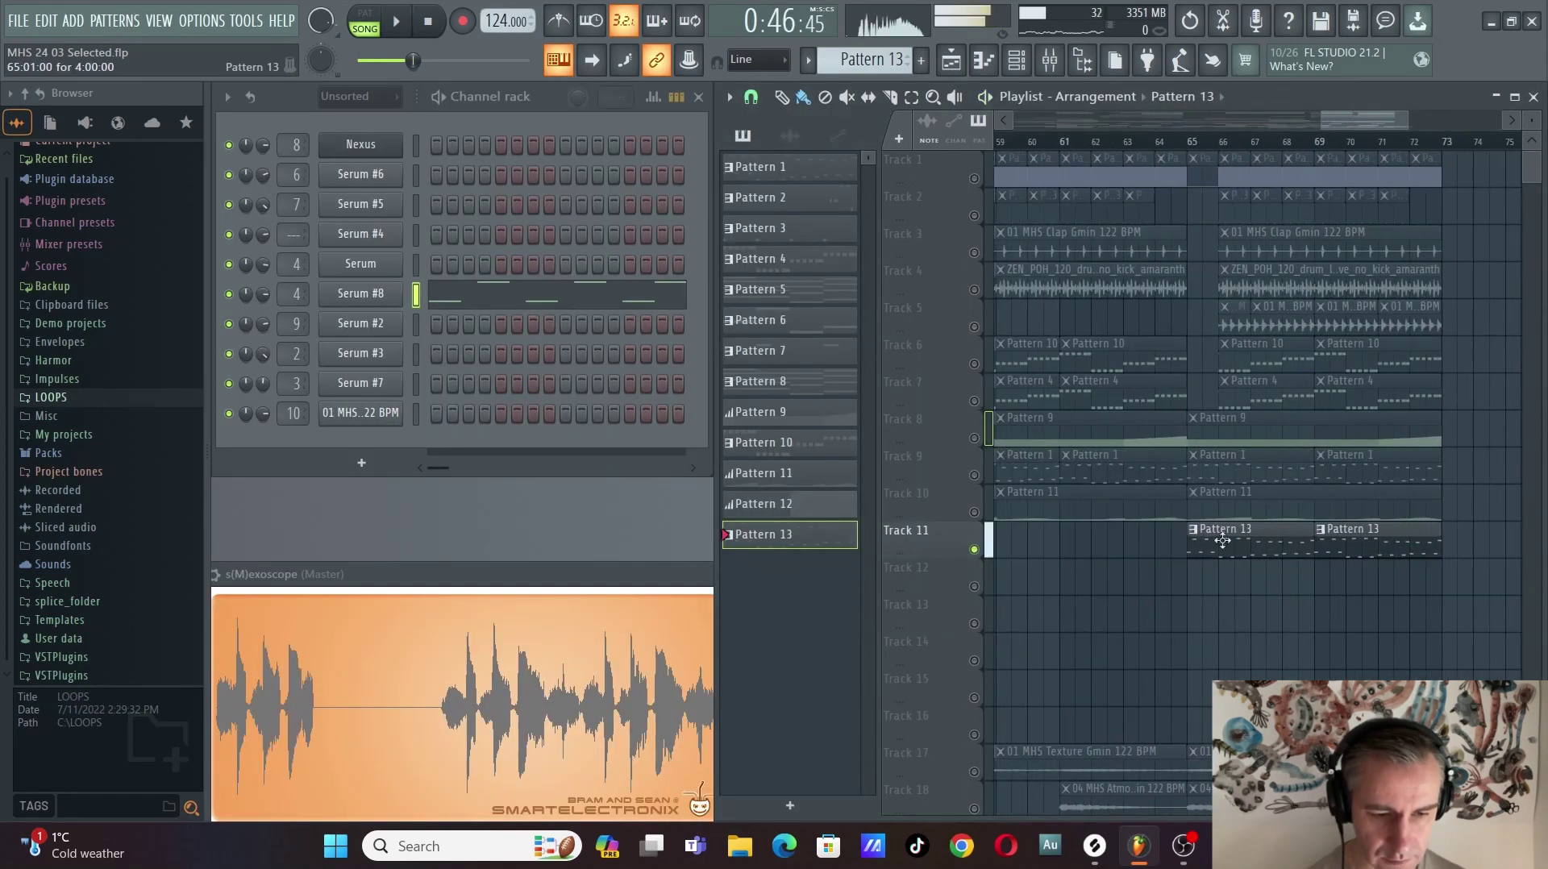
Turn off Track 11's solo and examine how all tracks are arranged around bar 65.
right_click(976, 512)
right_click(976, 513)
scroll(1380, 505, up, 3)
scroll(1150, 295, down, 2)
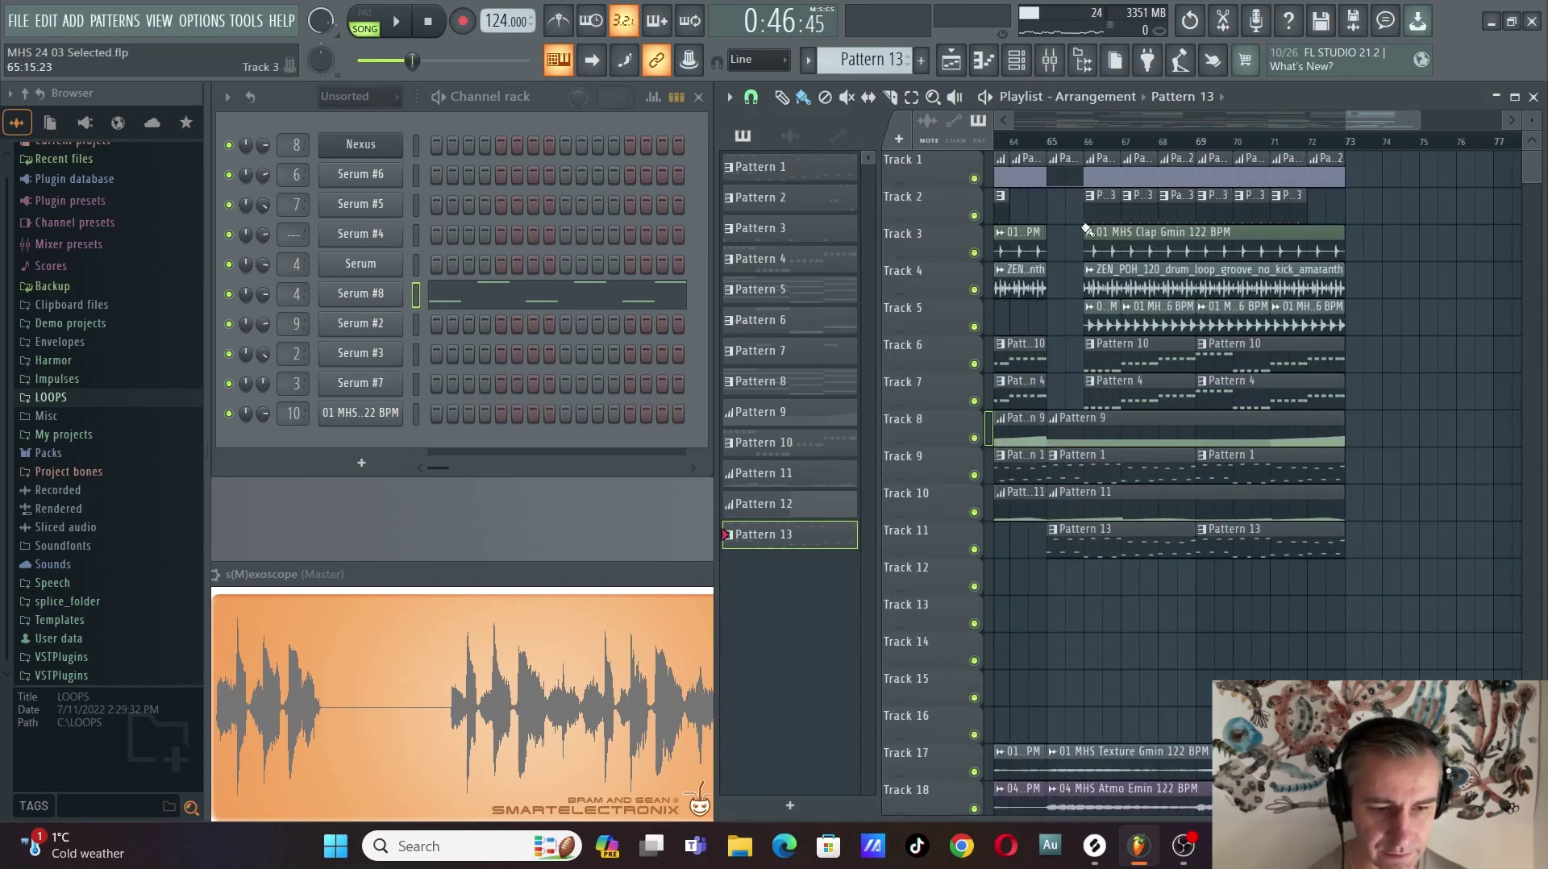
scroll(1059, 166, up, 3)
scroll(1083, 342, down, 2)
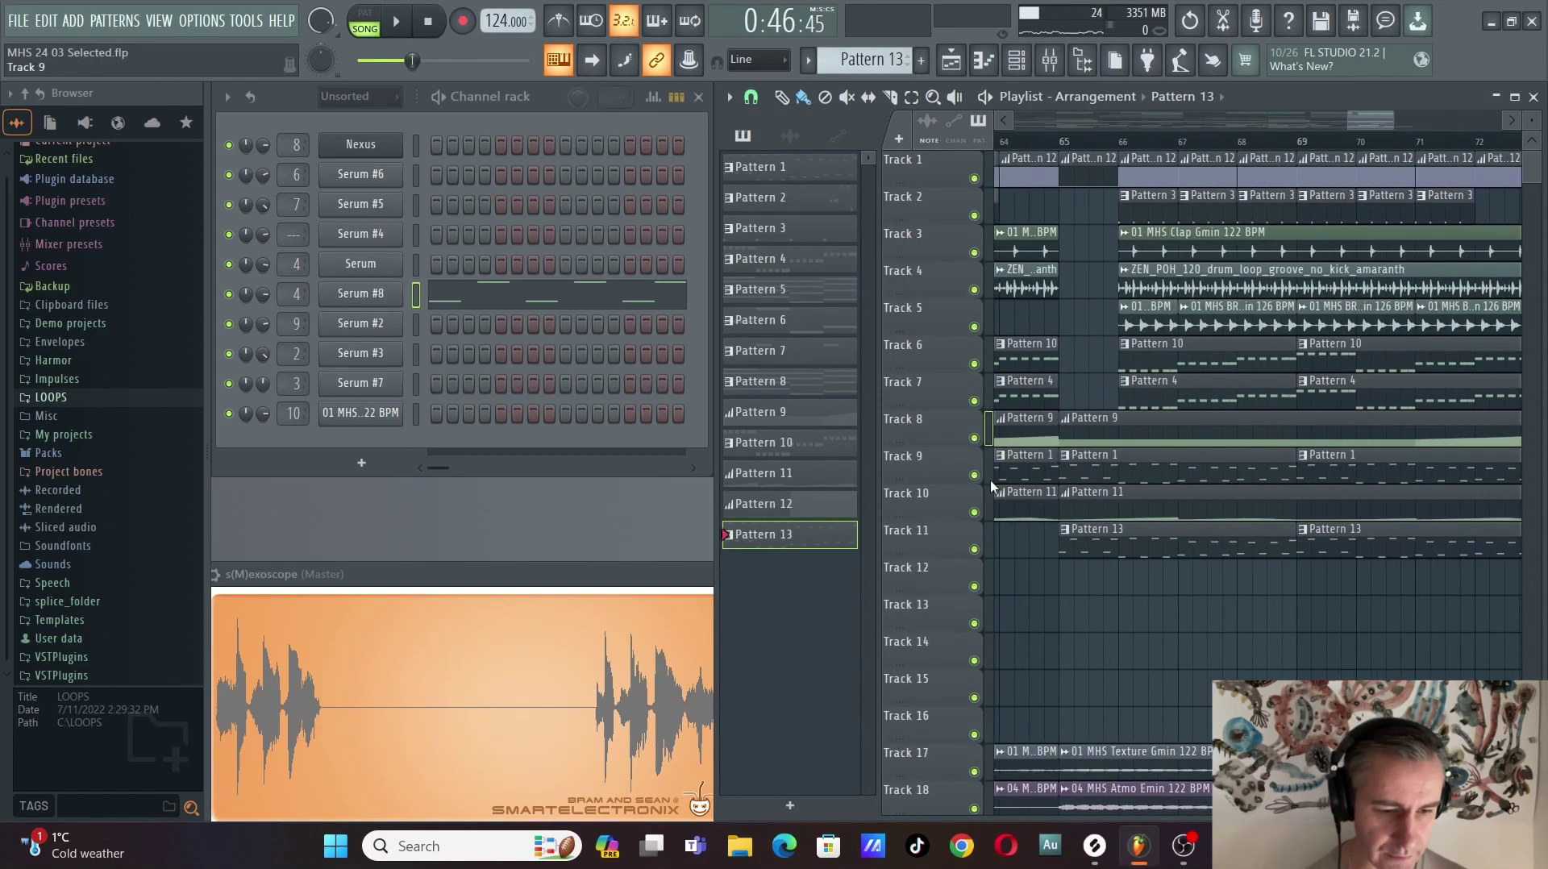
Solo Tracks 8 to 11 together with Track 1, and set the playback position to bar 65.
right_click(976, 475)
click(974, 513)
click(974, 550)
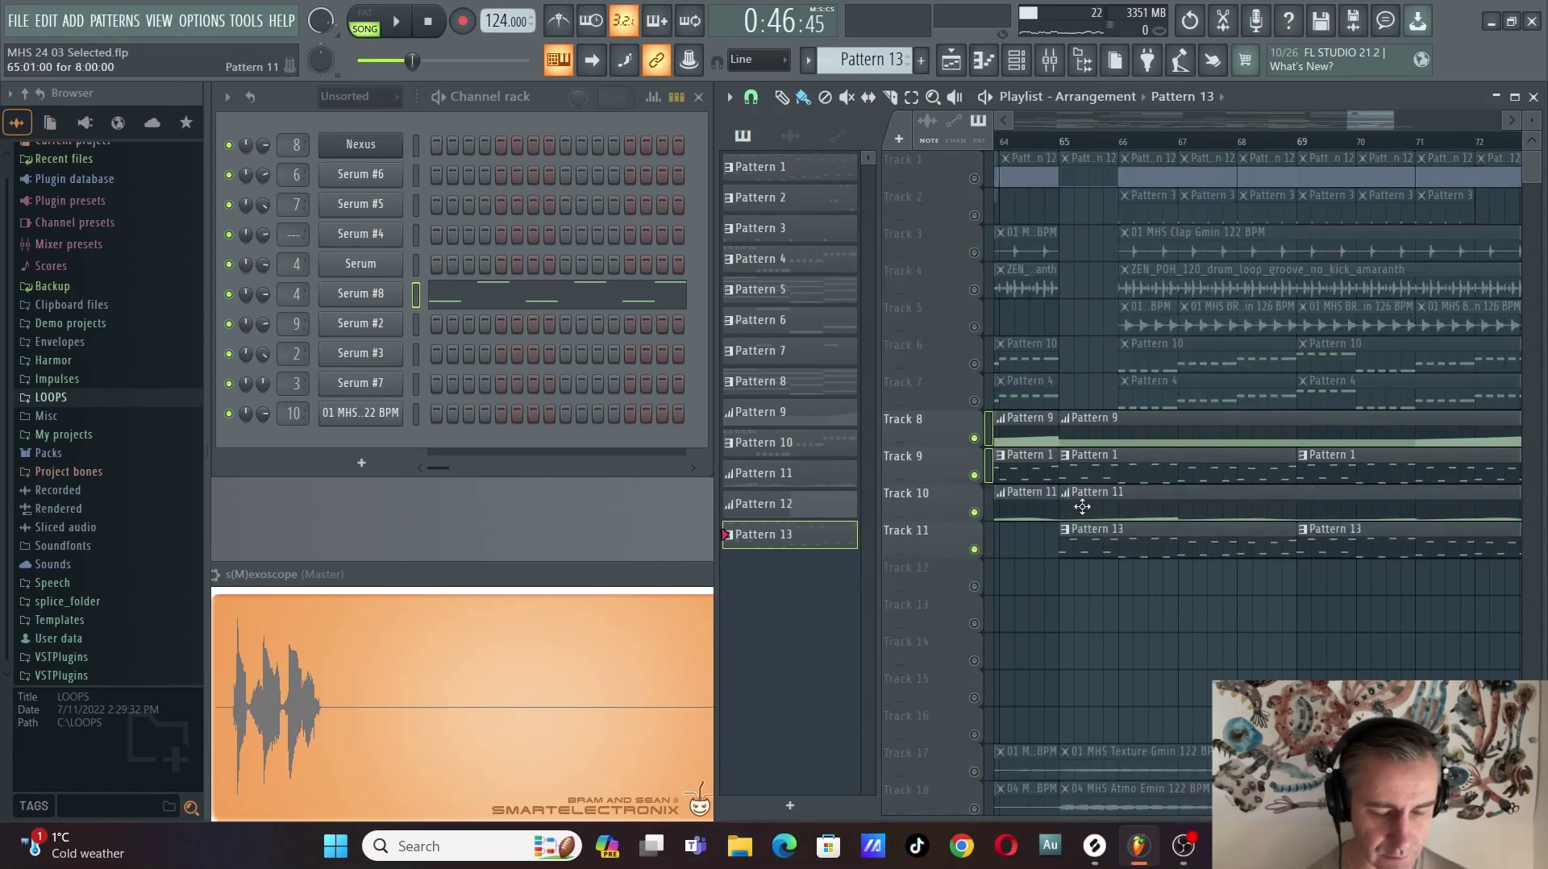
scroll(1100, 526, up, 3)
scroll(1100, 525, down, 2)
click(974, 178)
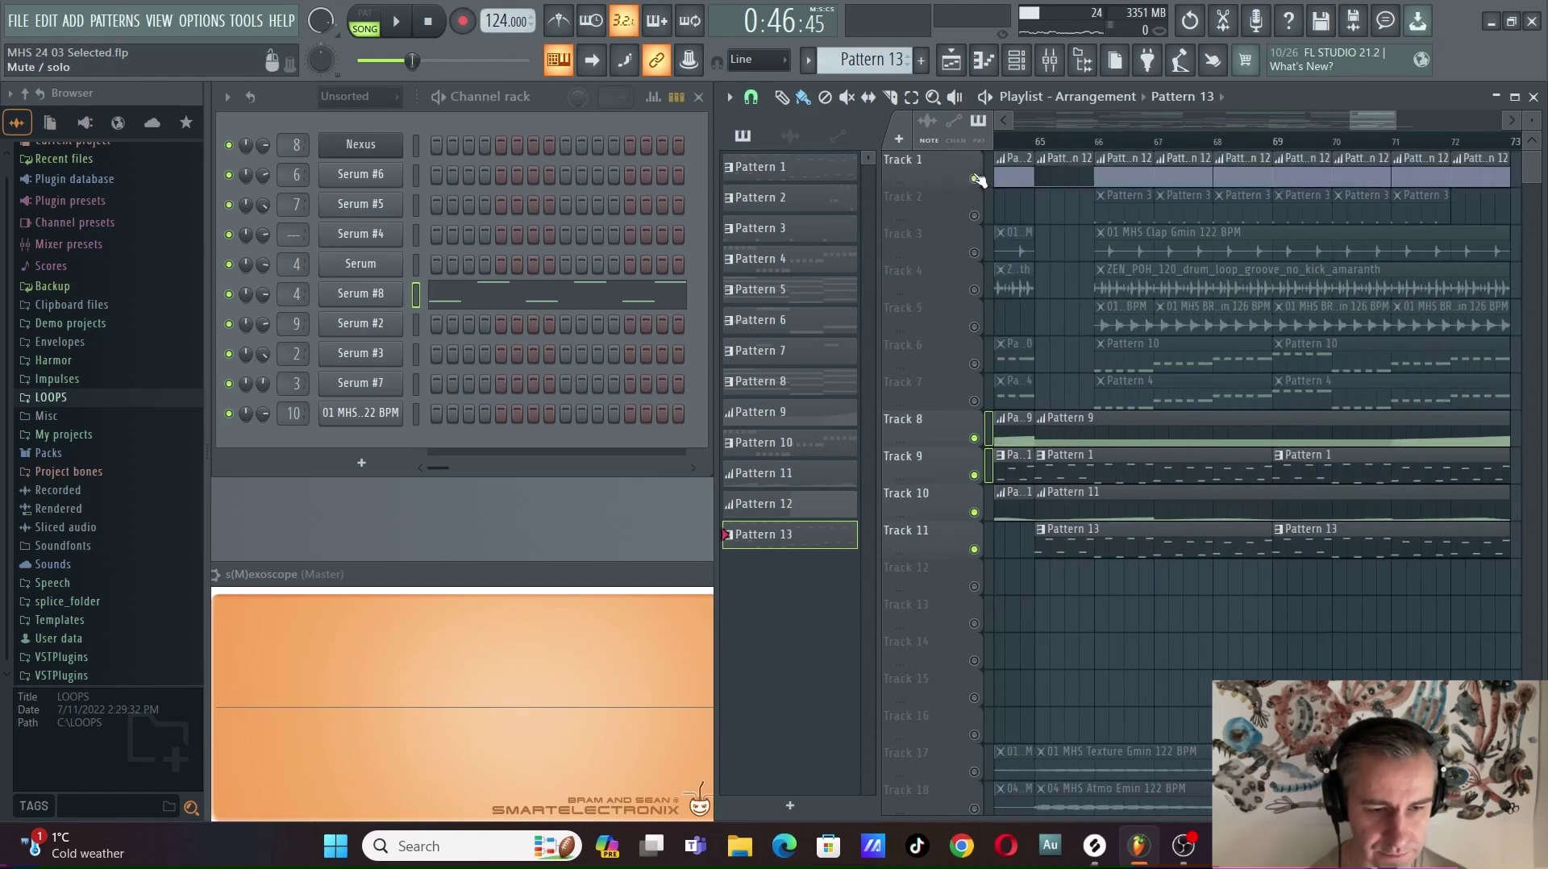
click(1042, 150)
Listen to Tracks 1 and 8 to 11 from bar 65 into bar 66, and stop playback.
scroll(1080, 536, down, 2)
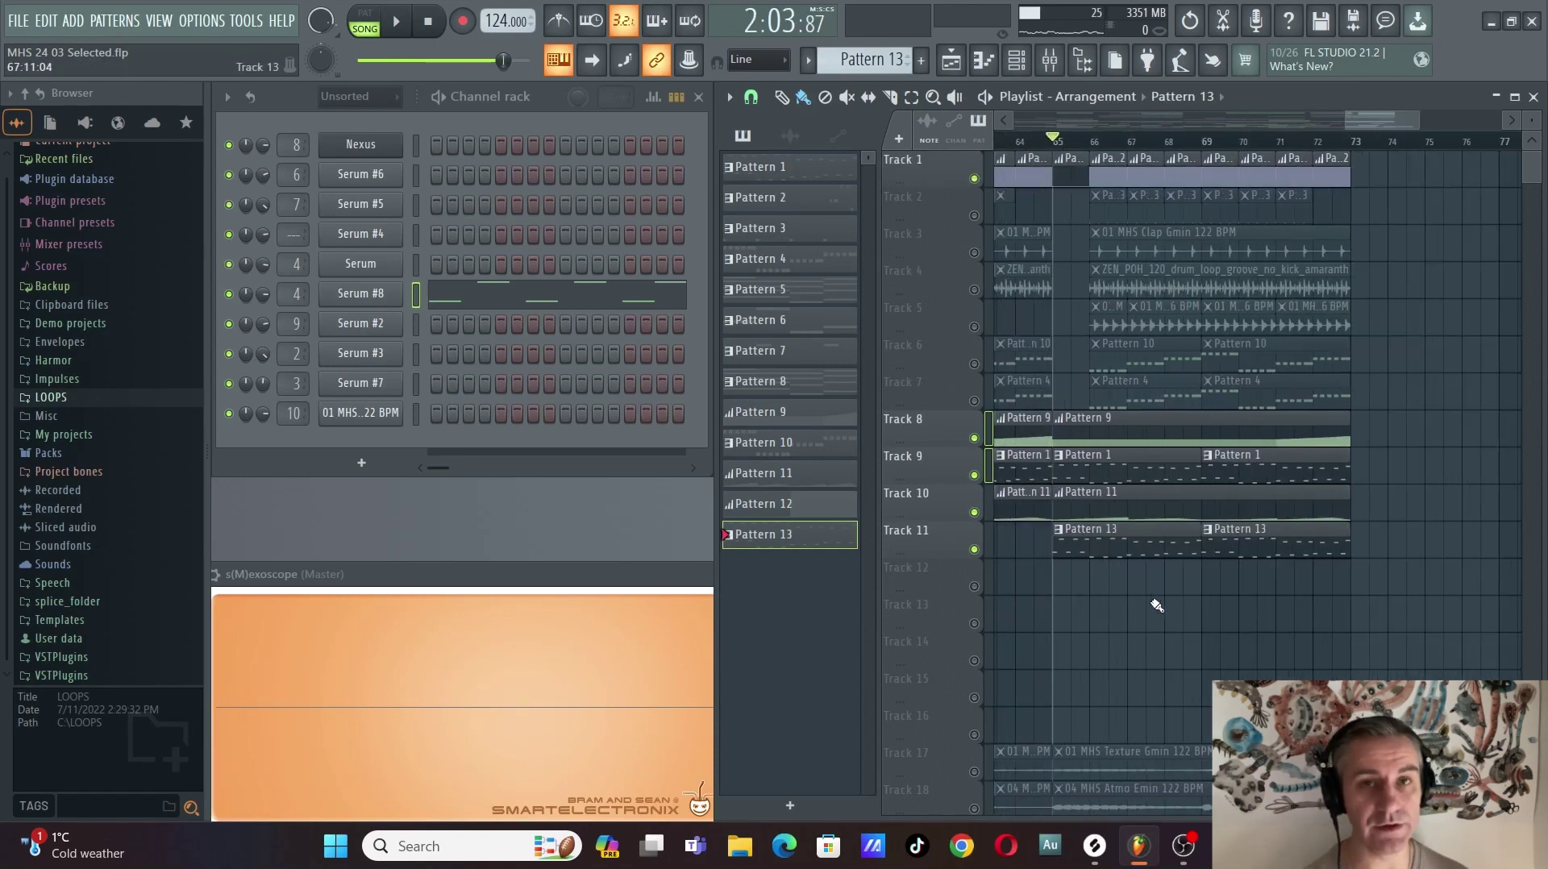
scroll(1113, 590, up, 2)
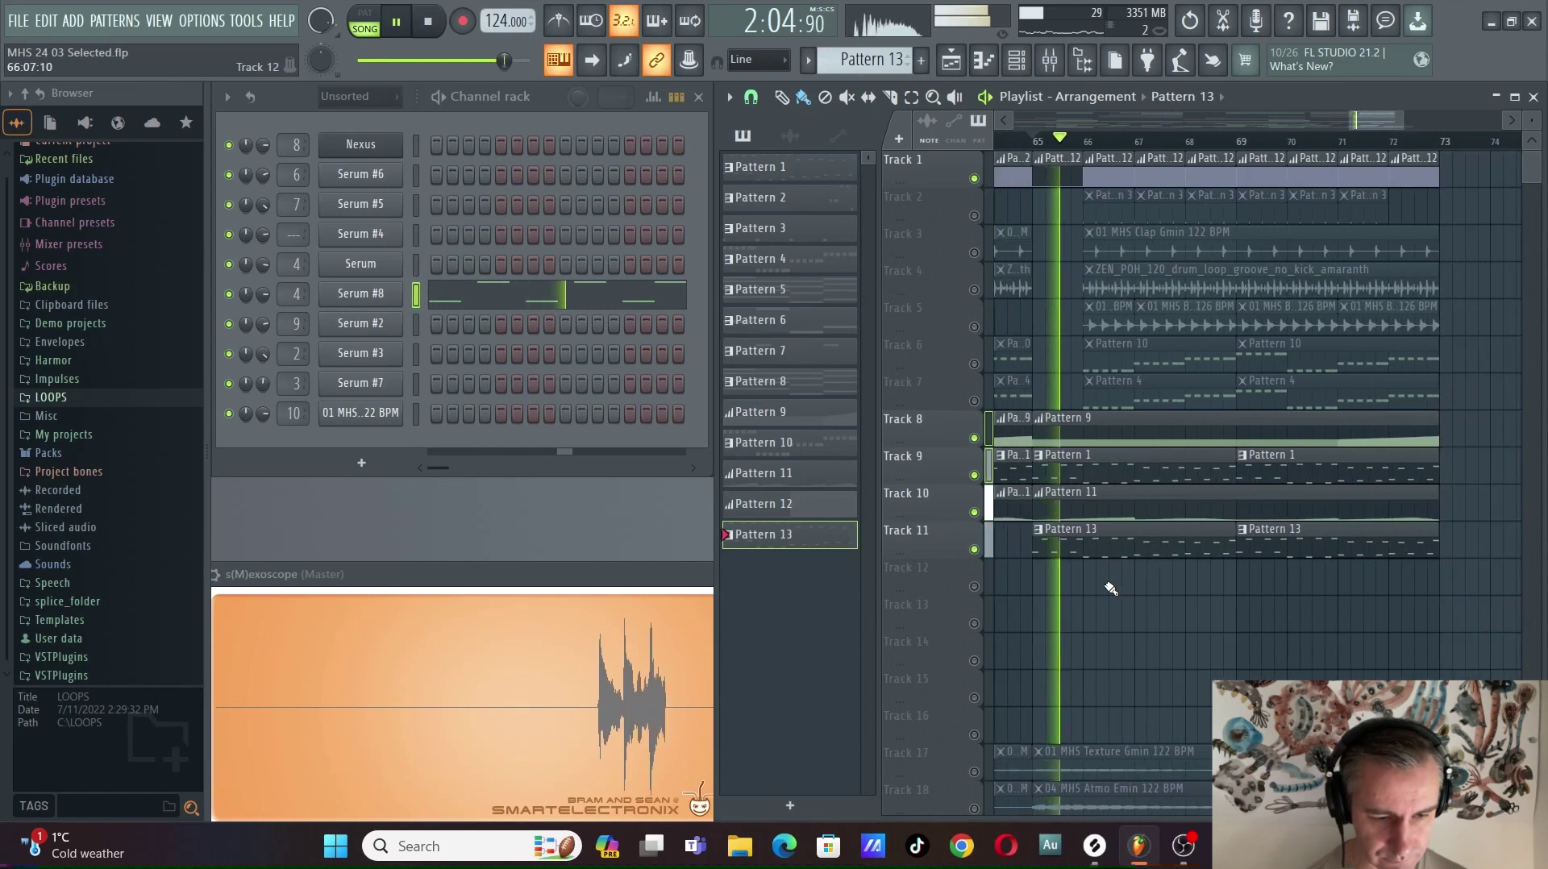
scroll(1213, 573, down, 6)
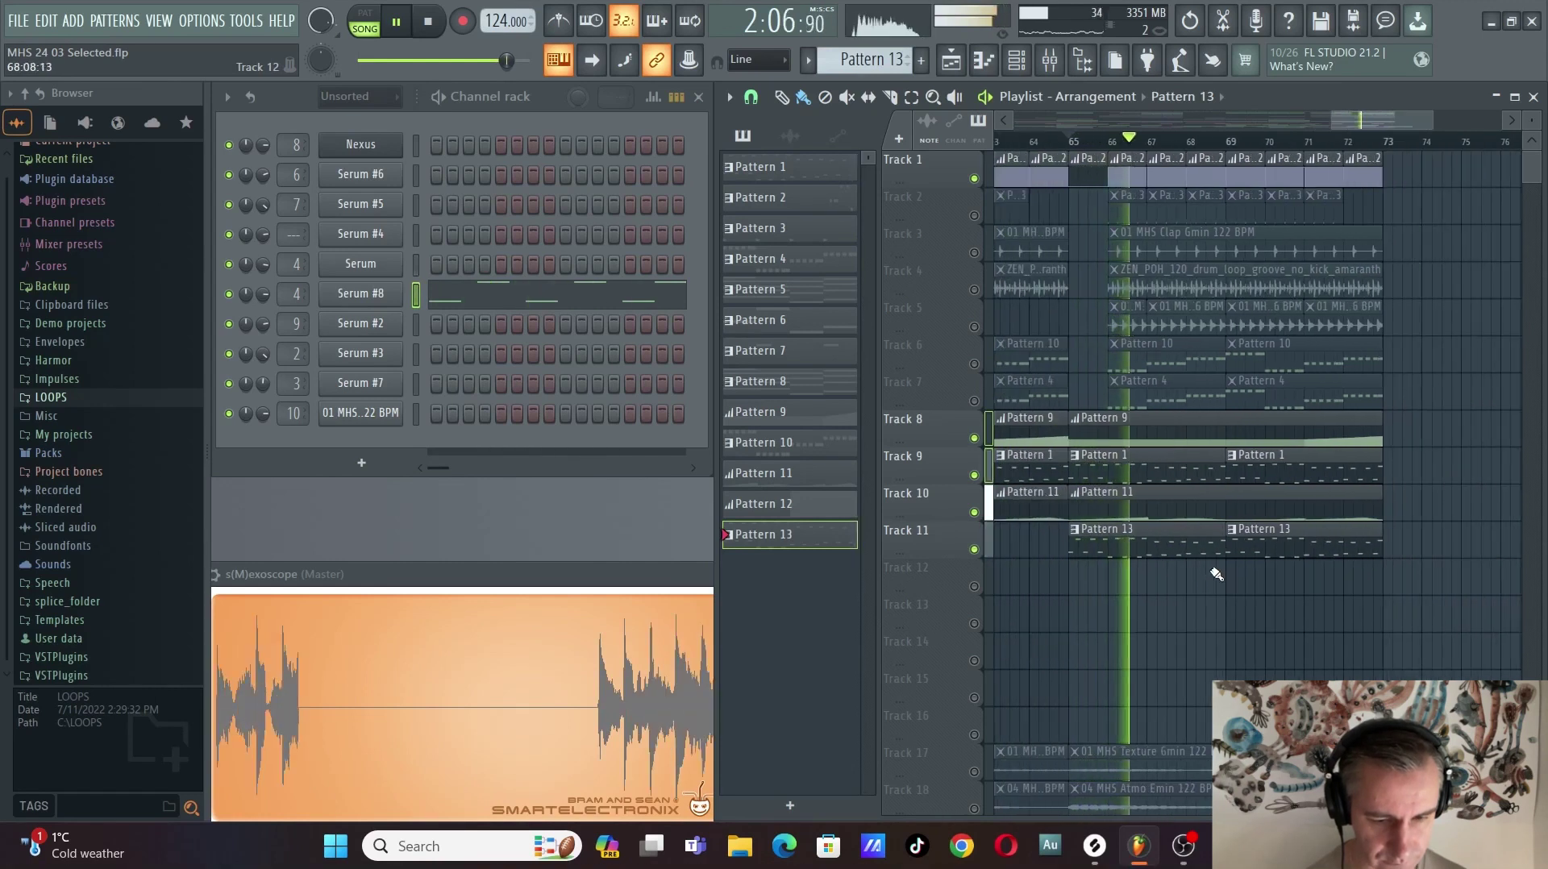
key(space)
Solo Track 12 and play its Pattern 2 clip from bar 8.
scroll(1175, 587, up, 6)
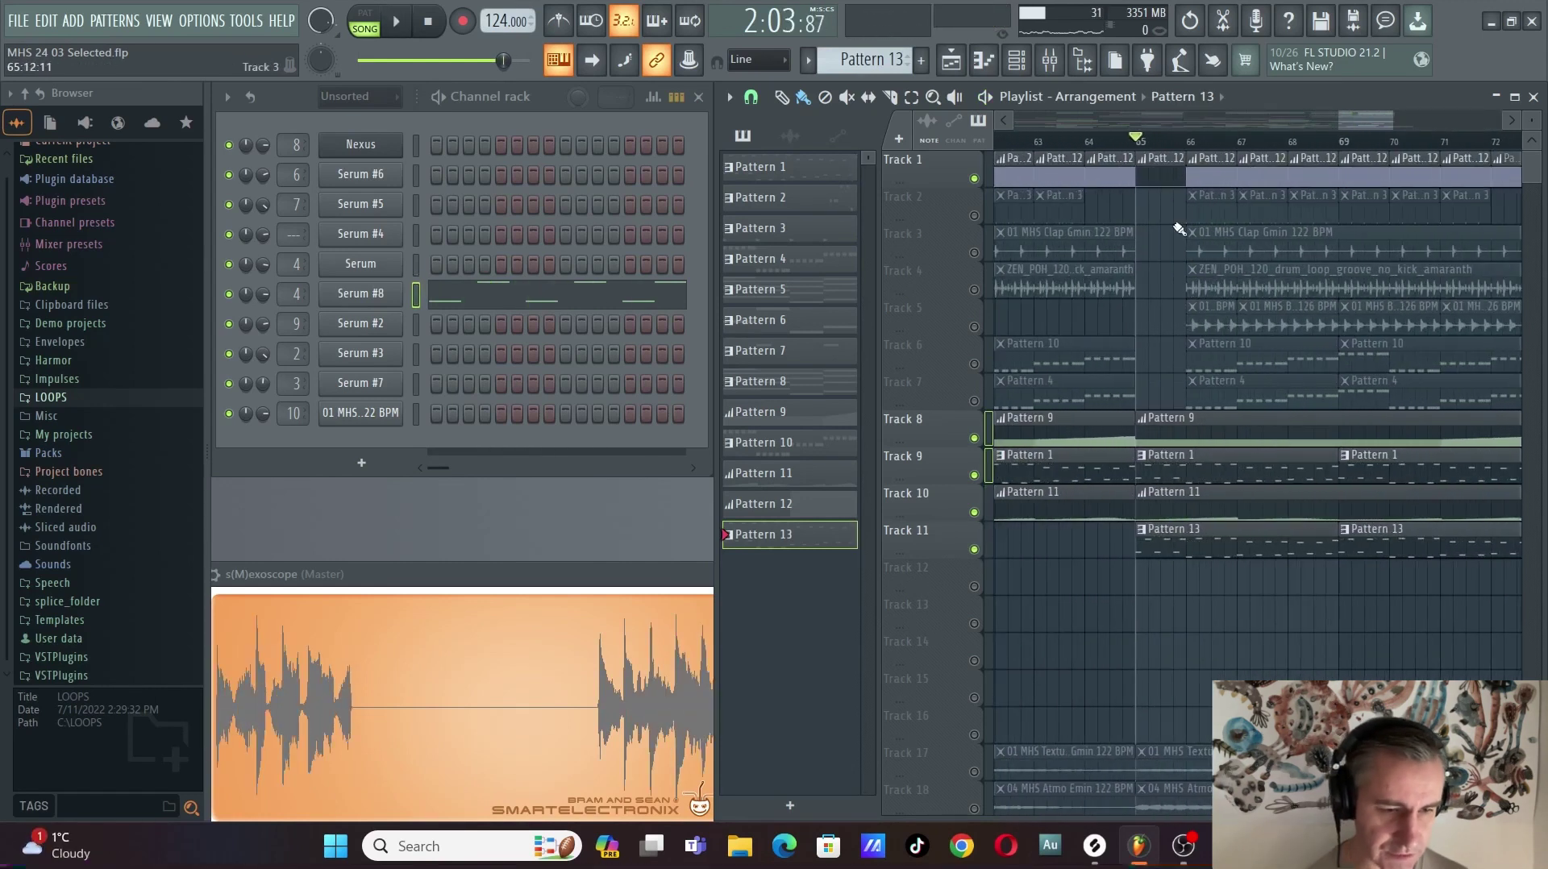
scroll(1200, 162, up, 2)
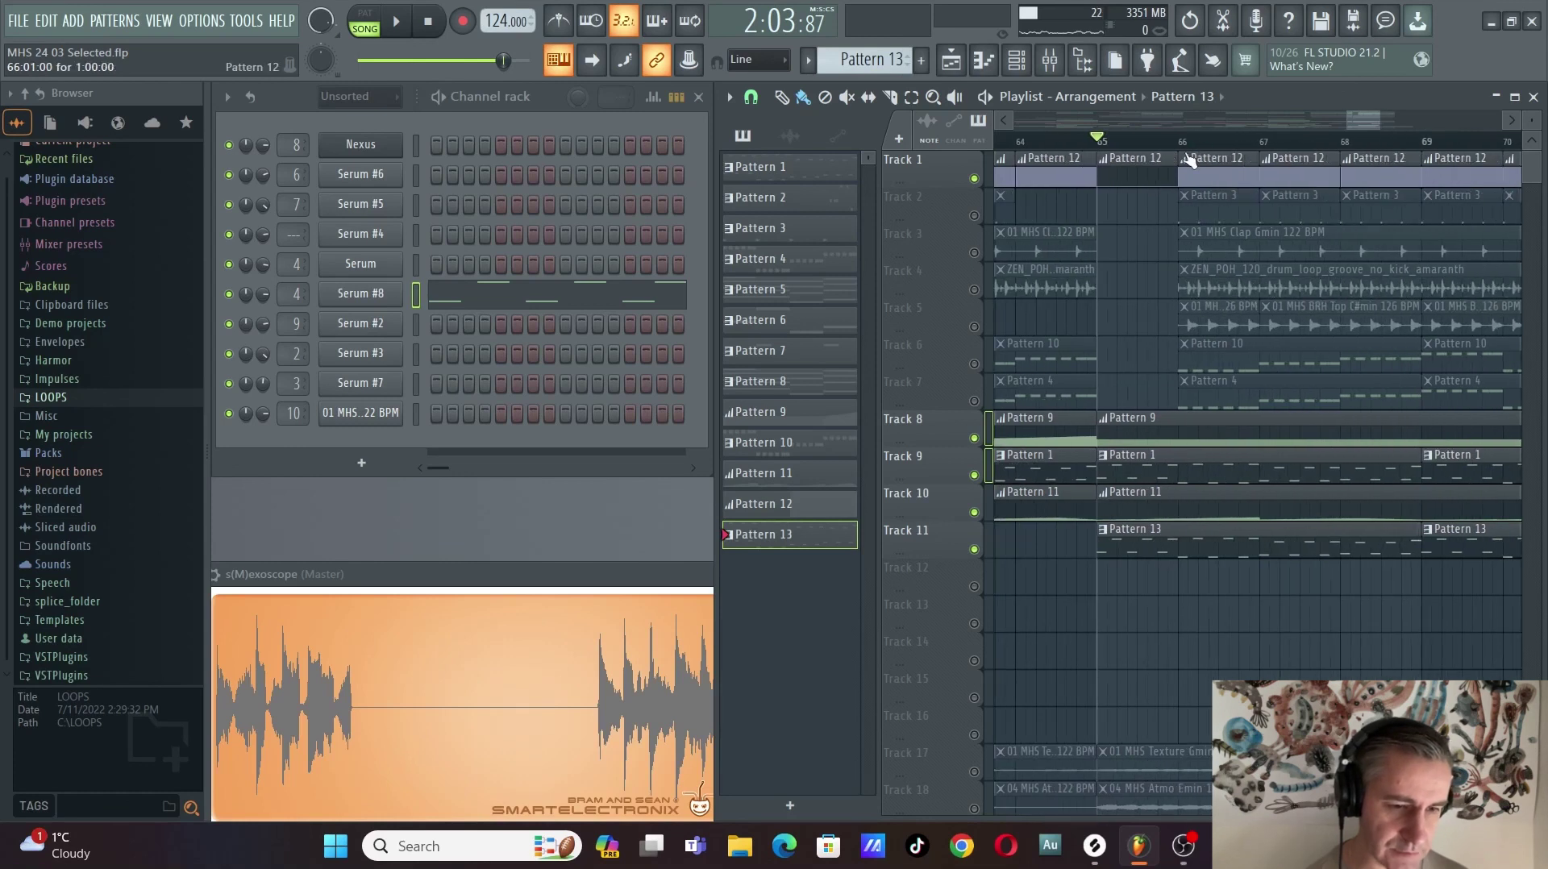
scroll(1190, 142, down, 5)
scroll(1331, 570, down, 4)
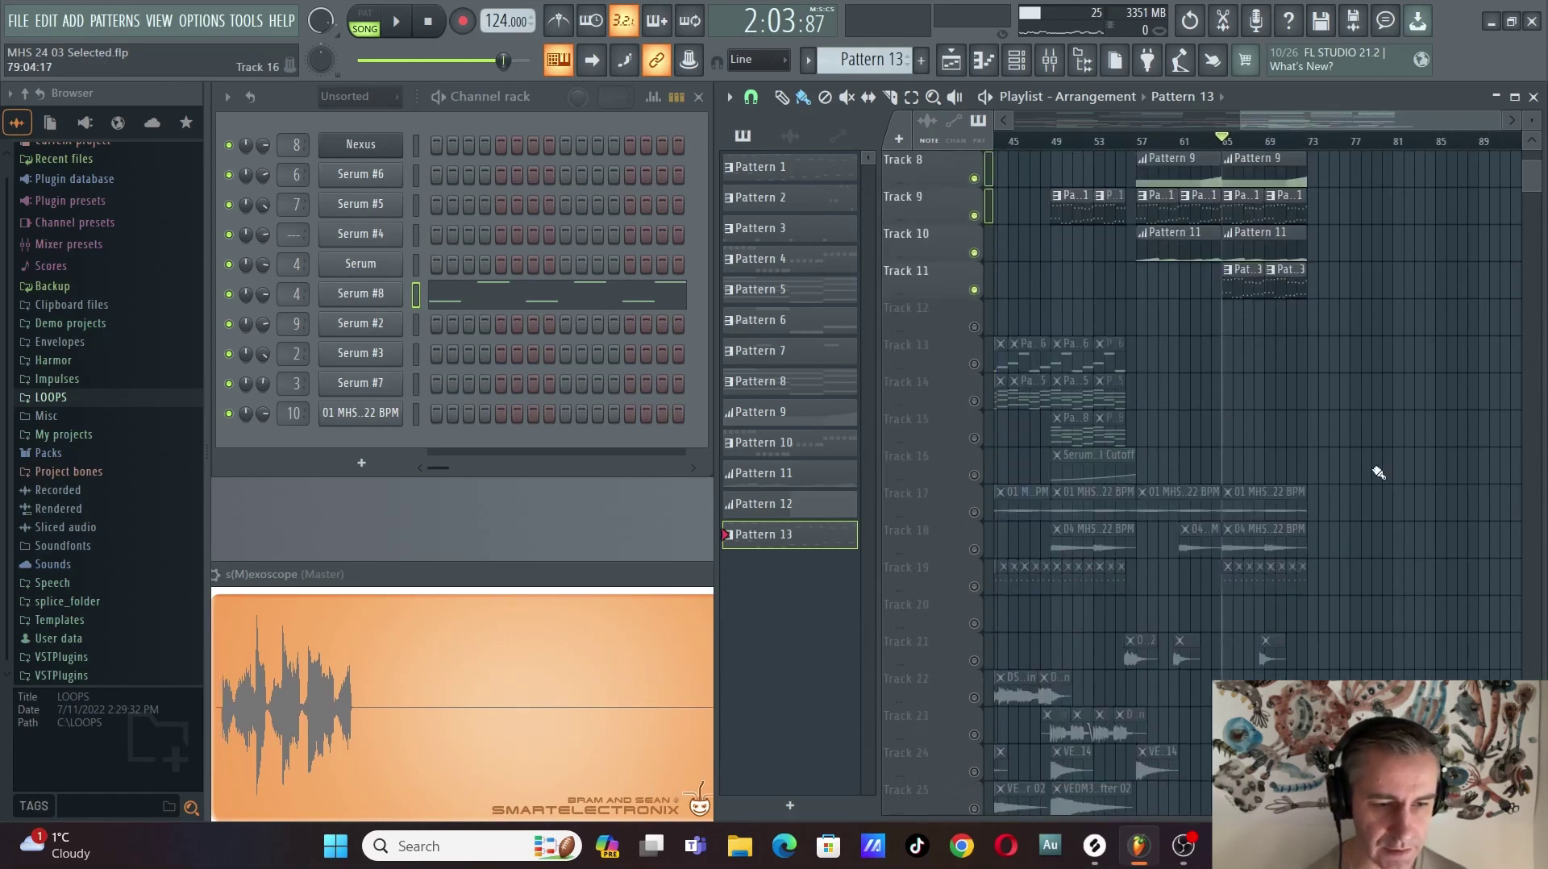
right_click(974, 326)
scroll(1064, 318, up, 5)
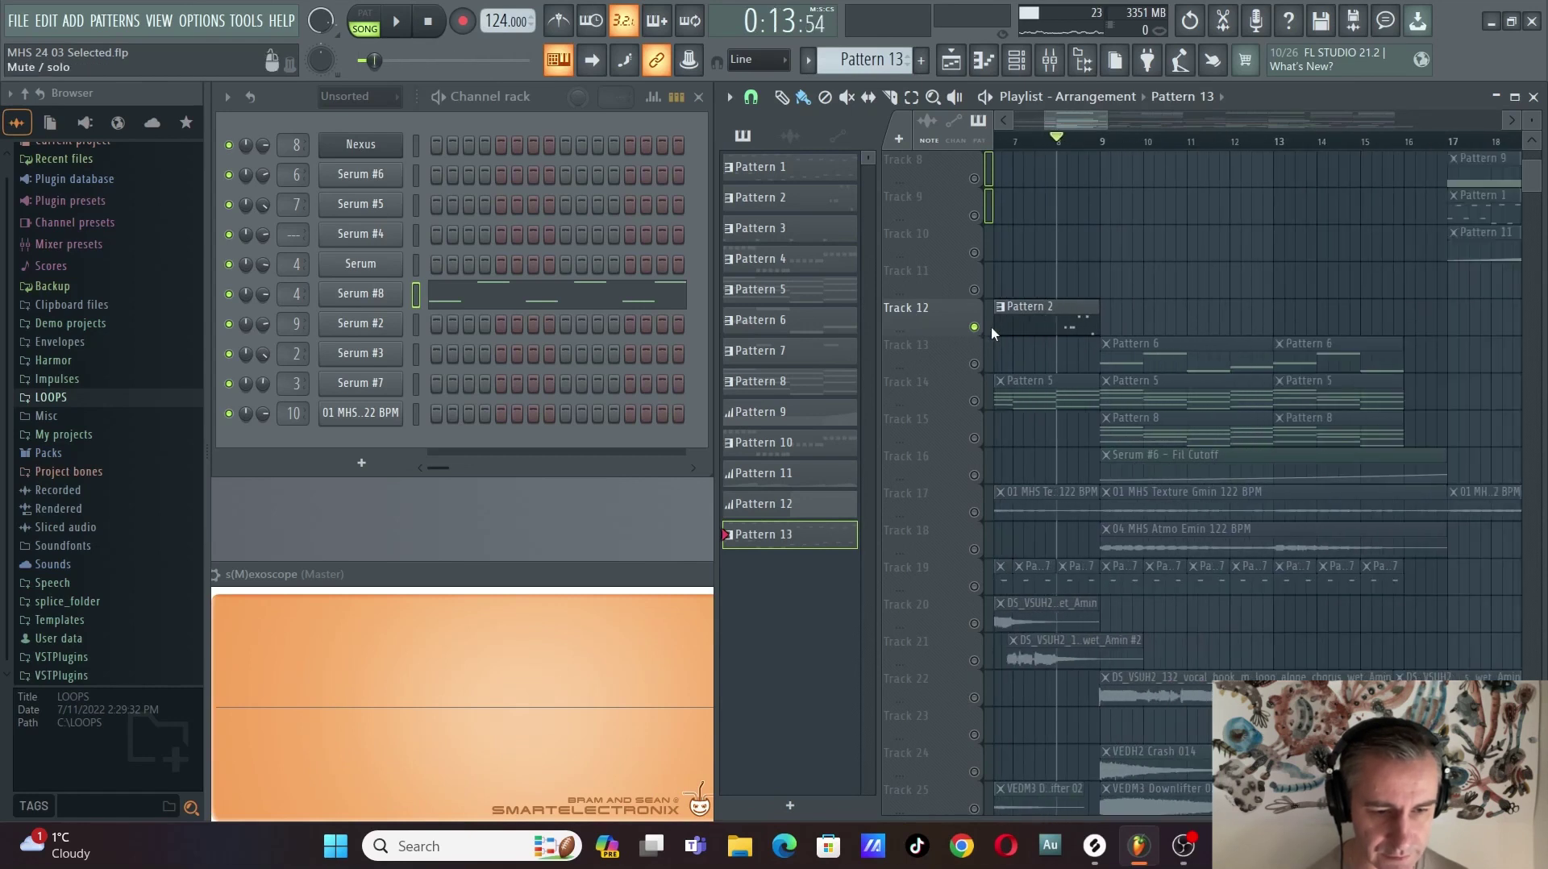
scroll(1084, 334, up, 2)
key(space)
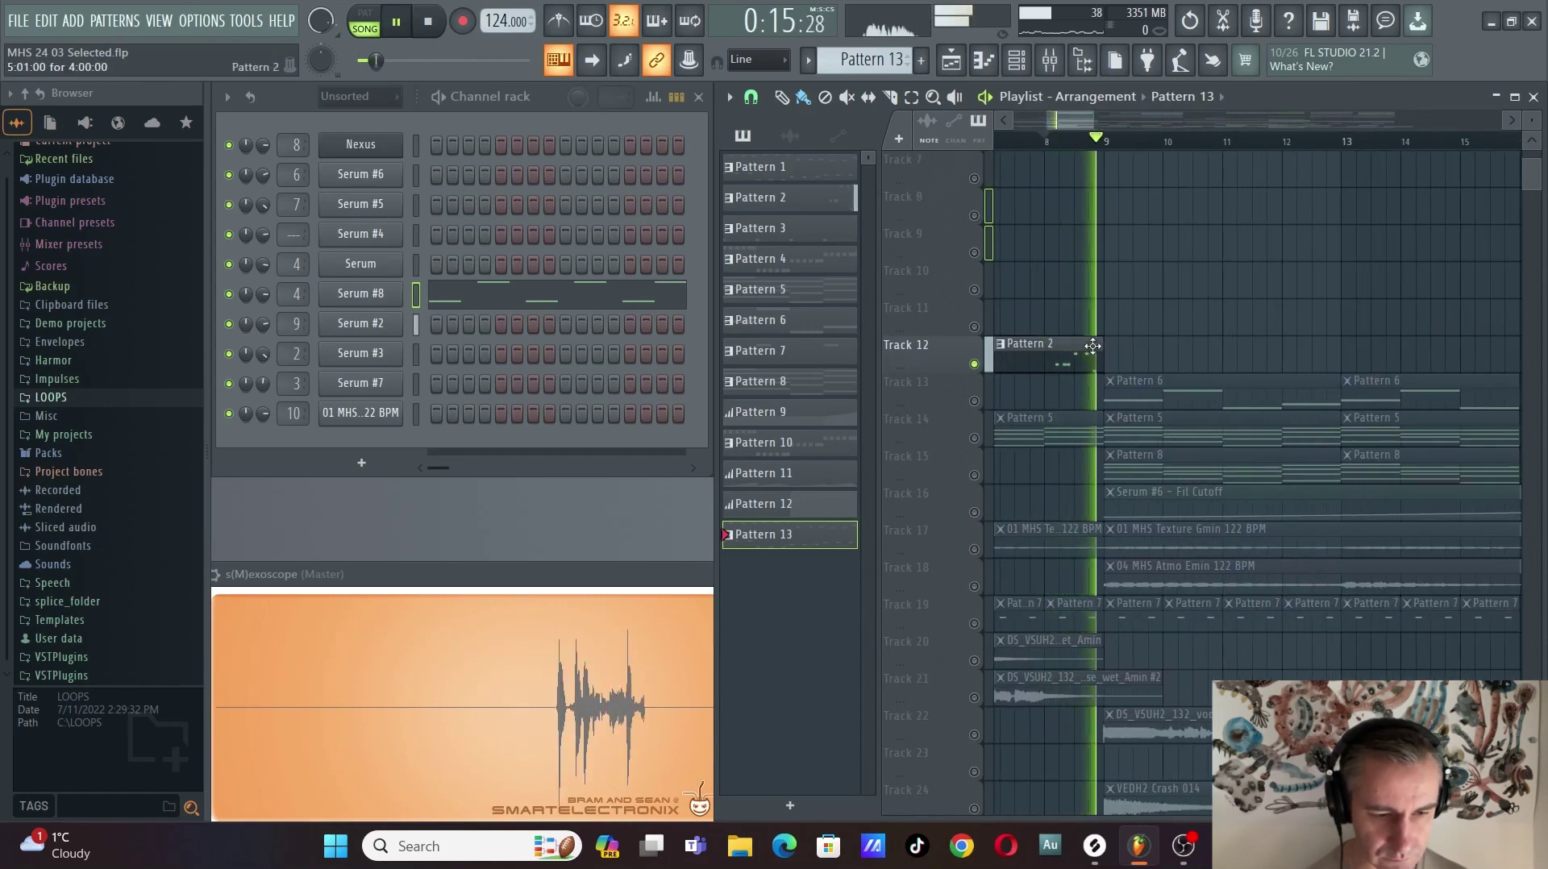
Open Pattern 2 in the Serum #2 Piano roll, examine its notes during playback, and return to the Playlist with playback stopped.
double_click(1093, 346)
scroll(709, 314, up, 3)
scroll(879, 427, up, 5)
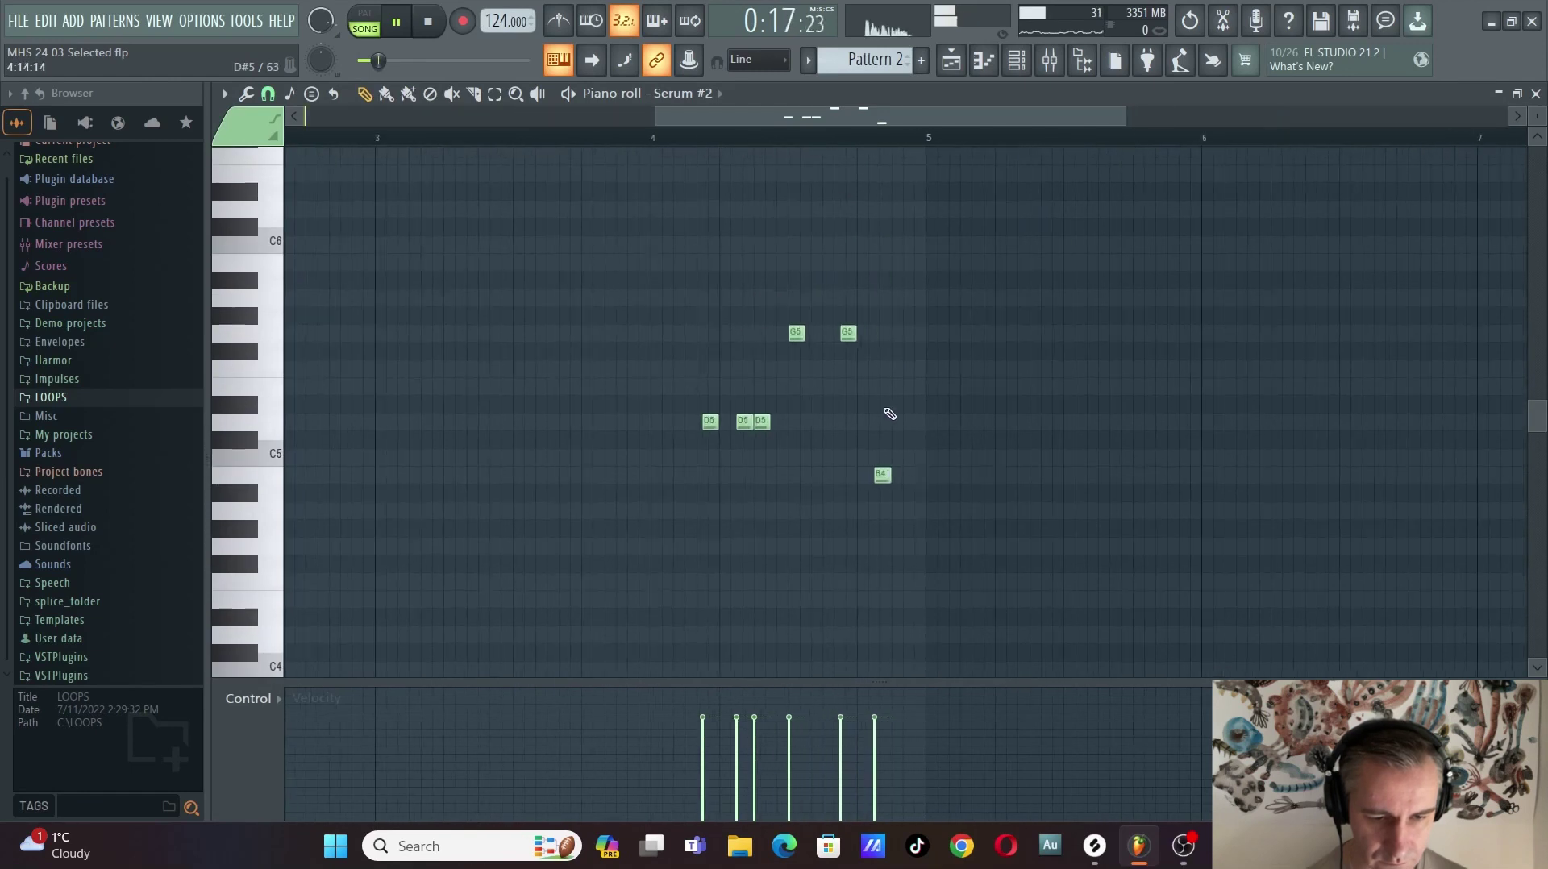
key(F7)
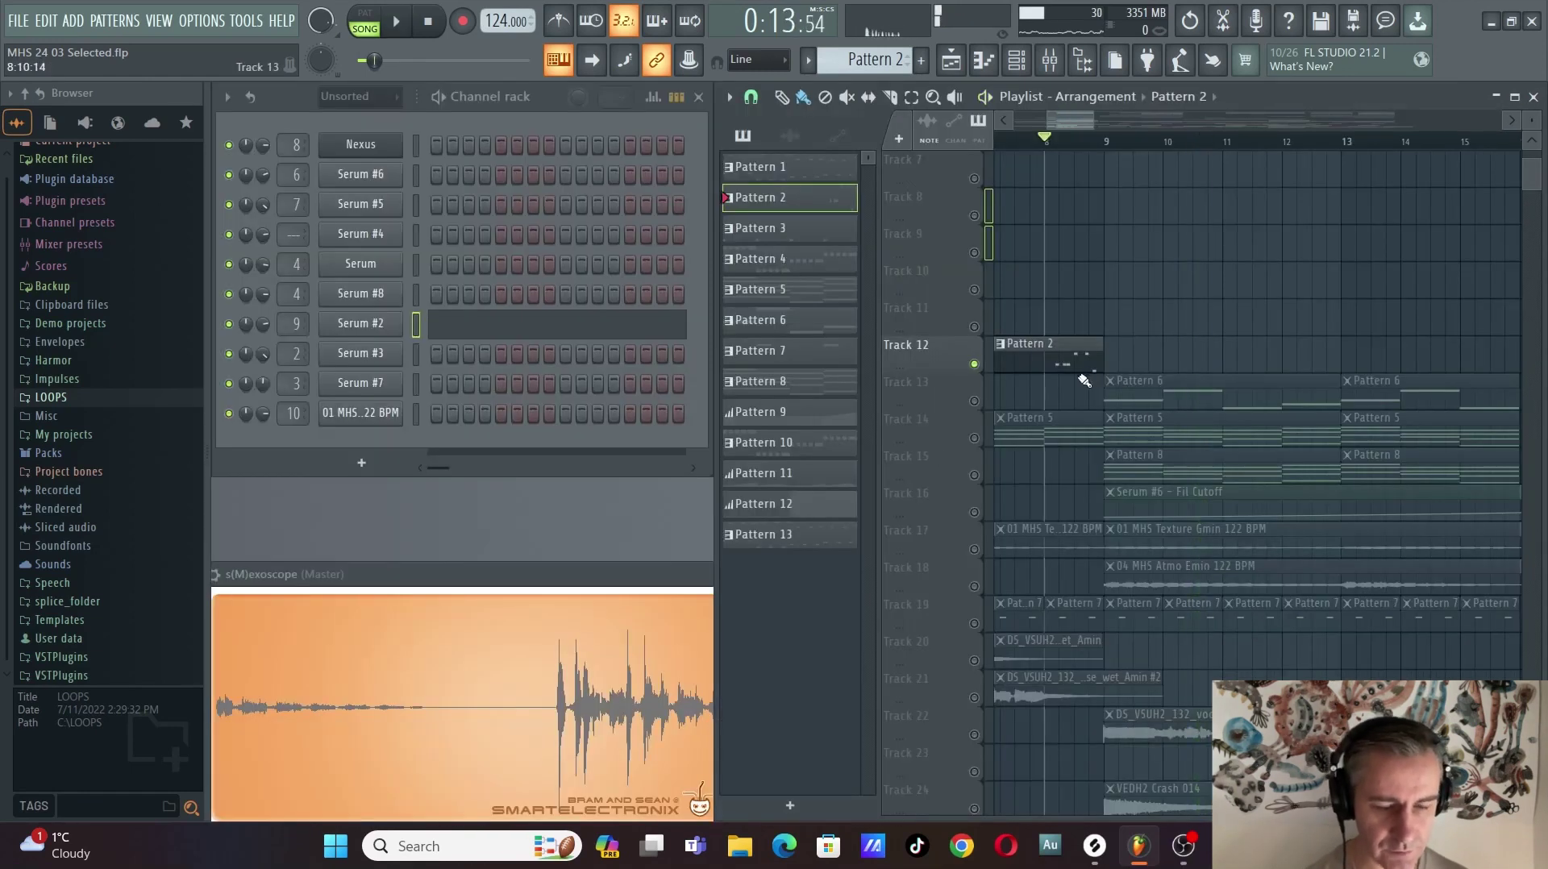
Solo Track 13 and play its Pattern 6 clips from bar 9.
scroll(1085, 380, down, 3)
click(980, 395)
scroll(1079, 323, down, 1)
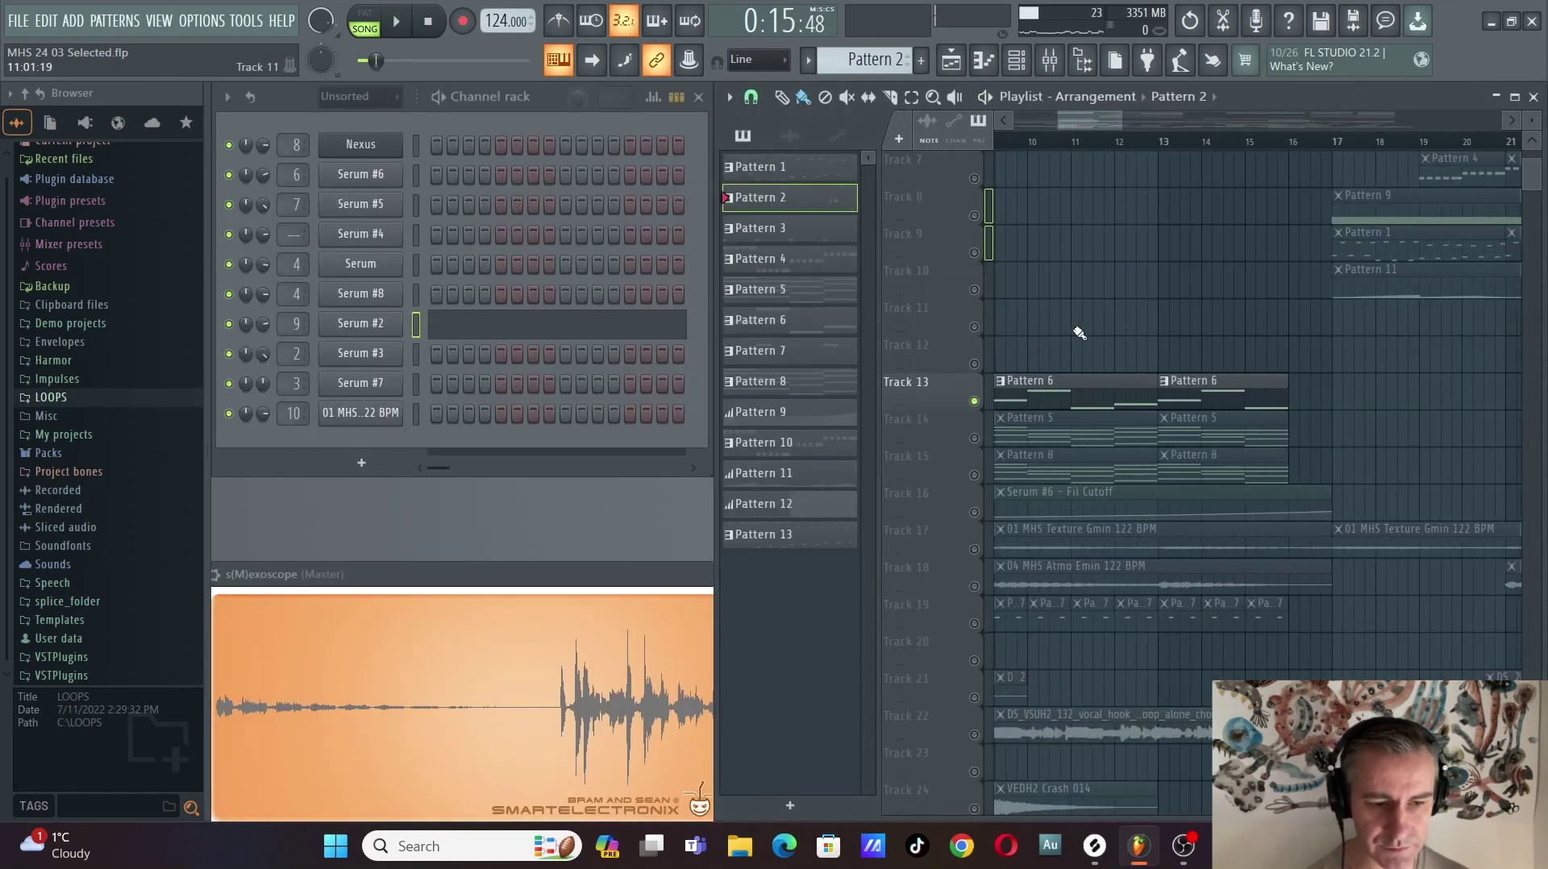
key(space)
Open Pattern 6 in the Serum #4 Piano roll, examine its notes during playback, and return to the Playlist.
click(1055, 395)
click(548, 245)
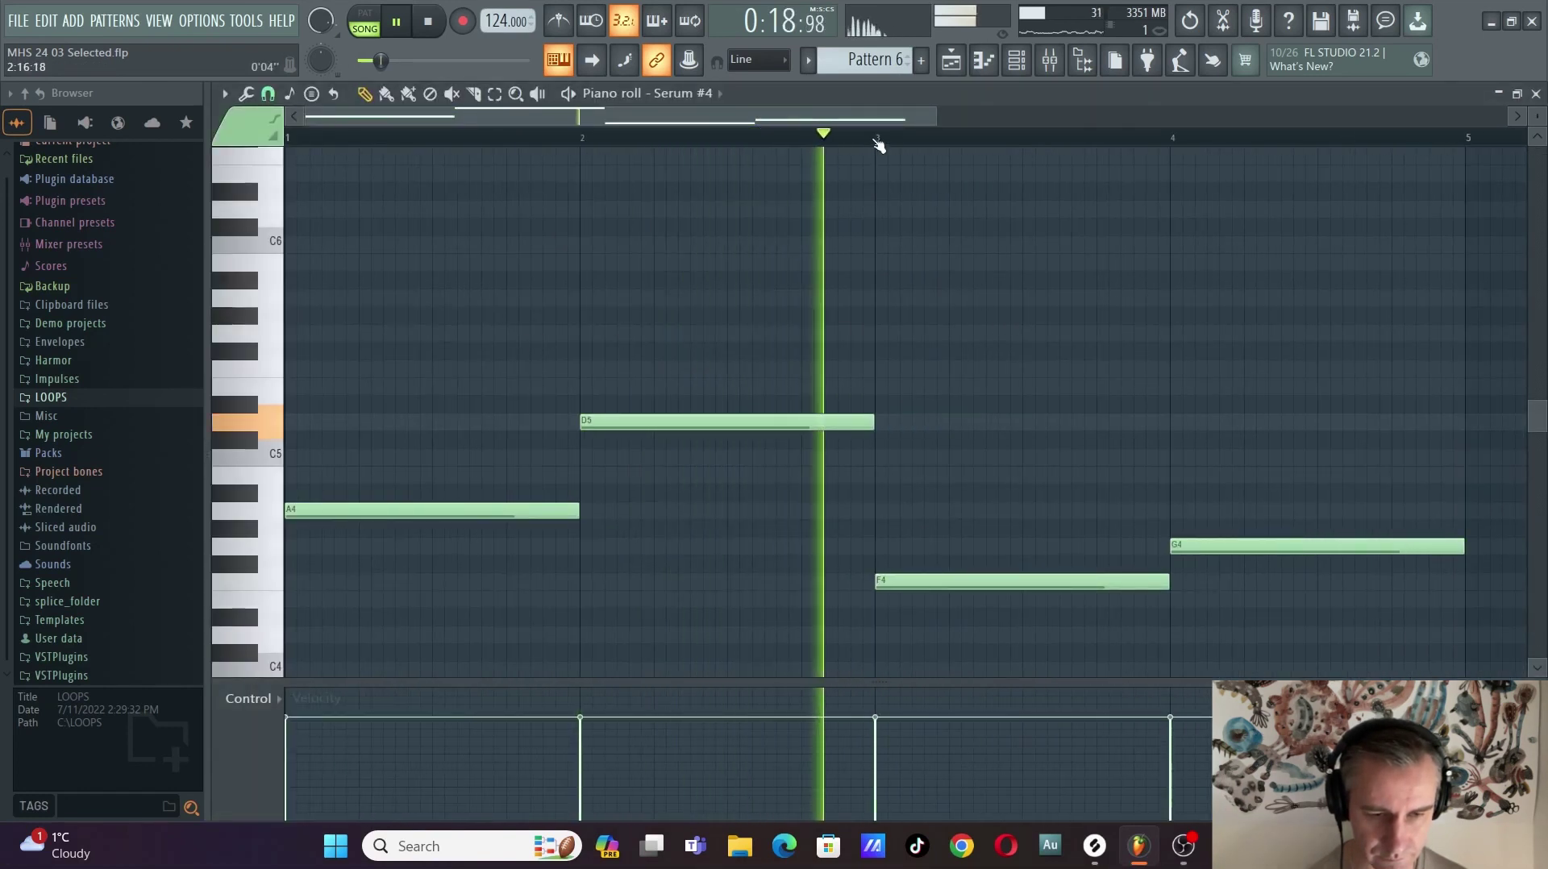
key(F7)
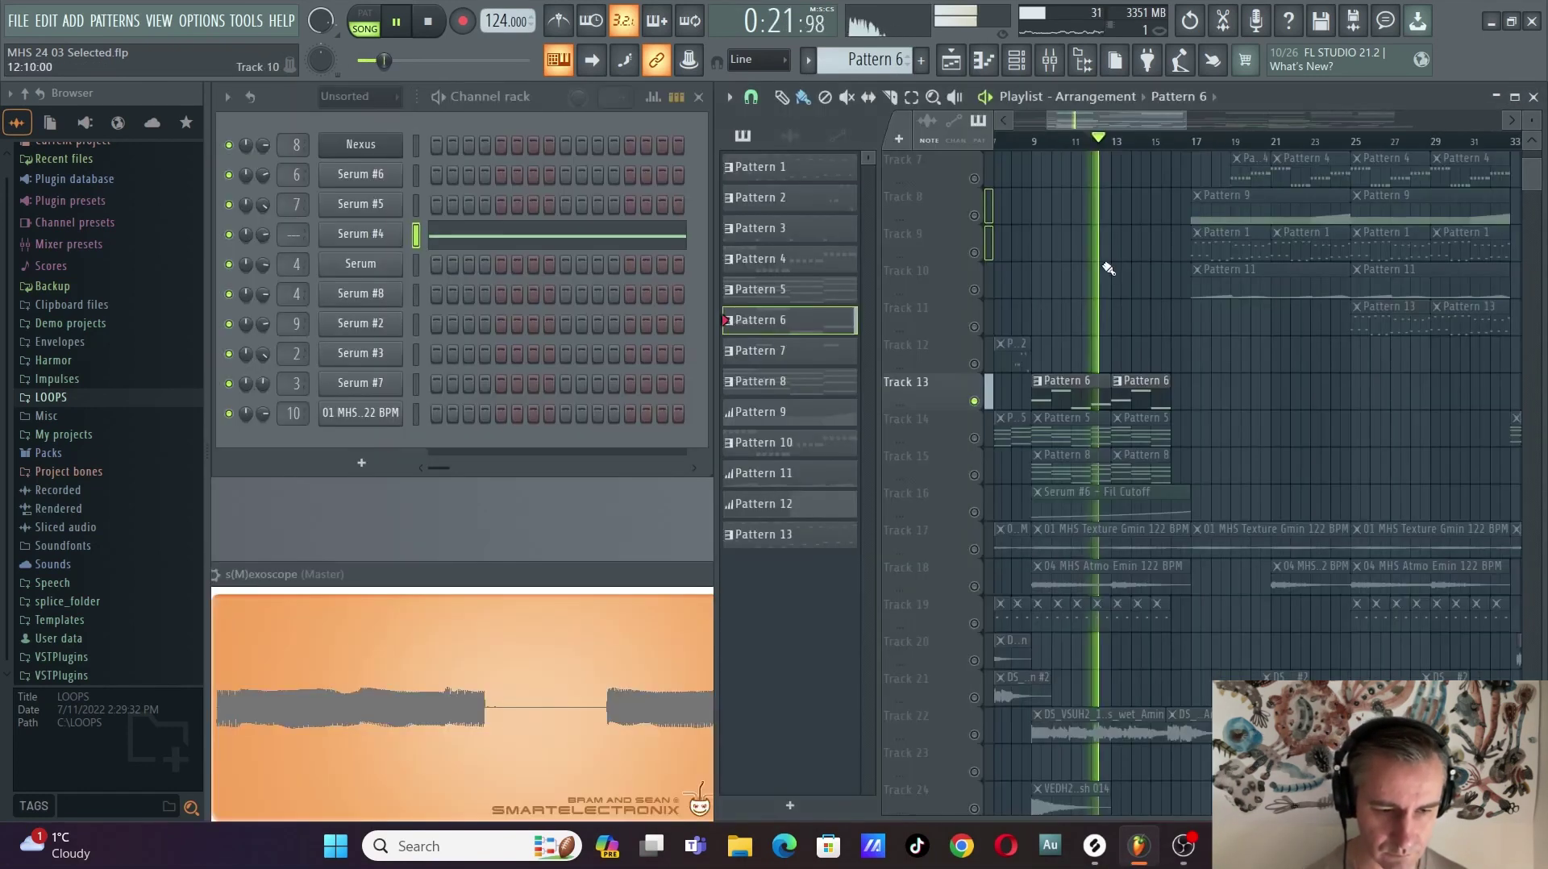
Solo Track 14, examine Pattern 5 in the Nexus Piano roll while it plays from bar 9, and stop playback.
click(975, 440)
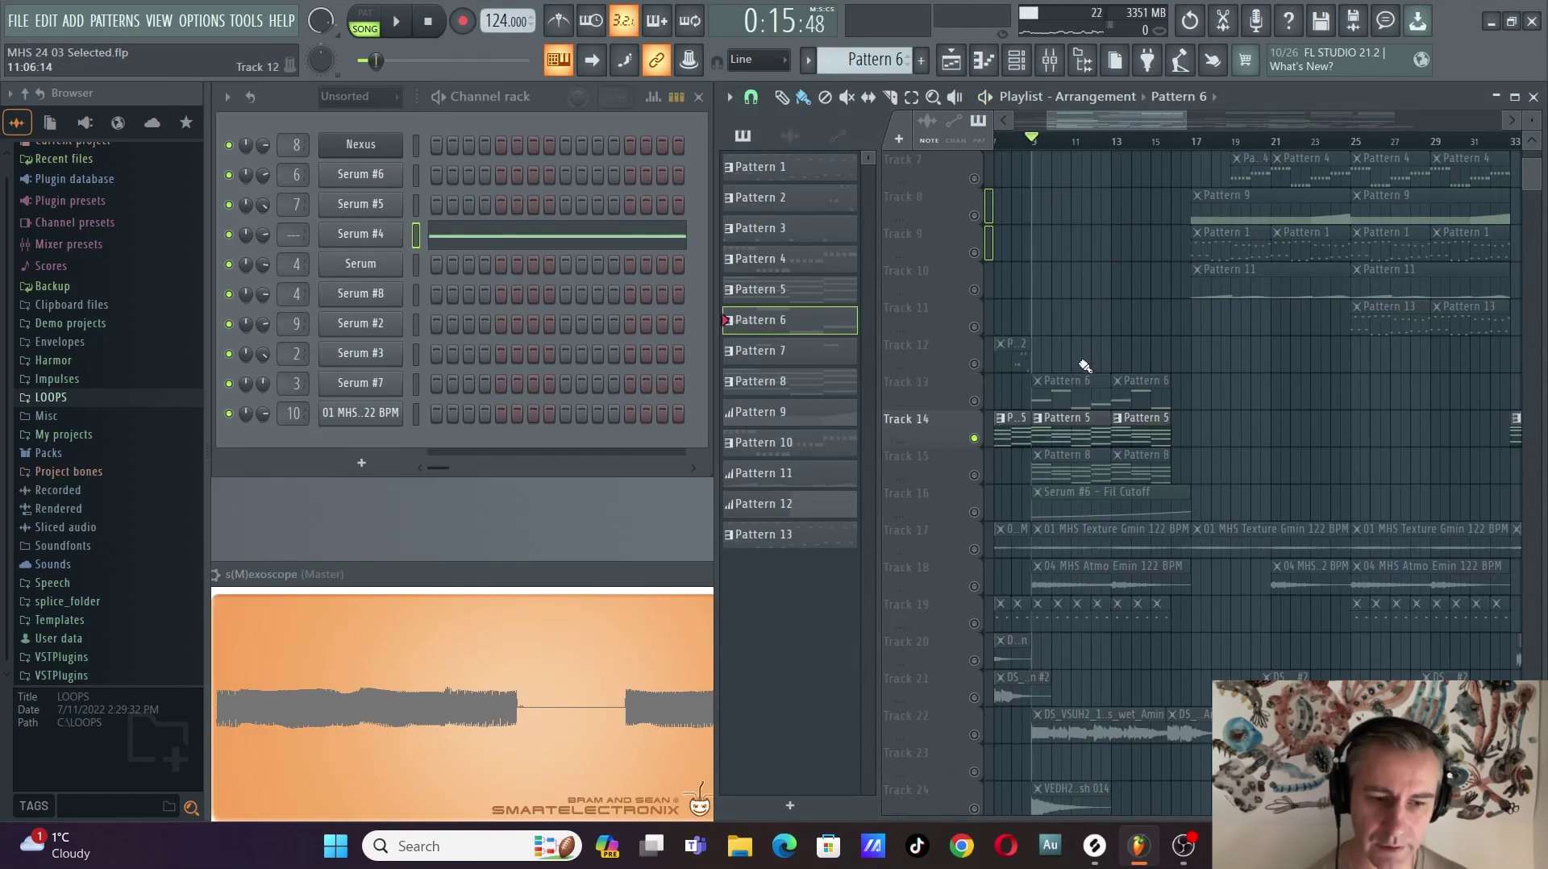
click(1077, 428)
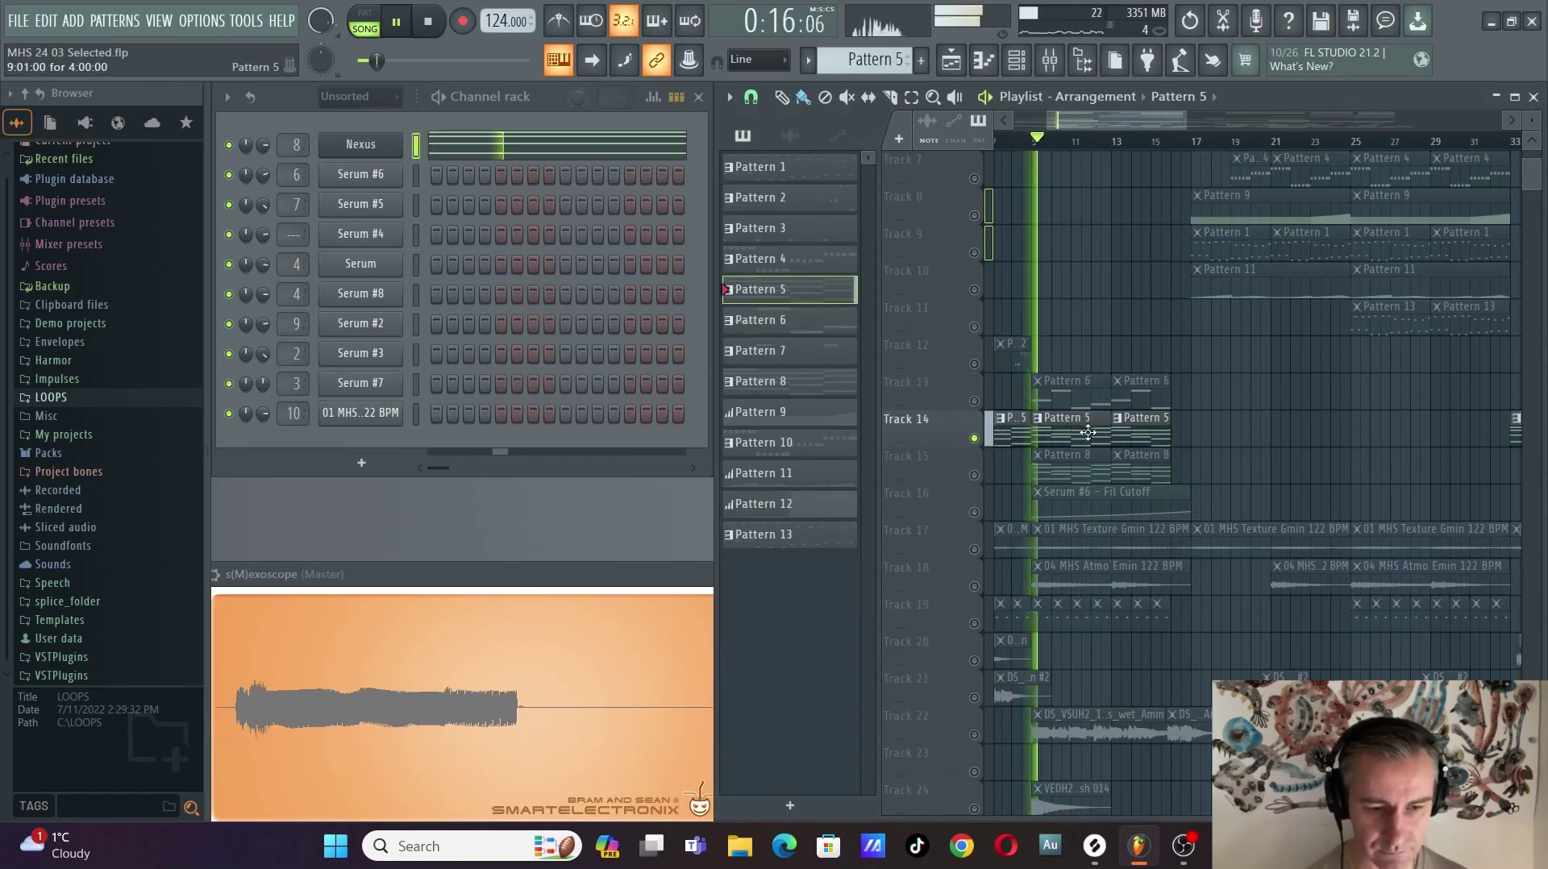
click(637, 145)
scroll(528, 259, down, 3)
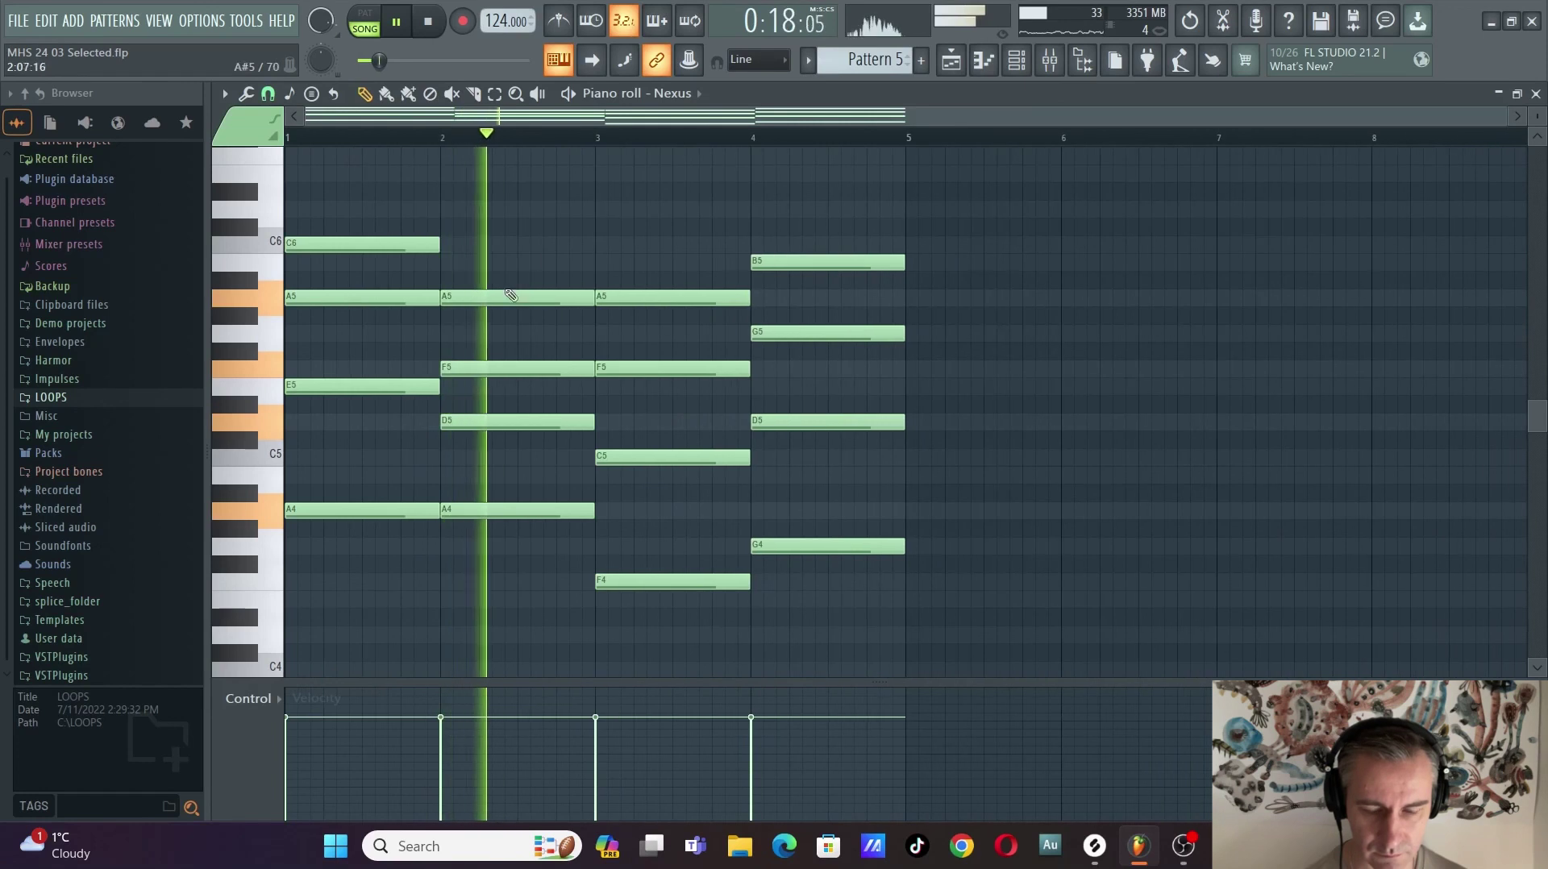
scroll(266, 466, up, 3)
scroll(258, 468, down, 1)
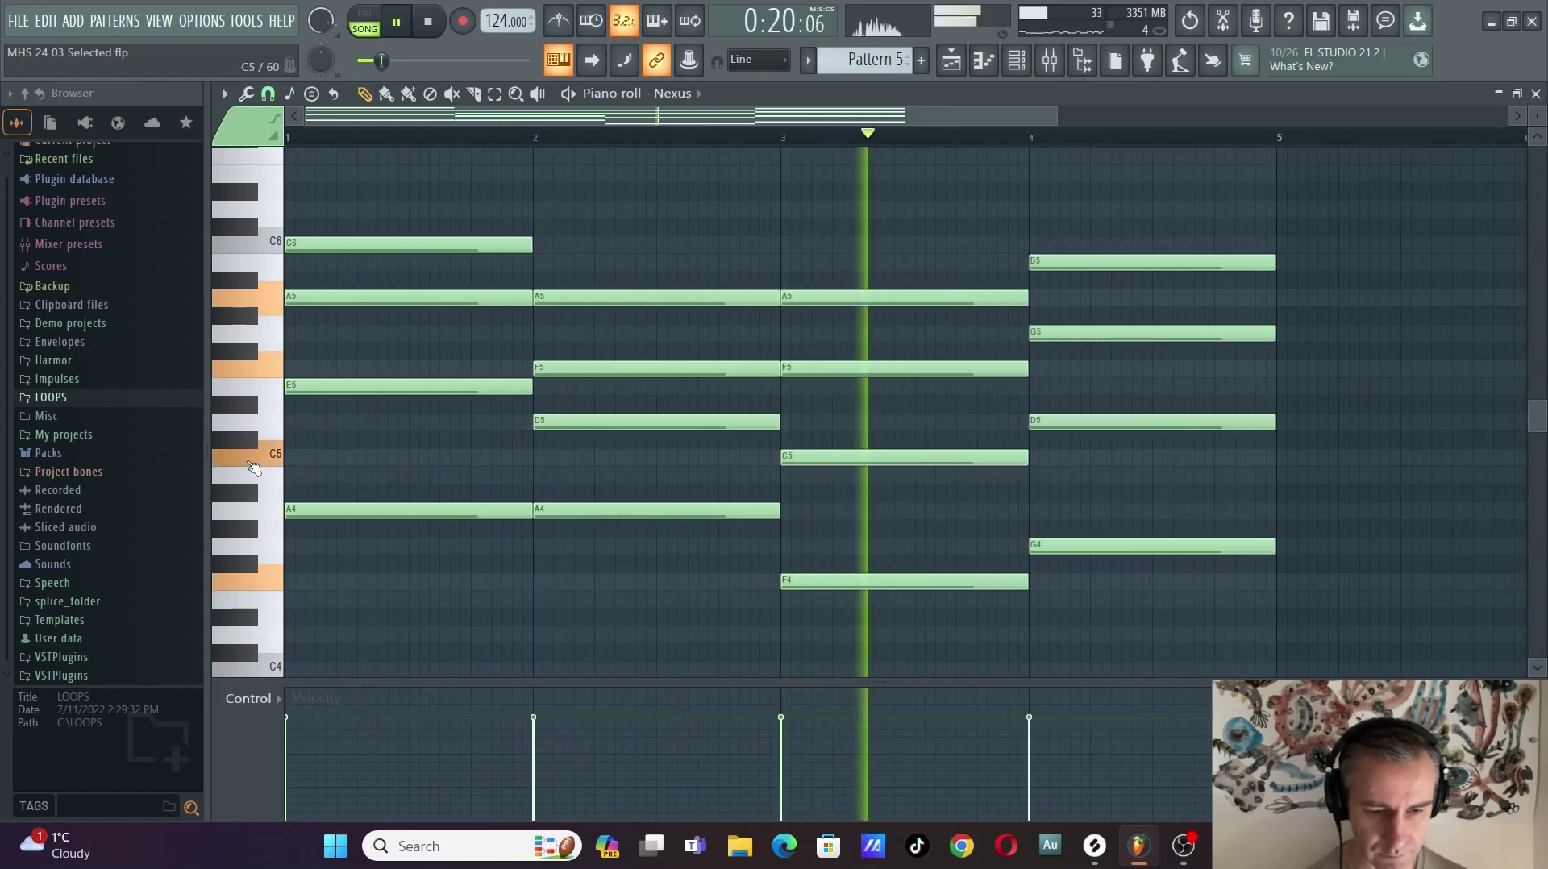
key(F7)
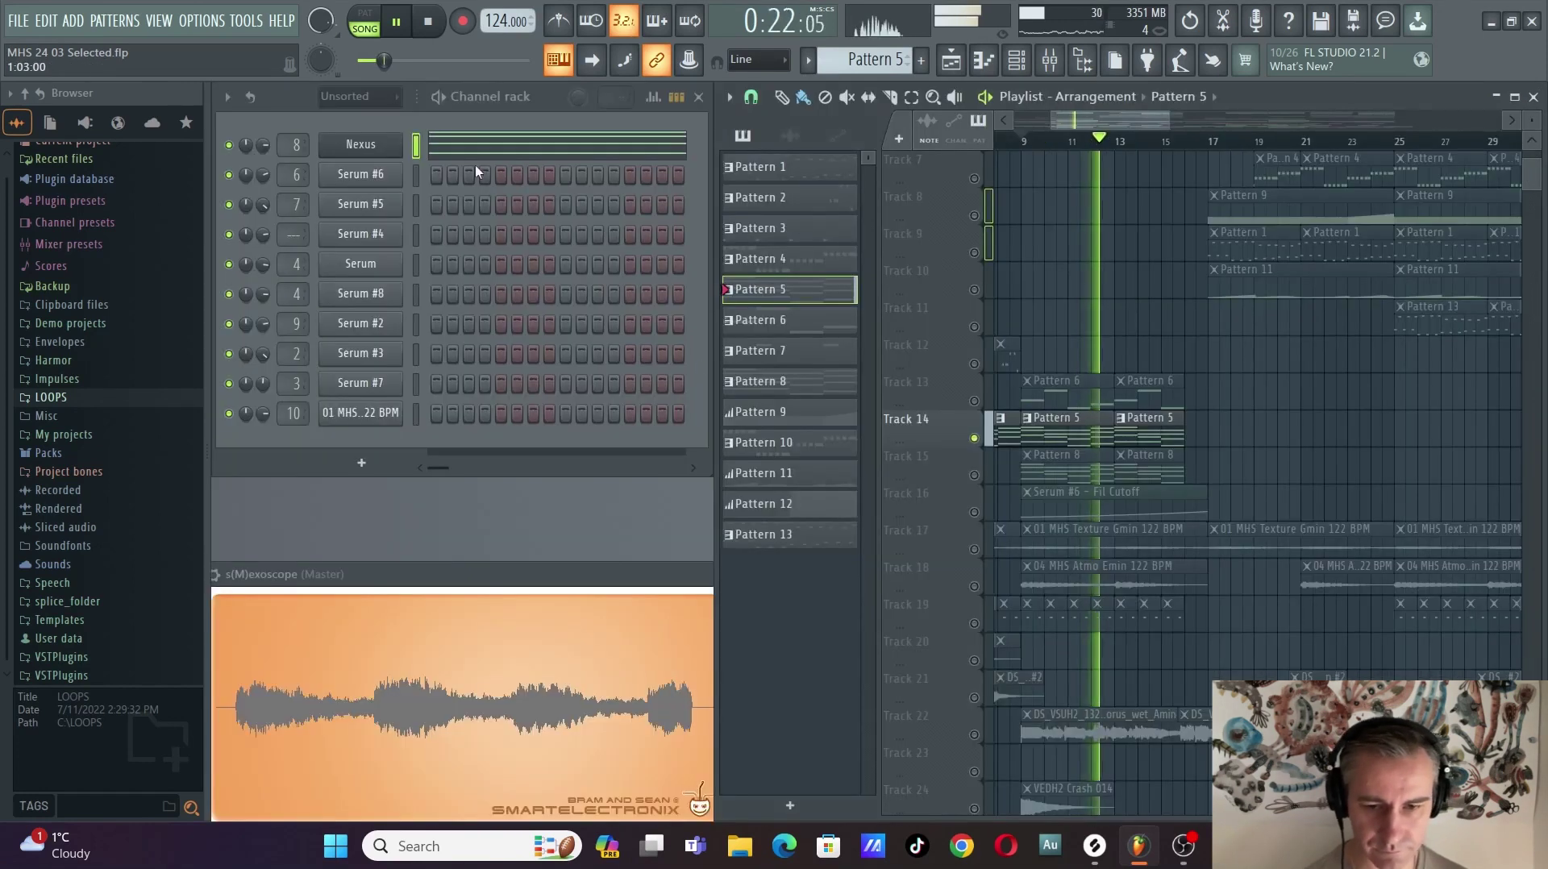
key(space)
Open the Fruity parametric EQ 2 and Lofi Oddity effects on the Nexus channel's mixer track, Insert 8.
key(F9)
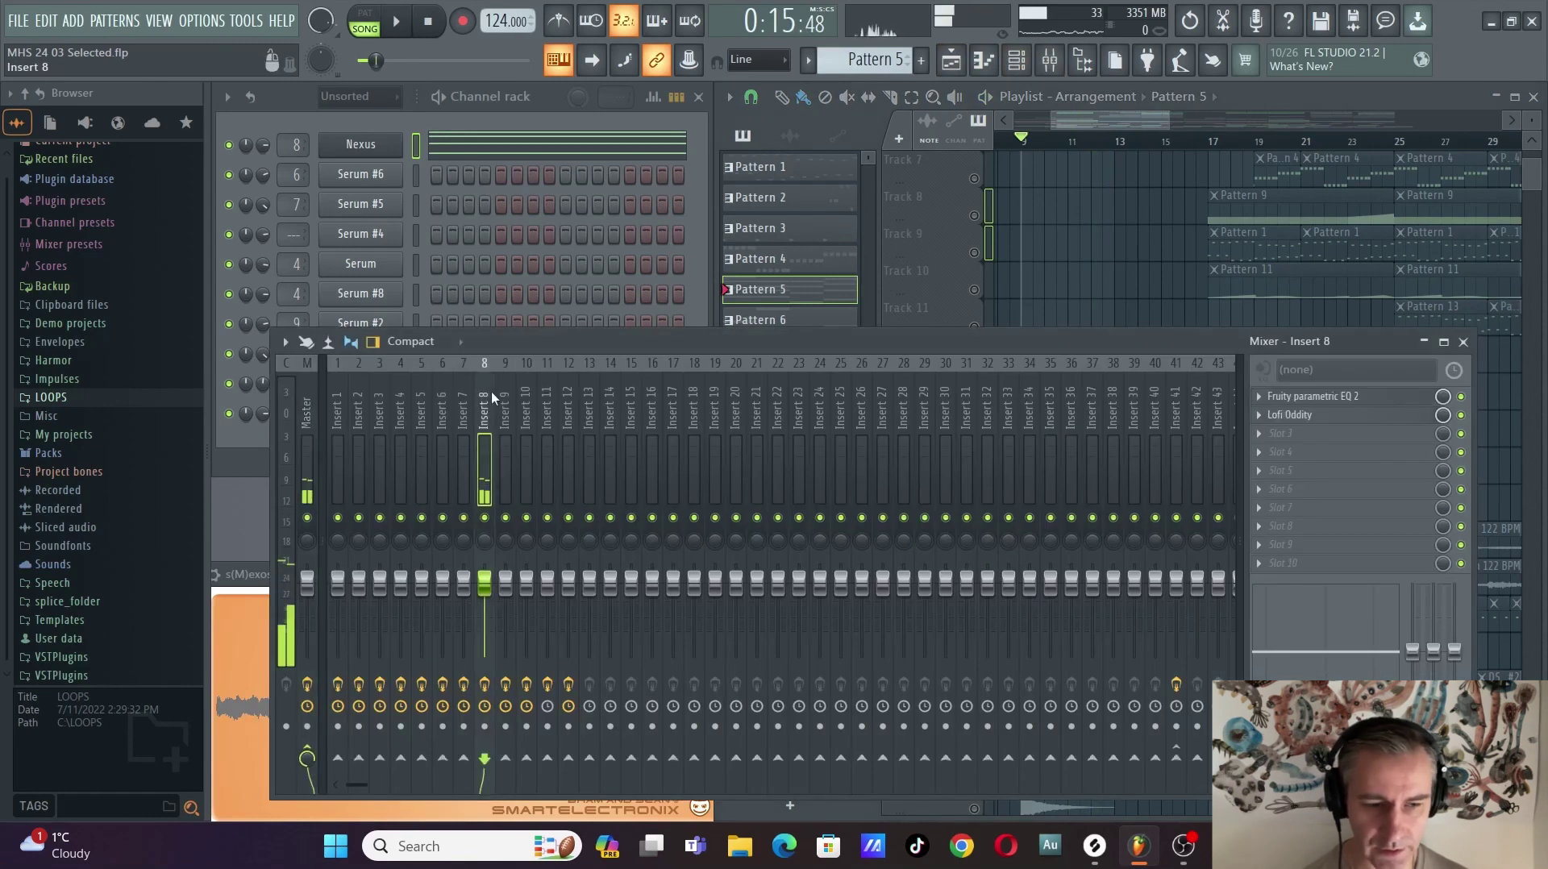
click(1332, 396)
click(1334, 416)
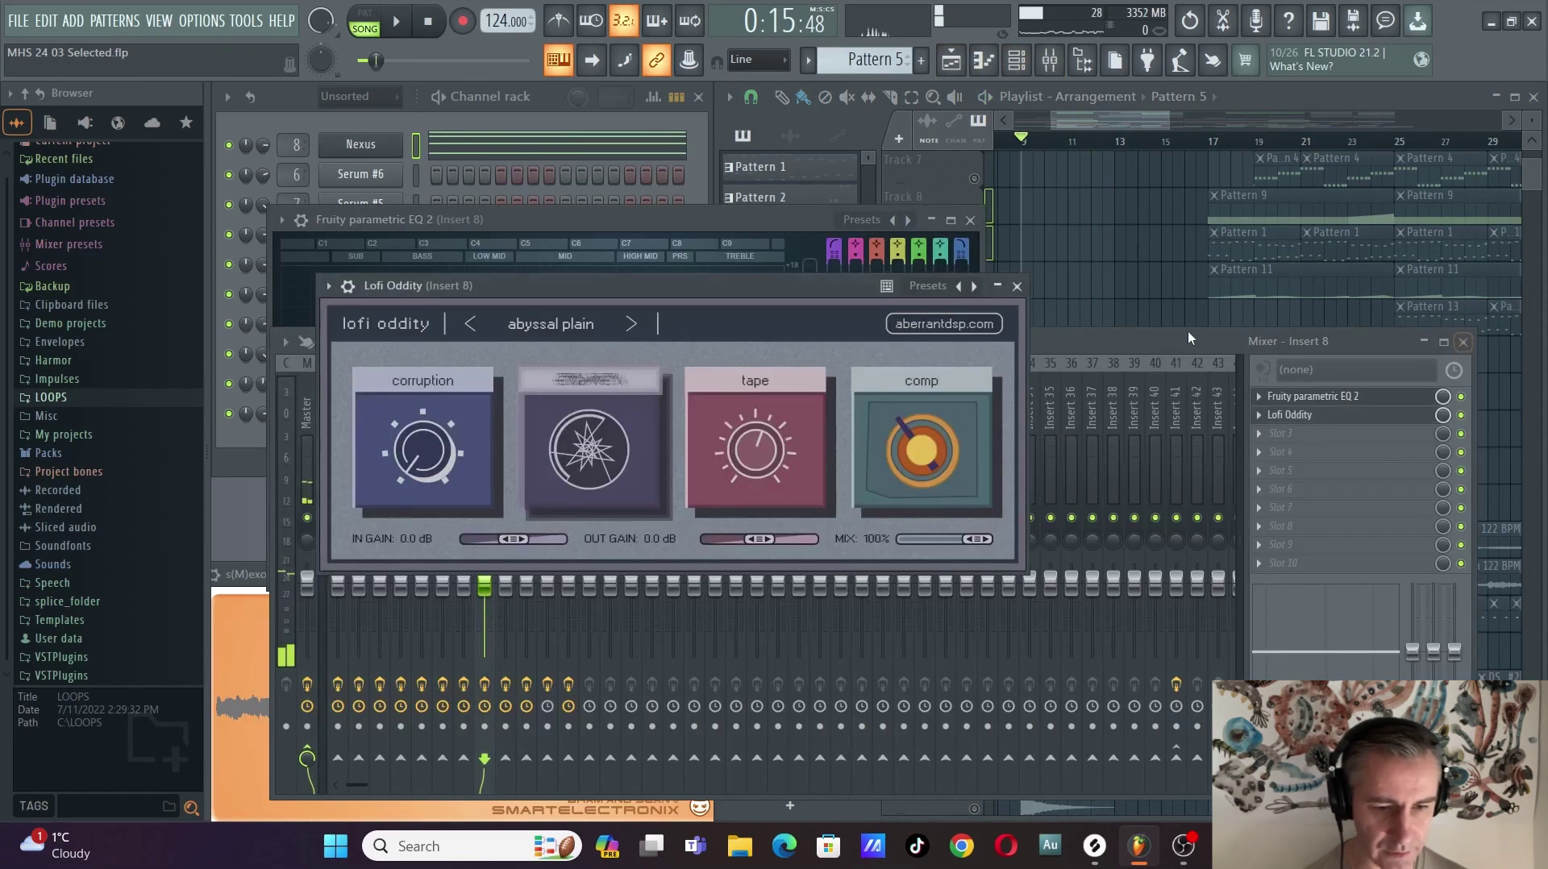
Close the Mixer and arrange the EQ and Lofi Oddity windows so both effects are visible.
drag(834, 296, 728, 382)
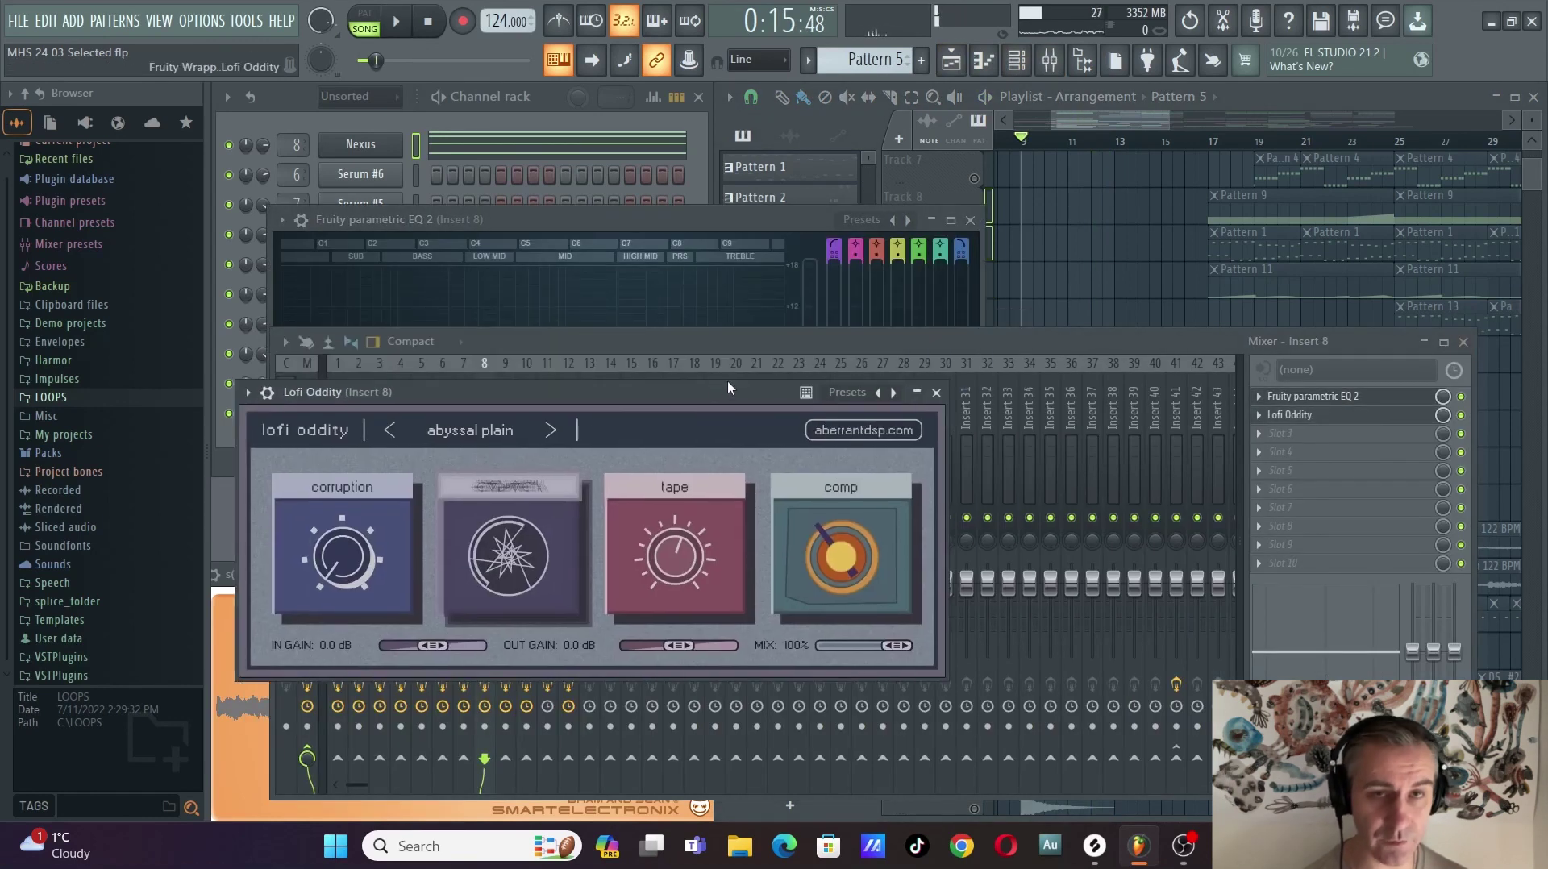
click(916, 332)
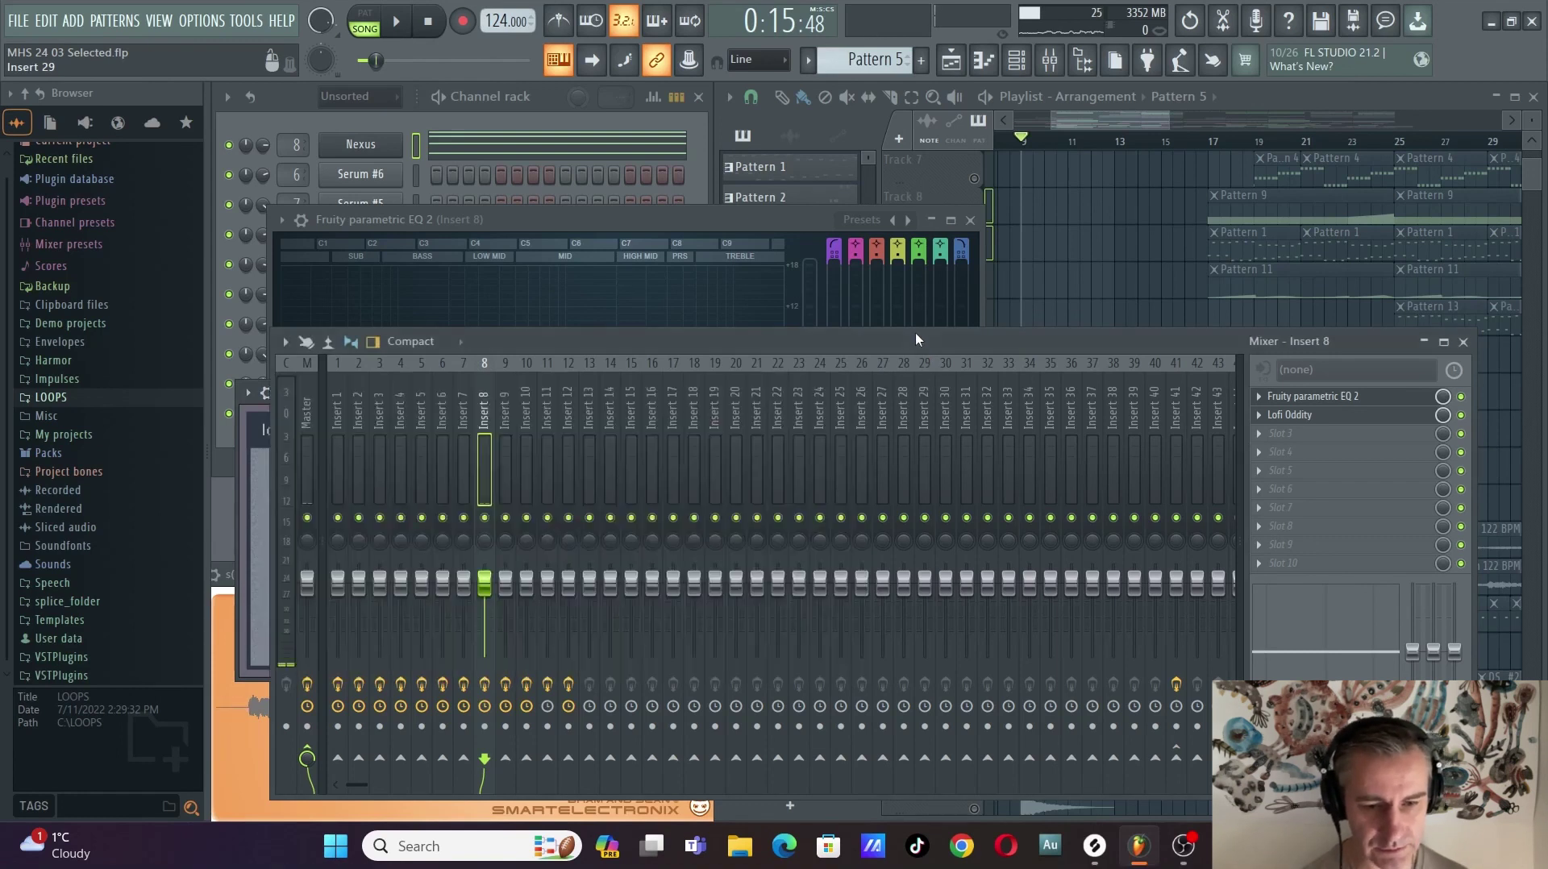
key(F9)
drag(647, 395, 1195, 421)
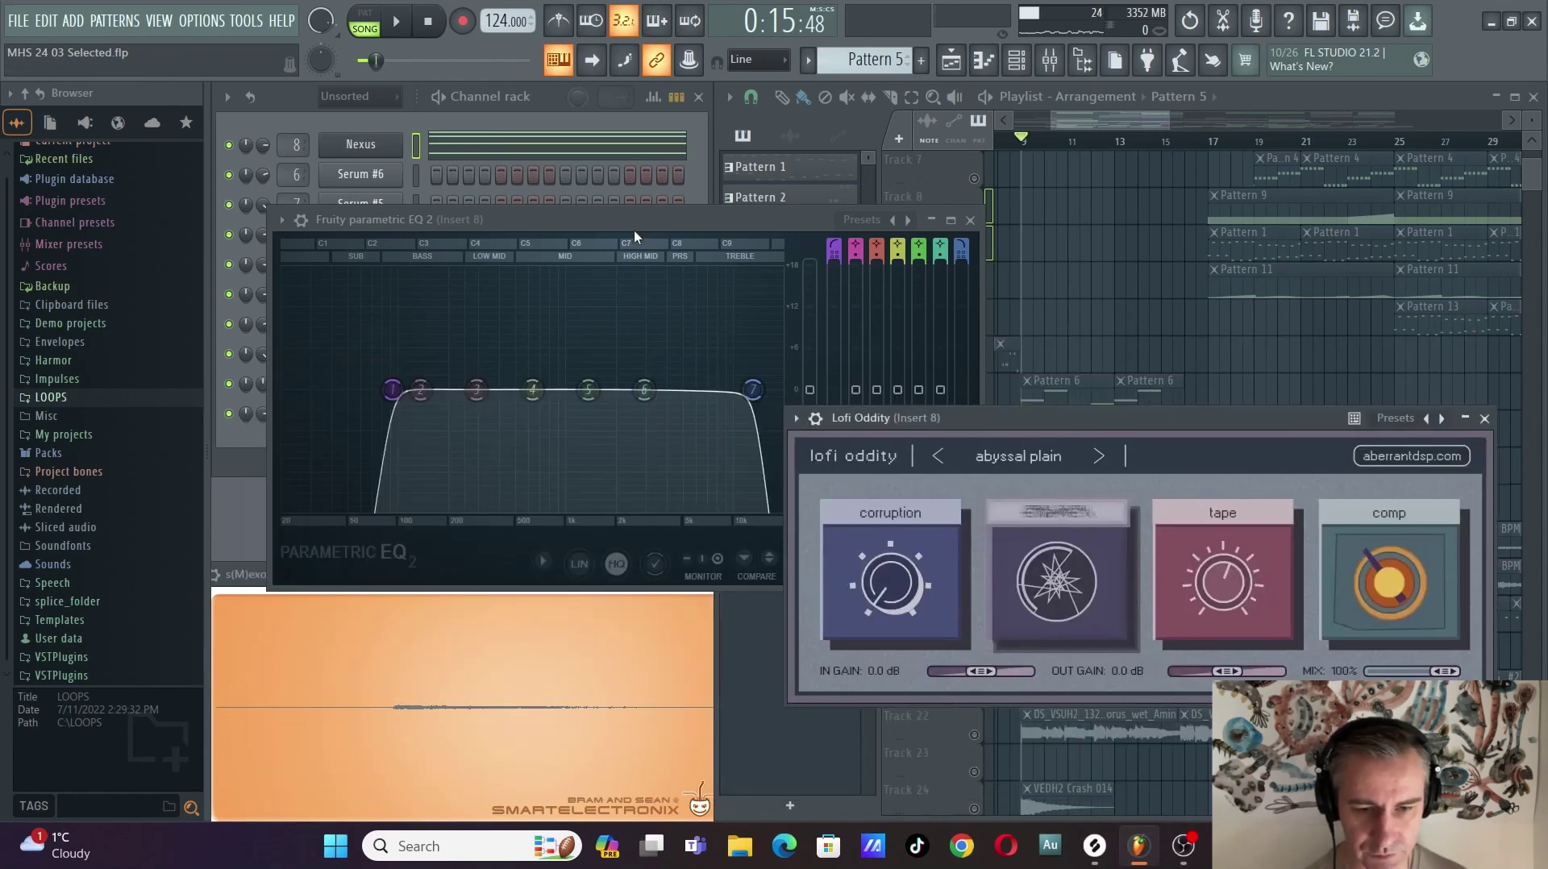
drag(621, 228, 614, 198)
drag(1088, 435, 1097, 445)
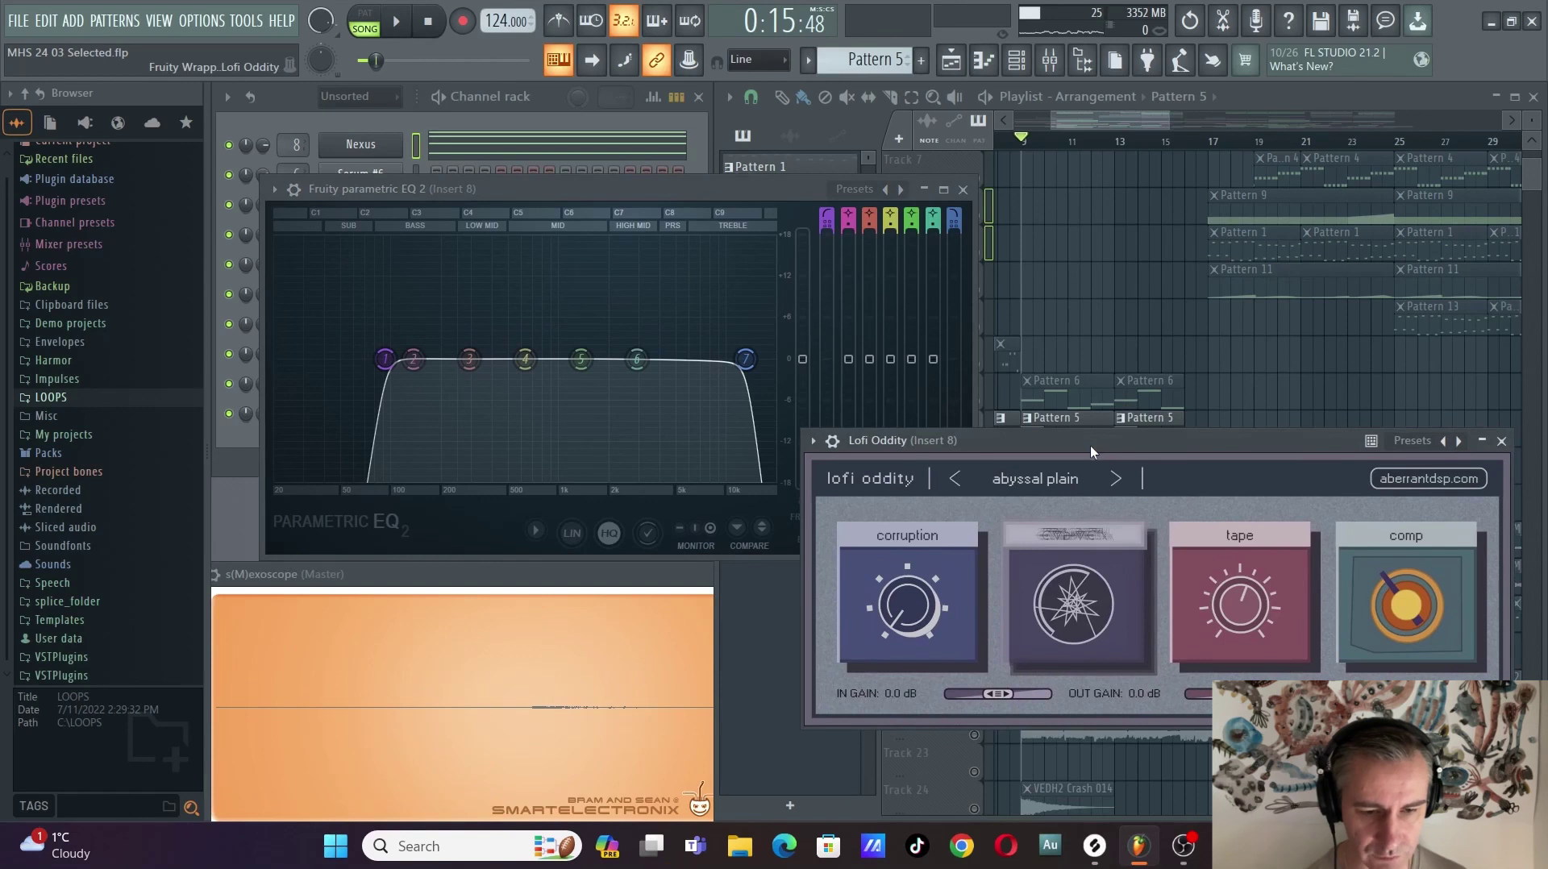
Compare Track 14 from bar 9 with Lofi Oddity bypassed and with it enabled.
click(833, 441)
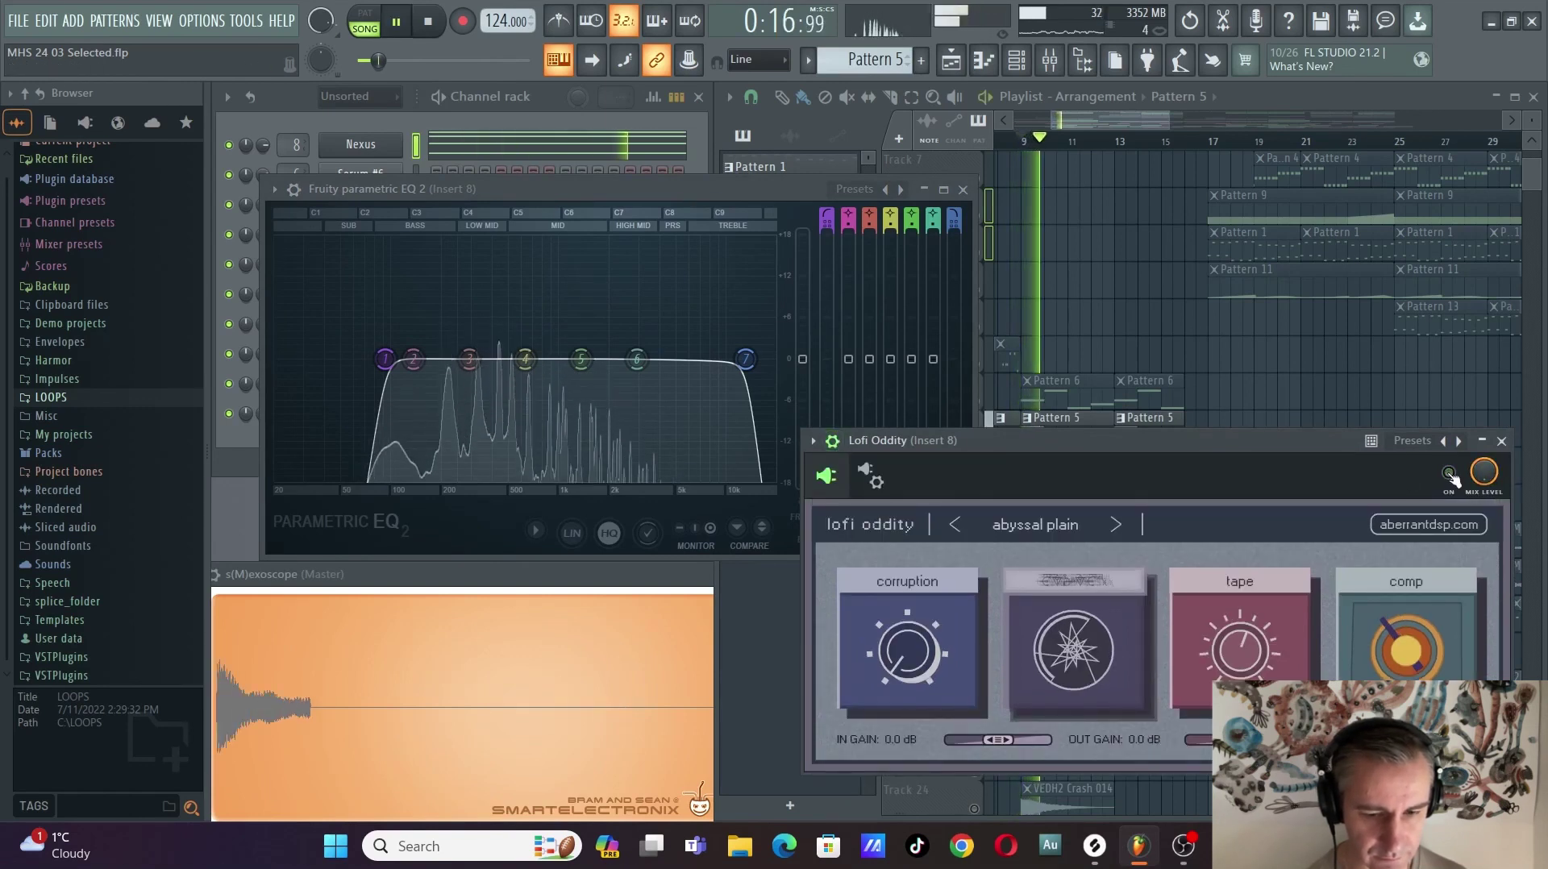
key(space)
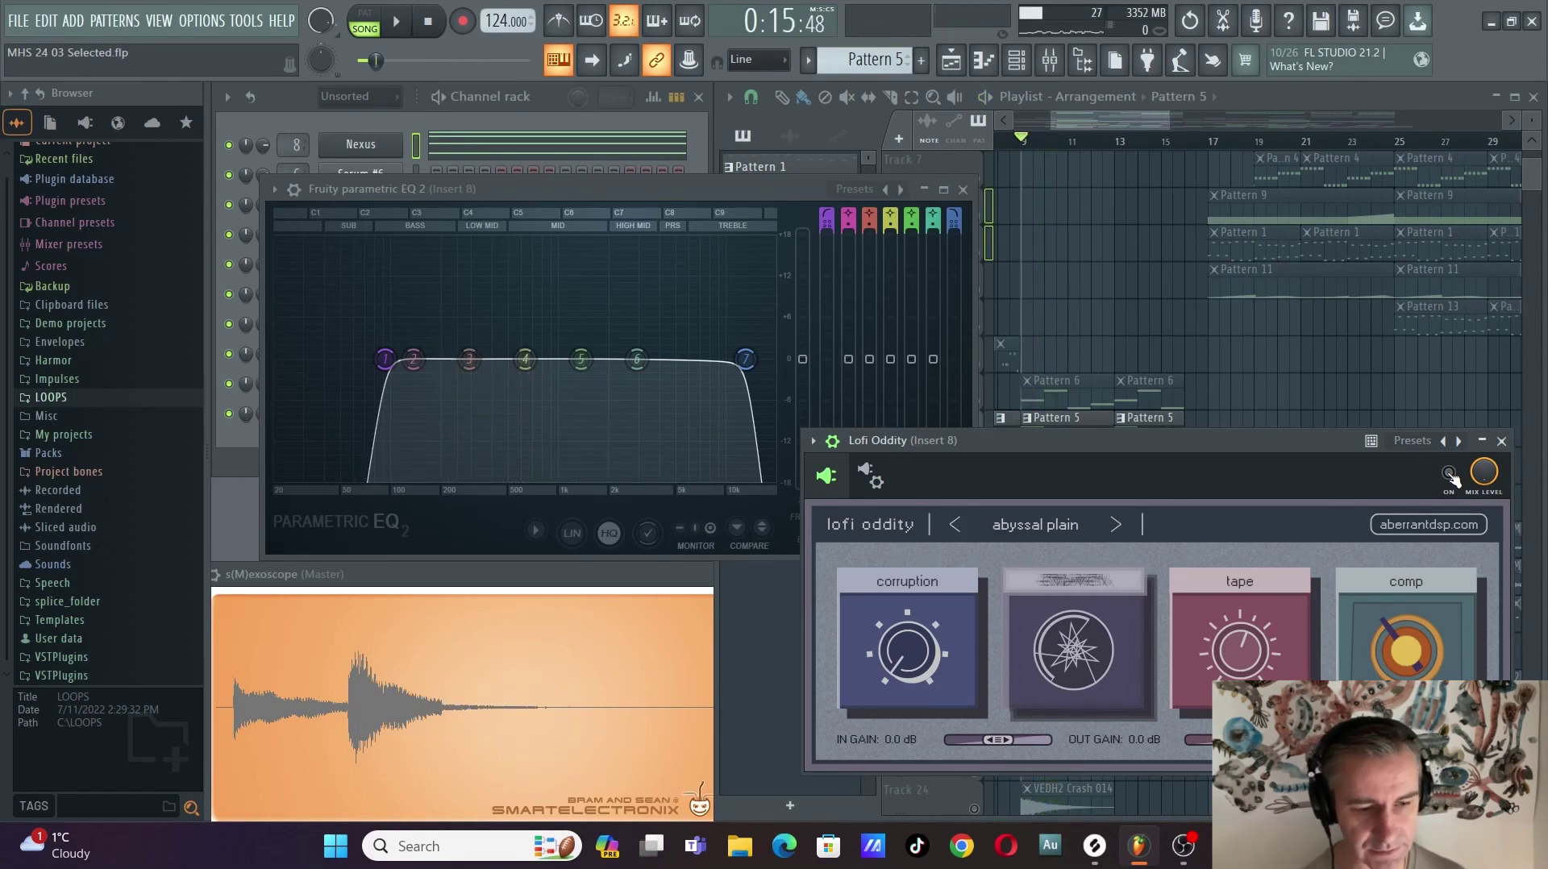
key(space)
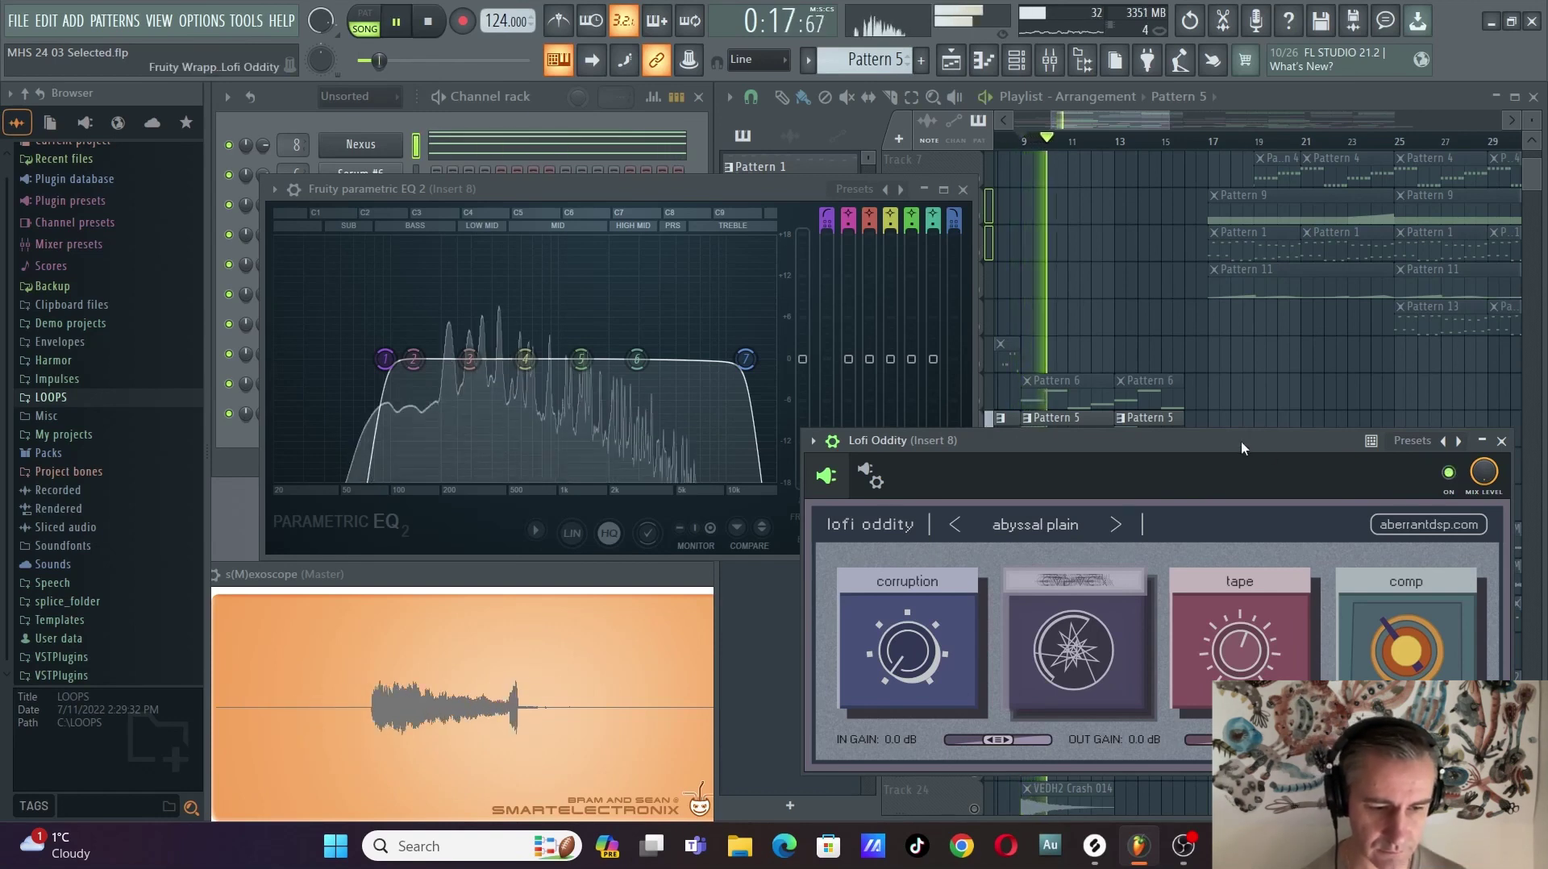
Close the Lofi Oddity and Fruity parametric EQ 2 windows and stop playback.
key(Escape)
click(964, 190)
key(space)
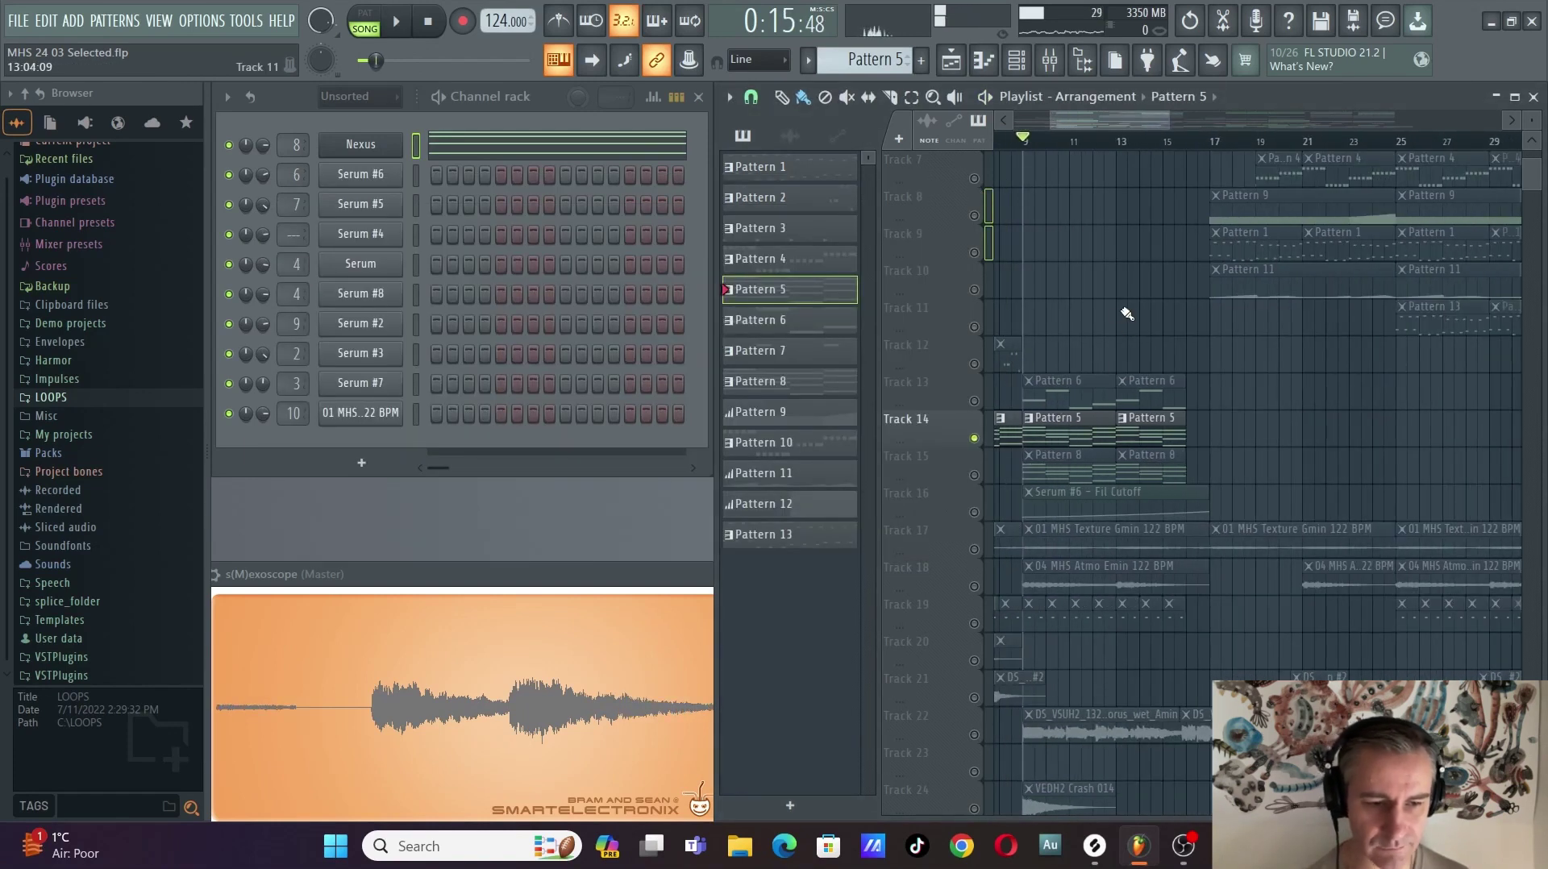
Solo Tracks 15 and 16 together in the Playlist.
scroll(1127, 314, down, 2)
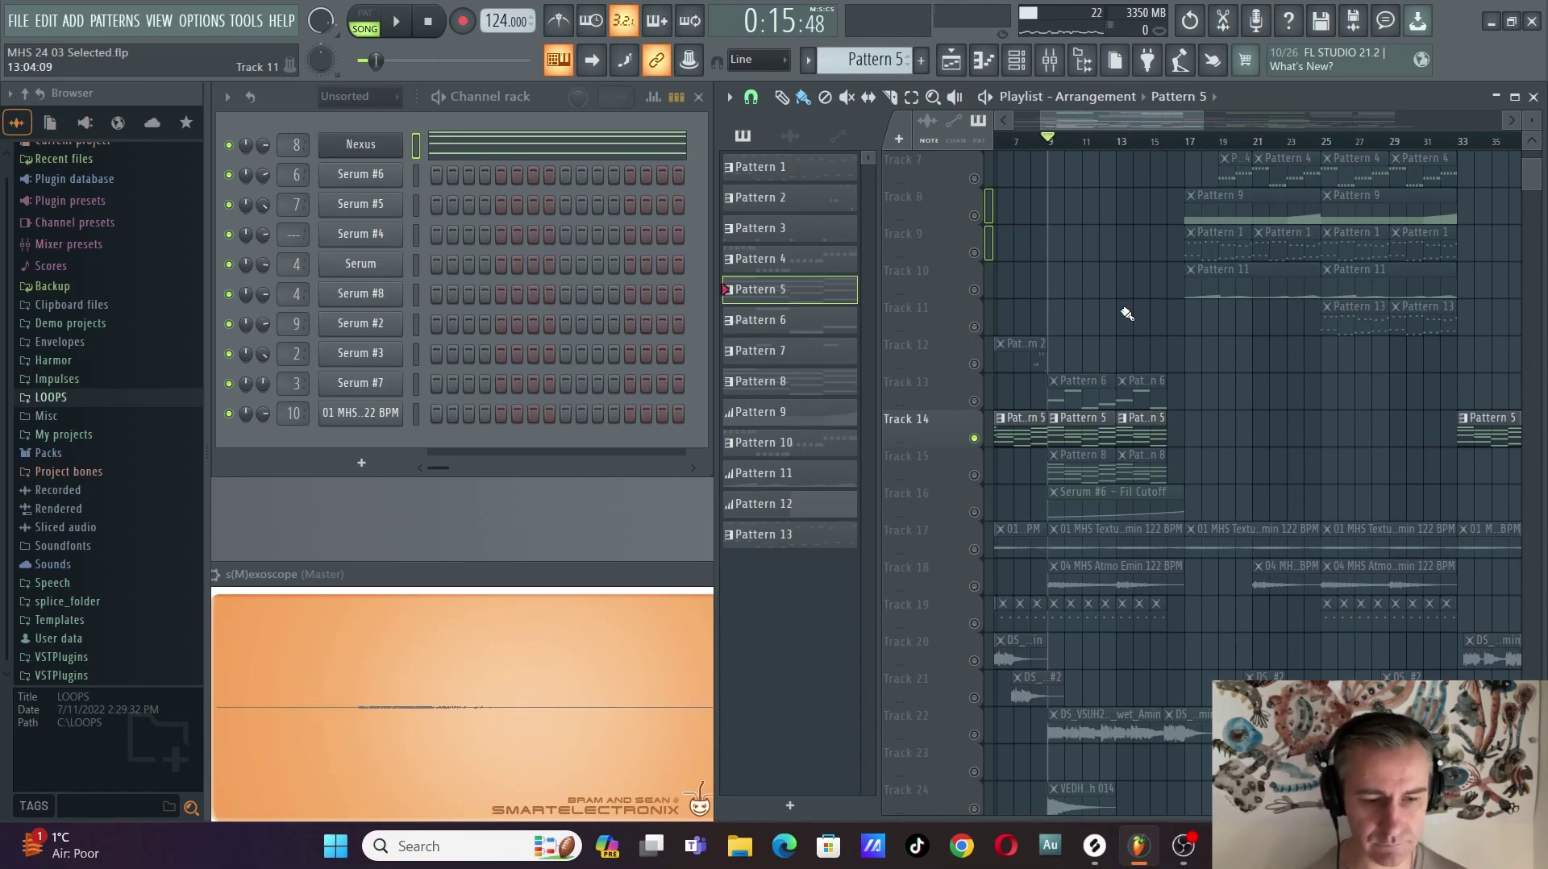
drag(975, 512, 1030, 482)
scroll(1030, 482, up, 2)
Open Pattern 8 in the Serum #6 Piano roll, examine its notes, and return to the Playlist.
click(1063, 461)
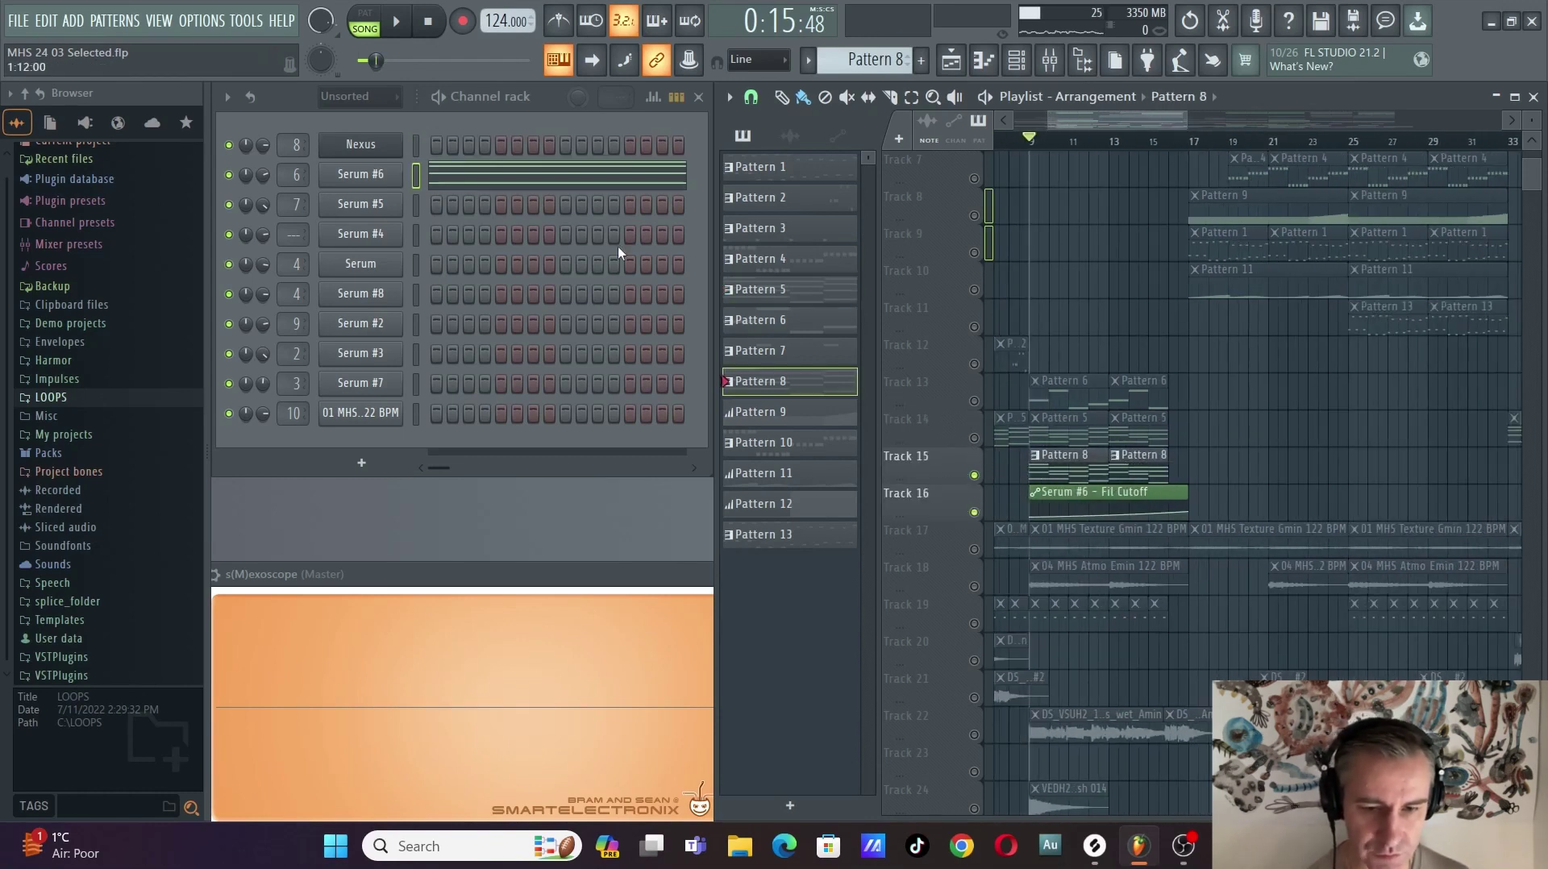
click(481, 177)
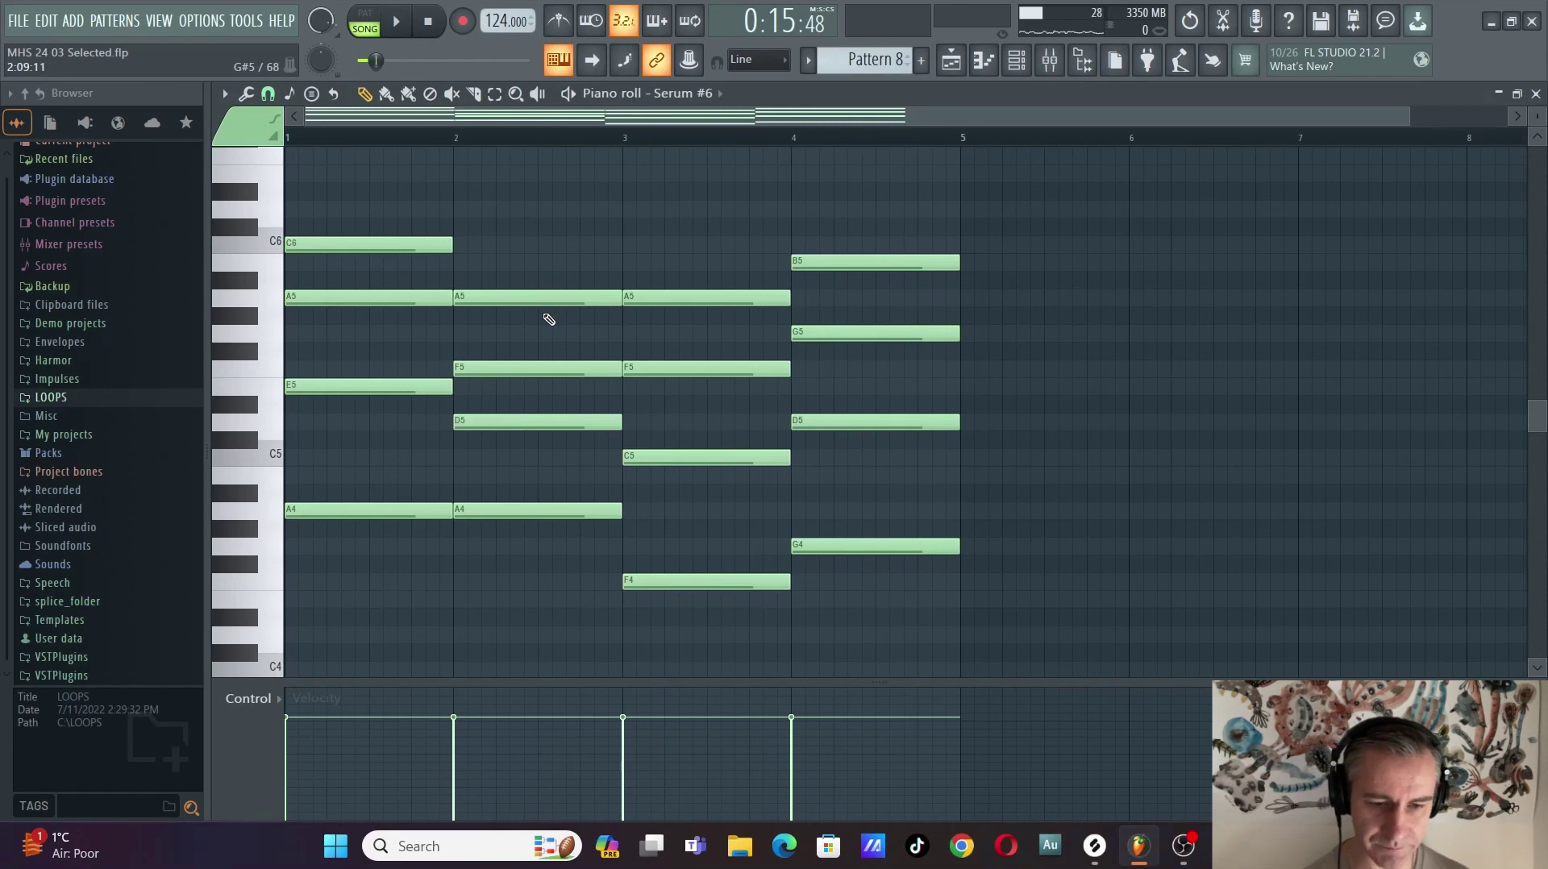
key(F7)
Play Tracks 15 and 16 from bar 9, examine the Serum #6 - Fil Cutoff automation curve, and stop playback.
key(space)
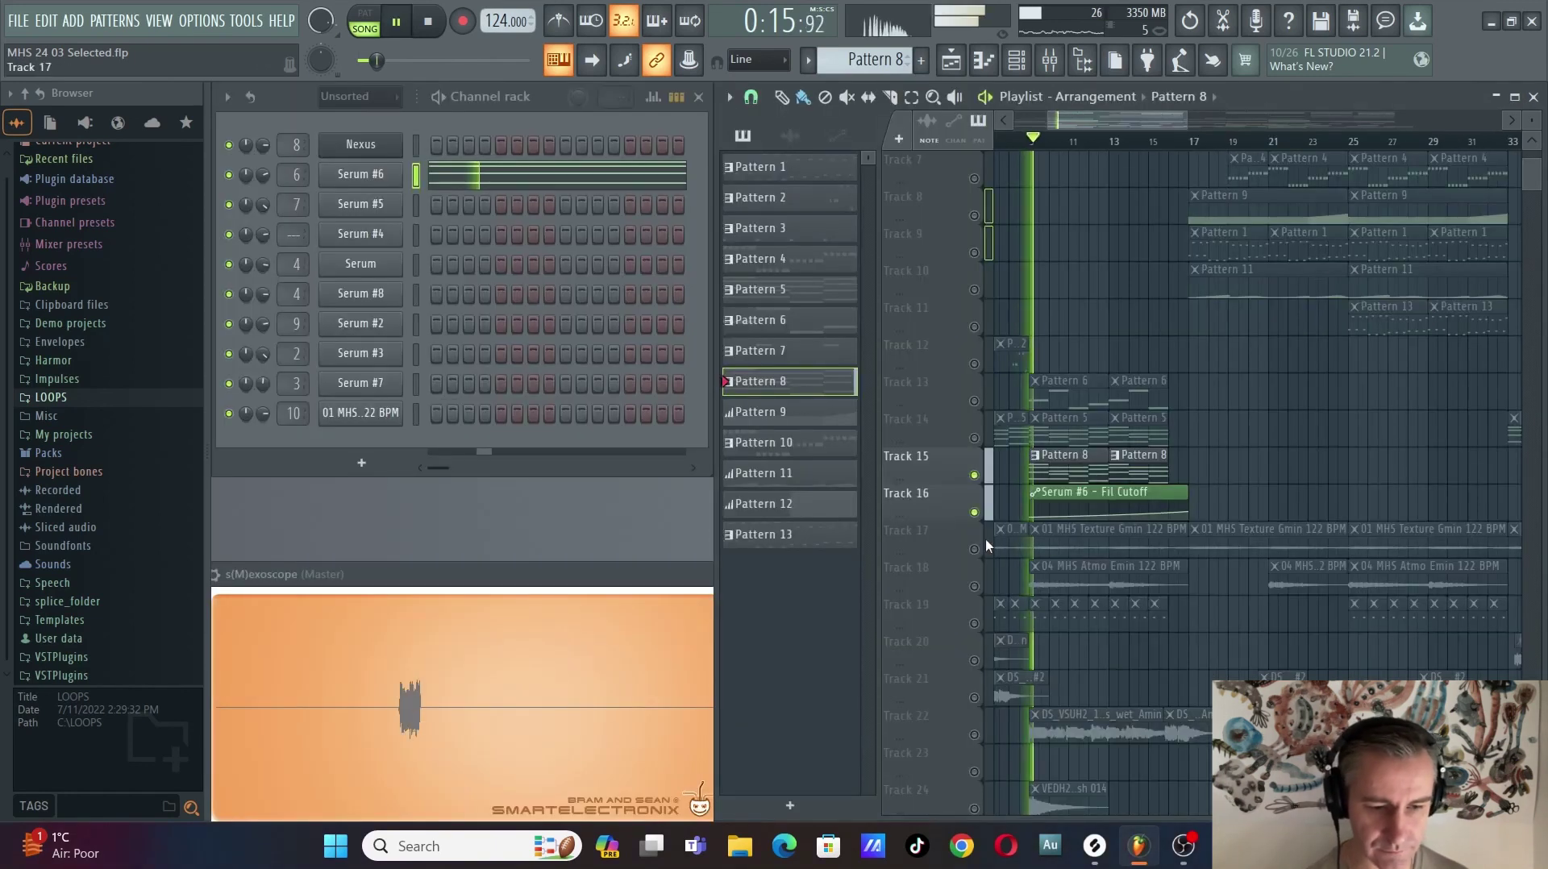
scroll(1056, 534, up, 2)
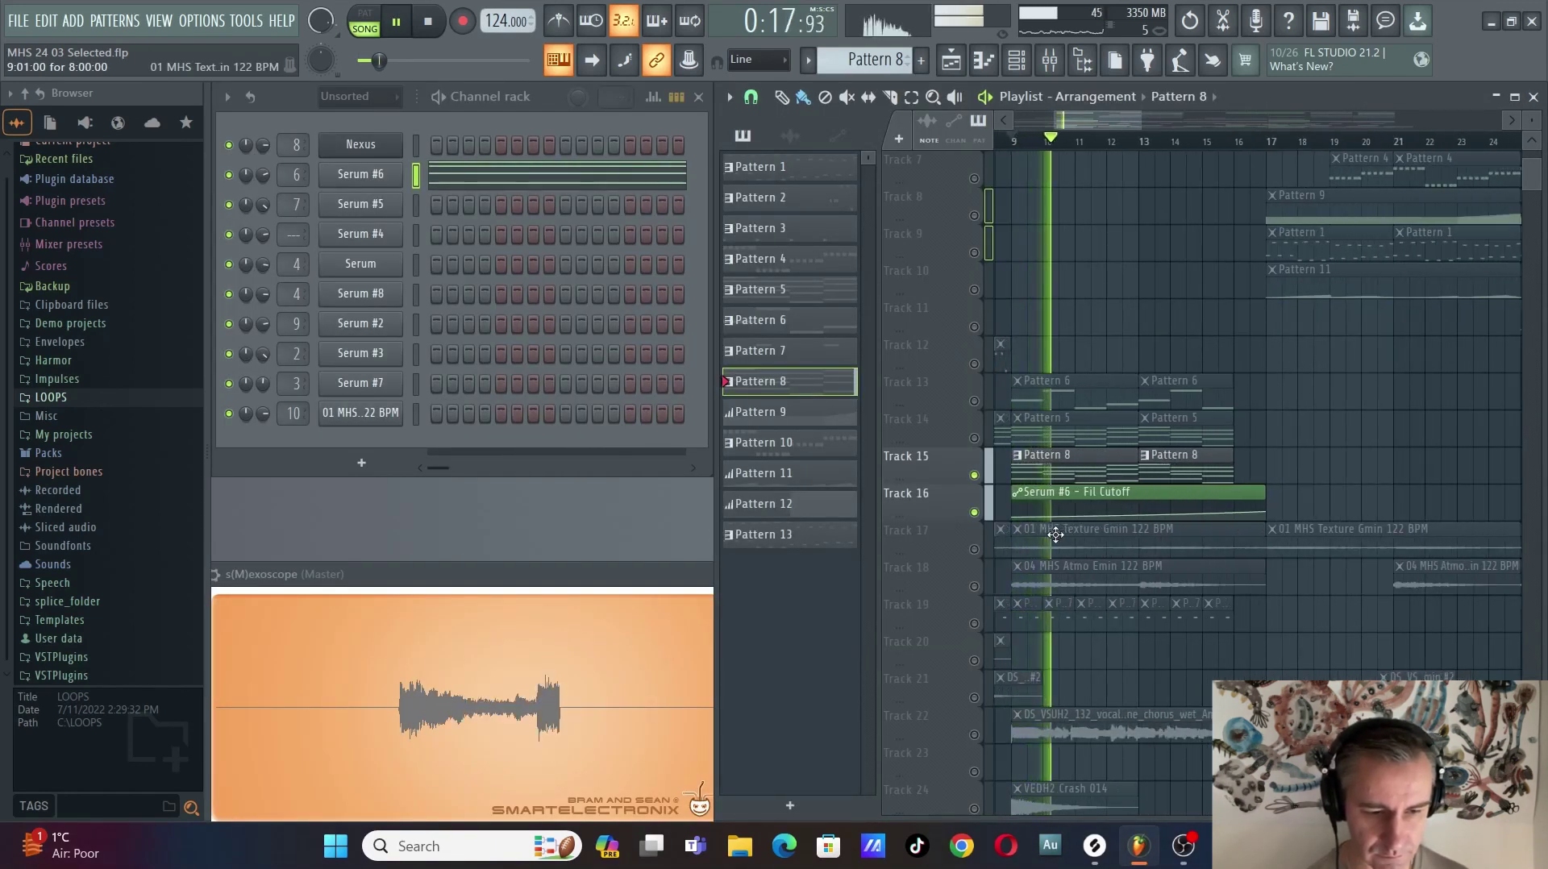
double_click(1078, 500)
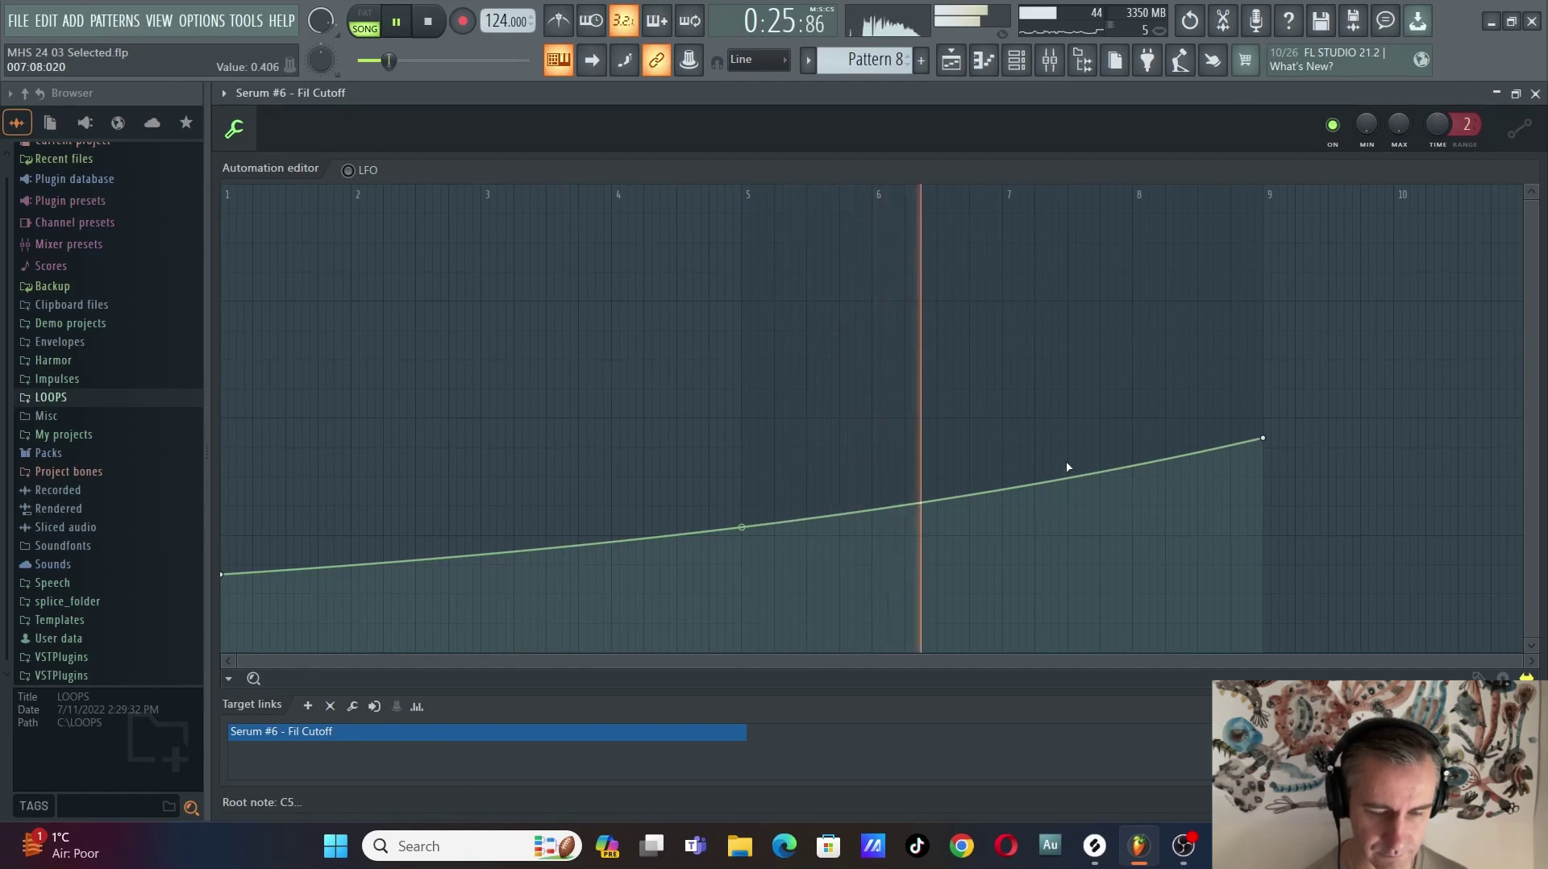
click(1535, 94)
key(space)
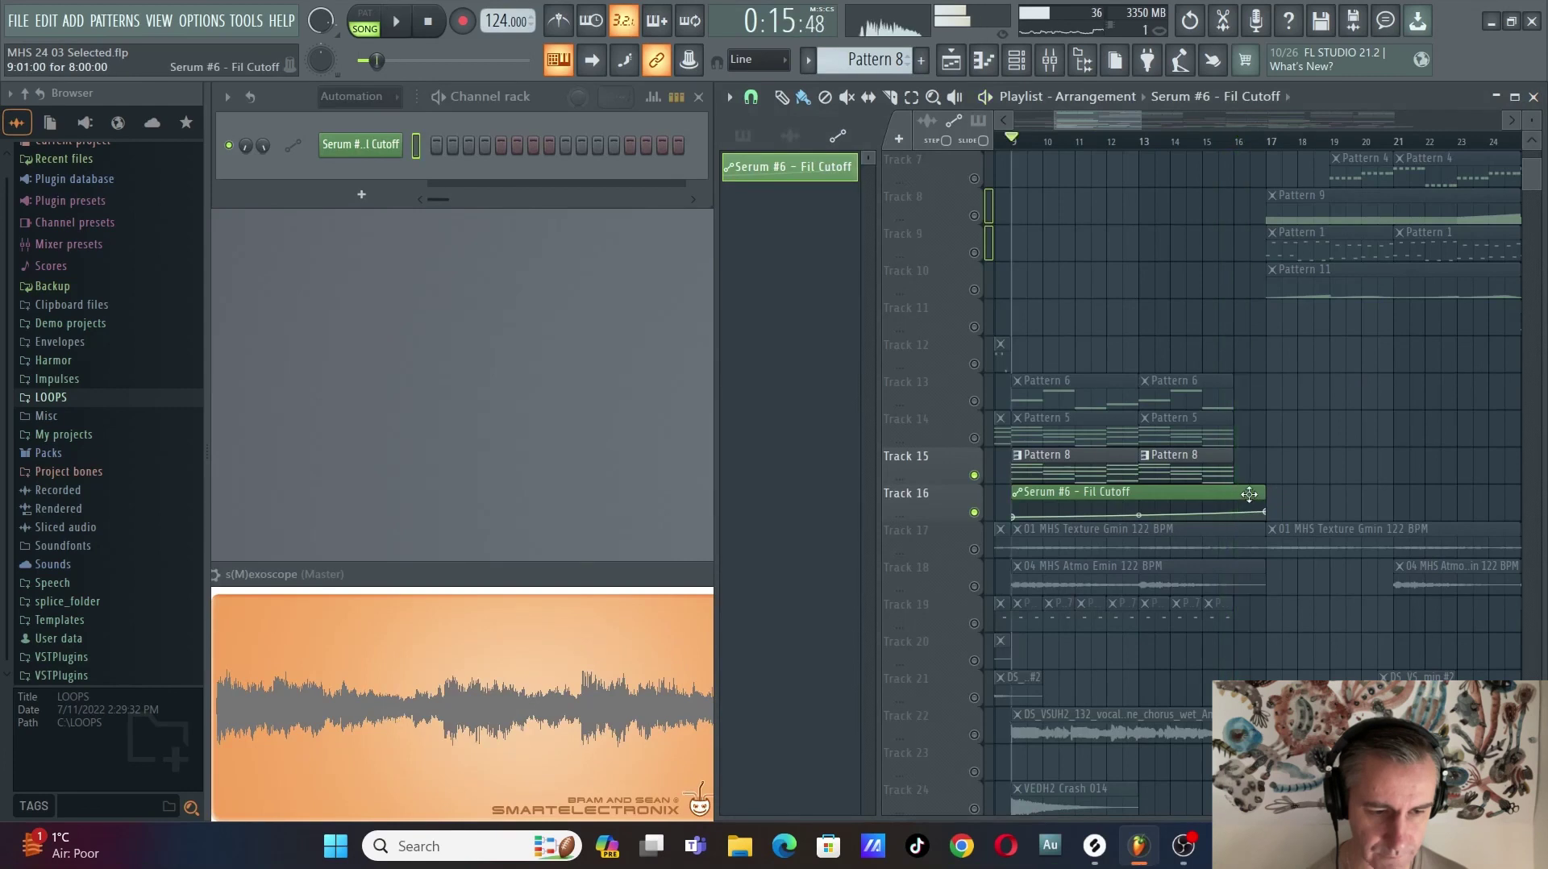
Return the playback position to the song's start and select the Pattern 8 clip on Track 15.
scroll(1251, 494, down, 2)
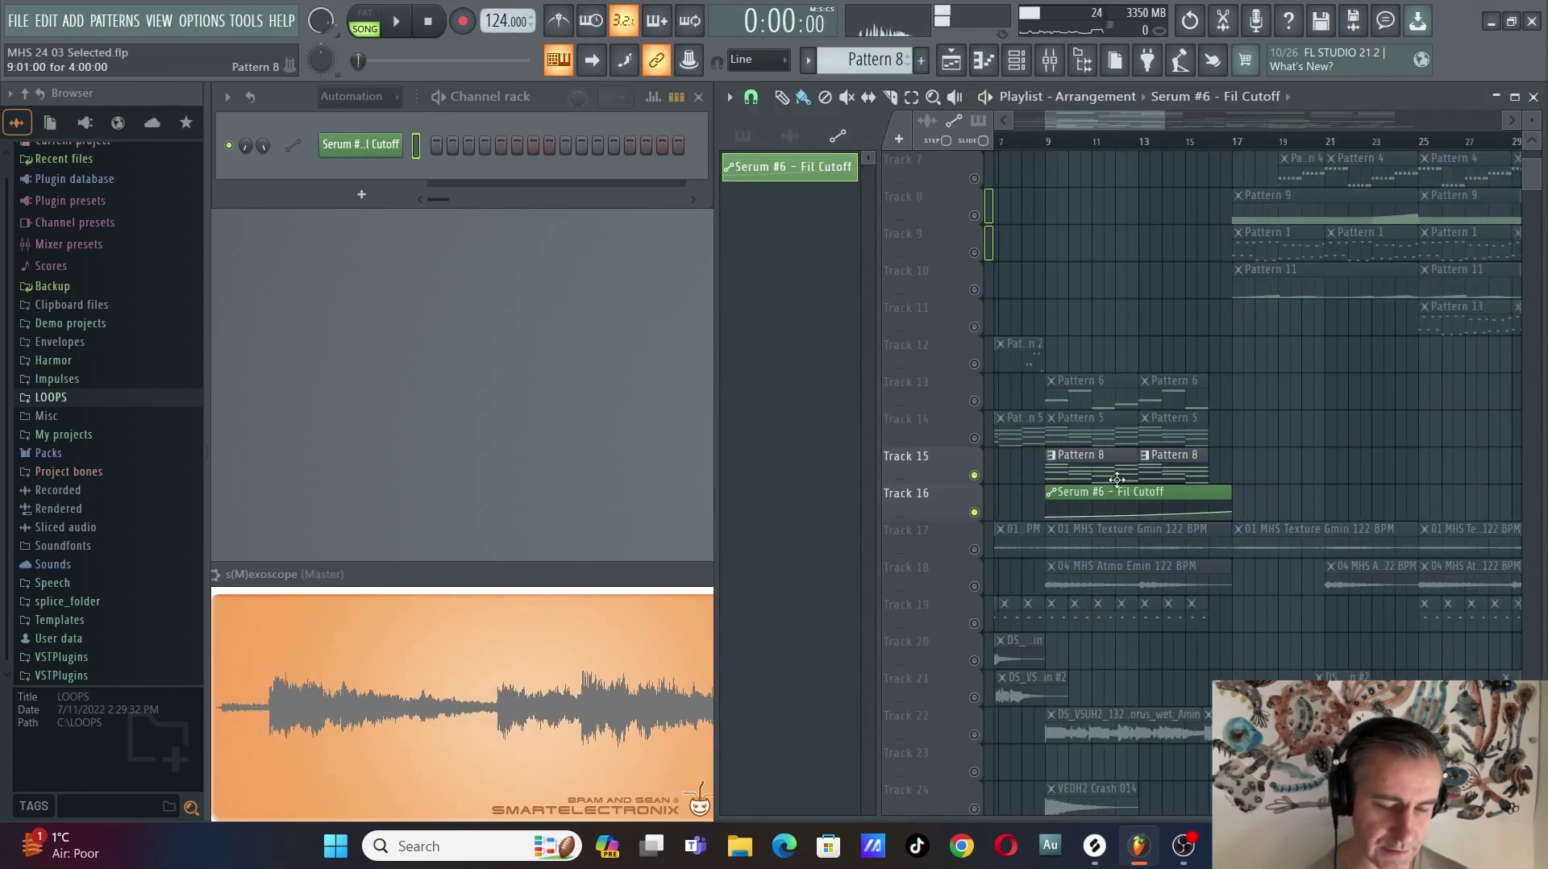
scroll(1095, 493, down, 2)
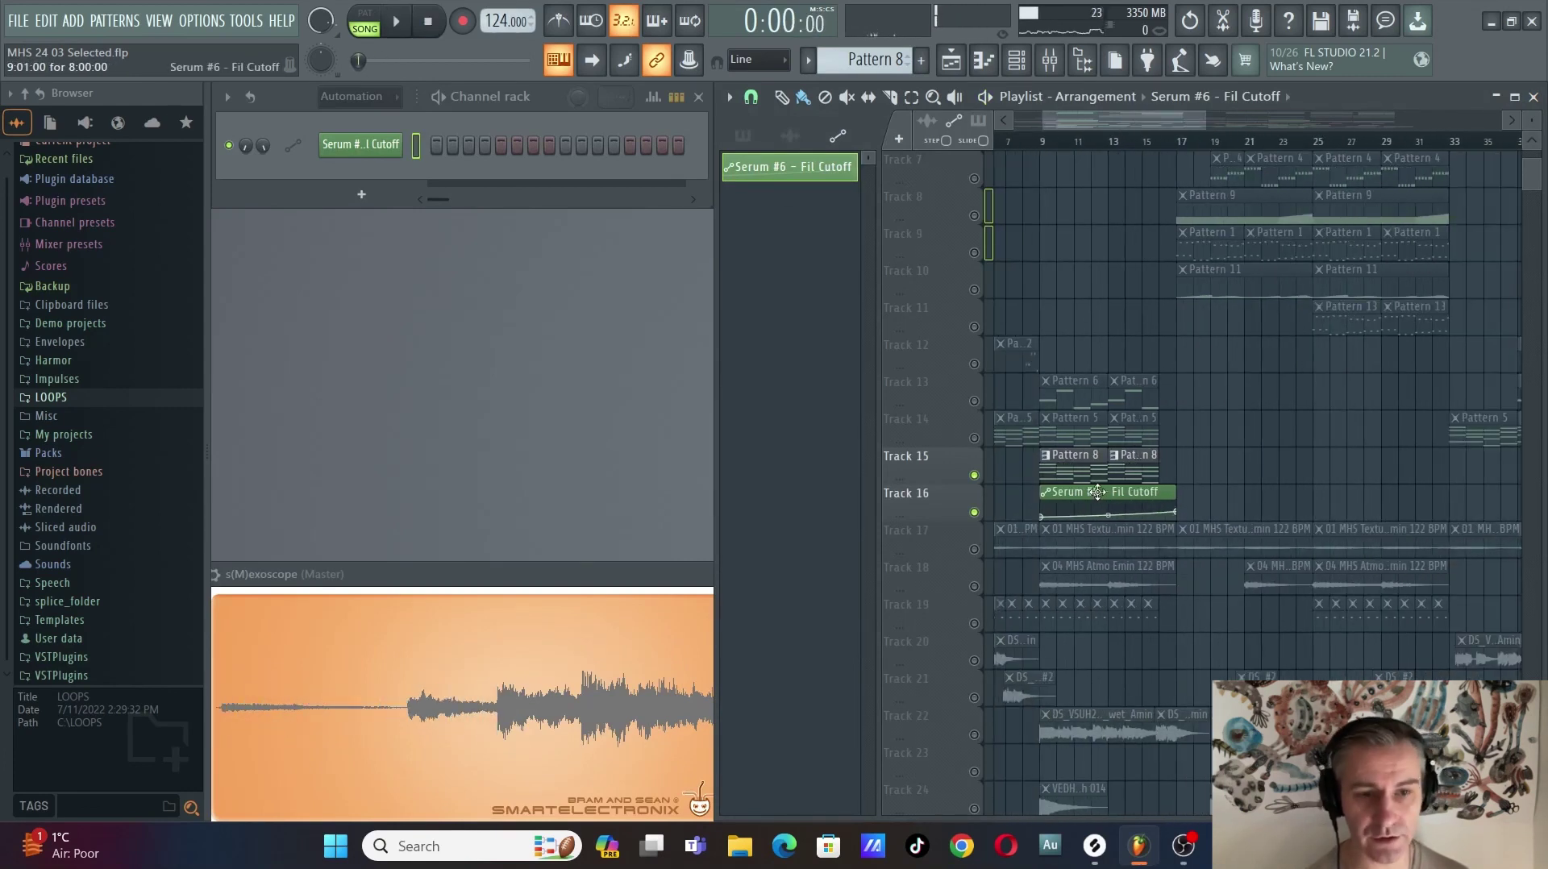
click(1053, 458)
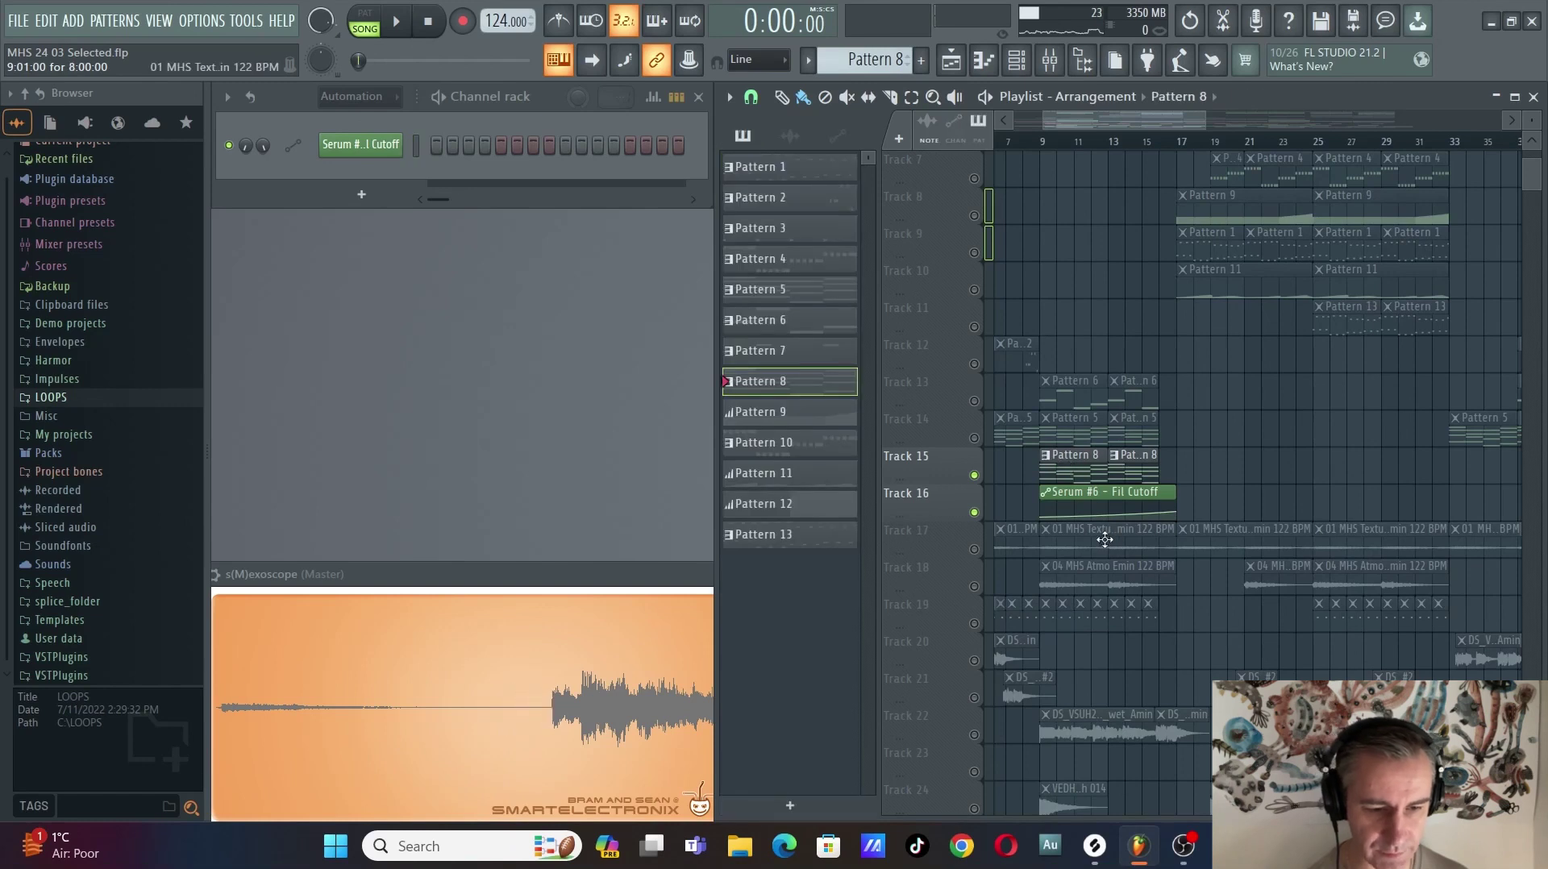
Solo Track 17, play its 01 MHS Texture clip from bar 9 and from bar 13, and stop playback.
click(981, 556)
click(1040, 141)
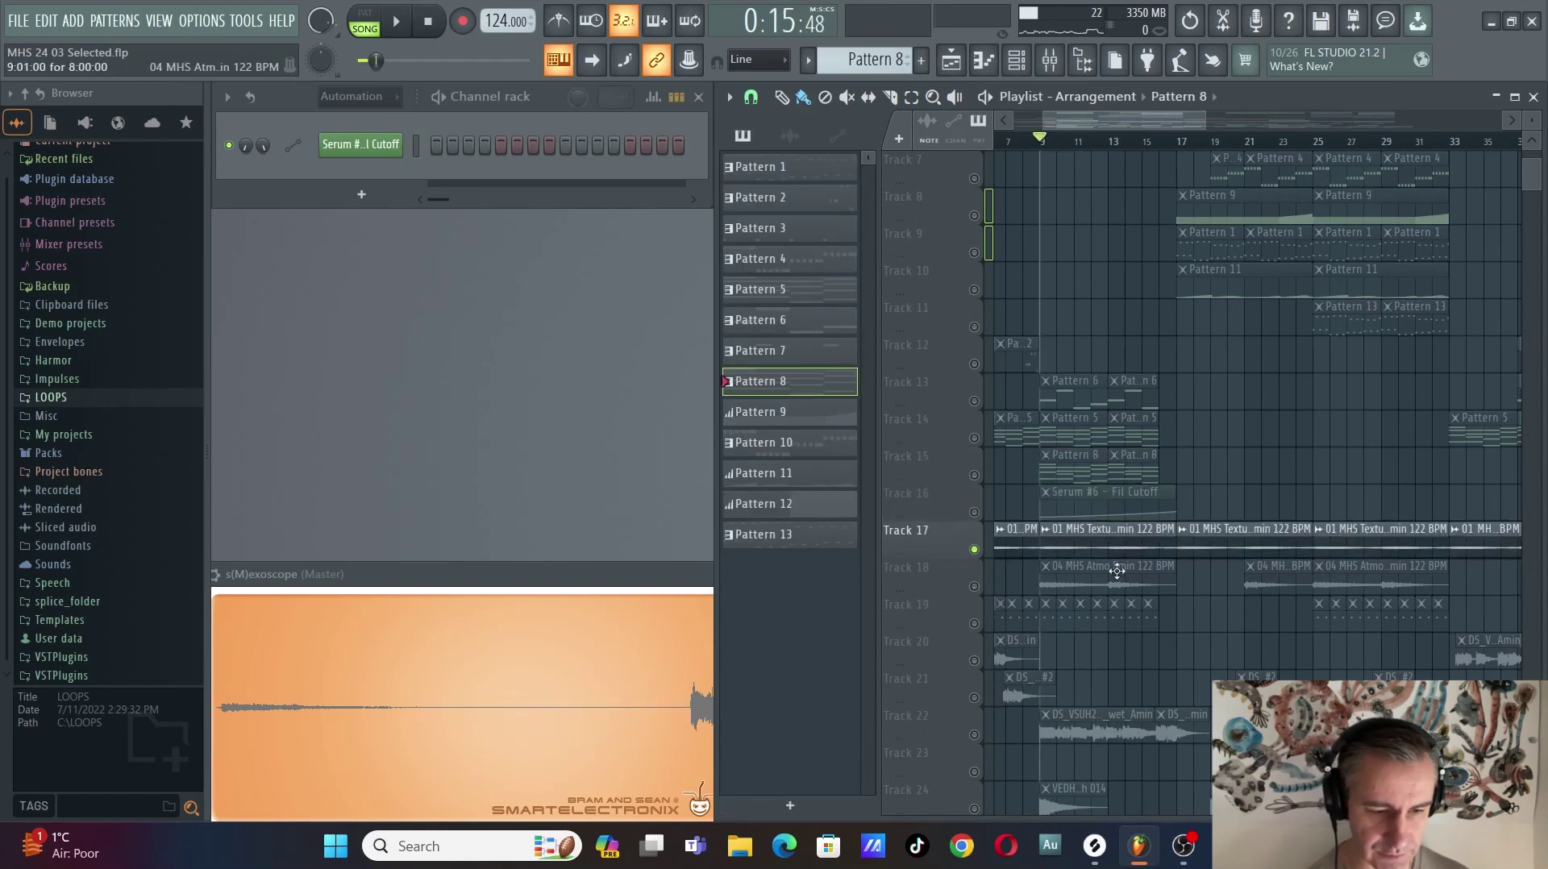
click(1063, 578)
key(space)
scroll(1073, 548, up, 2)
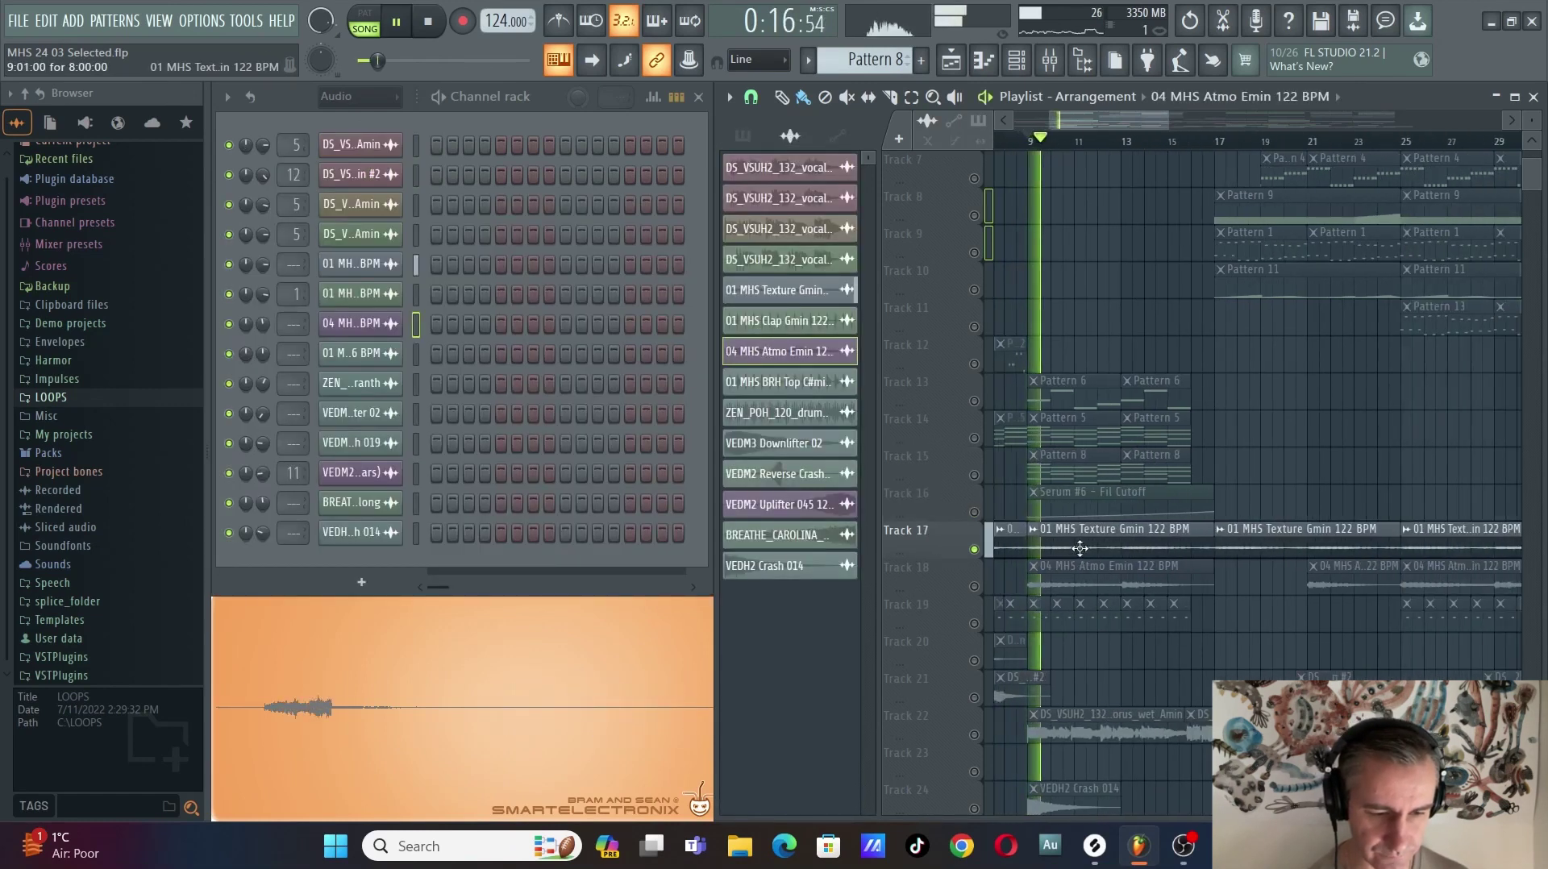
click(1124, 141)
scroll(1017, 538, down, 2)
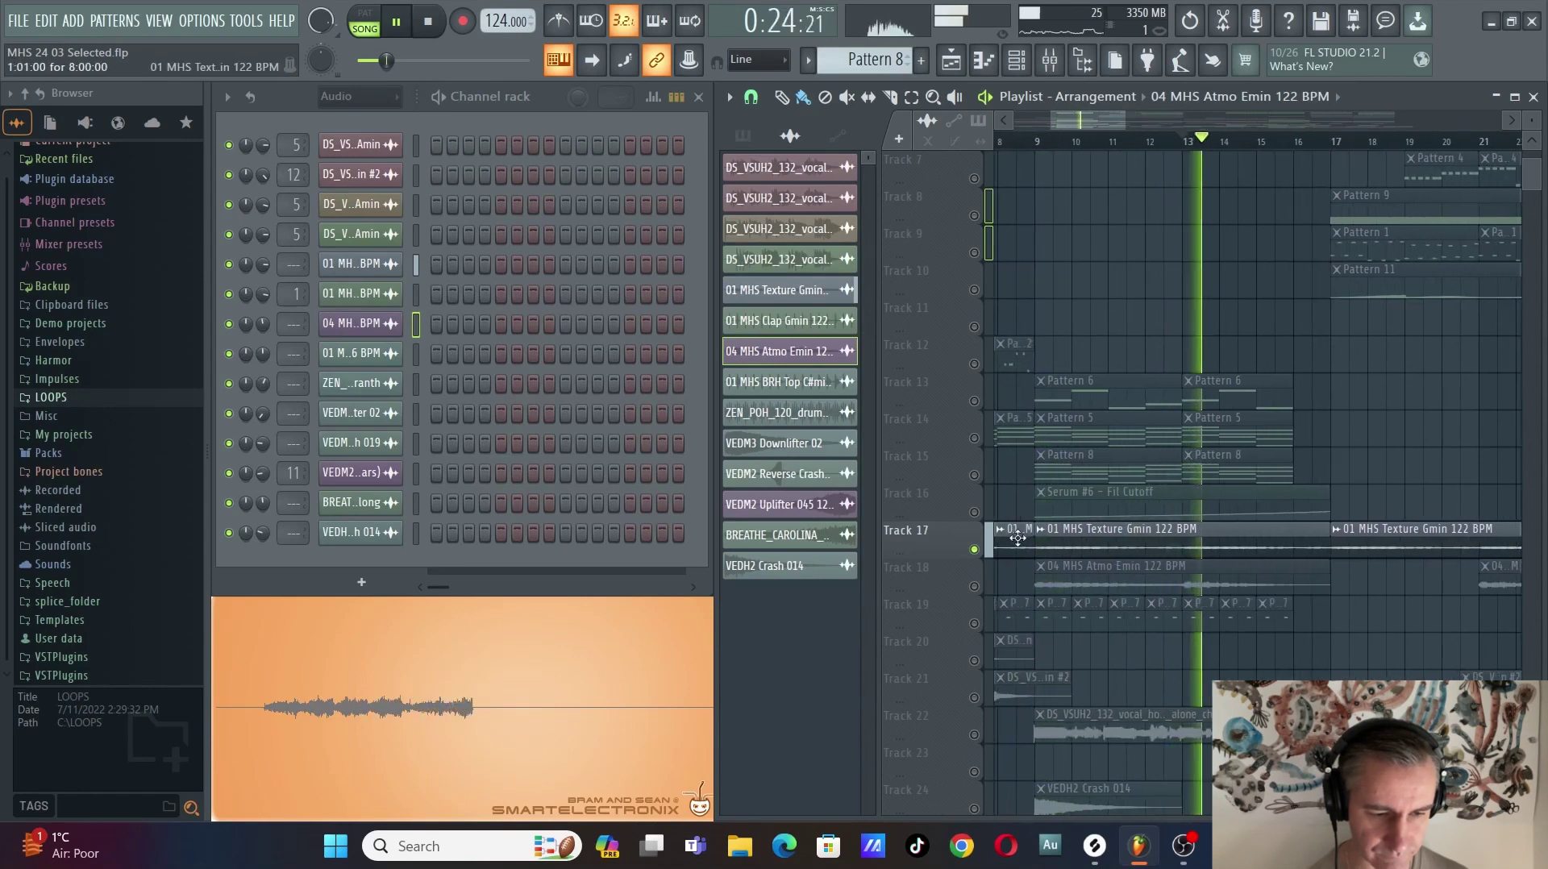
key(space)
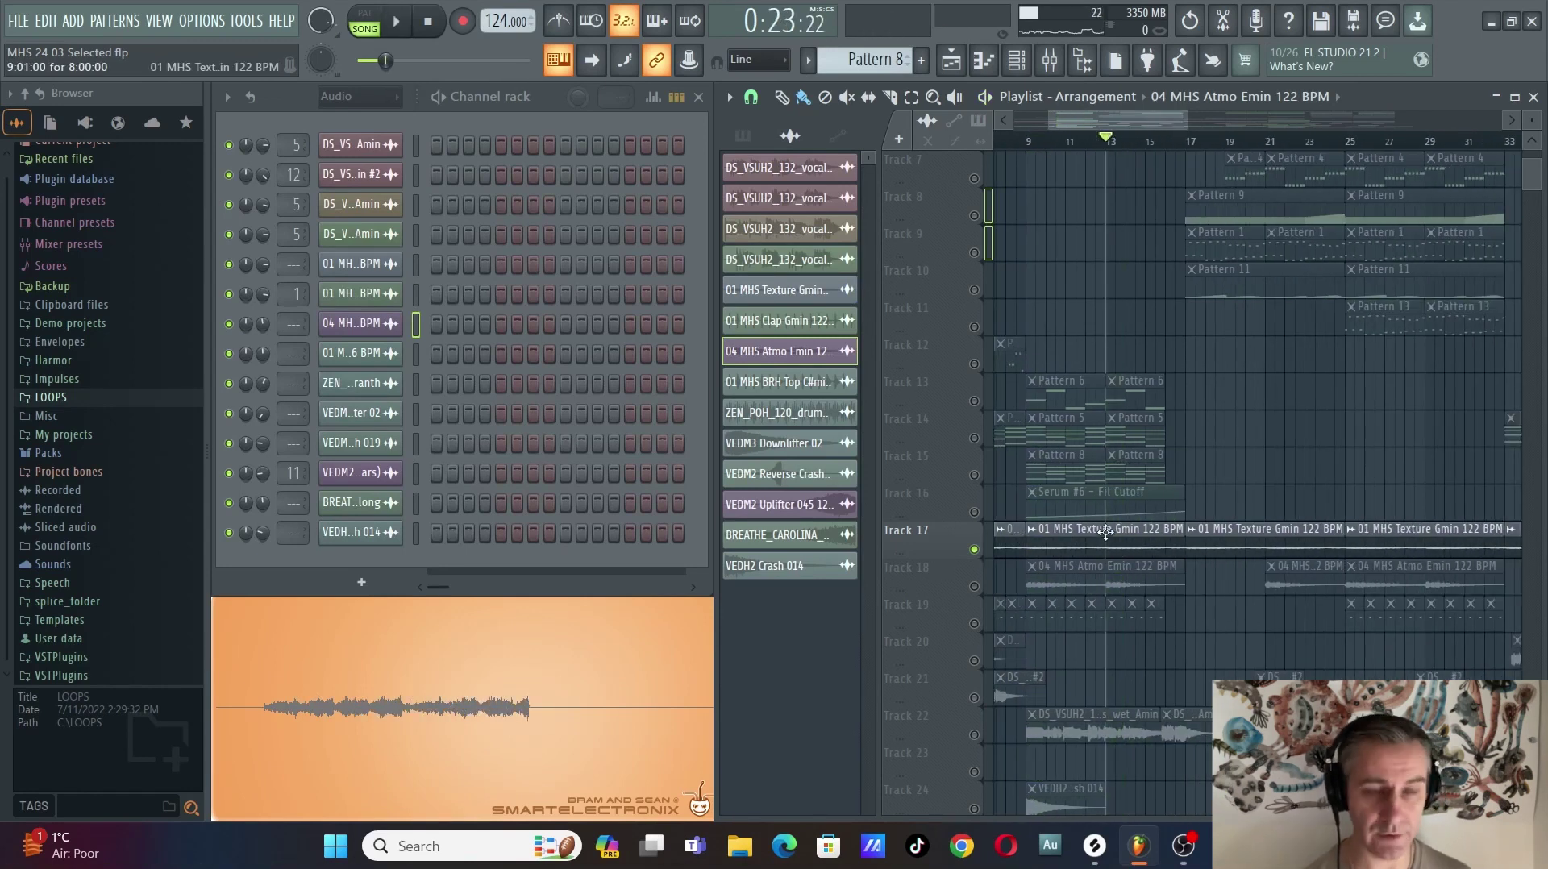
Solo Track 18, play its 04 MHS Atmo clip from bar 9 and from bar 13, and stop playback.
scroll(1048, 451, down, 2)
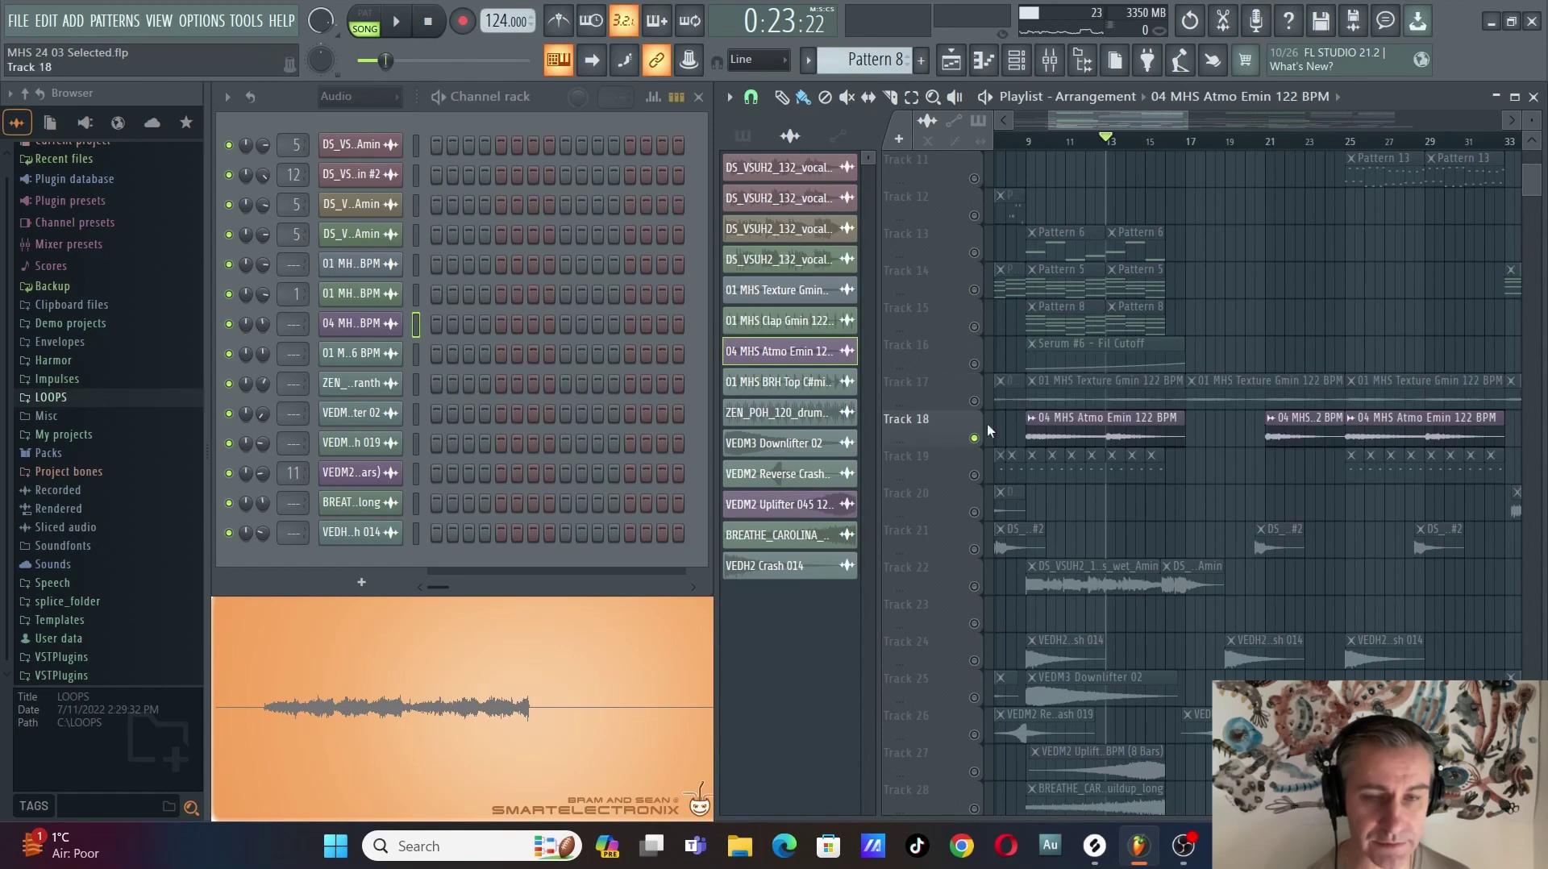
scroll(1016, 404, up, 1)
scroll(1072, 427, up, 1)
click(1081, 431)
scroll(1081, 431, up, 2)
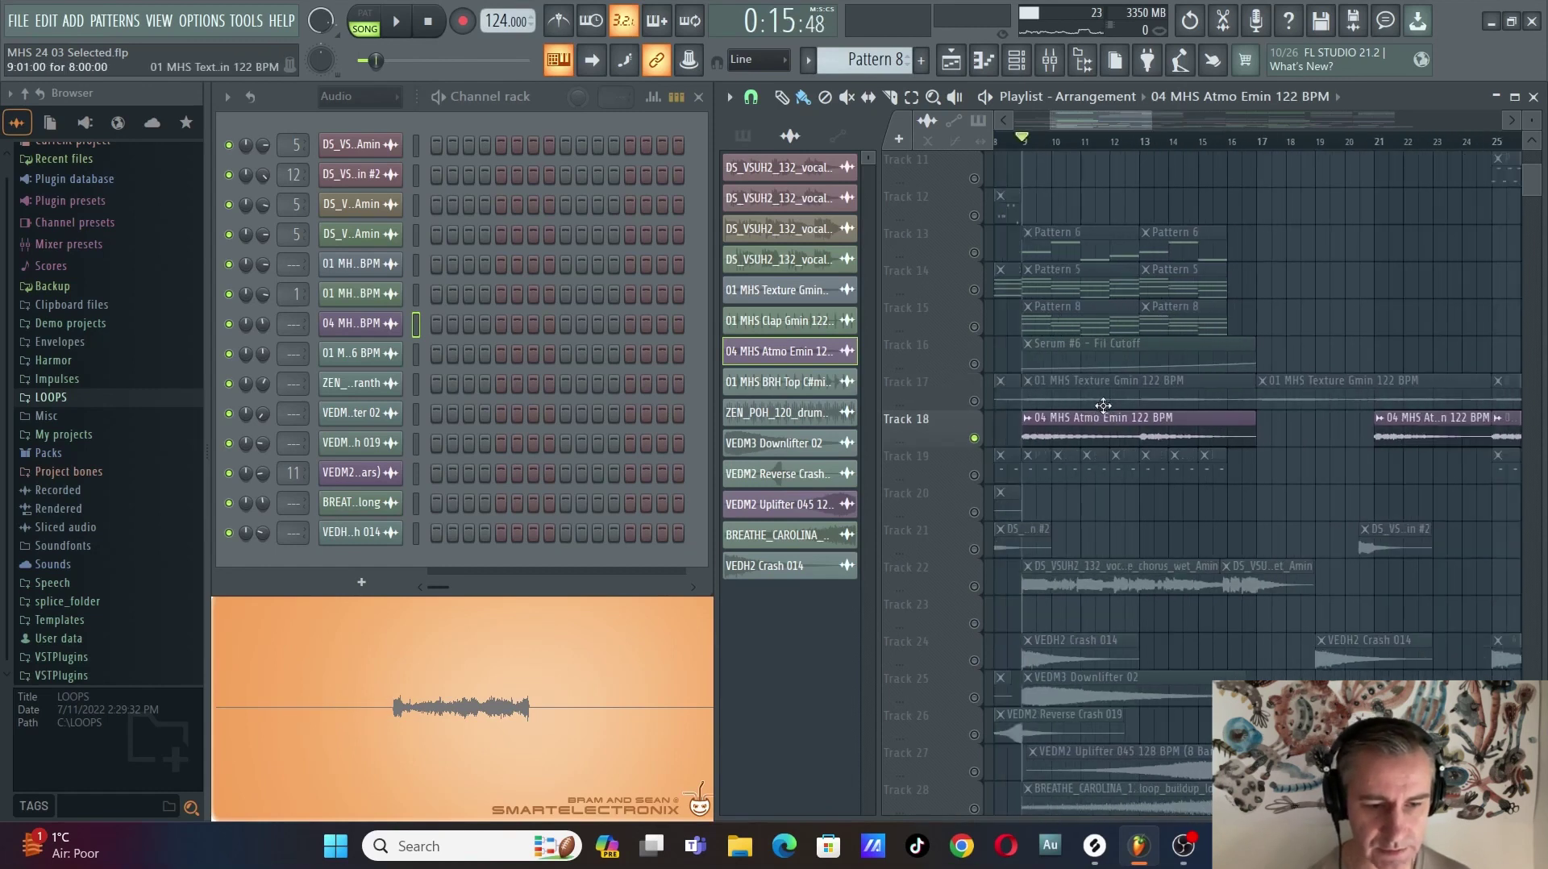
key(space)
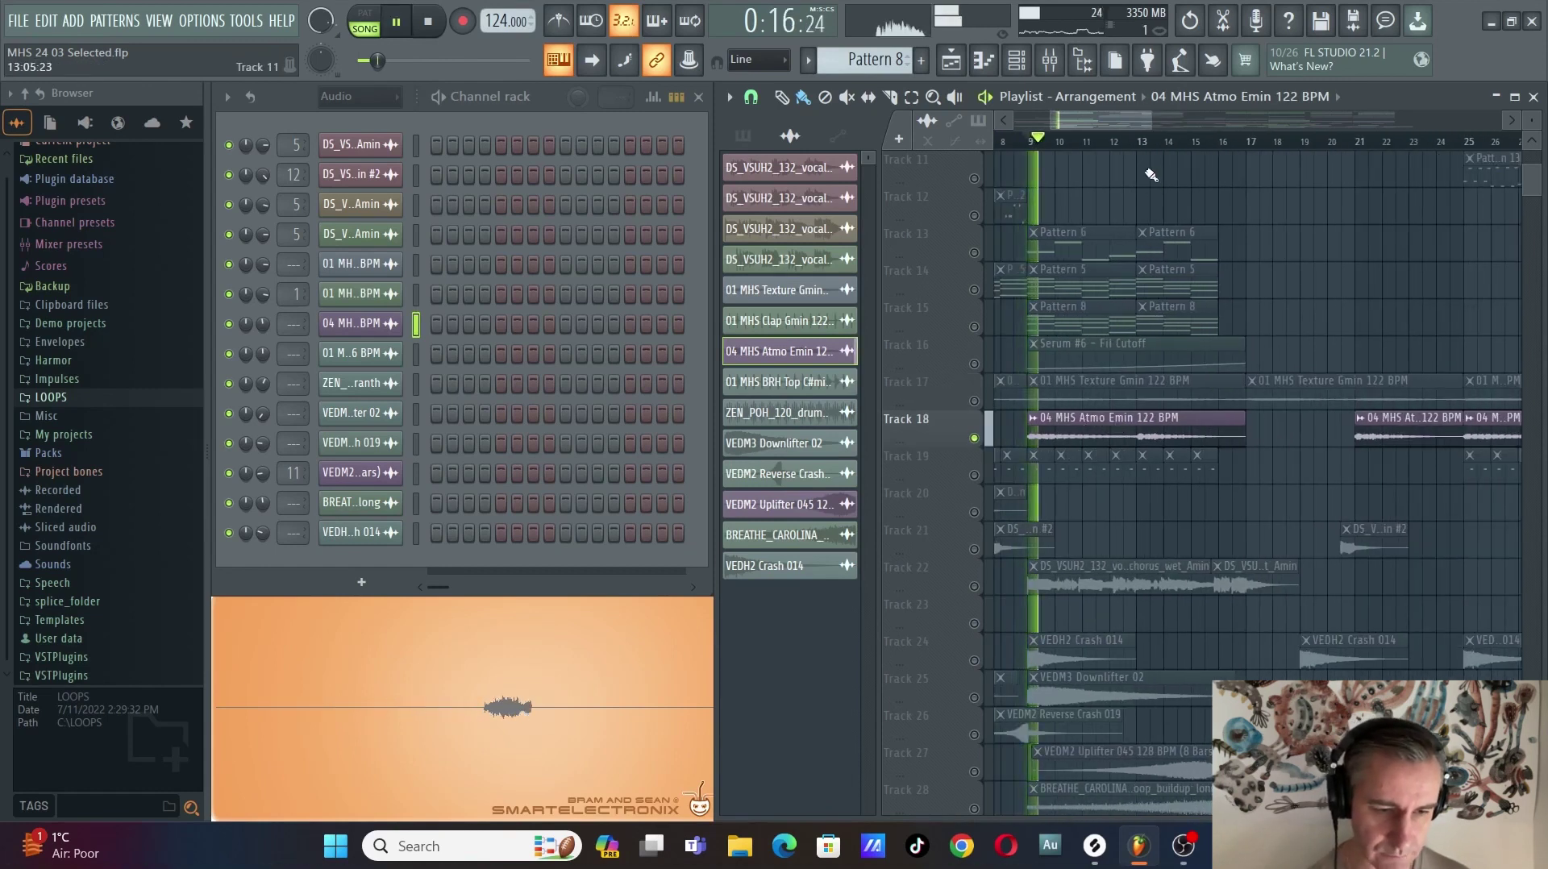
click(1140, 143)
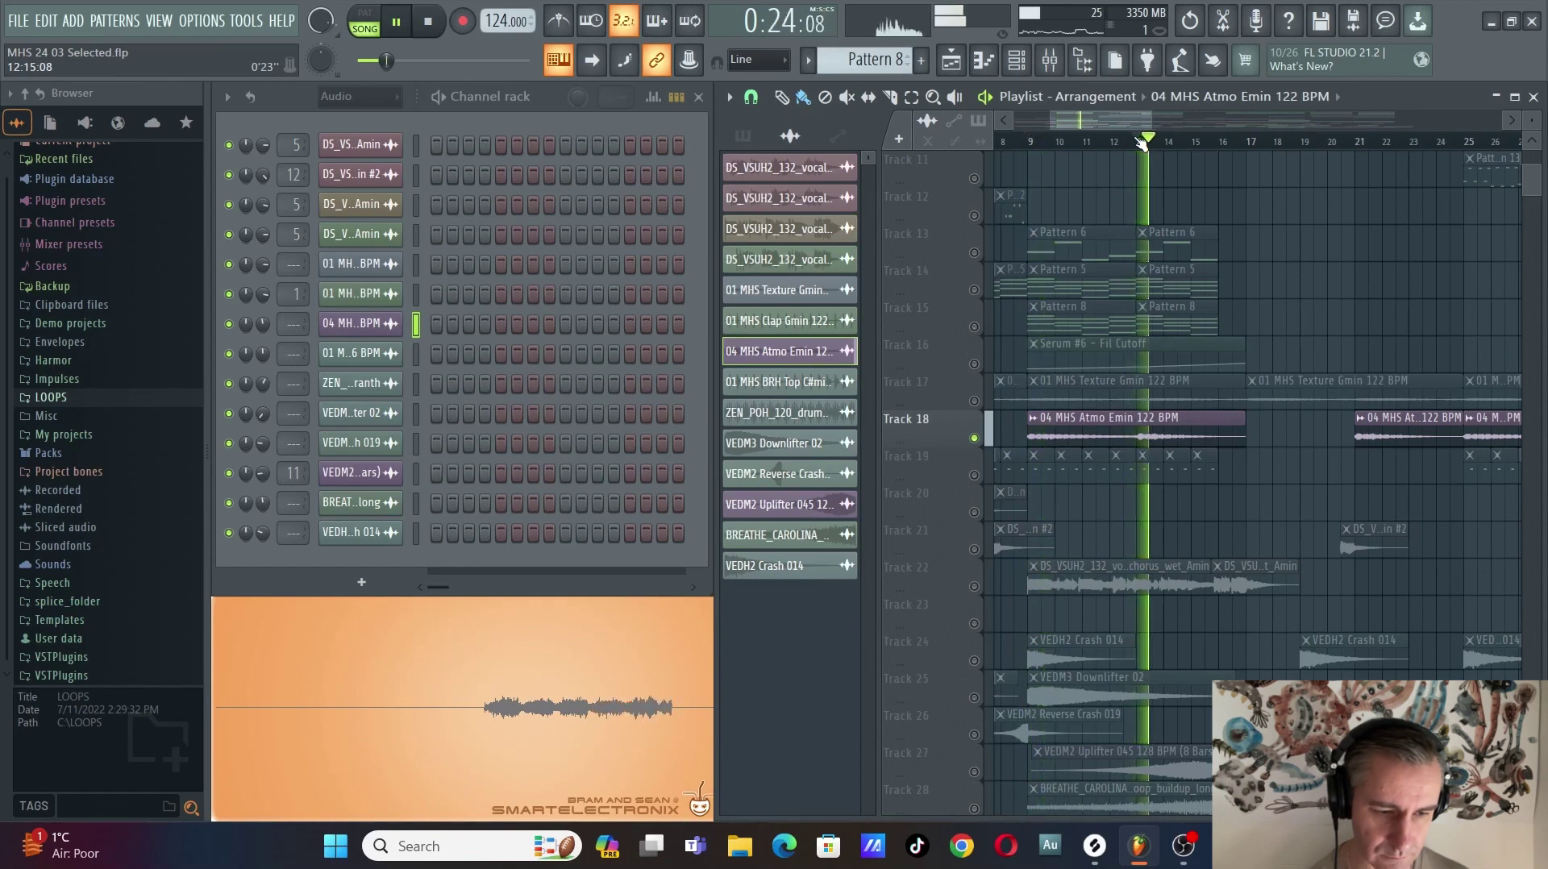
key(space)
scroll(1362, 432, down, 3)
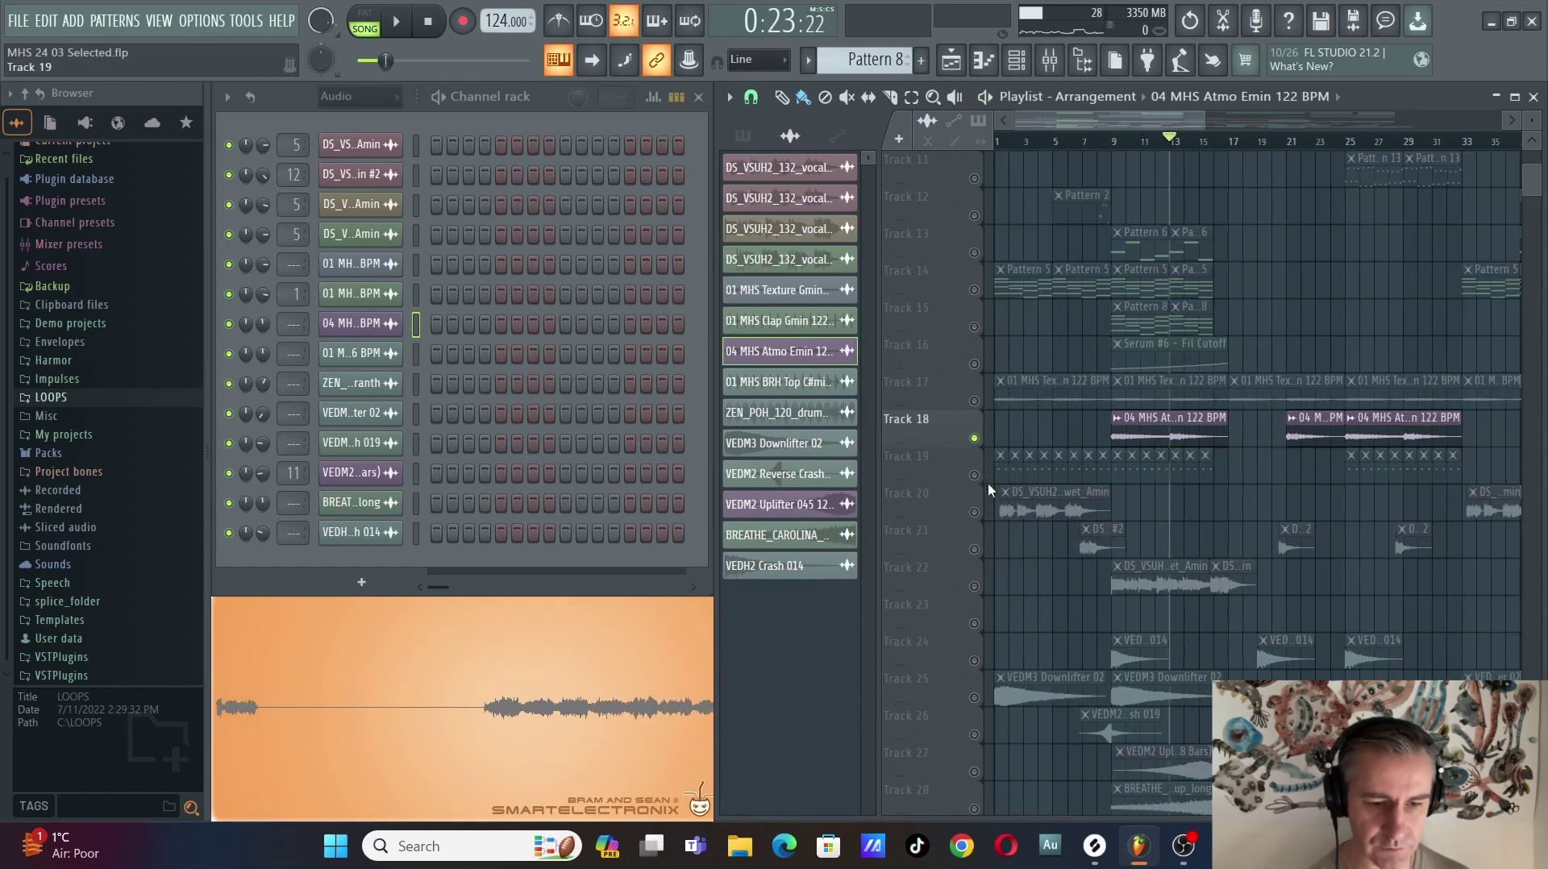
Solo Track 19, return the playback position to the song's start, and open Pattern 7 in the Serum #5 Piano roll.
right_click(976, 477)
scroll(1069, 354, up, 4)
scroll(1072, 316, down, 2)
click(999, 143)
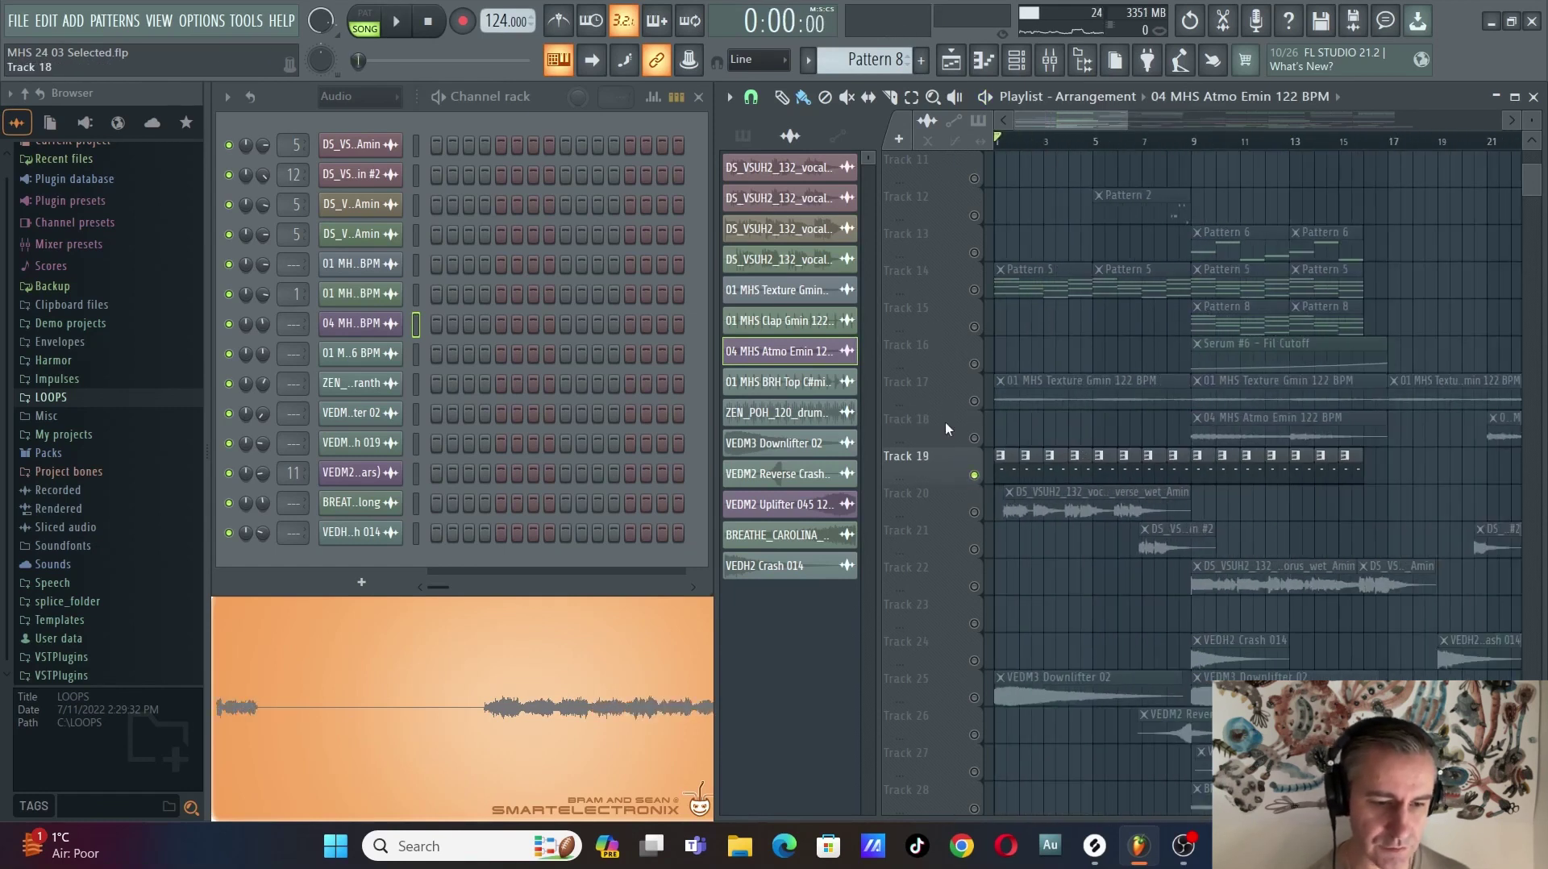
scroll(1006, 471, up, 1)
click(1007, 467)
click(544, 206)
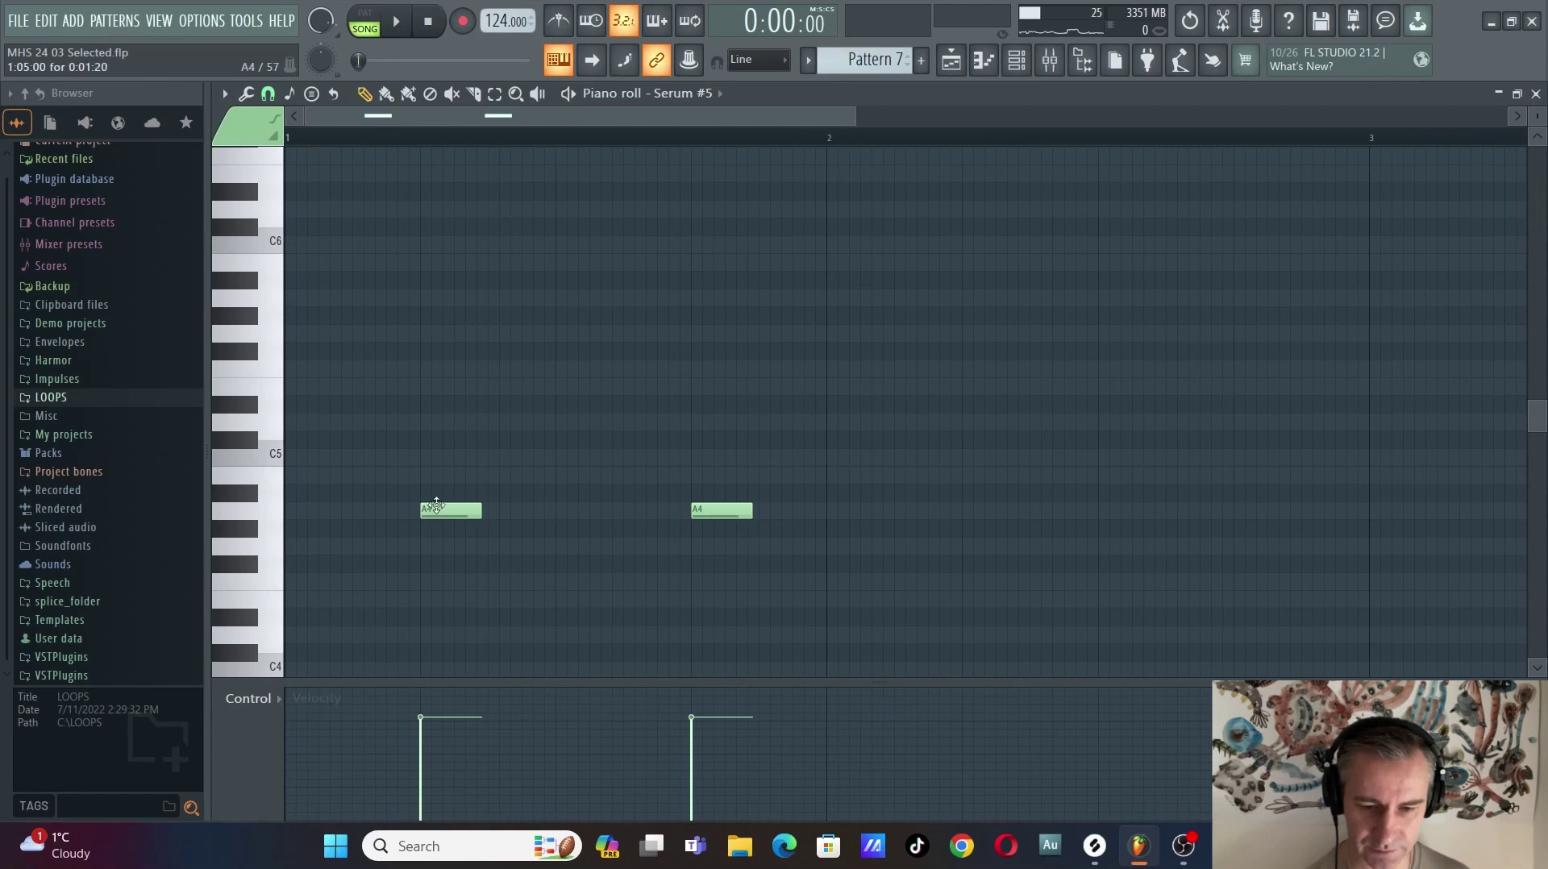
Play Pattern 7 against the metronome, return to the Playlist, and stop playback.
click(559, 20)
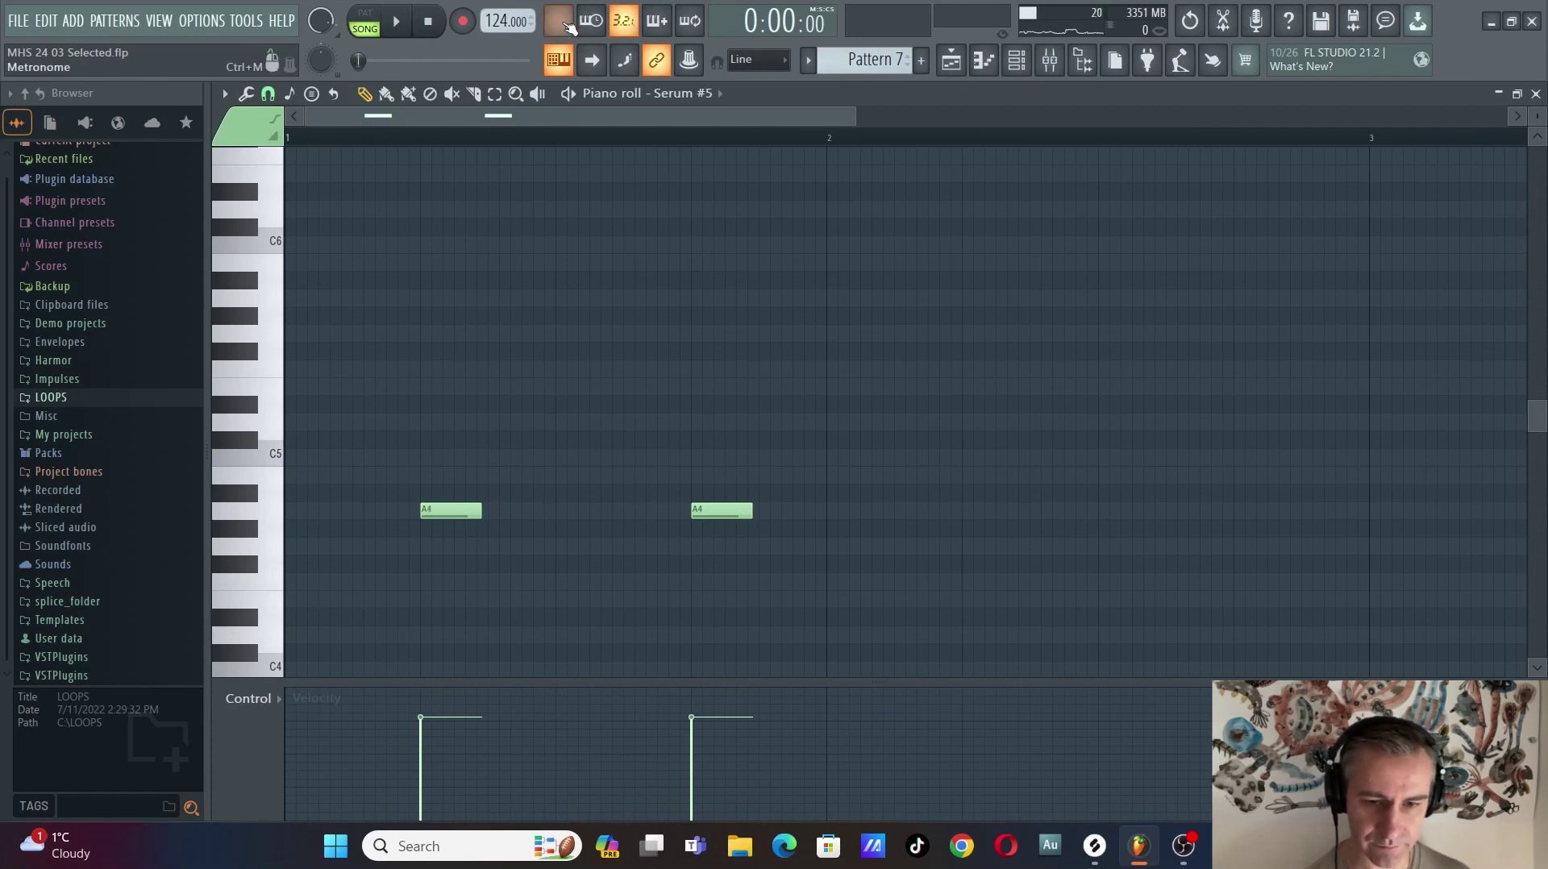
key(space)
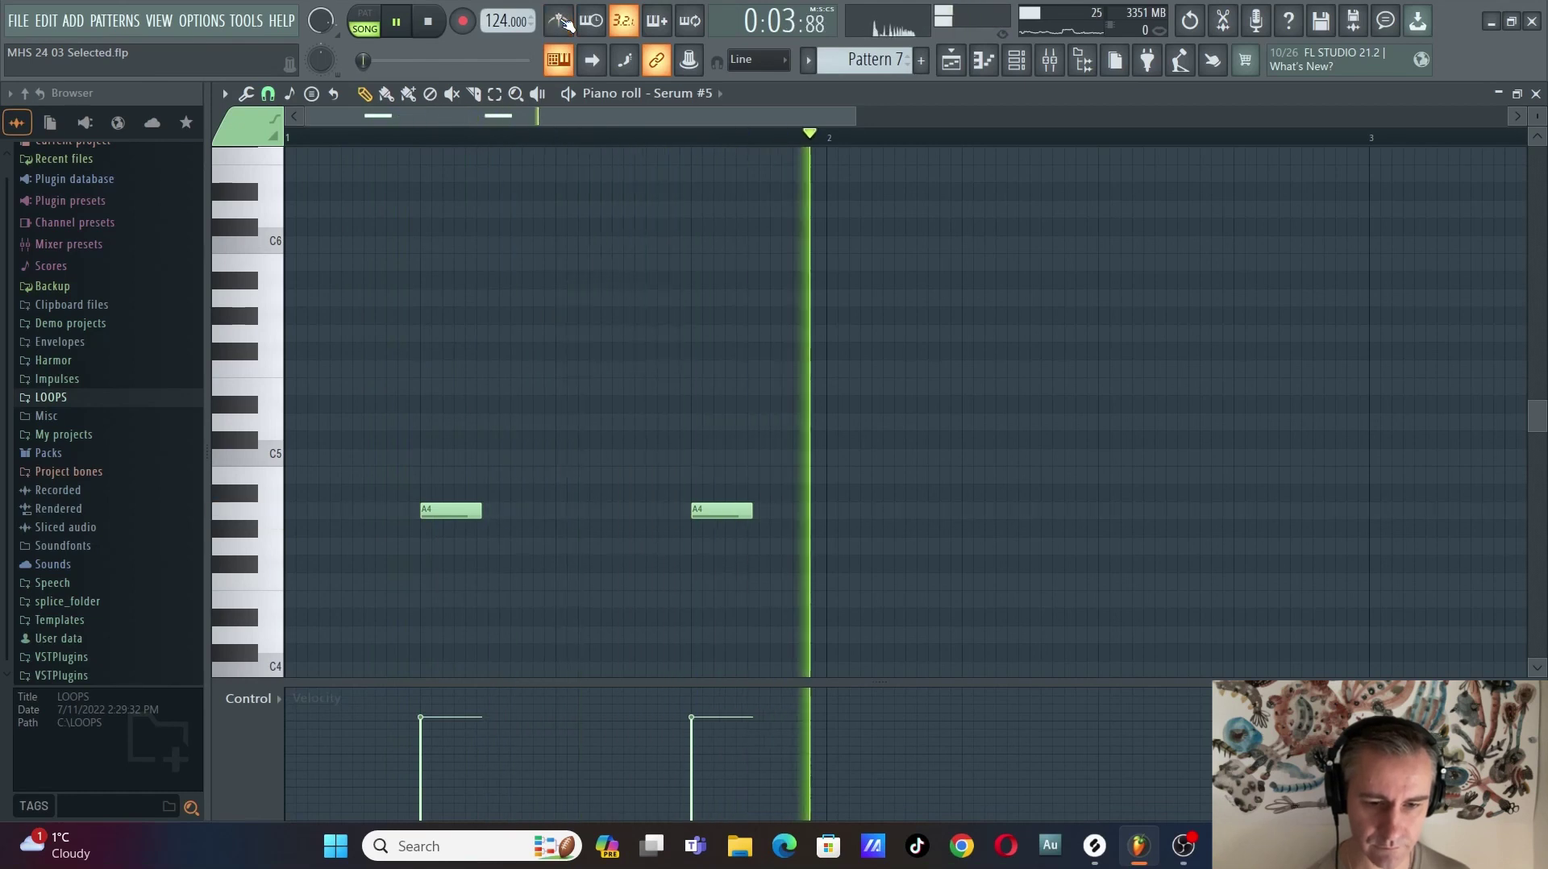
key(F7)
key(space)
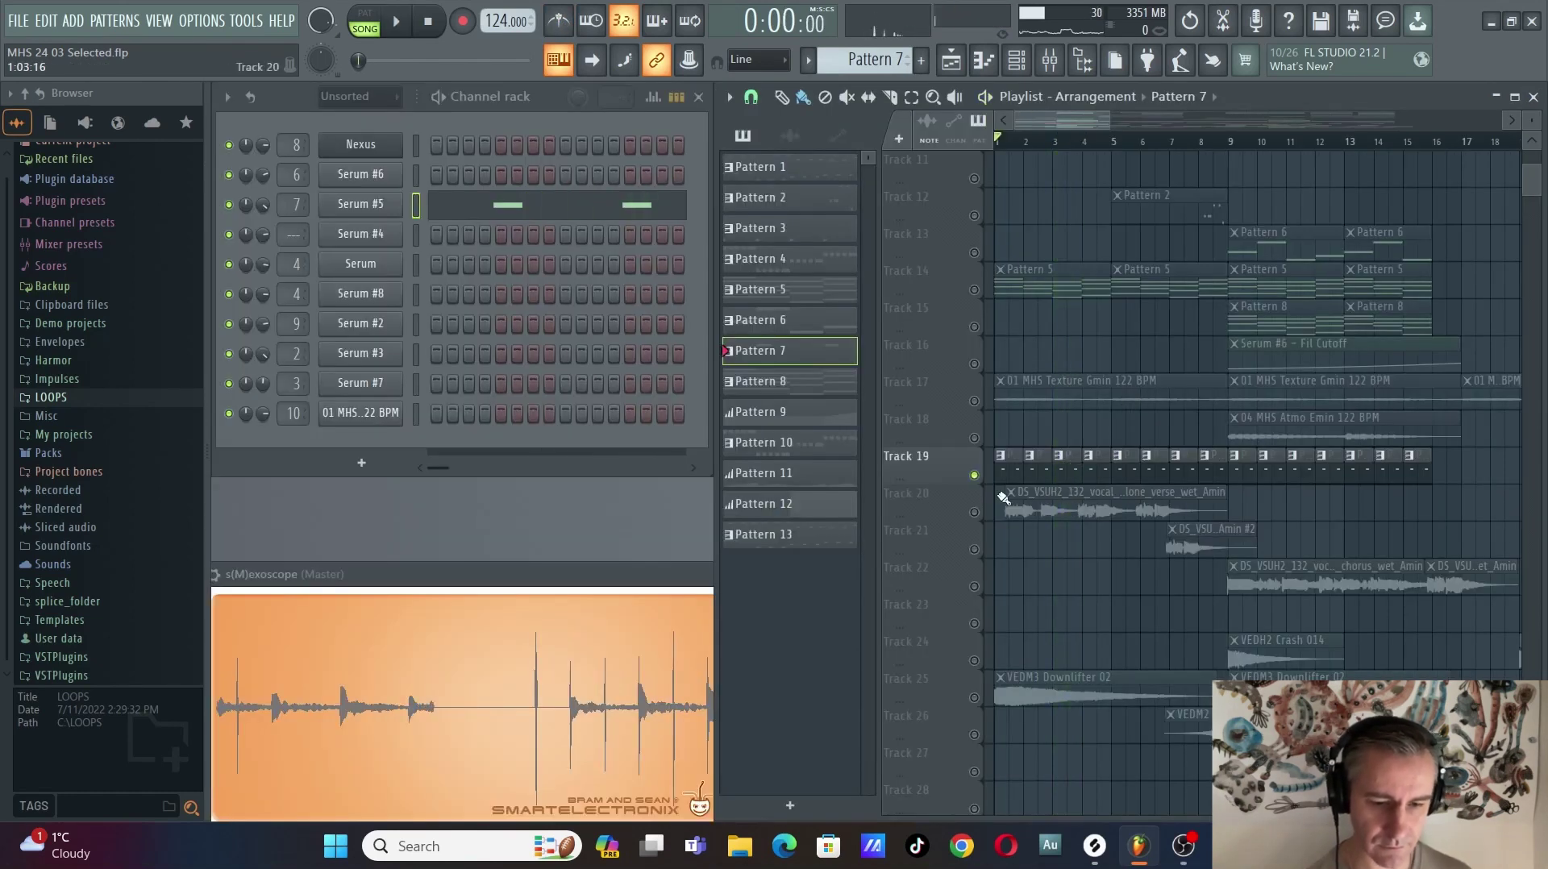
Reopen Pattern 7 in the Serum #5 Piano roll, examine its two A4 notes, and return to the Playlist.
click(556, 212)
scroll(277, 370, down, 3)
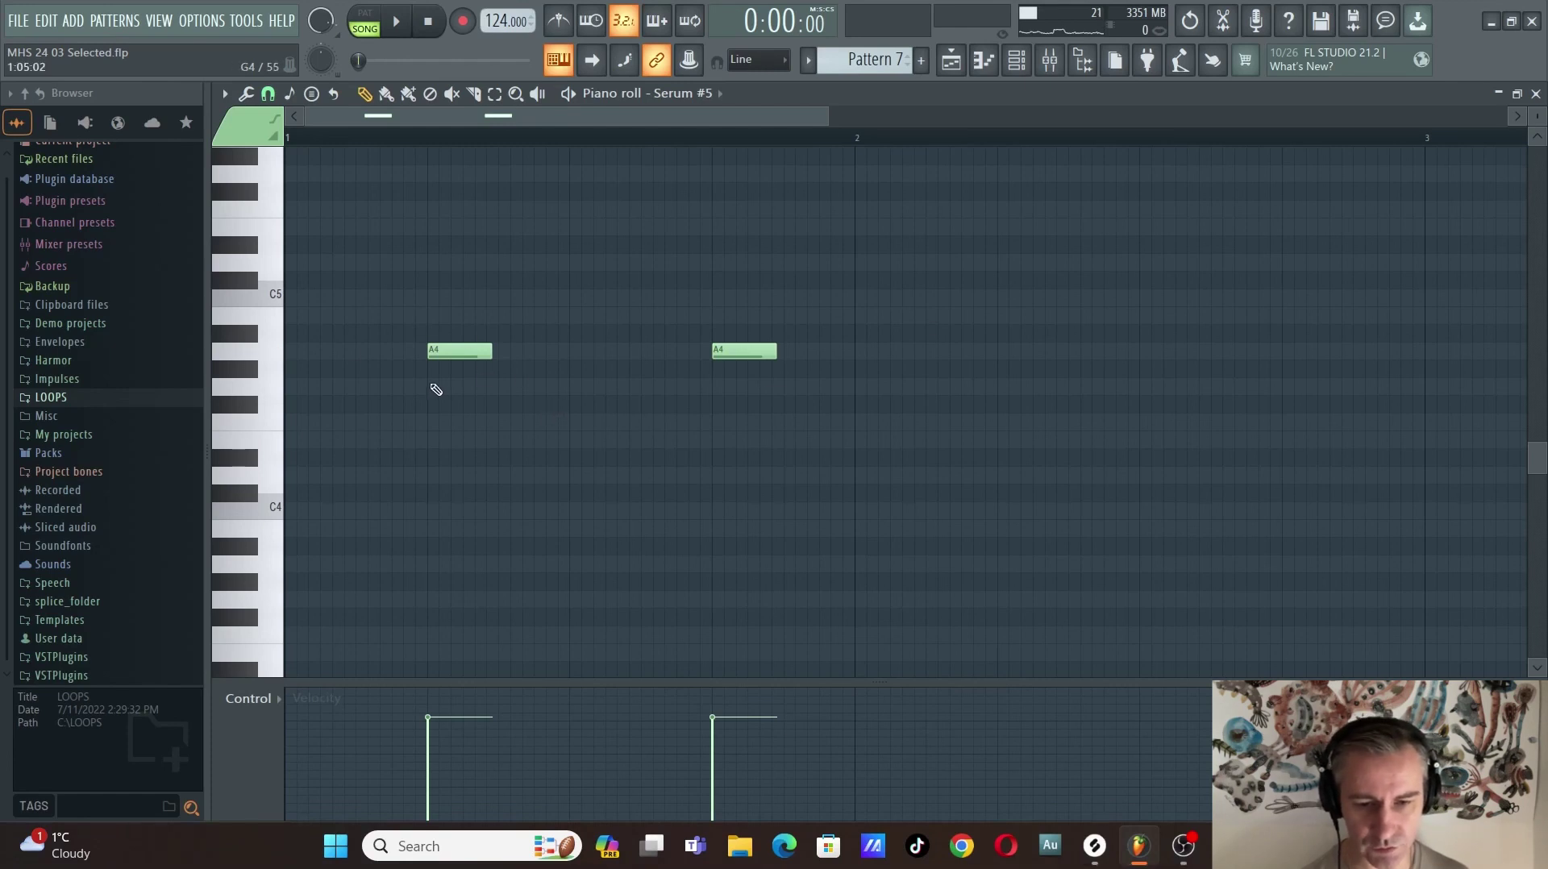
key(F5)
key(F6)
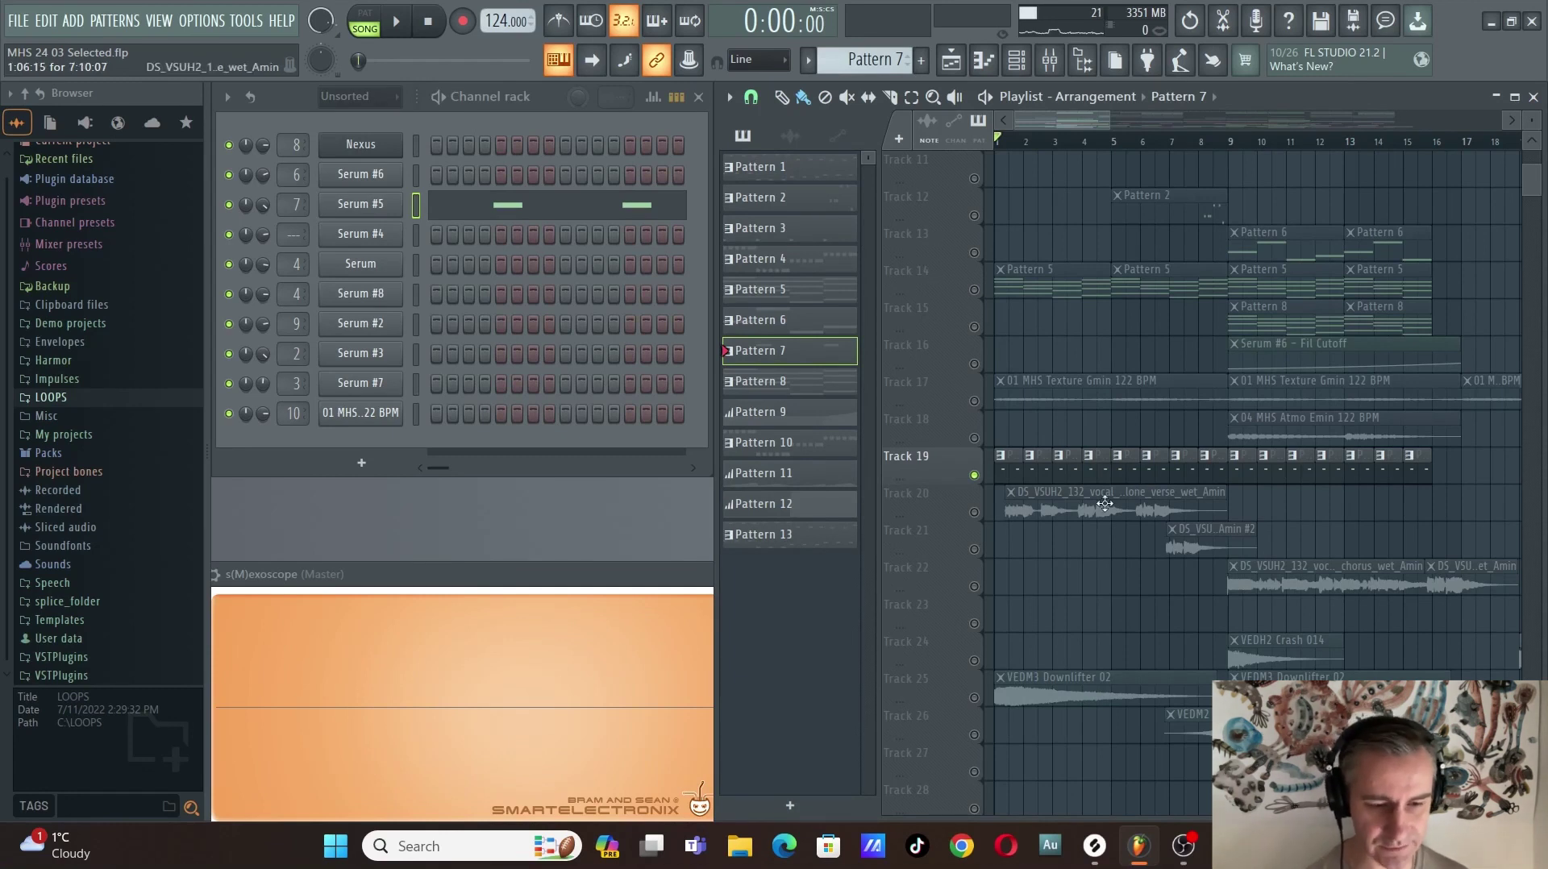
Solo Track 20, maximize the Playlist, play the verse vocal from the song's start, and stop playback.
scroll(1103, 503, down, 2)
right_click(974, 512)
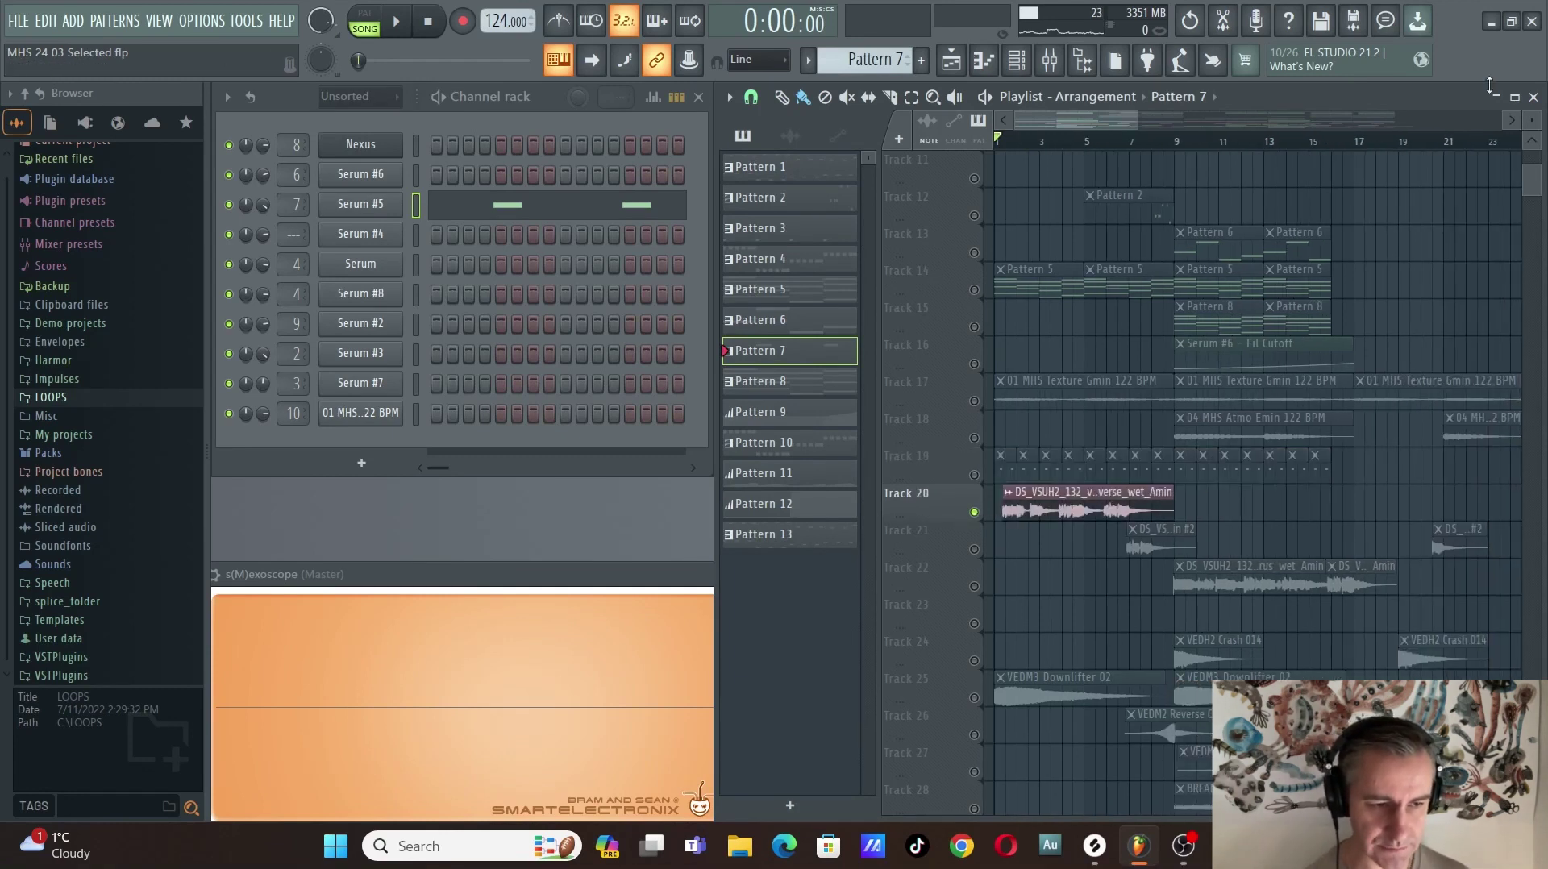
click(1514, 96)
scroll(535, 201, down, 2)
key(space)
scroll(472, 345, up, 3)
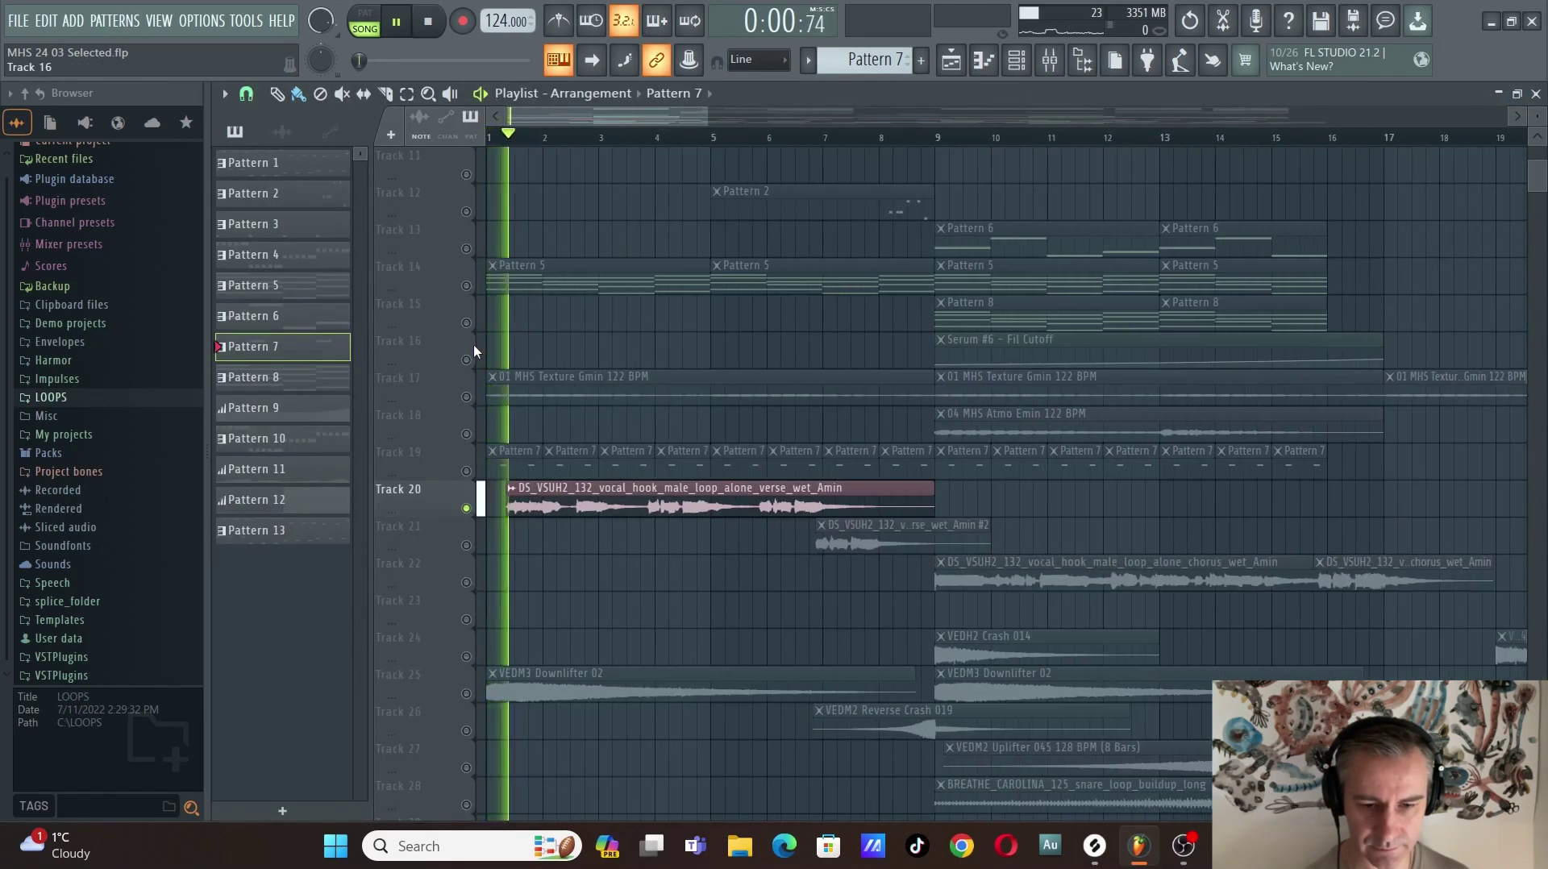
scroll(472, 345, down, 3)
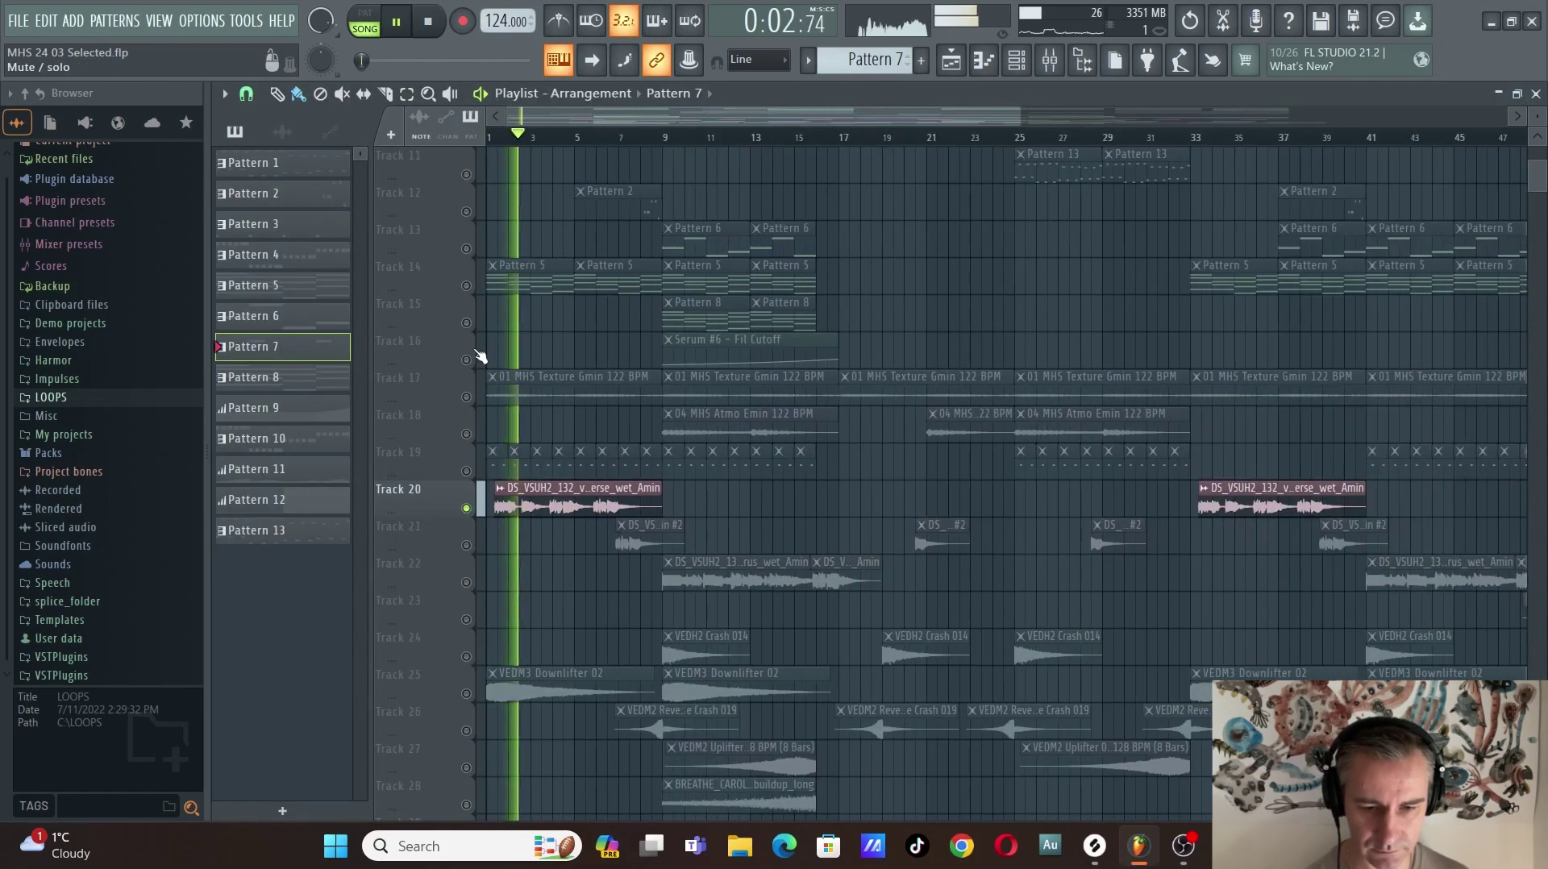
key(space)
scroll(632, 529, down, 3)
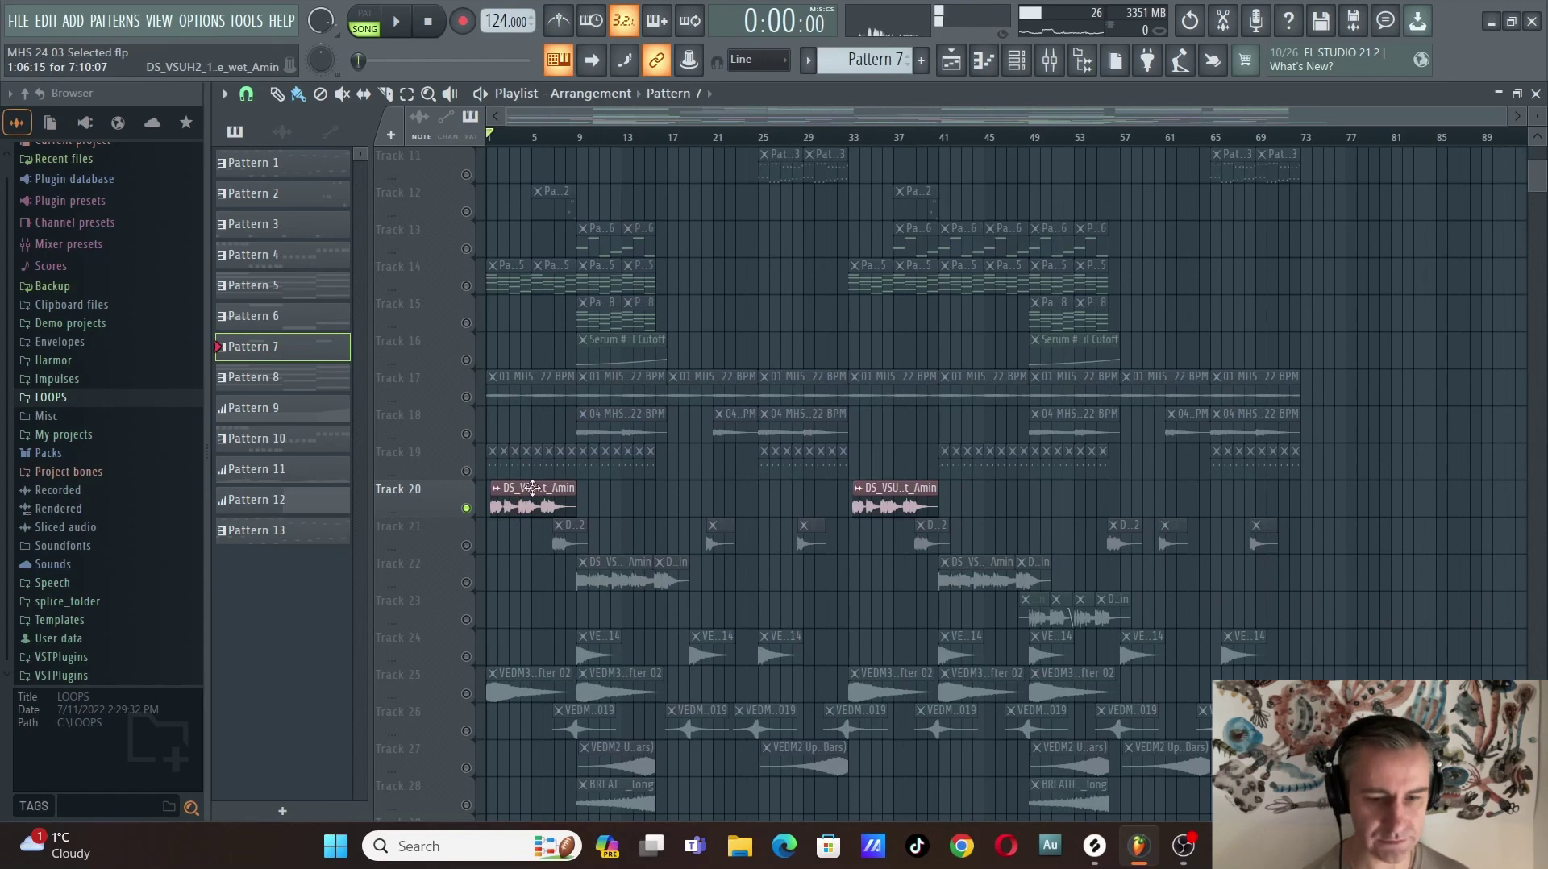
Solo Track 21, play from just before its first vocal clip near bar 7, and stop playback.
click(470, 546)
scroll(595, 549, up, 4)
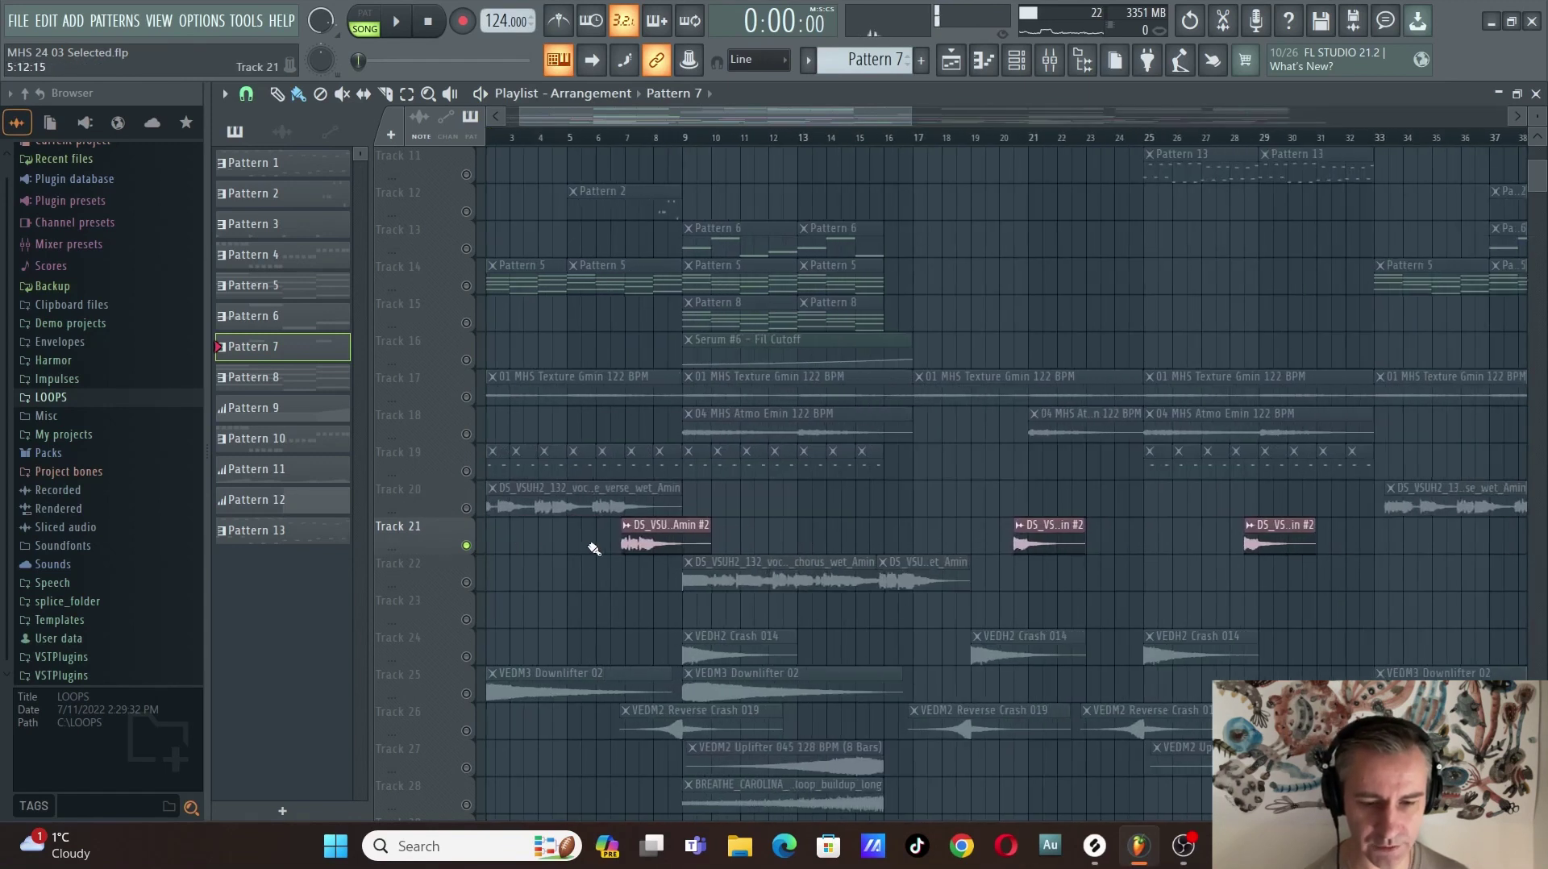
scroll(594, 549, up, 3)
click(644, 139)
scroll(774, 528, up, 3)
scroll(601, 541, down, 3)
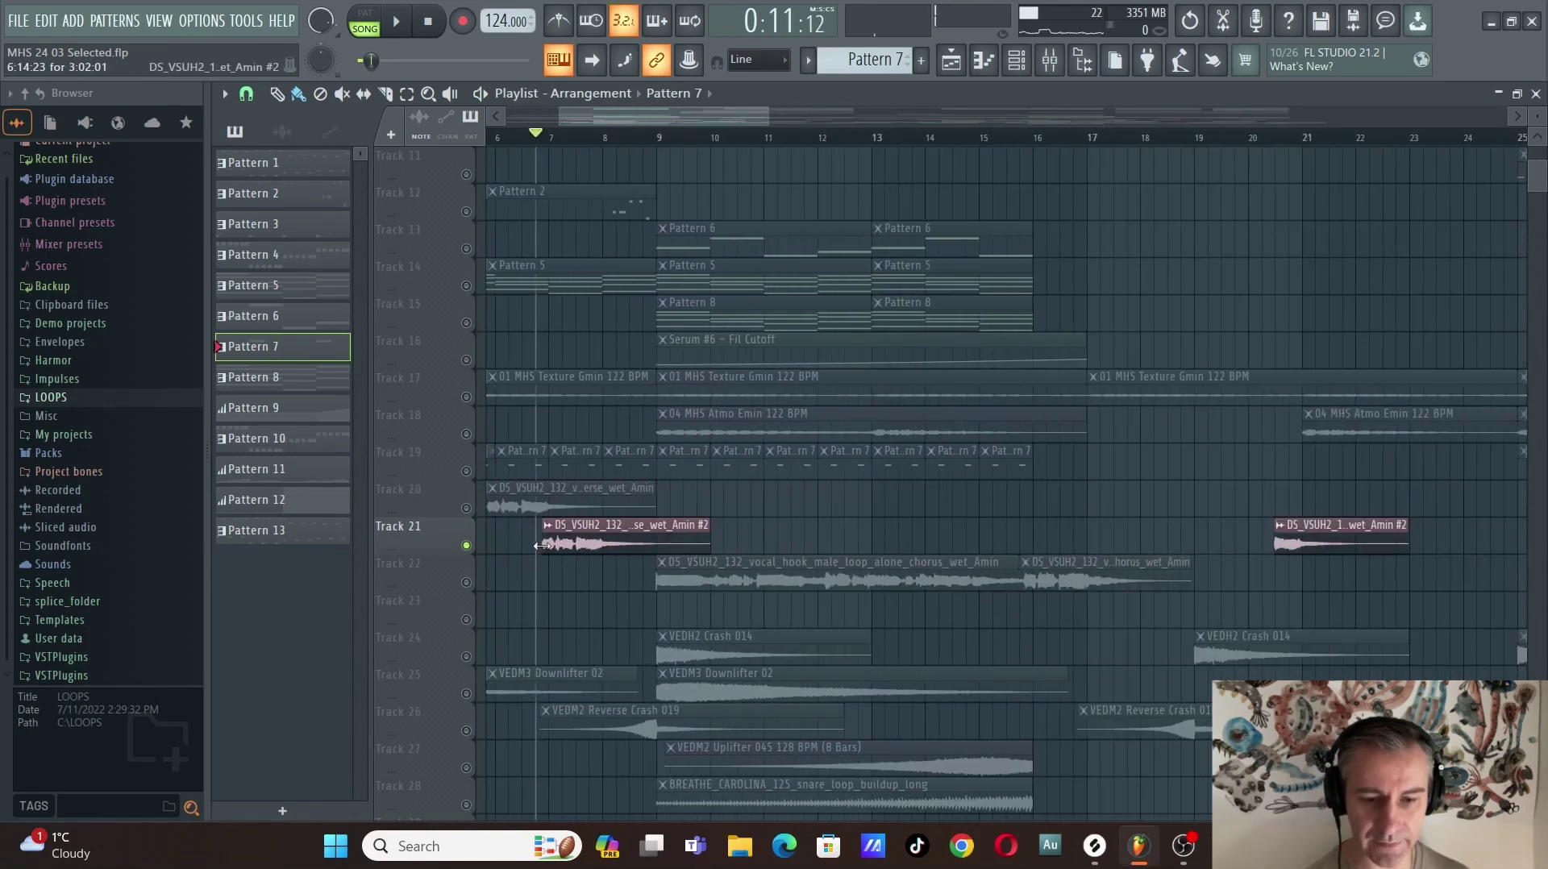
scroll(564, 508, down, 3)
scroll(576, 418, down, 3)
scroll(548, 395, up, 1)
scroll(501, 363, down, 2)
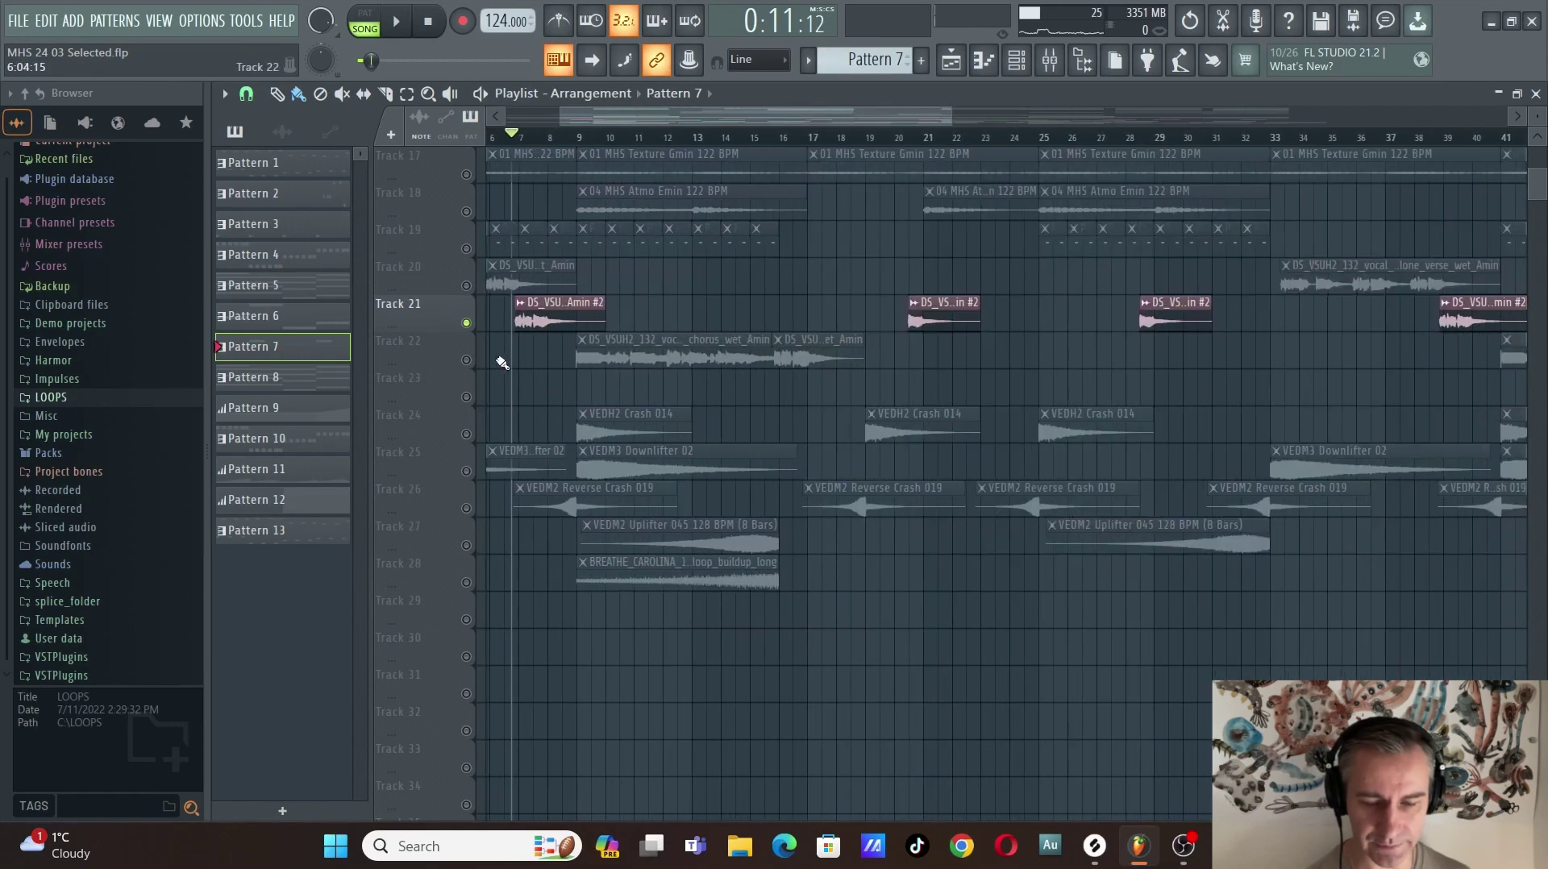
key(space)
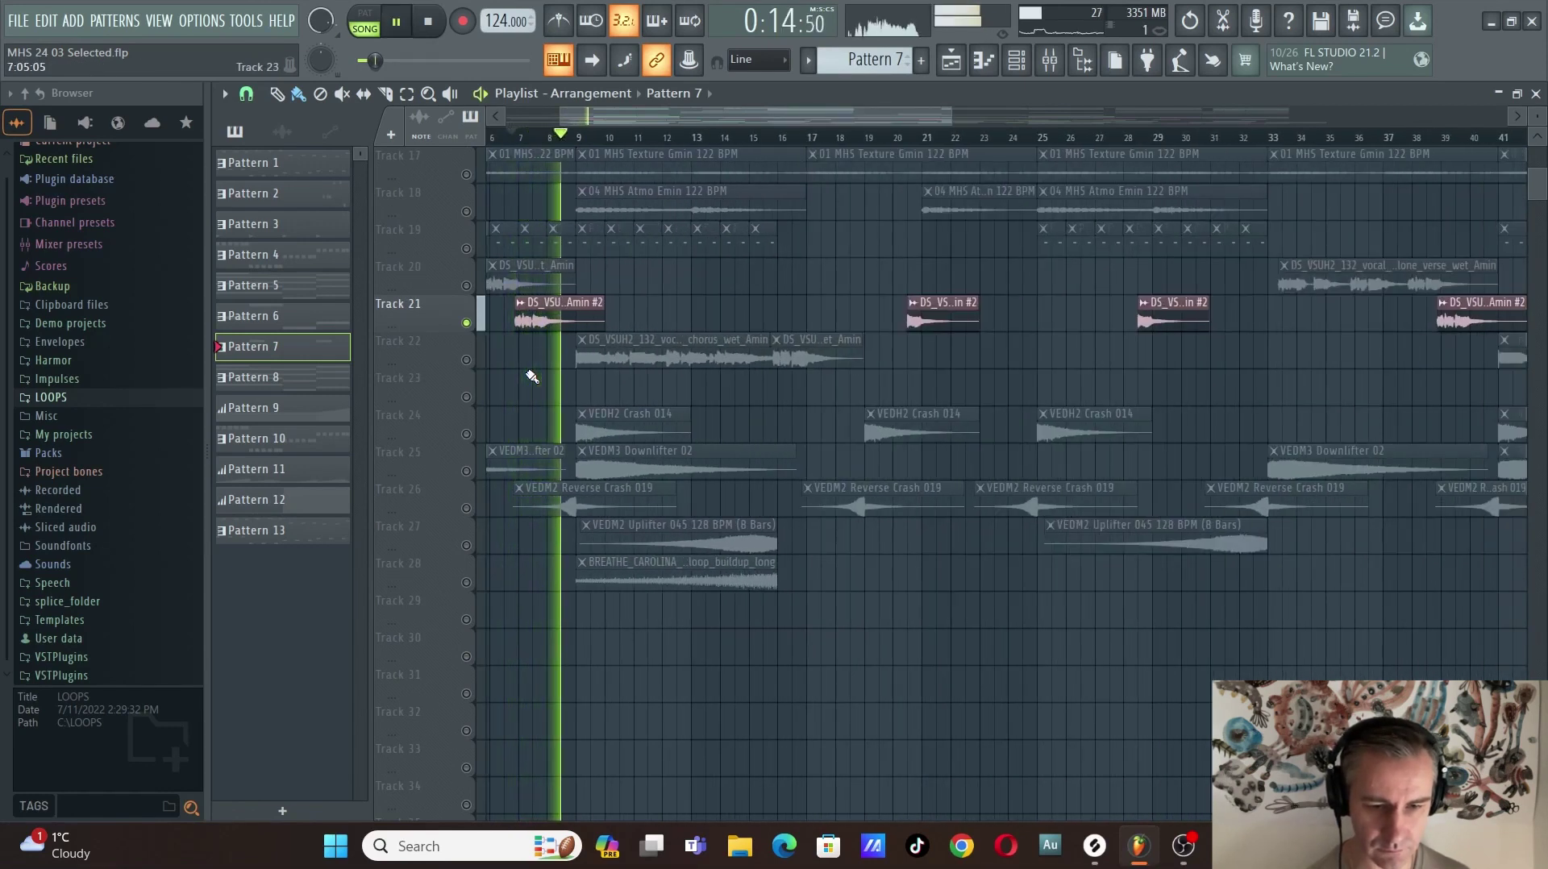
key(space)
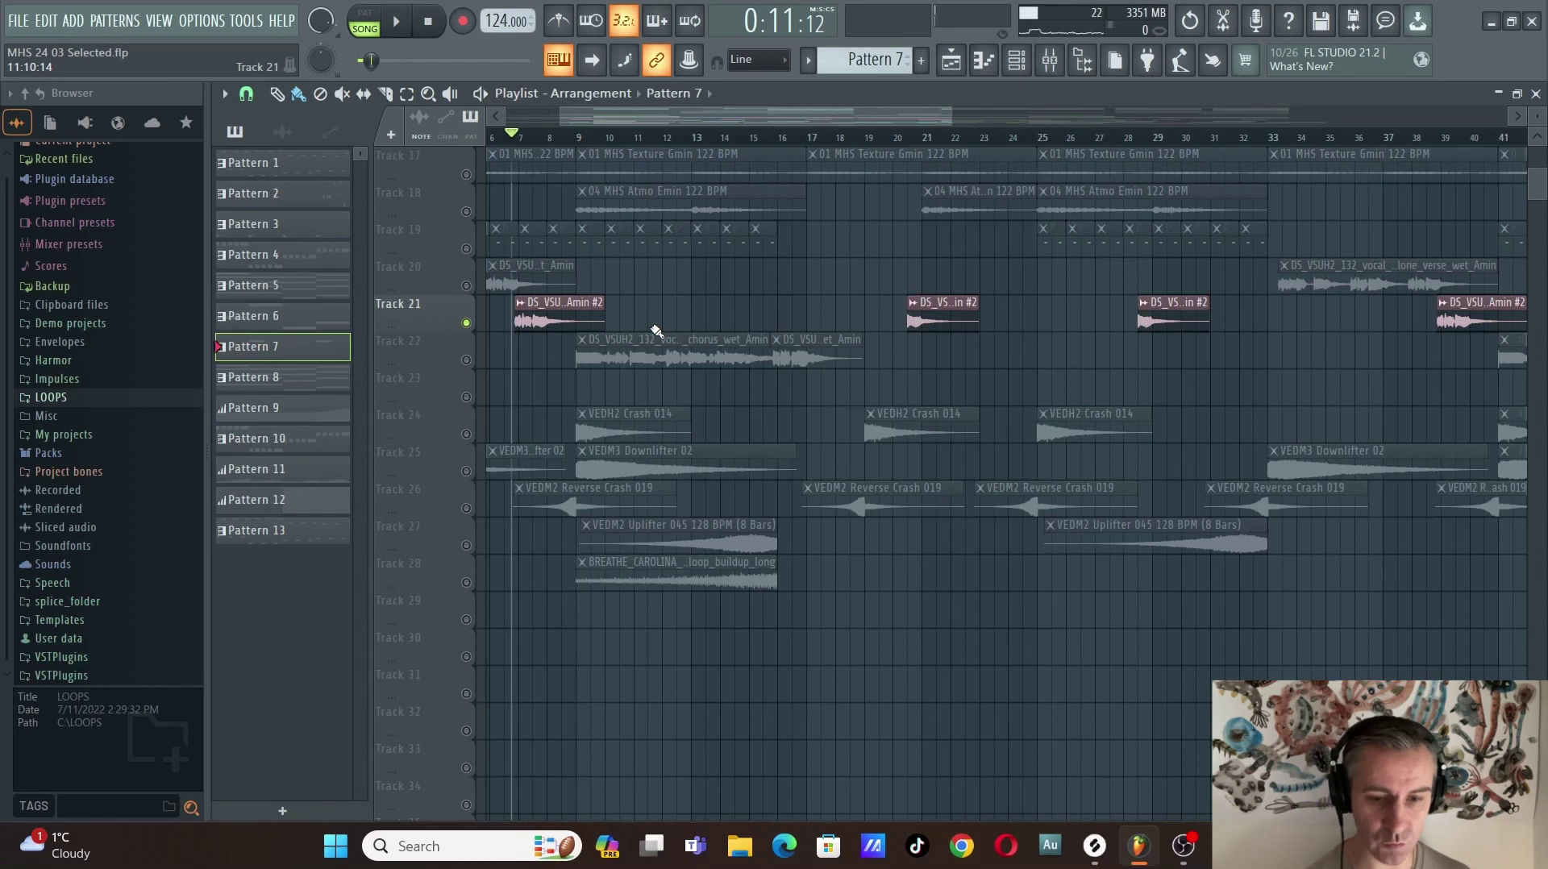
Solo the crash, downlifter, reverse crash, uplifter and snare buildup on Tracks 24 through 28 together.
ctrl+scroll(657, 330, down, 6)
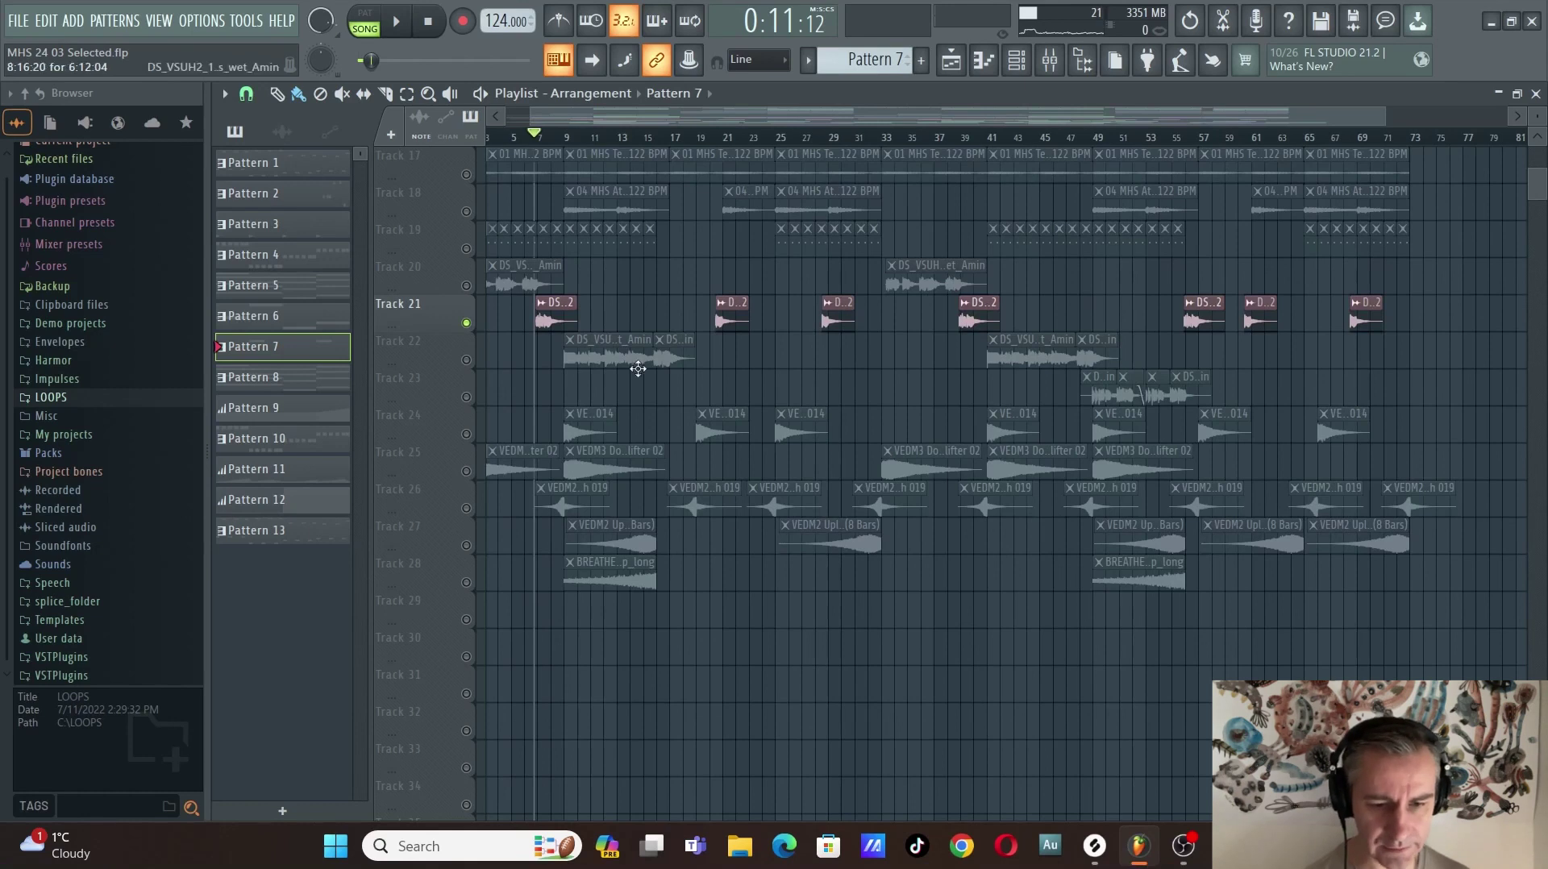
click(470, 436)
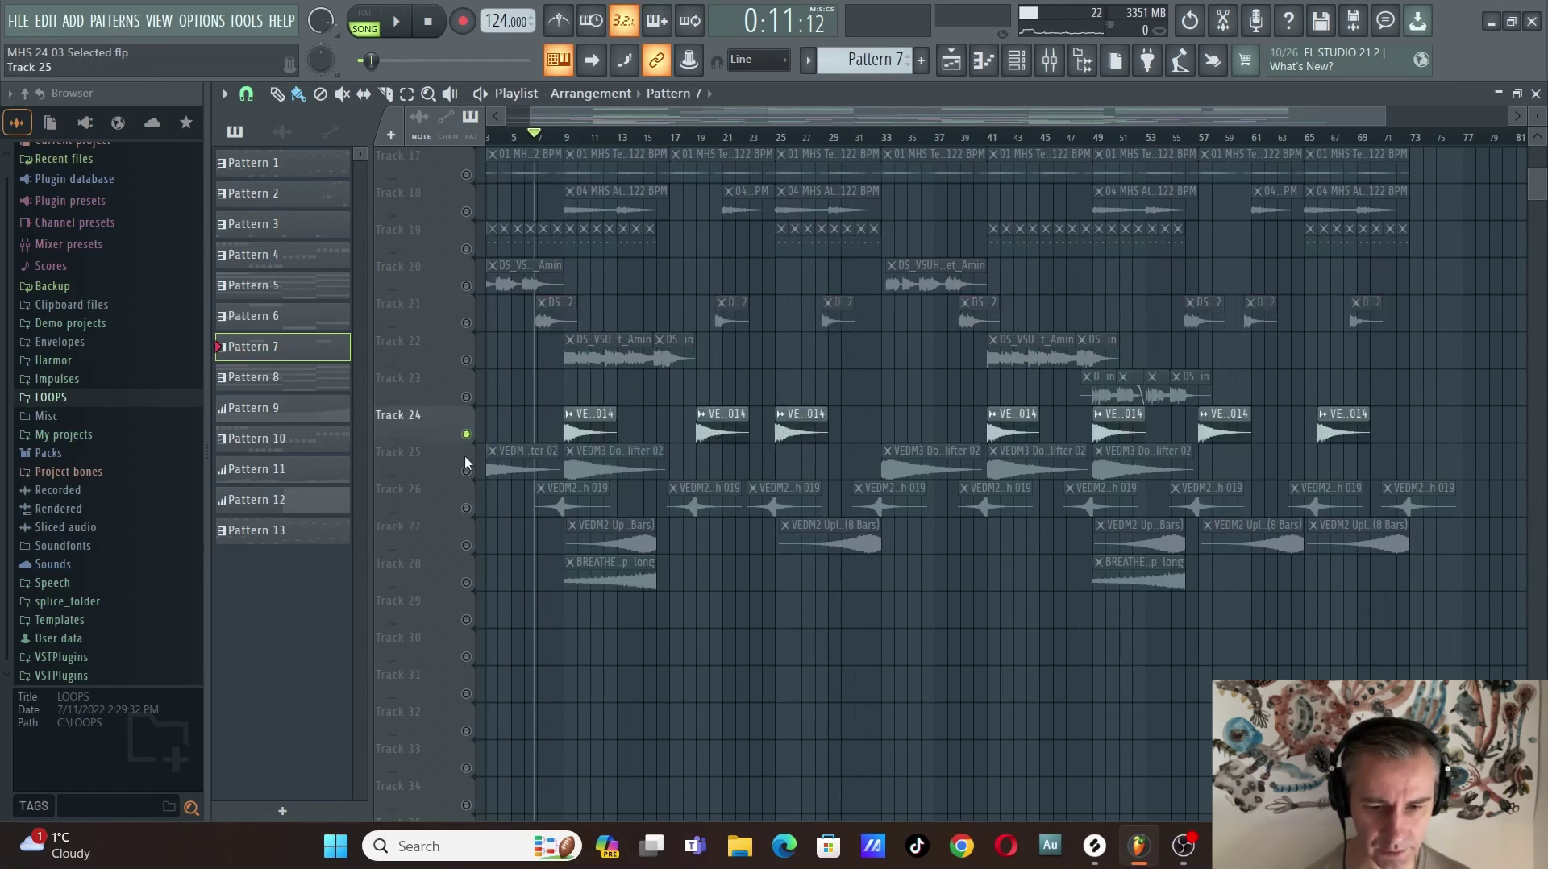
ctrl+scroll(736, 495, up, 5)
ctrl+scroll(736, 495, down, 3)
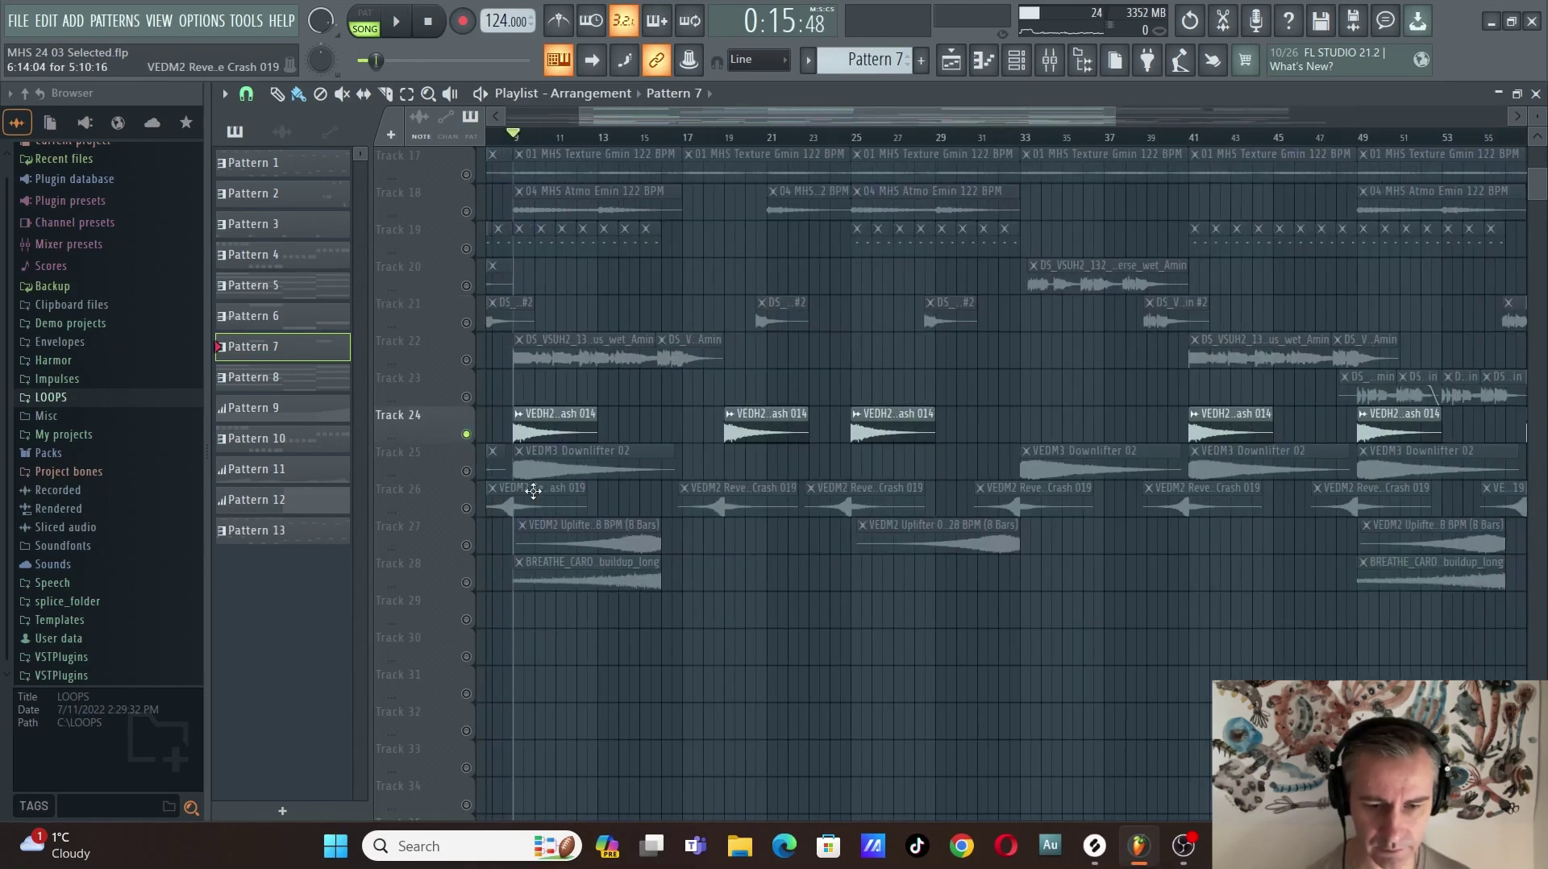
ctrl+click(466, 471)
ctrl+click(466, 508)
ctrl+click(466, 583)
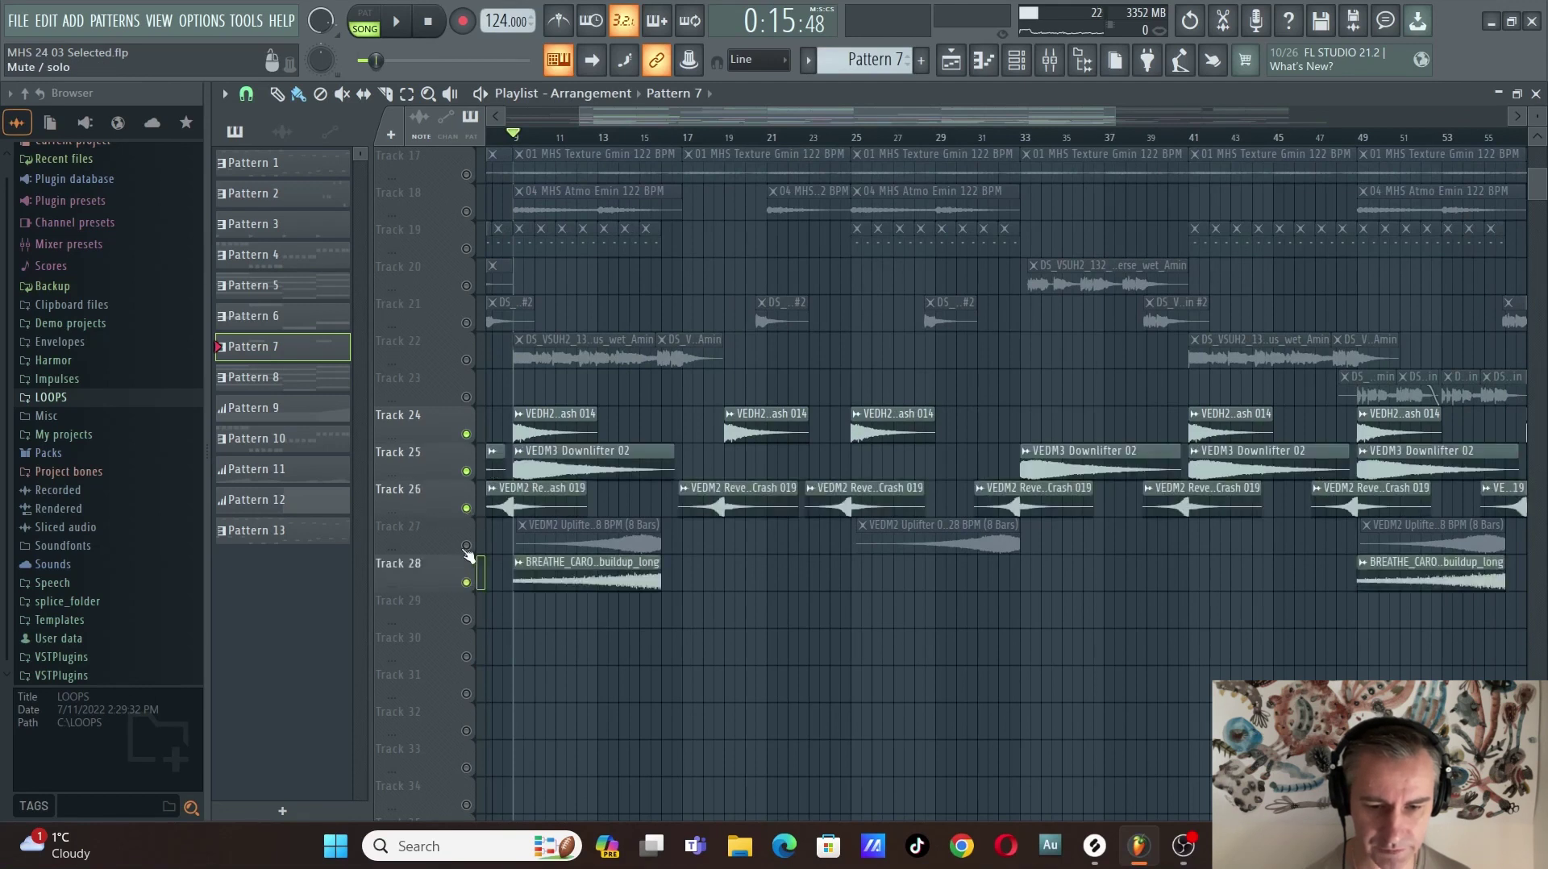
ctrl+click(466, 545)
Play the effects on Tracks 24 through 28 from about bar 8, and again from about bar 14.
scroll(589, 141, up, 2)
click(589, 141)
scroll(589, 141, up, 2)
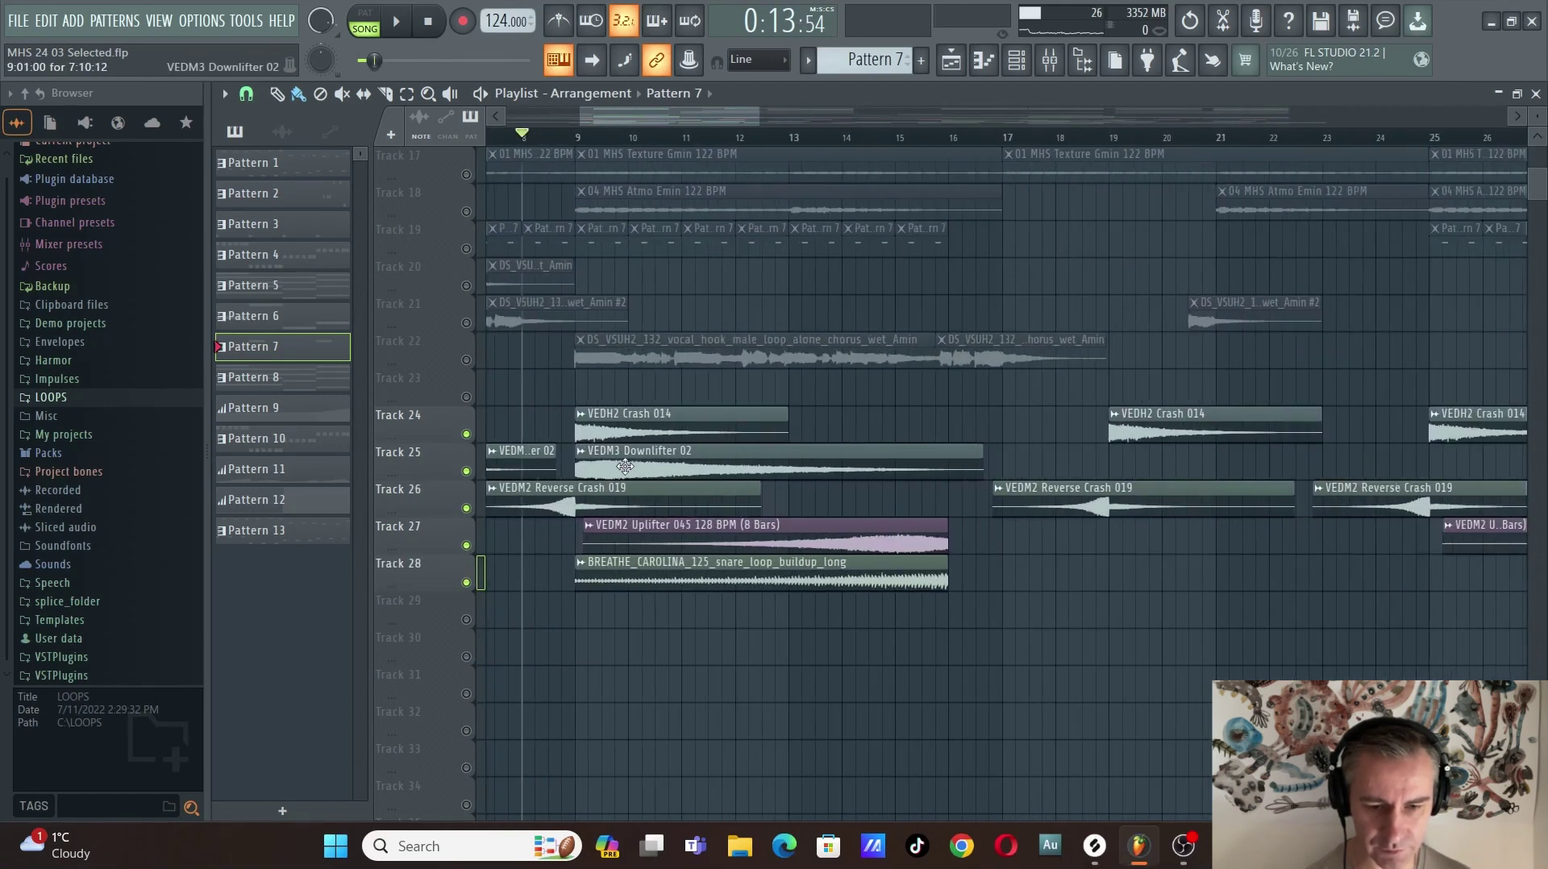
key(space)
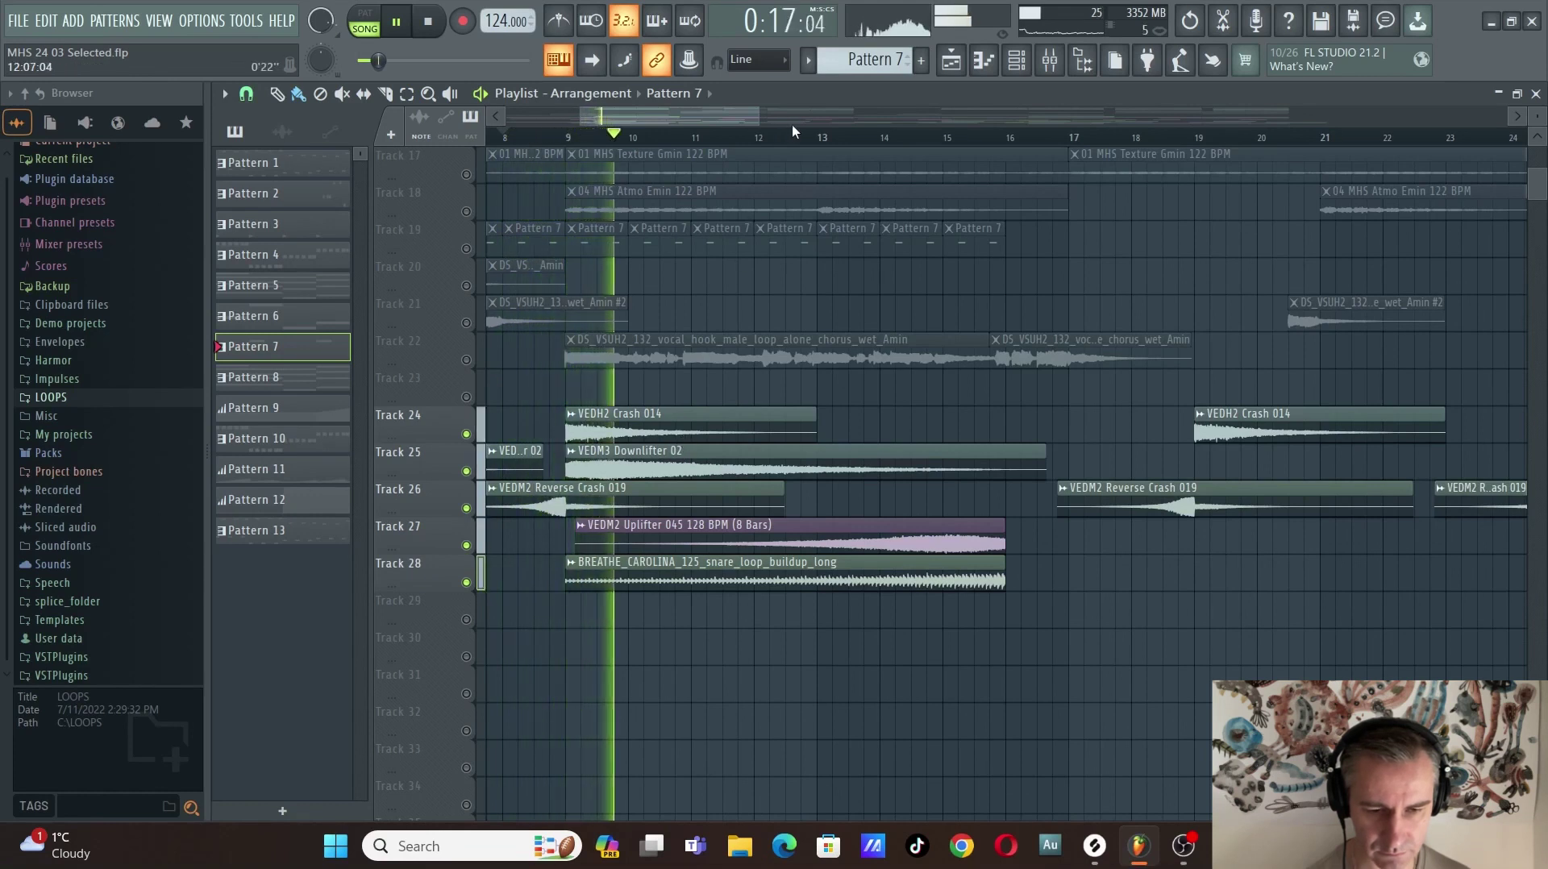
click(911, 139)
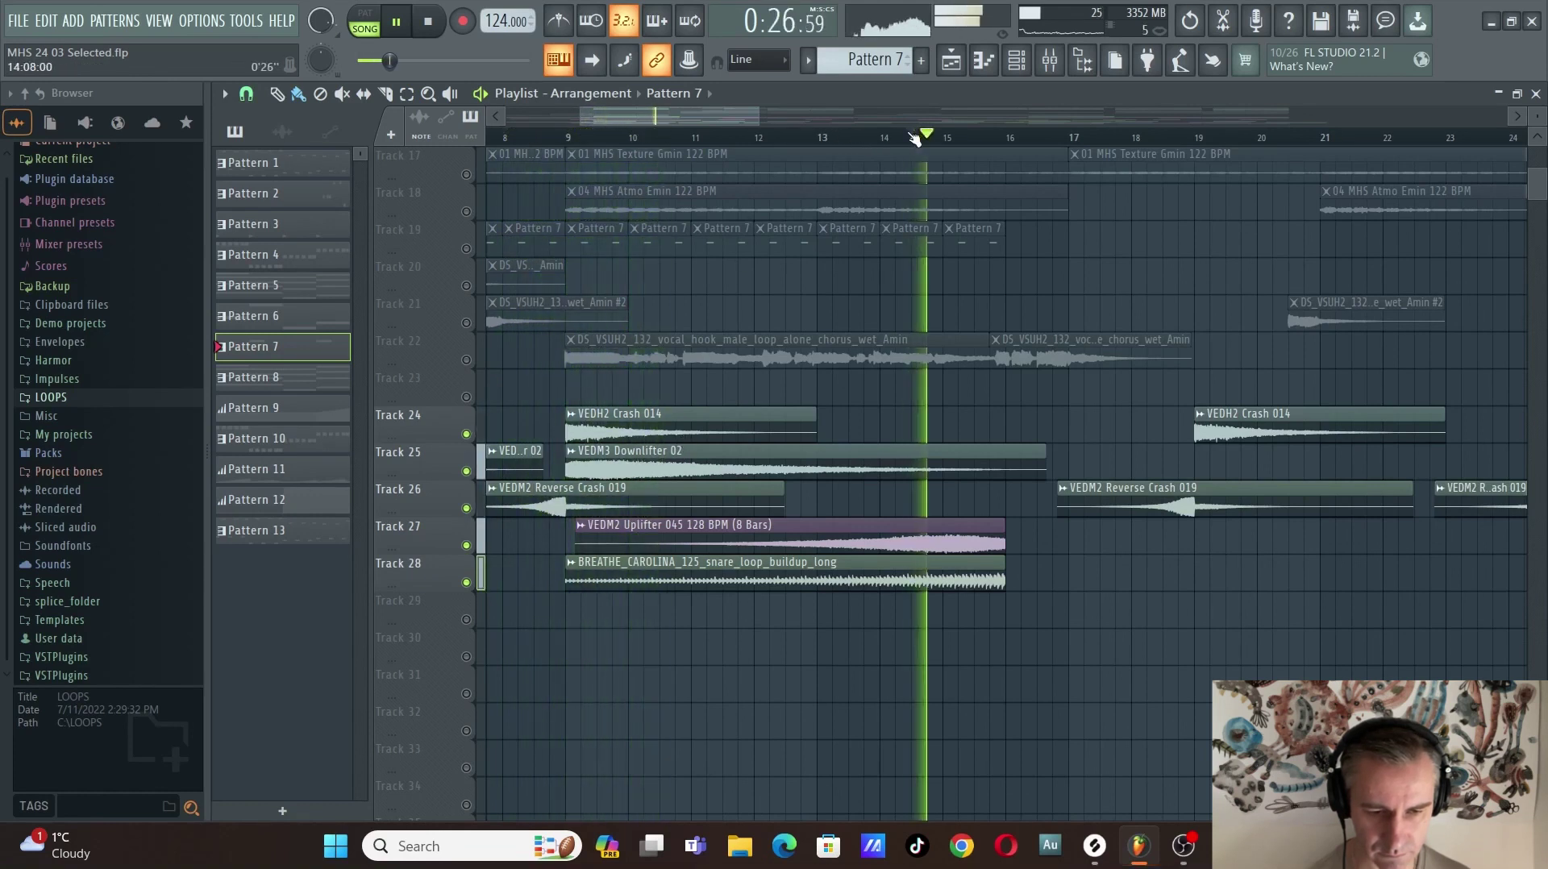
Stop playback after the buildup and turn all Playlist tracks back on.
scroll(1056, 677, down, 3)
scroll(815, 570, down, 4)
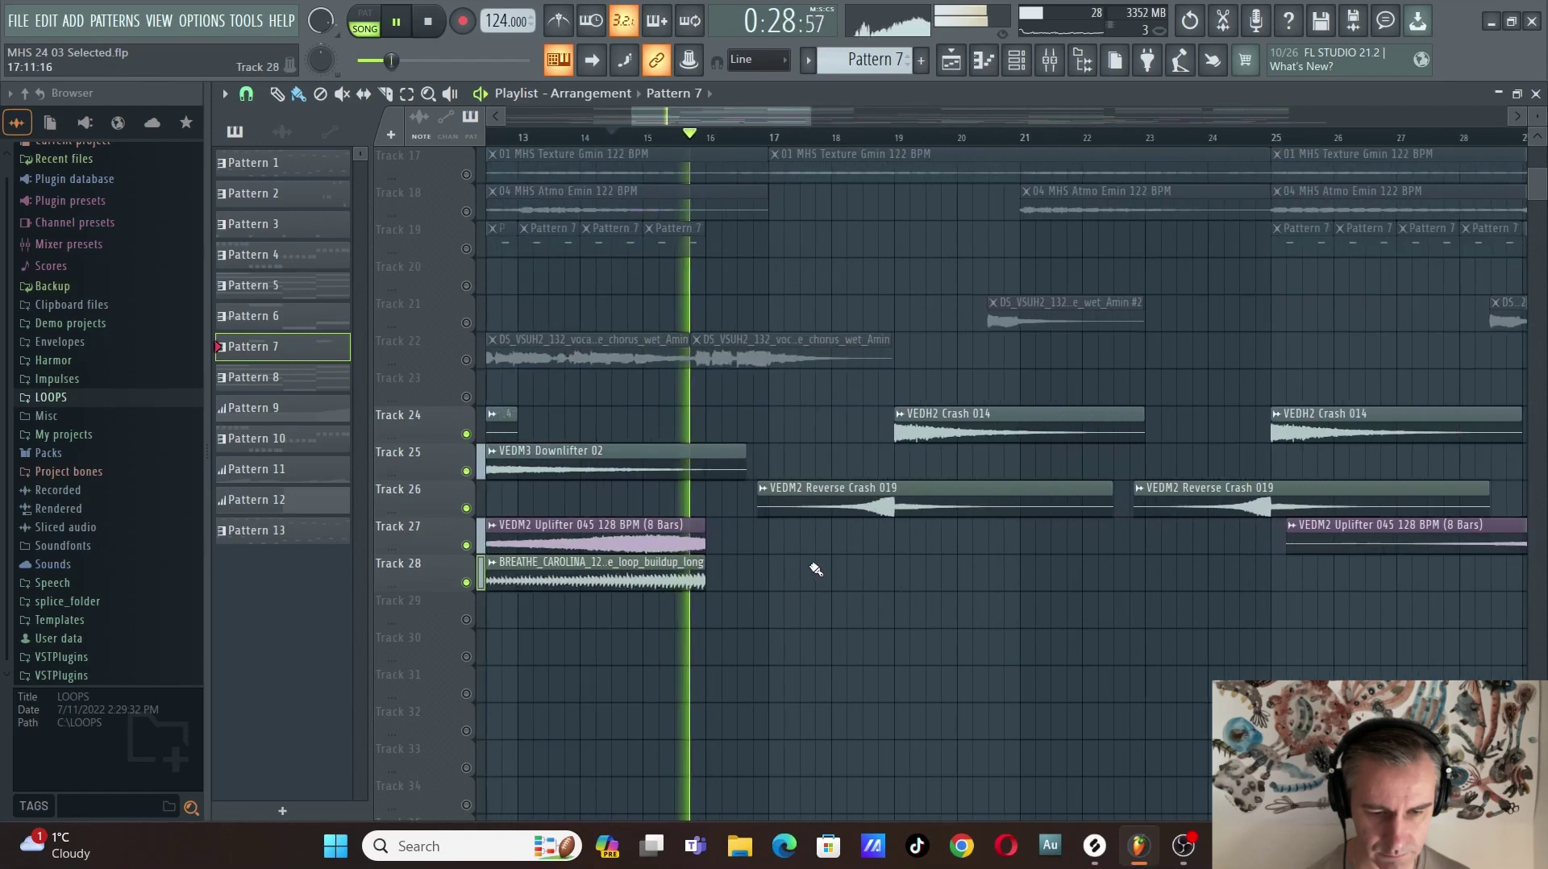
key(space)
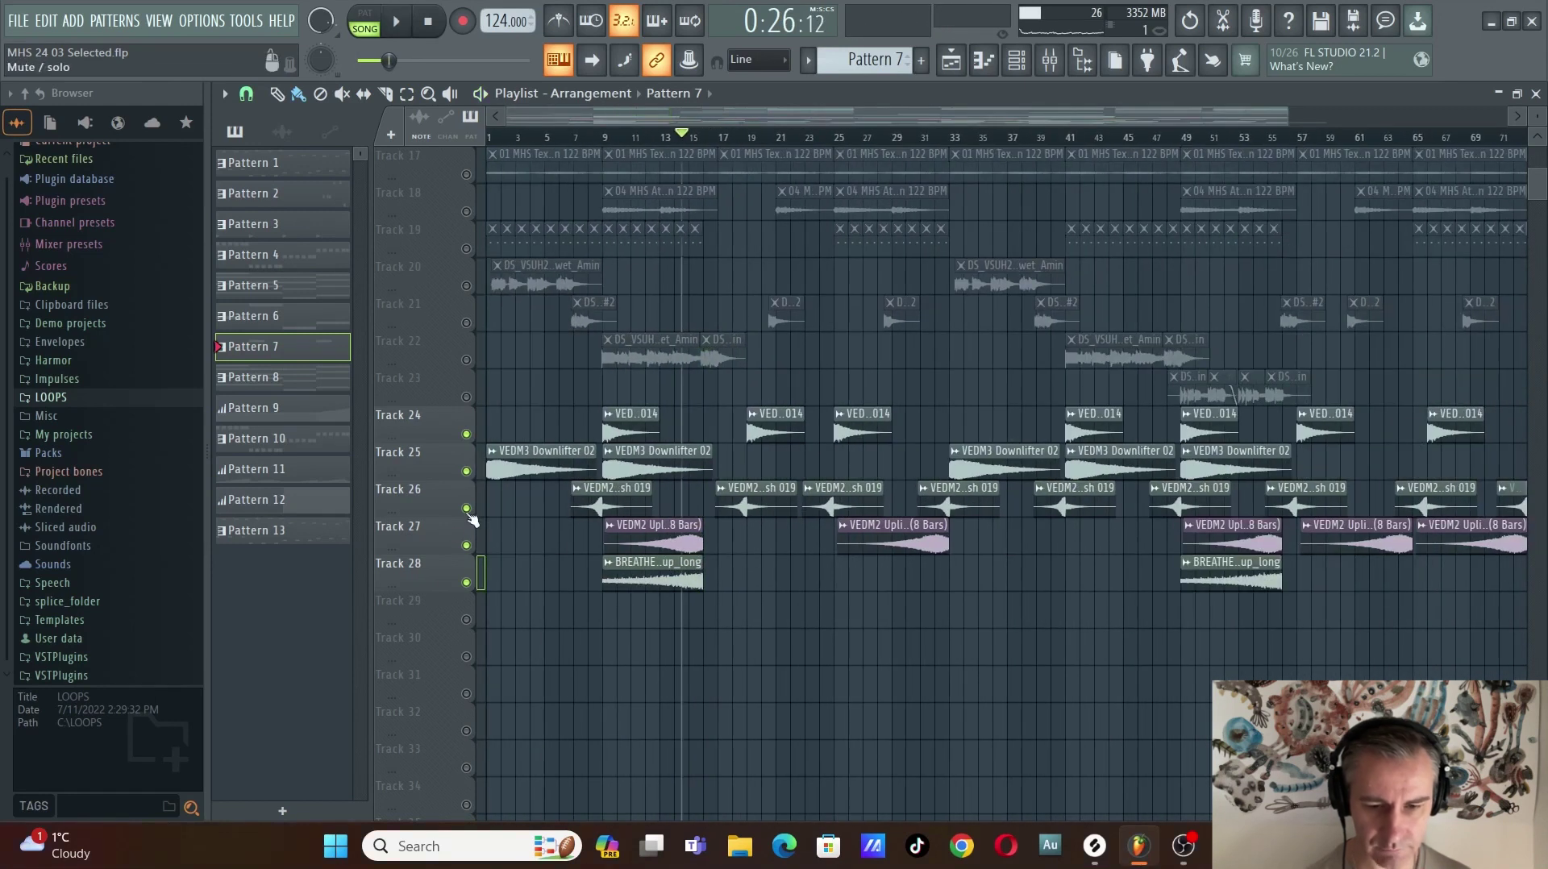
scroll(957, 641, up, 10)
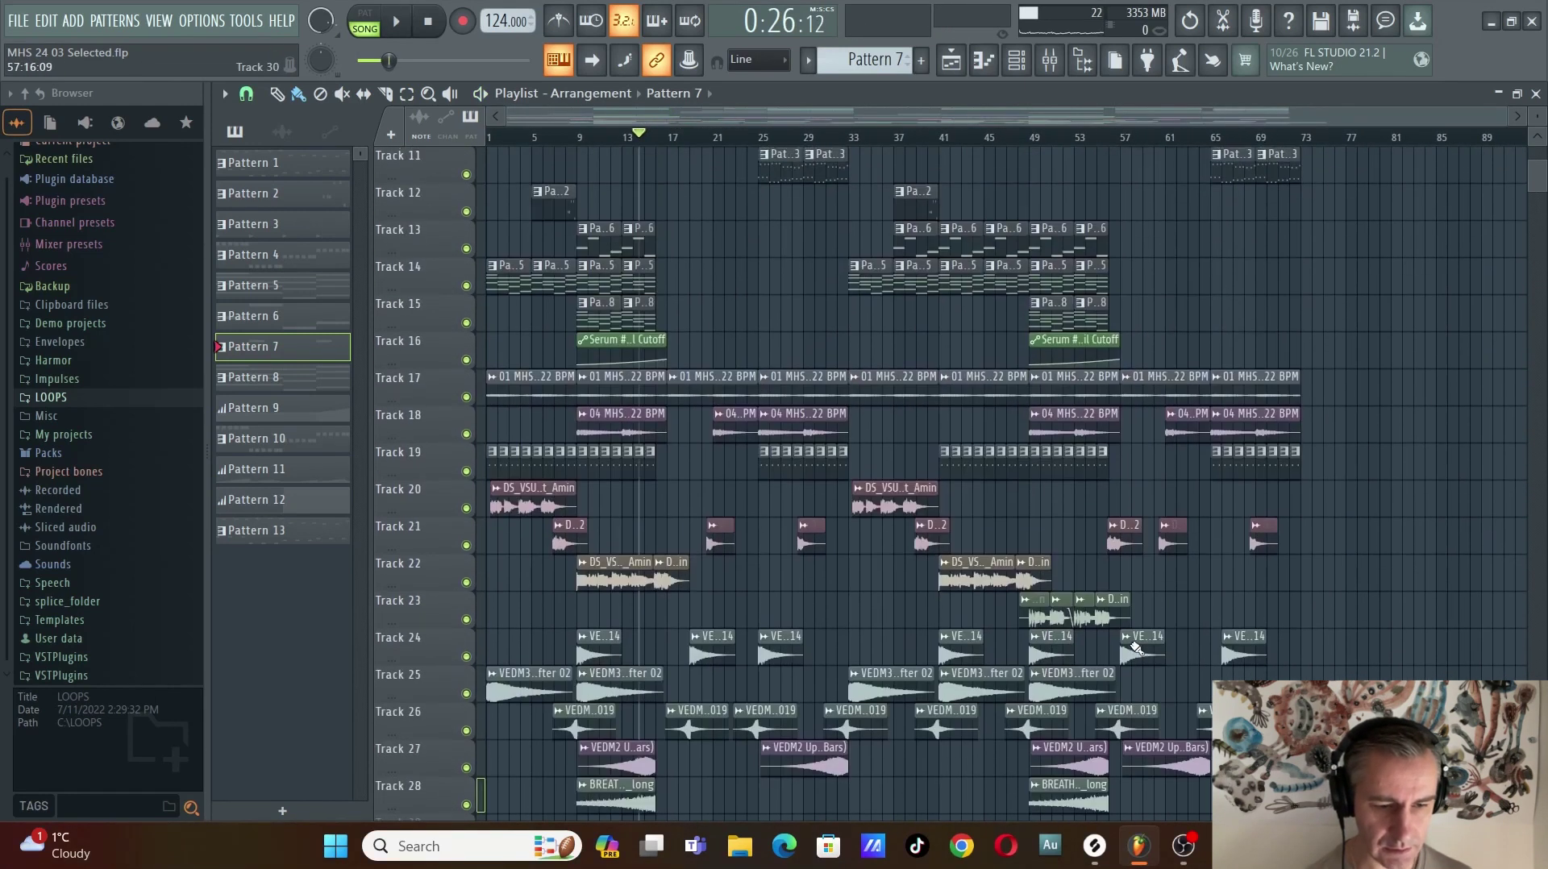
Return playback to the song start and examine the arrangement's sections with the Playlist restored beside the Channel rack.
key(space)
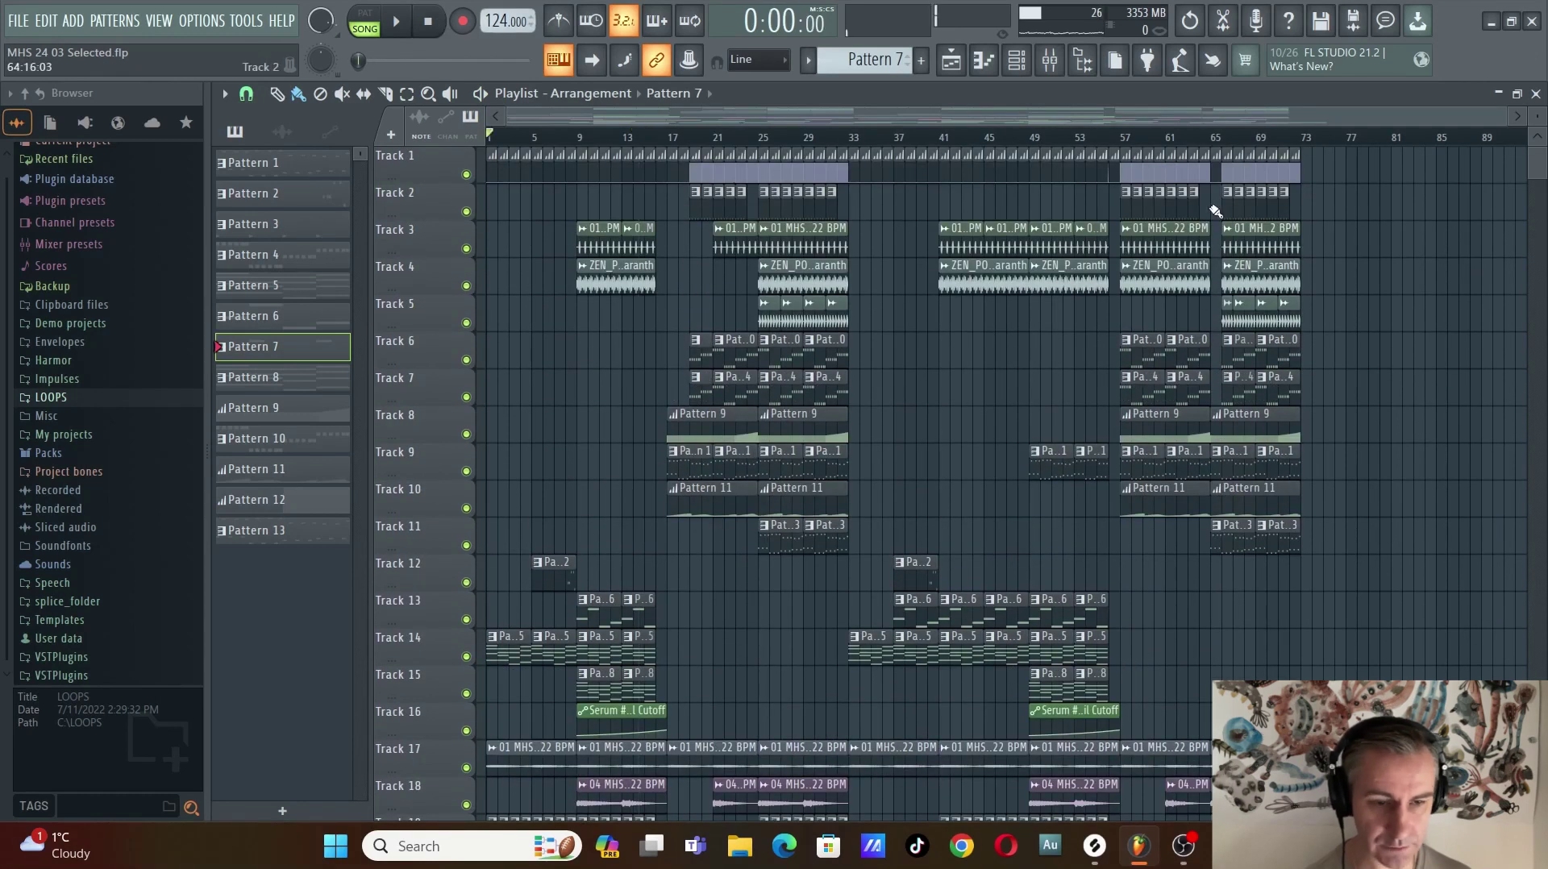
double_click(1284, 97)
scroll(1052, 285, up, 5)
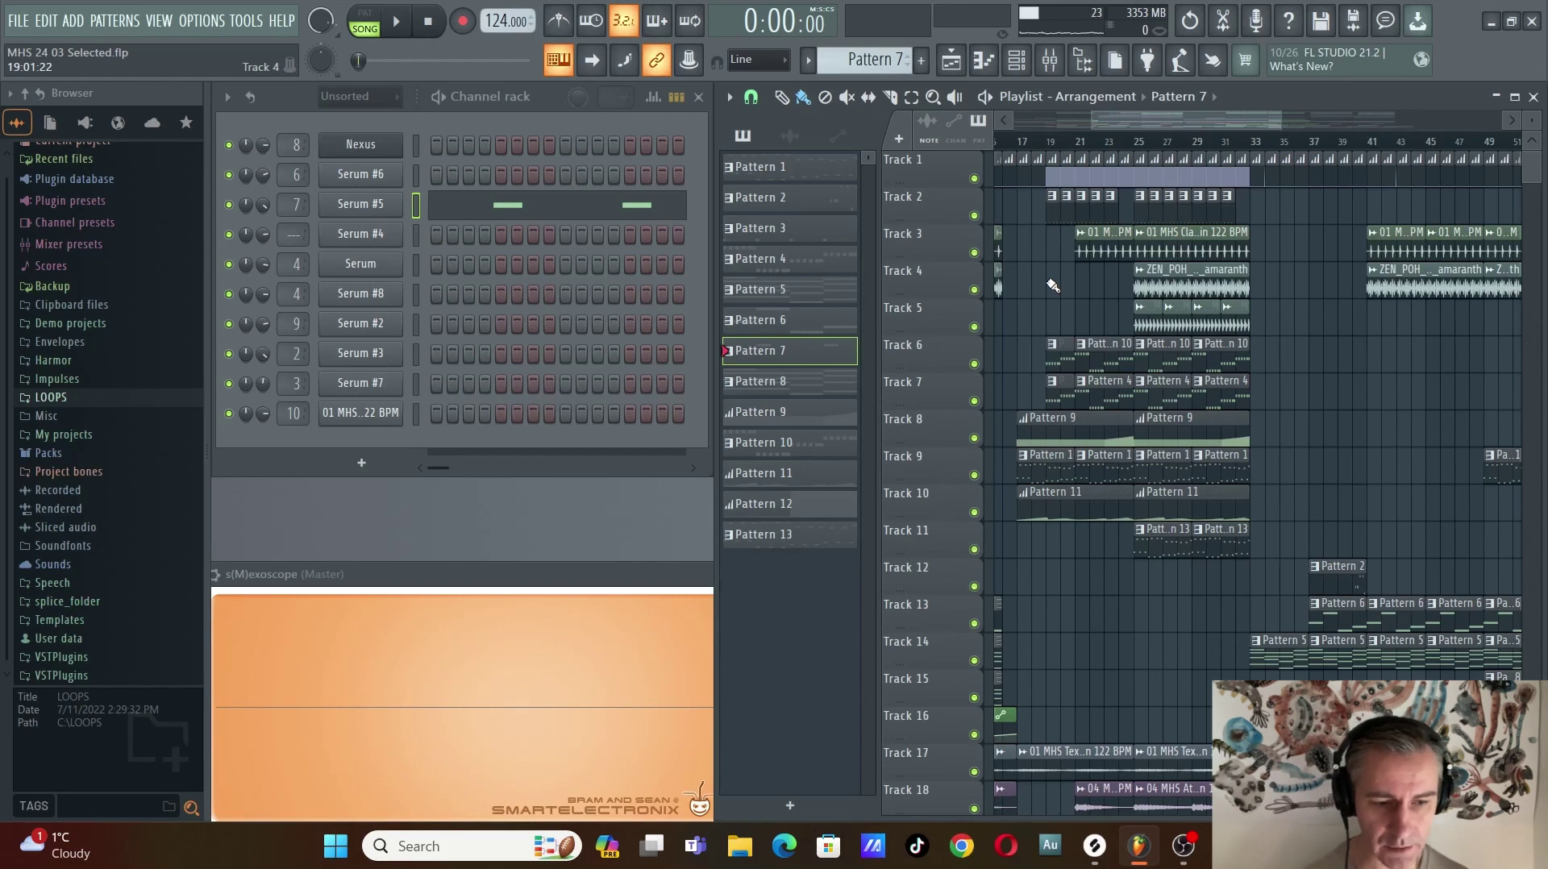
scroll(1091, 540, down, 3)
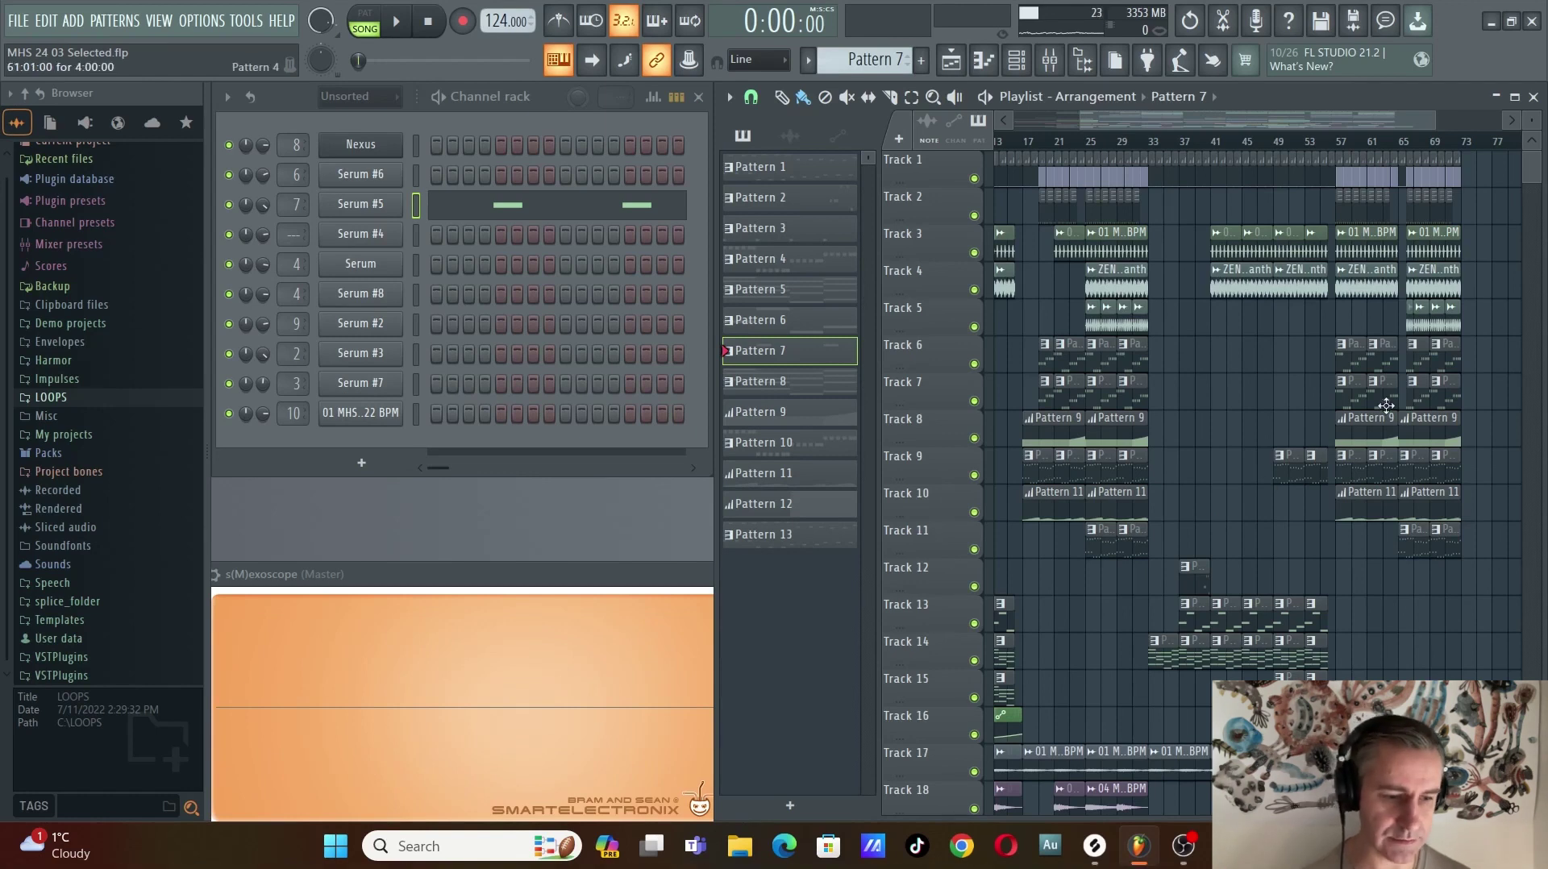
scroll(1064, 296, up, 5)
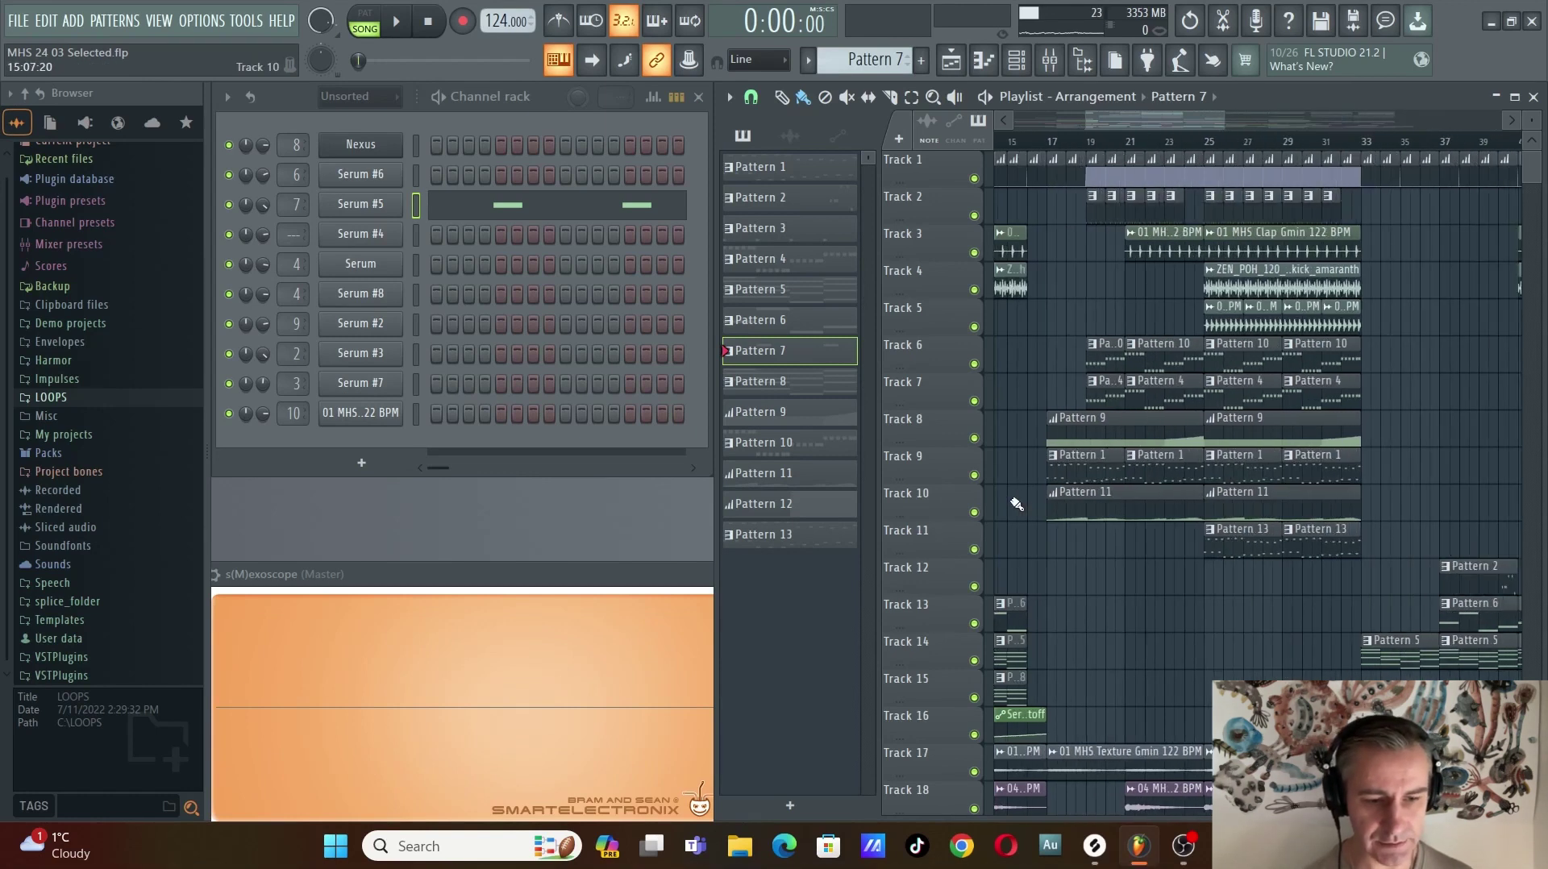
scroll(1081, 300, down, 5)
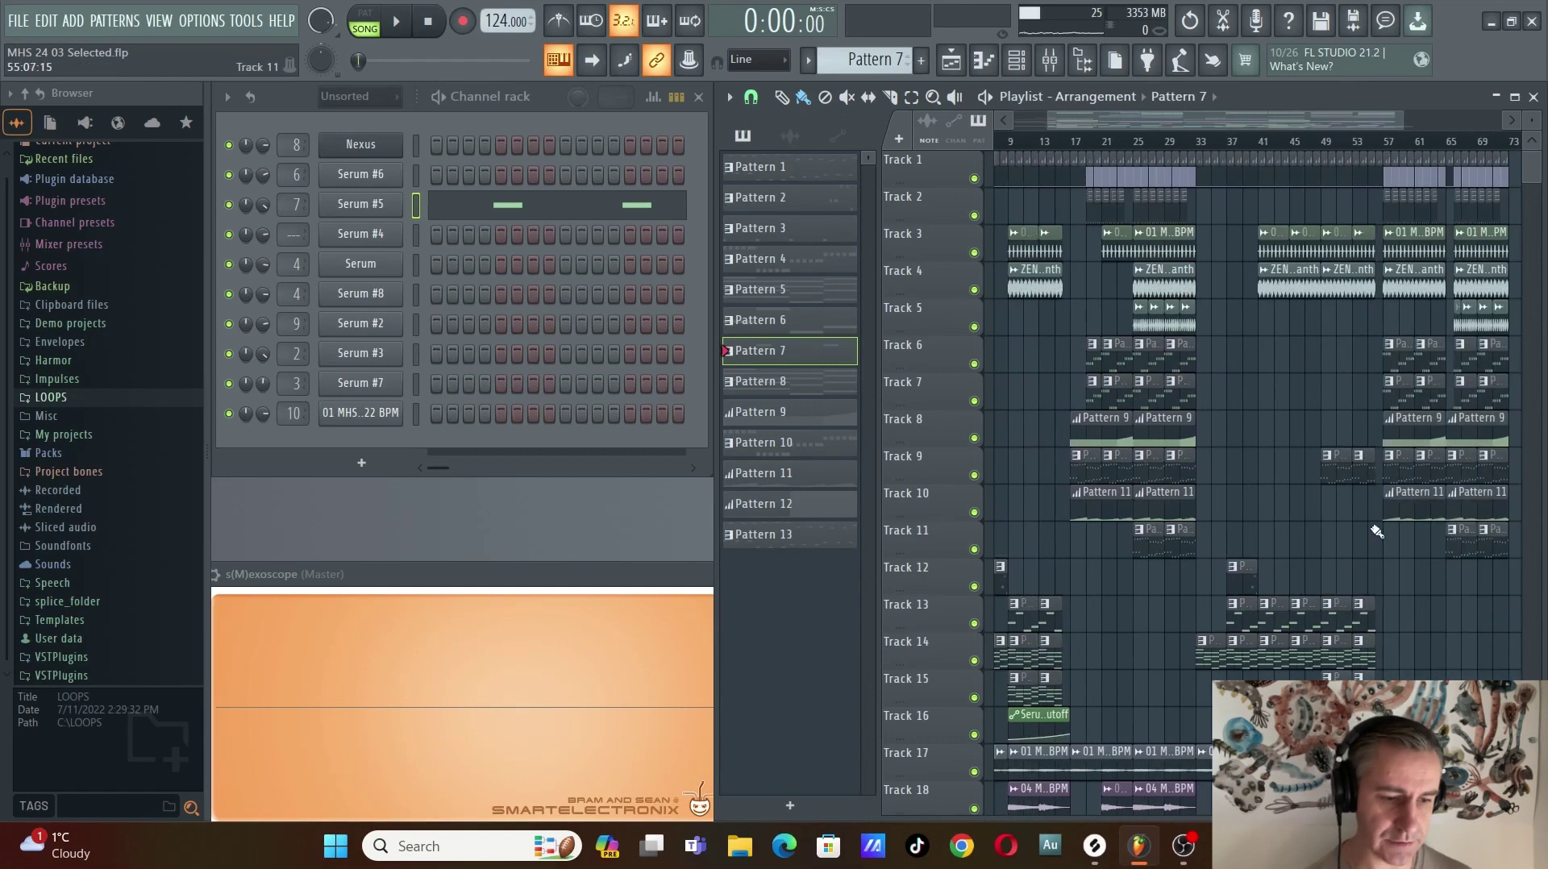
scroll(1279, 518, down, 3)
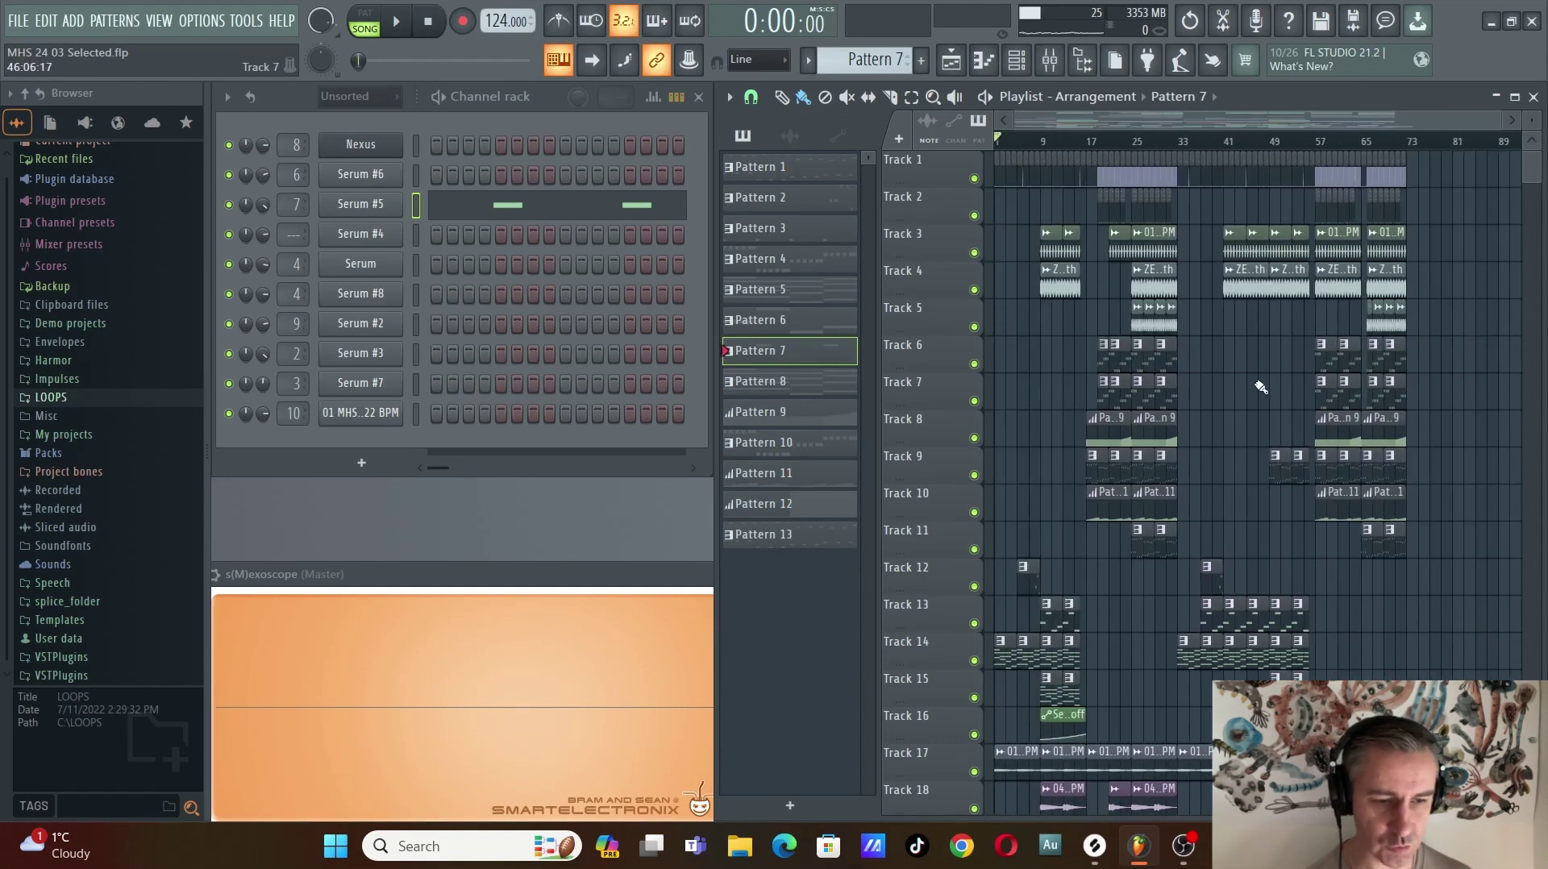
Save the project with the Playlist maximized, and restore the Playlist to its smaller size beside the Channel rack.
click(1514, 96)
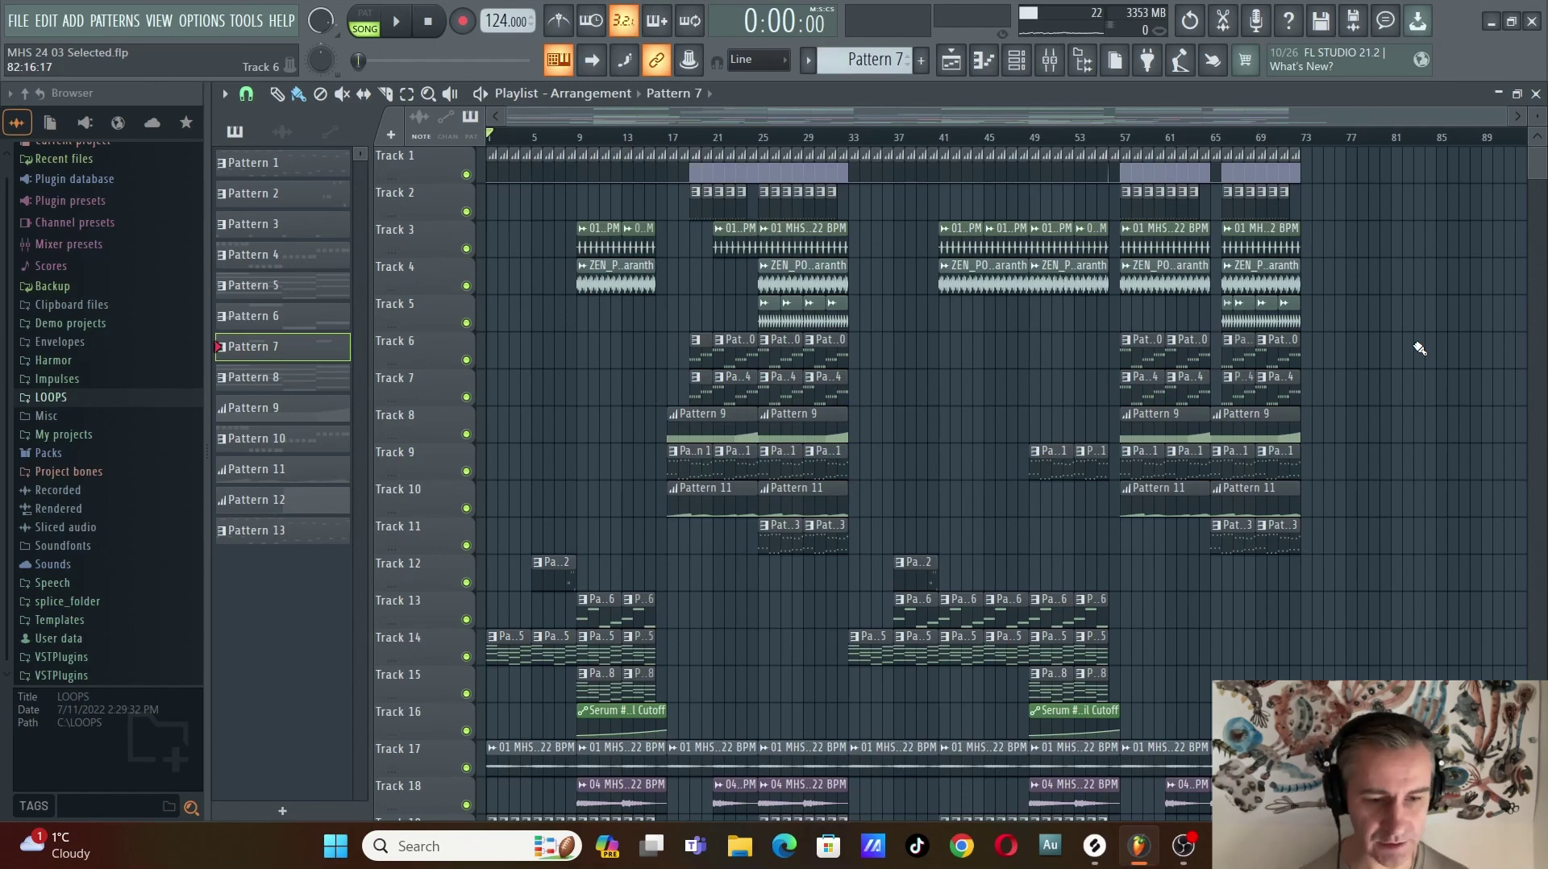
key(ctrl+s)
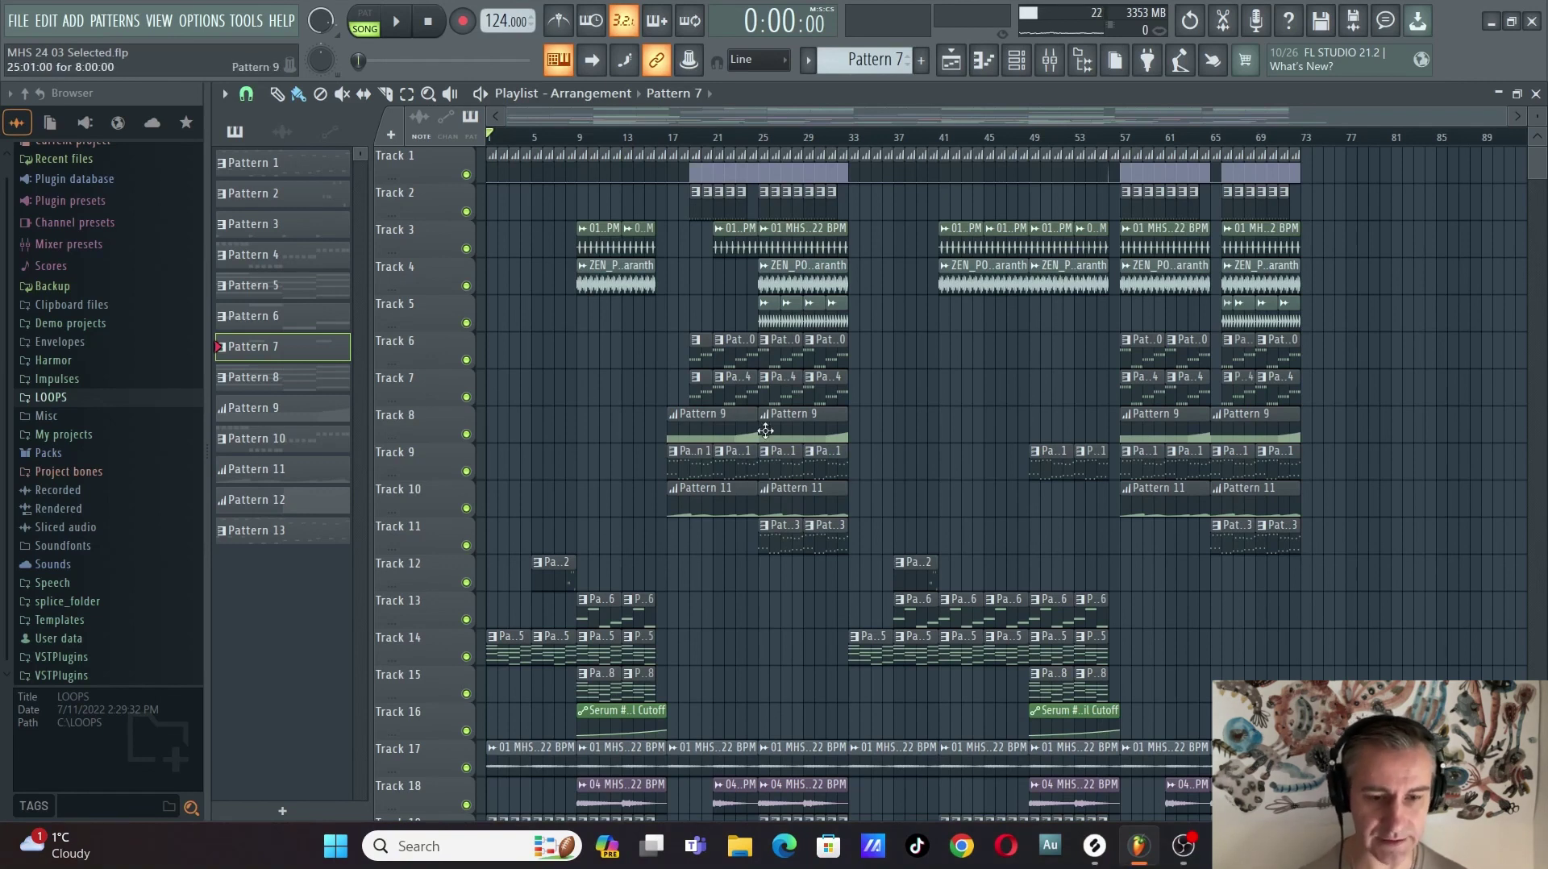
key(F6)
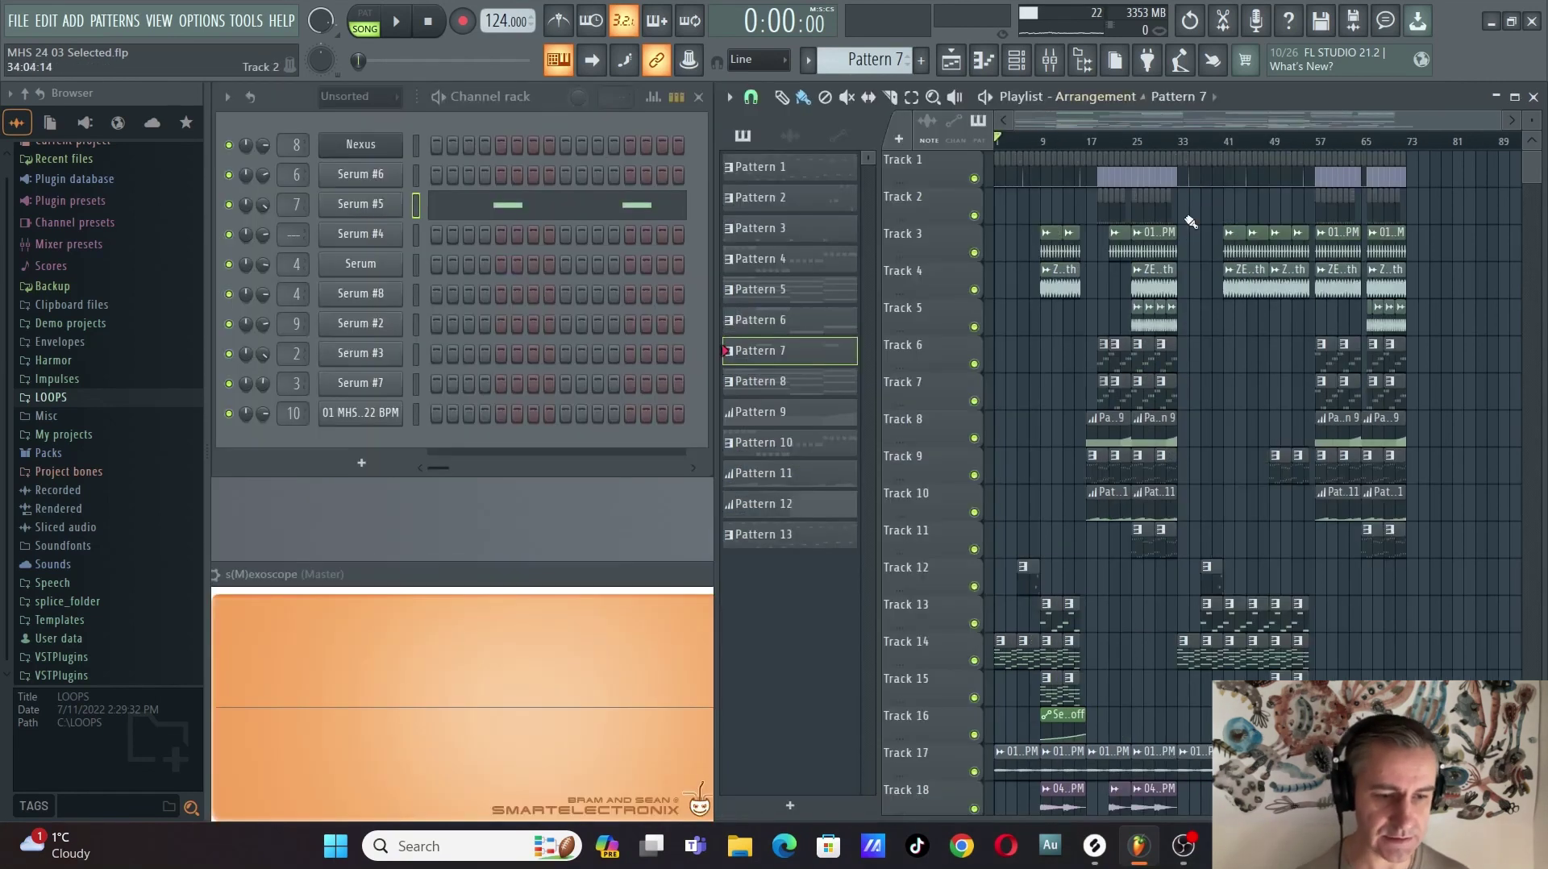